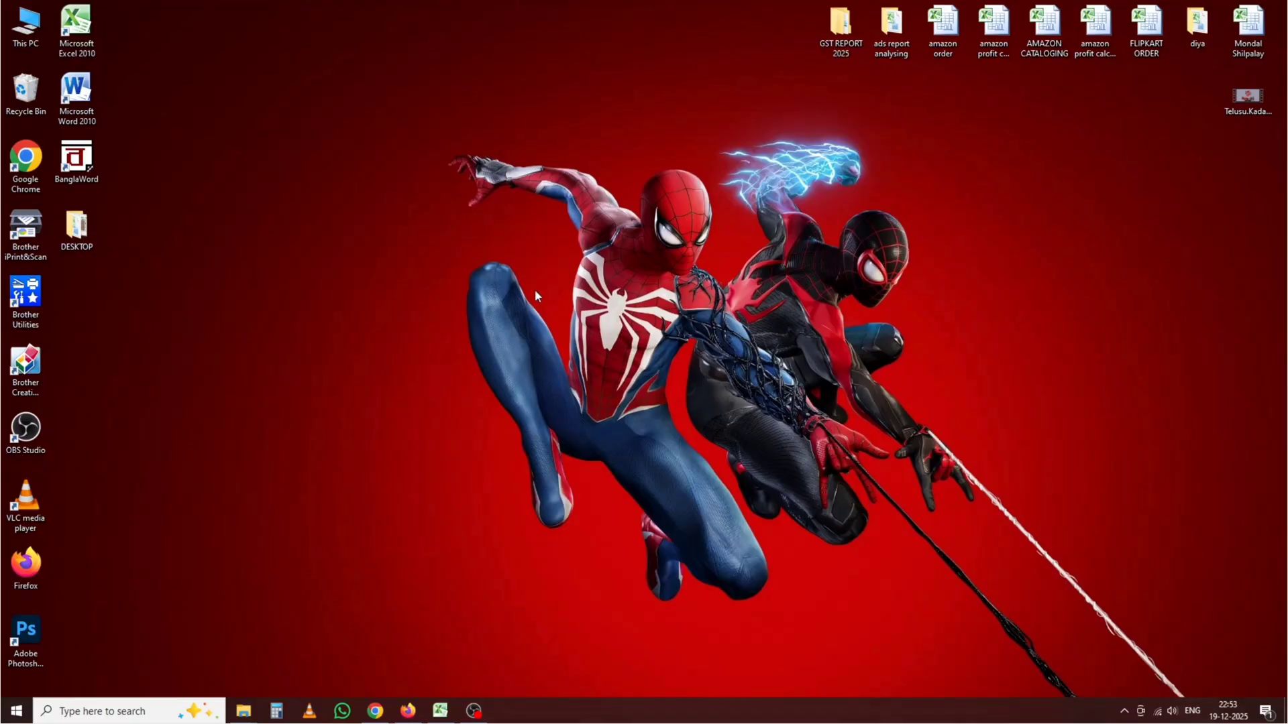
Step: Bring up Chrome with the Amazon Seller Central dashboard showing ₹1,385.63 sales today
click(375, 711)
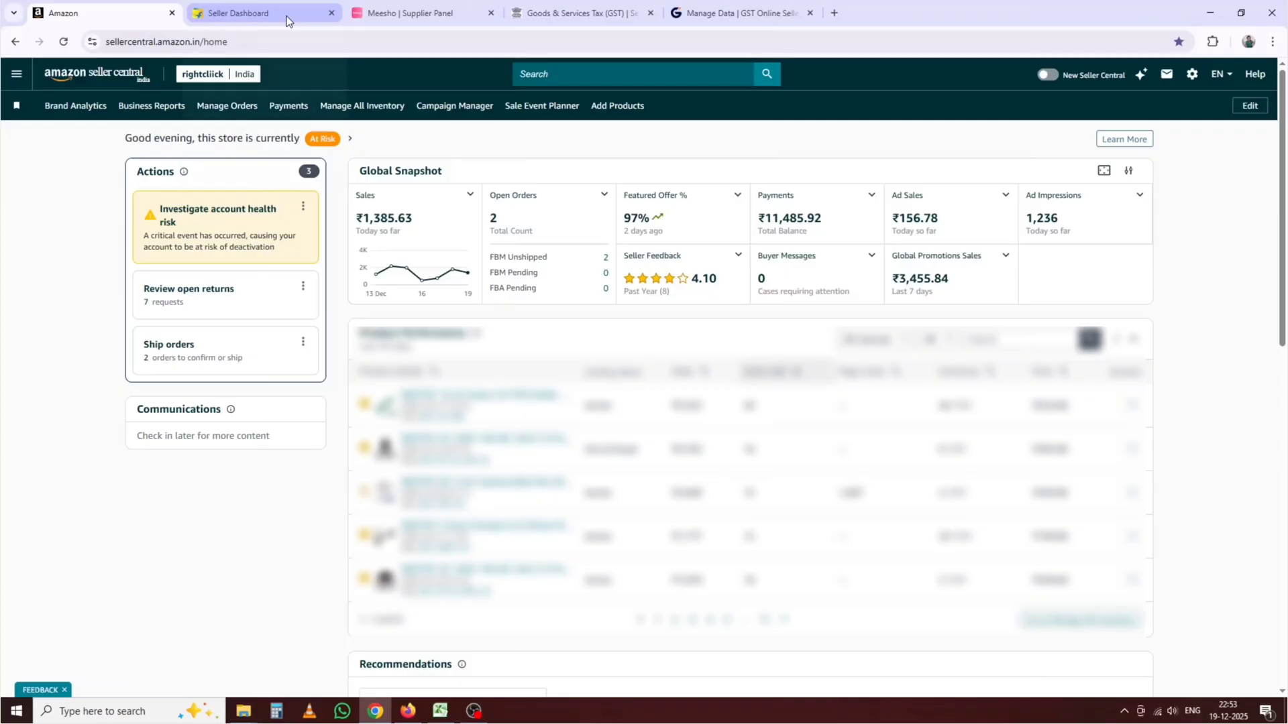
mouse_move(287, 21)
mouse_move(616, 5)
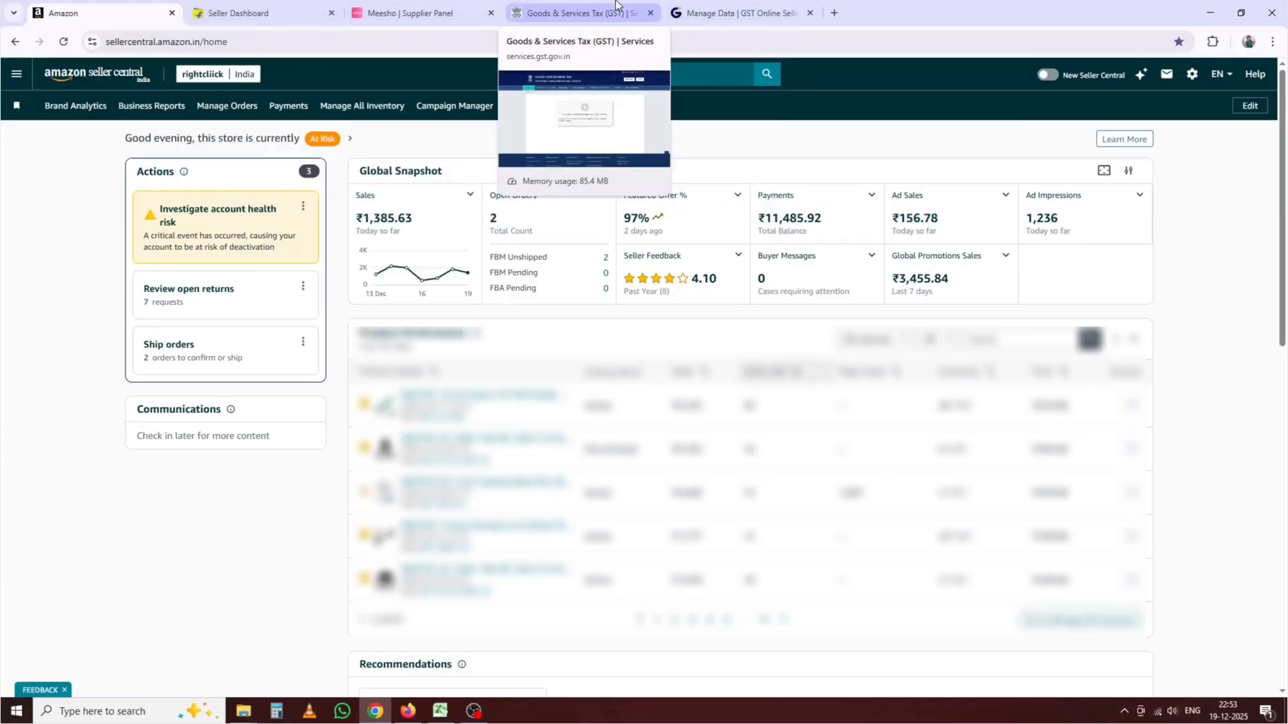
Step: Switch to the GST Portal tab and log in with the saved credentials and captcha
click(616, 6)
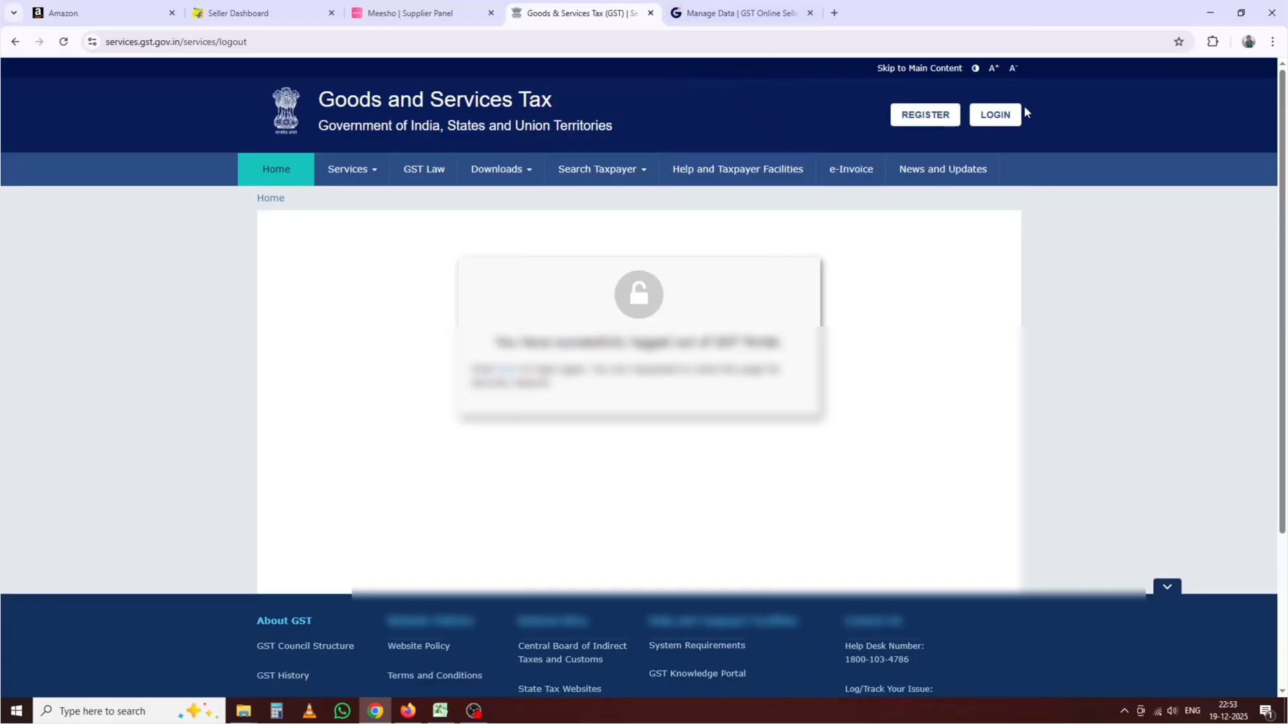
click(986, 119)
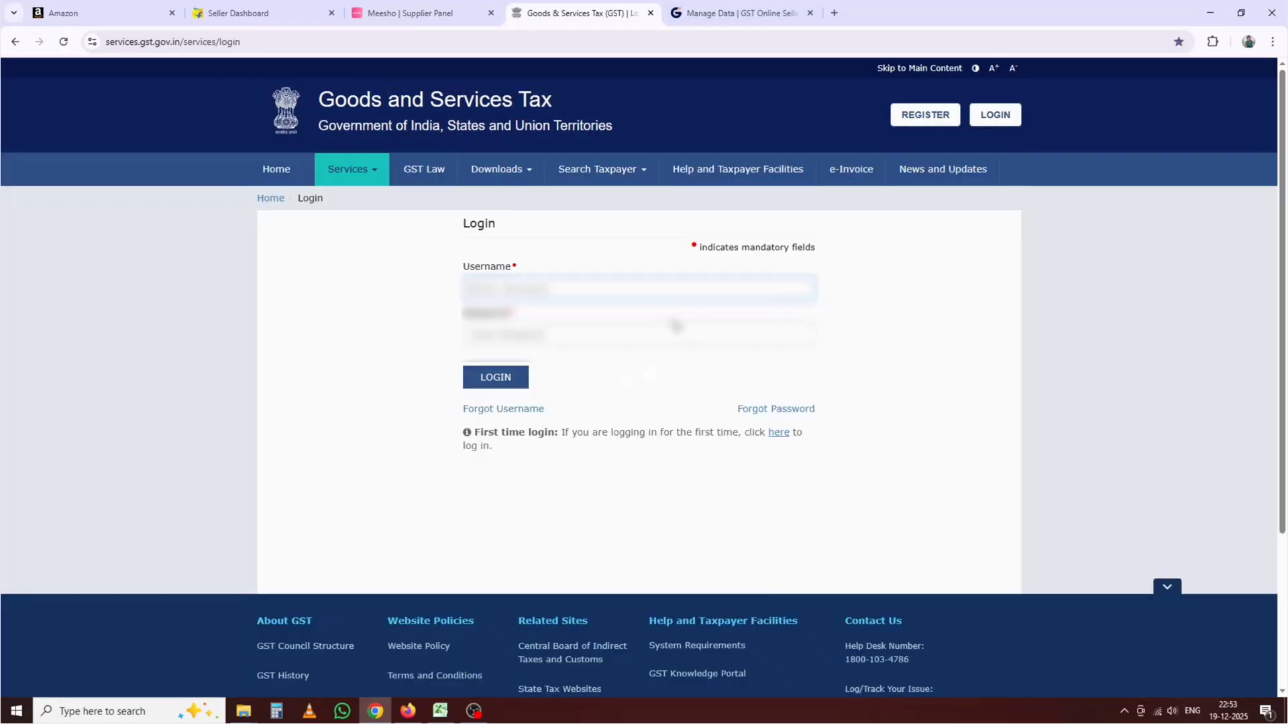
click(504, 377)
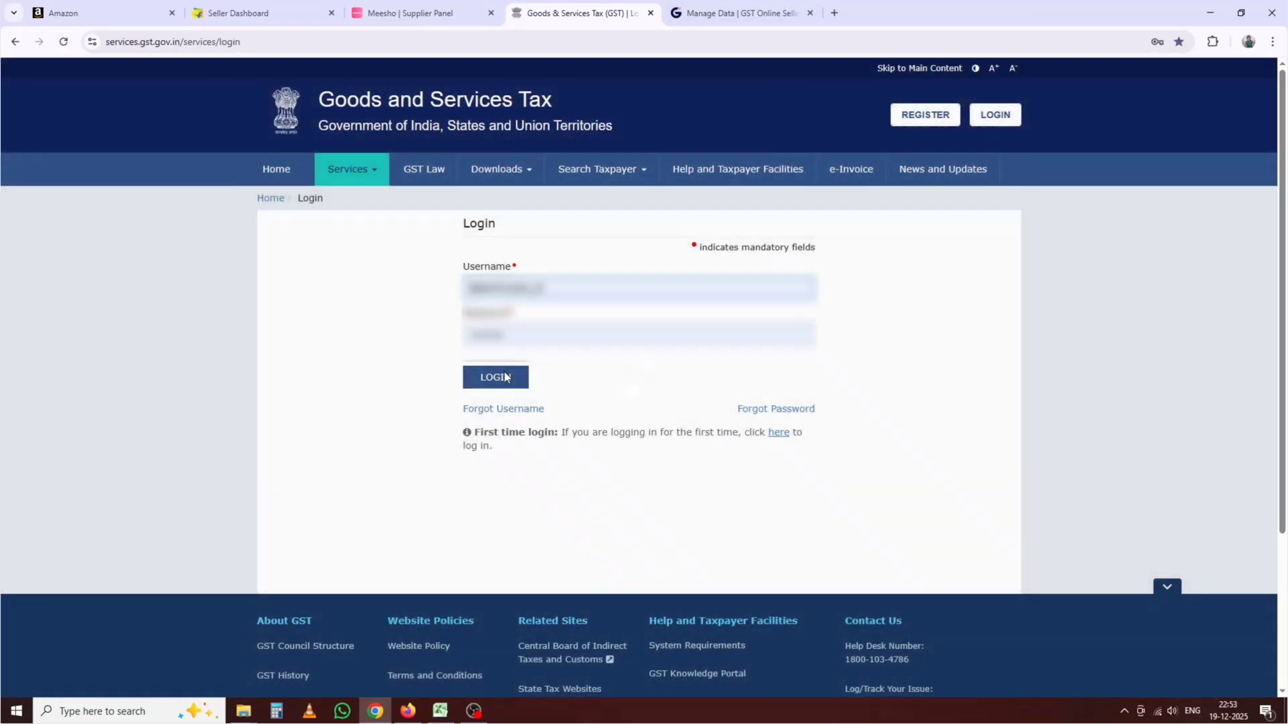
click(504, 379)
text(317770)
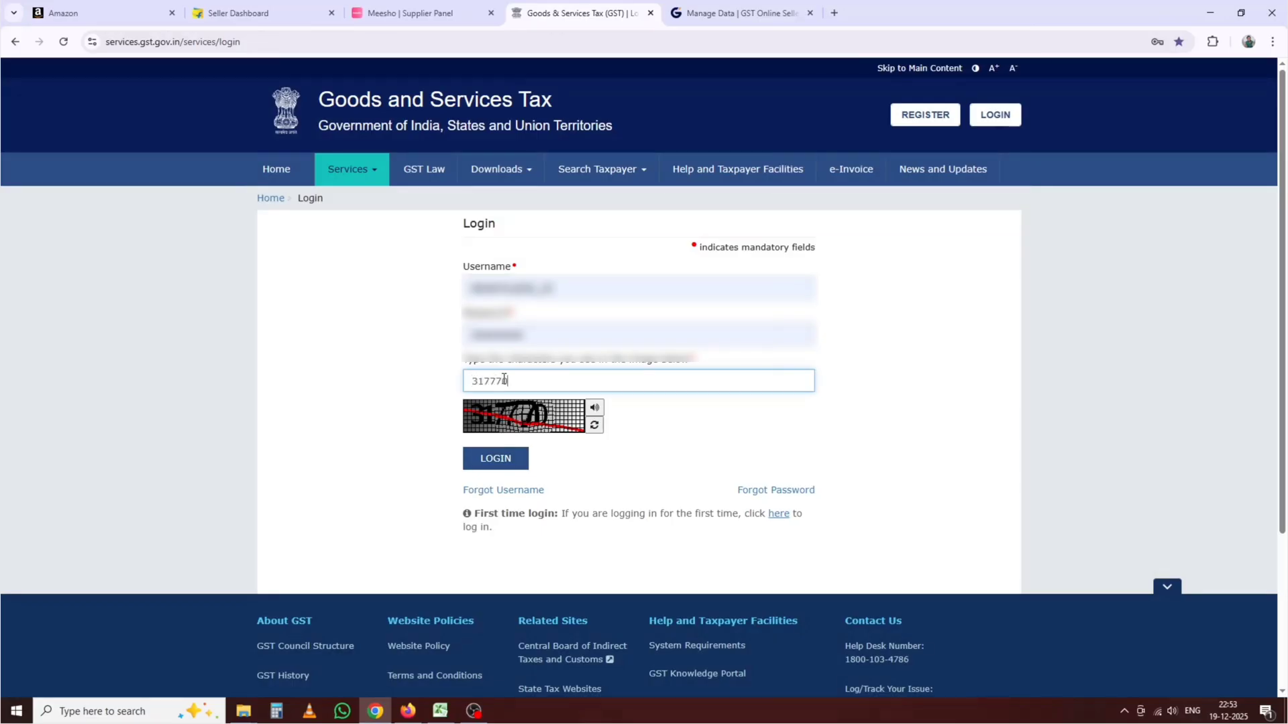
click(489, 461)
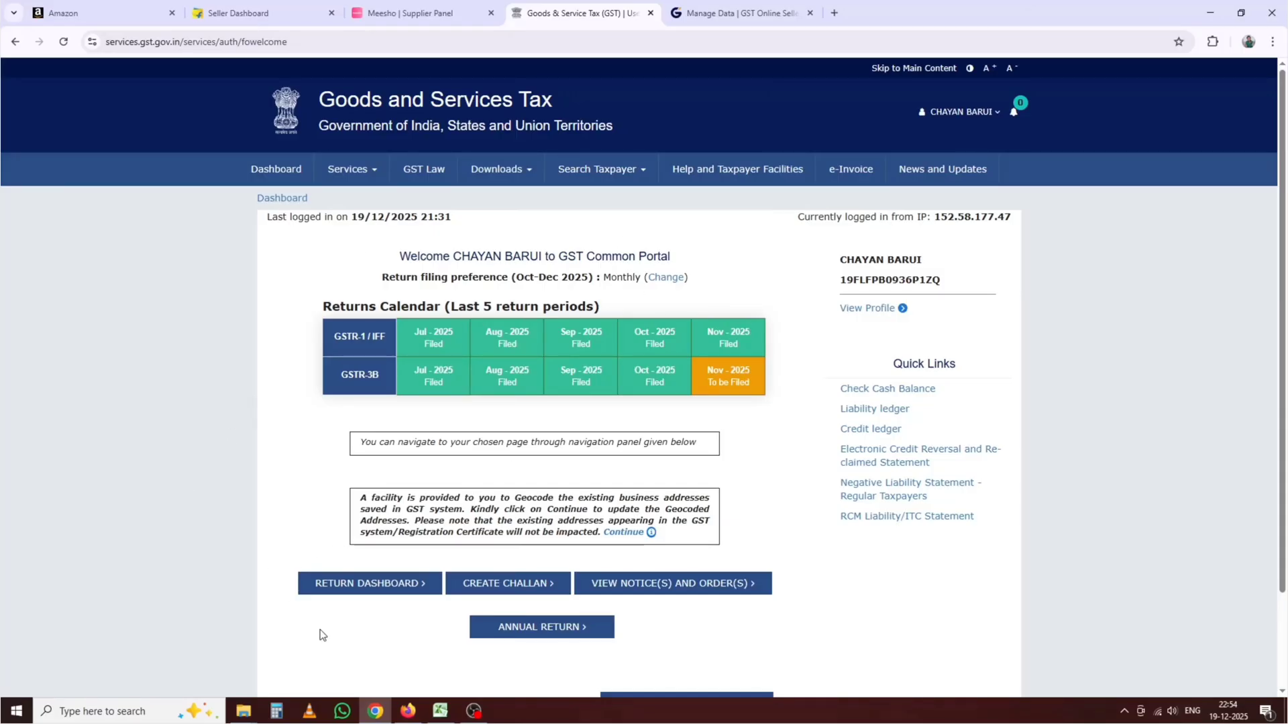
Step: Show the dashboard's Ledger Balance: cash ₹61 IGST, ₹9 CGST, ₹9 SGST, and ₹94 IGST credit
click(372, 584)
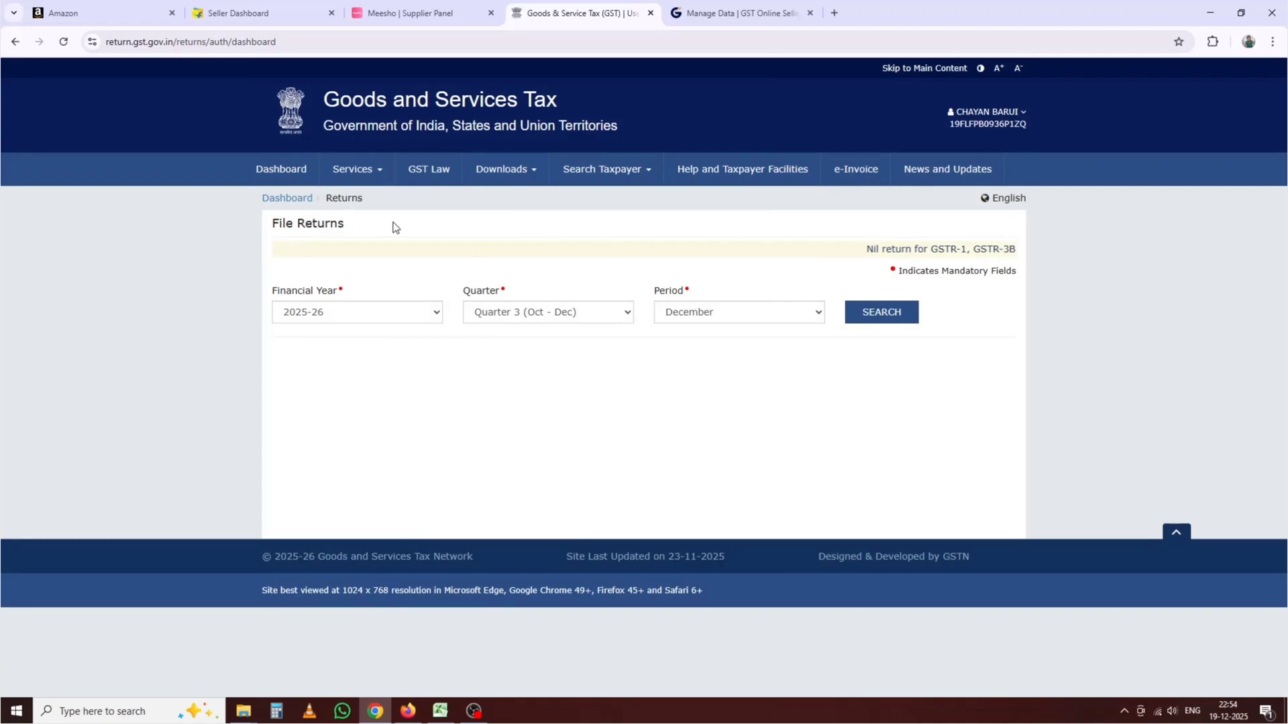
click(287, 167)
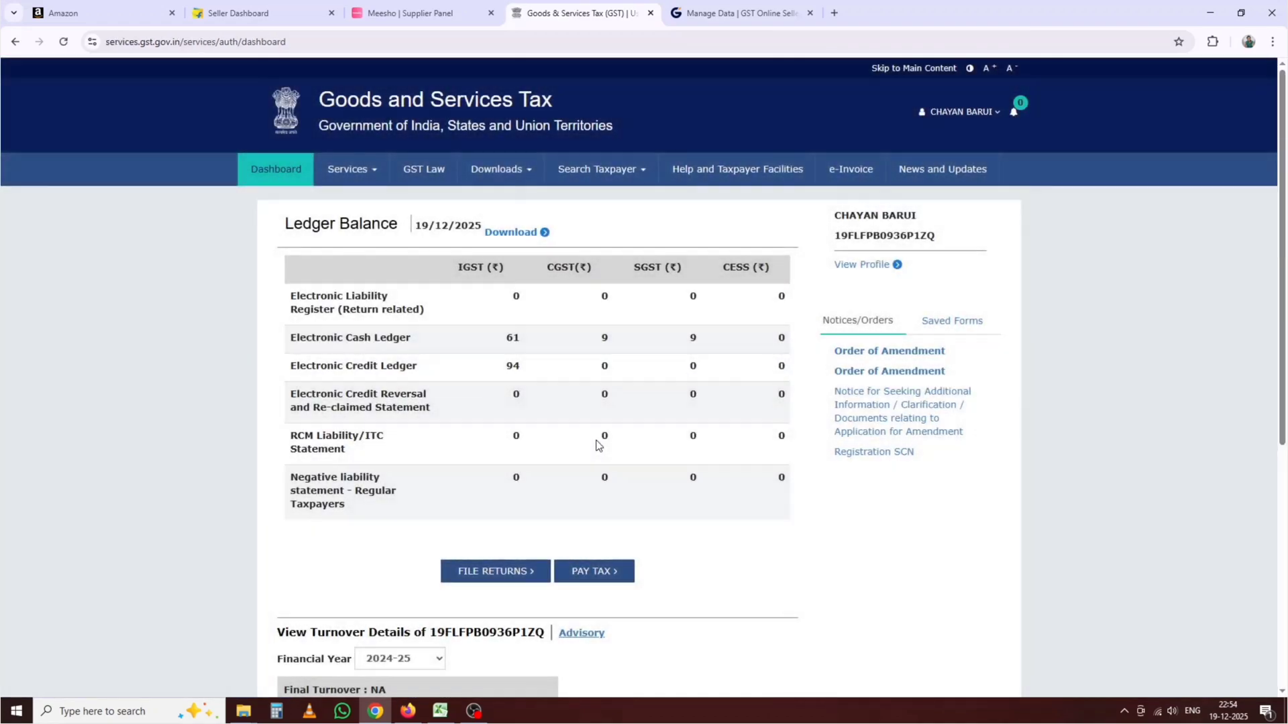
scroll(593, 443, down, 1)
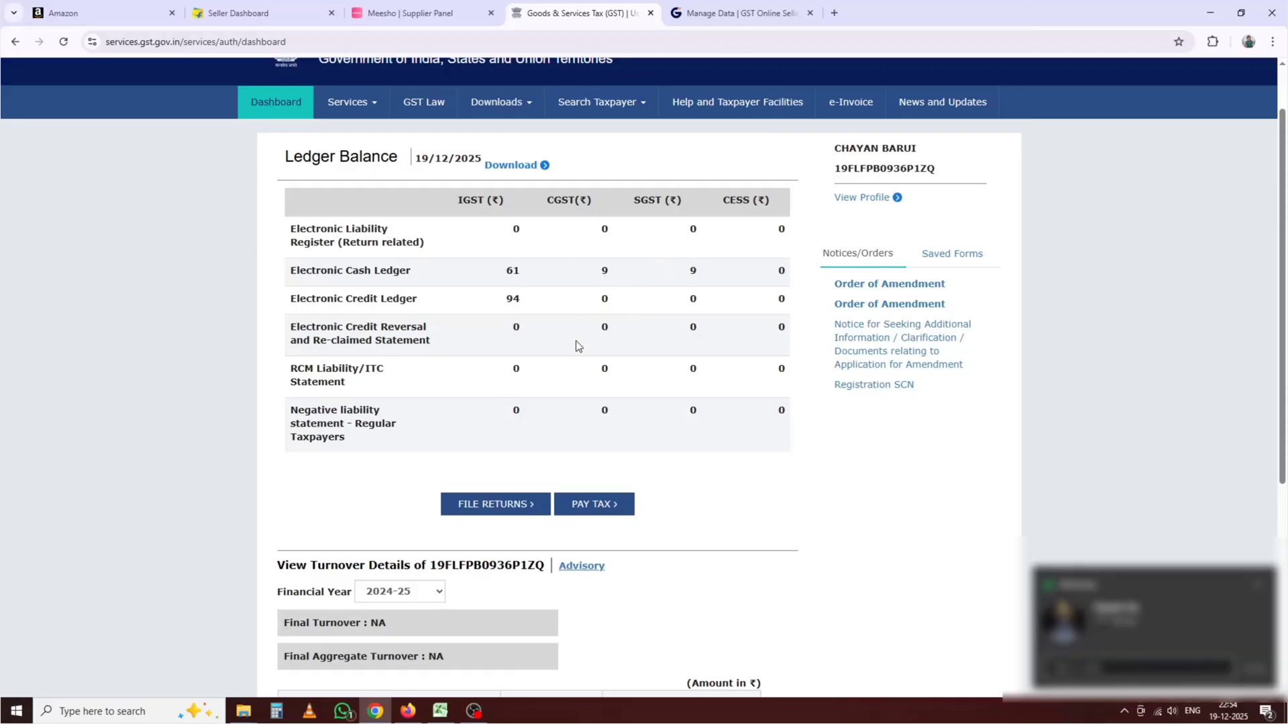
click(1257, 584)
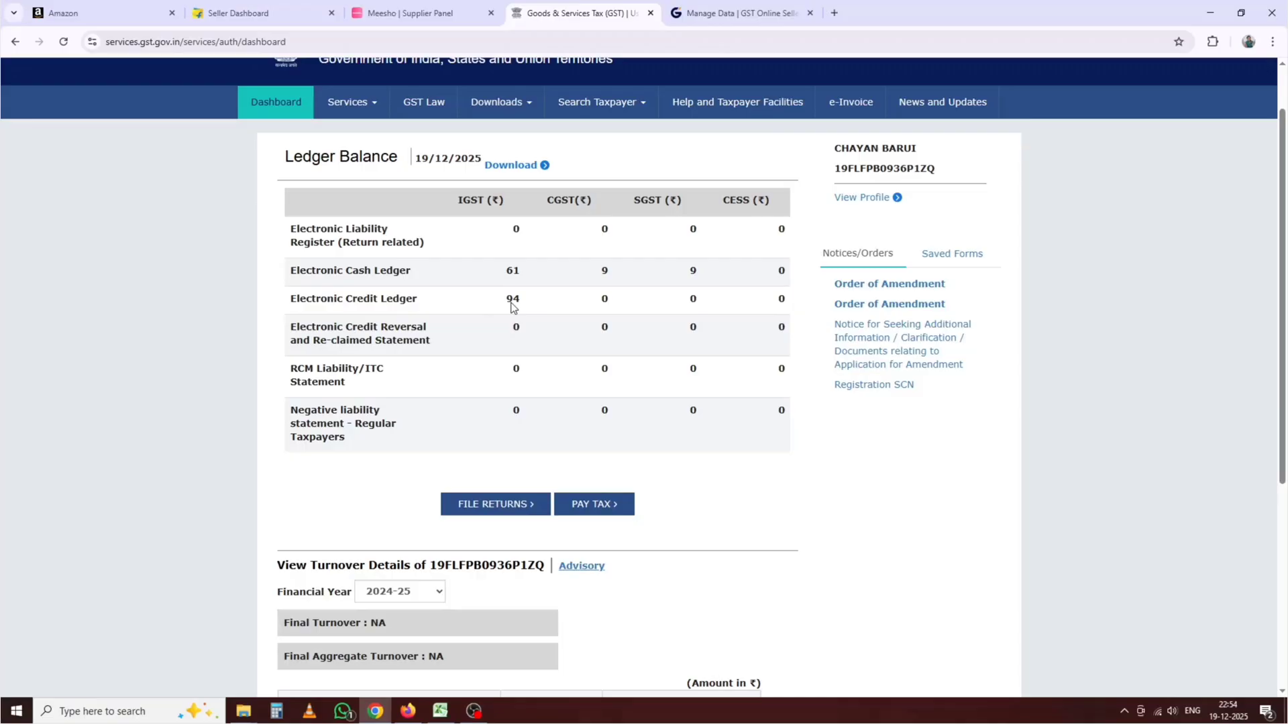
click(441, 711)
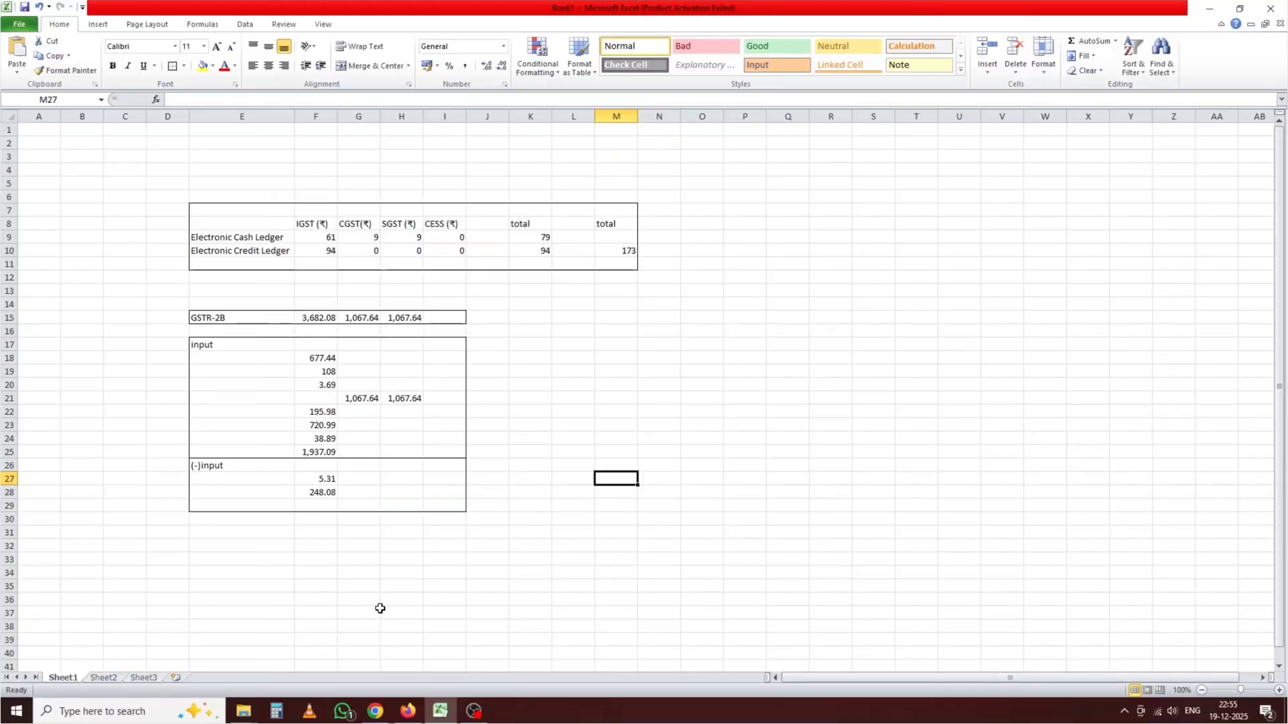
click(376, 711)
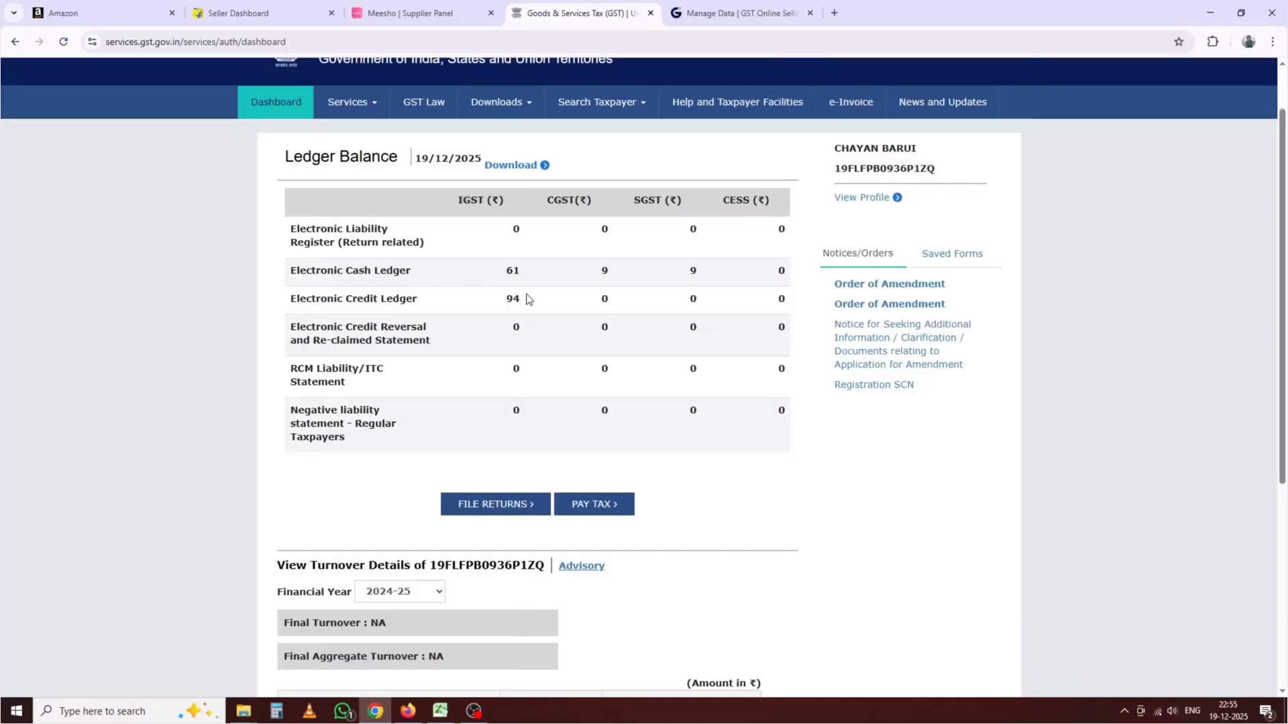
Step: Search File Returns for the November 2025 period to list the GSTR-1, GSTR-3B, GSTR-2B and GSTR-2A tiles
scroll(535, 308, up, 1)
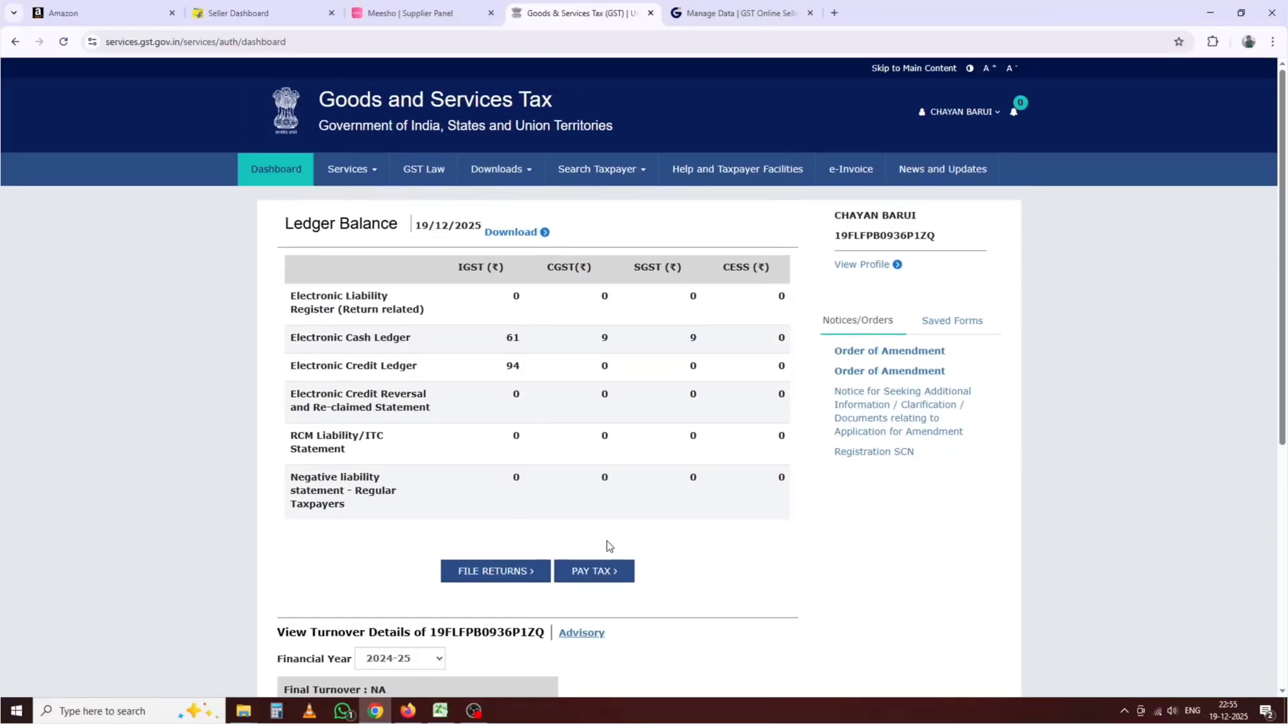
click(483, 572)
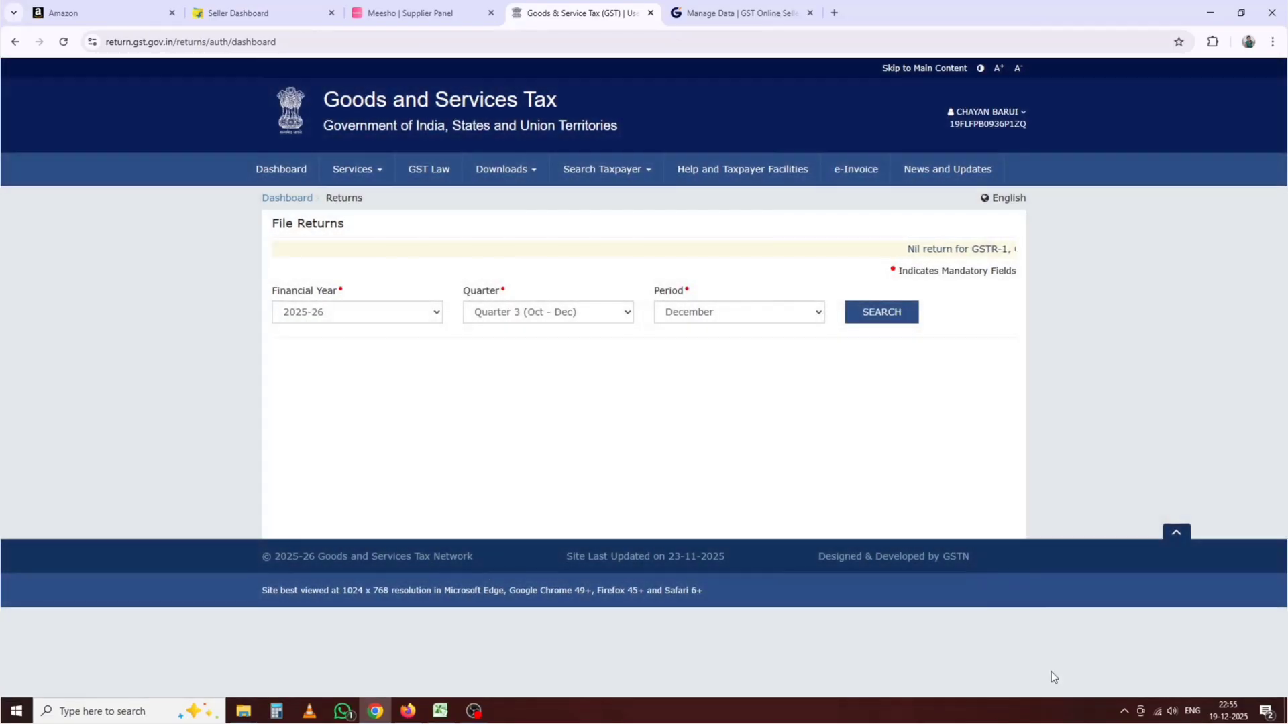
click(772, 311)
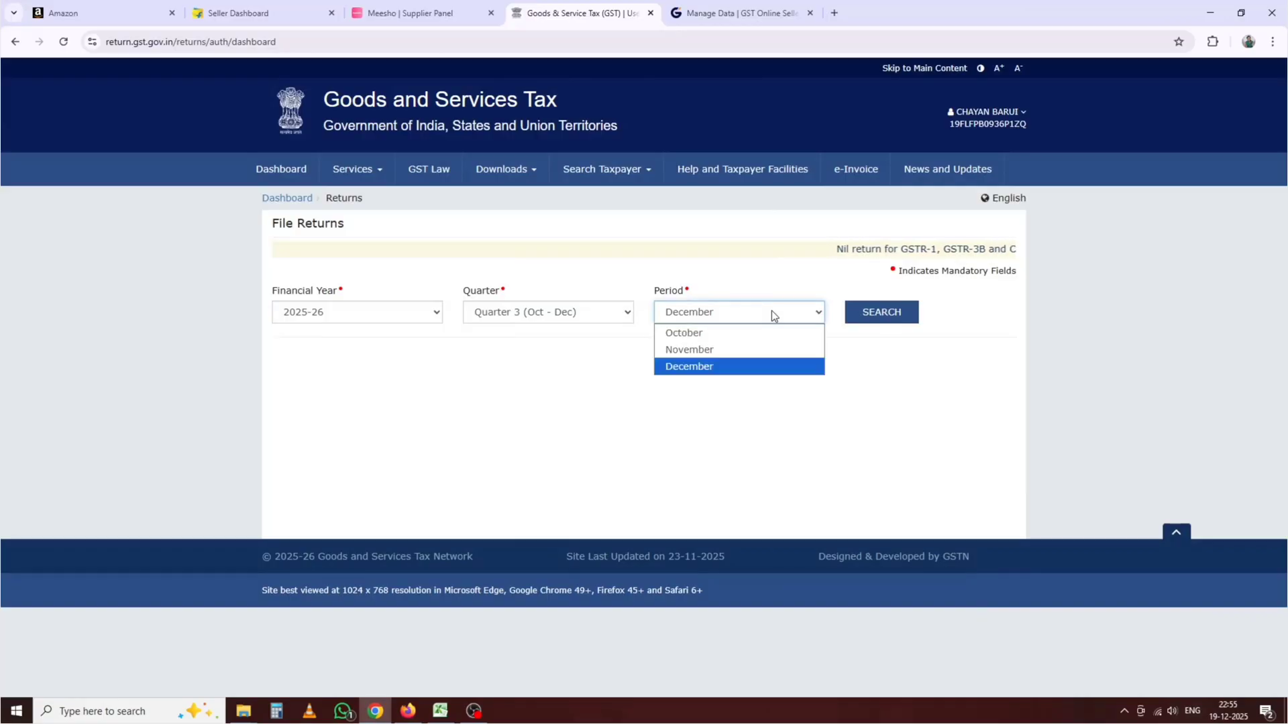
click(677, 348)
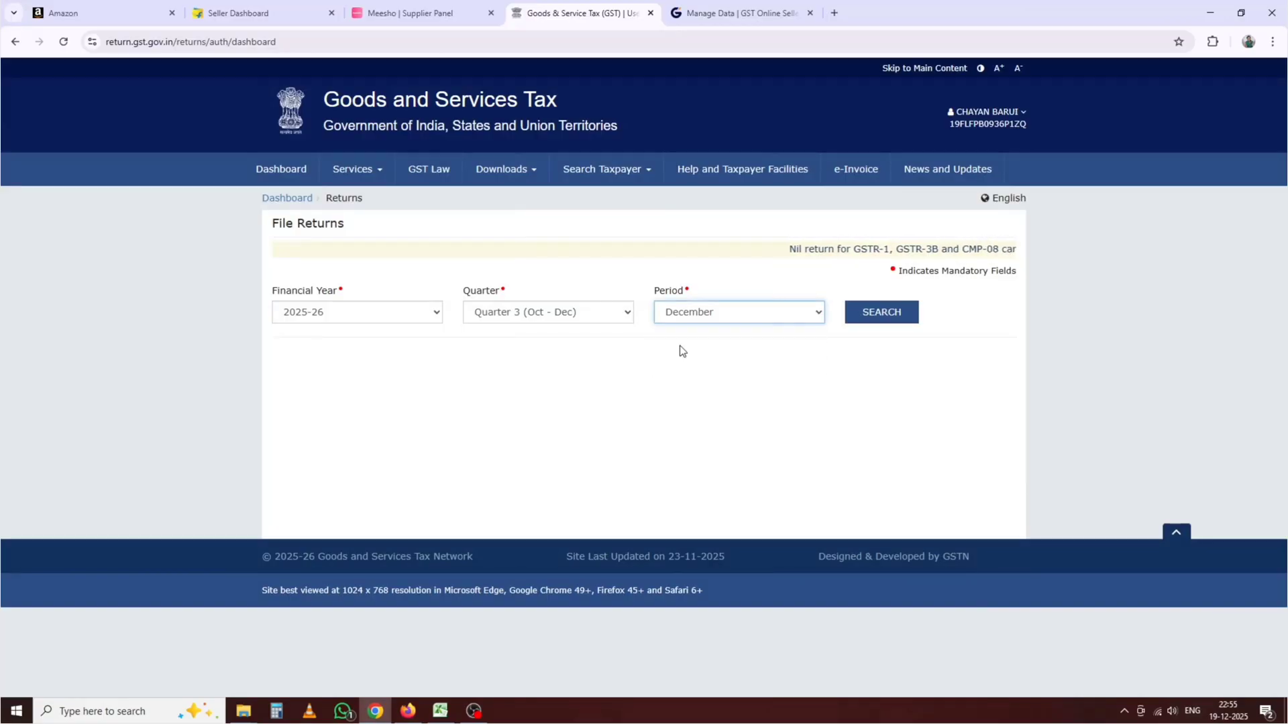
click(889, 315)
scroll(348, 324, down, 3)
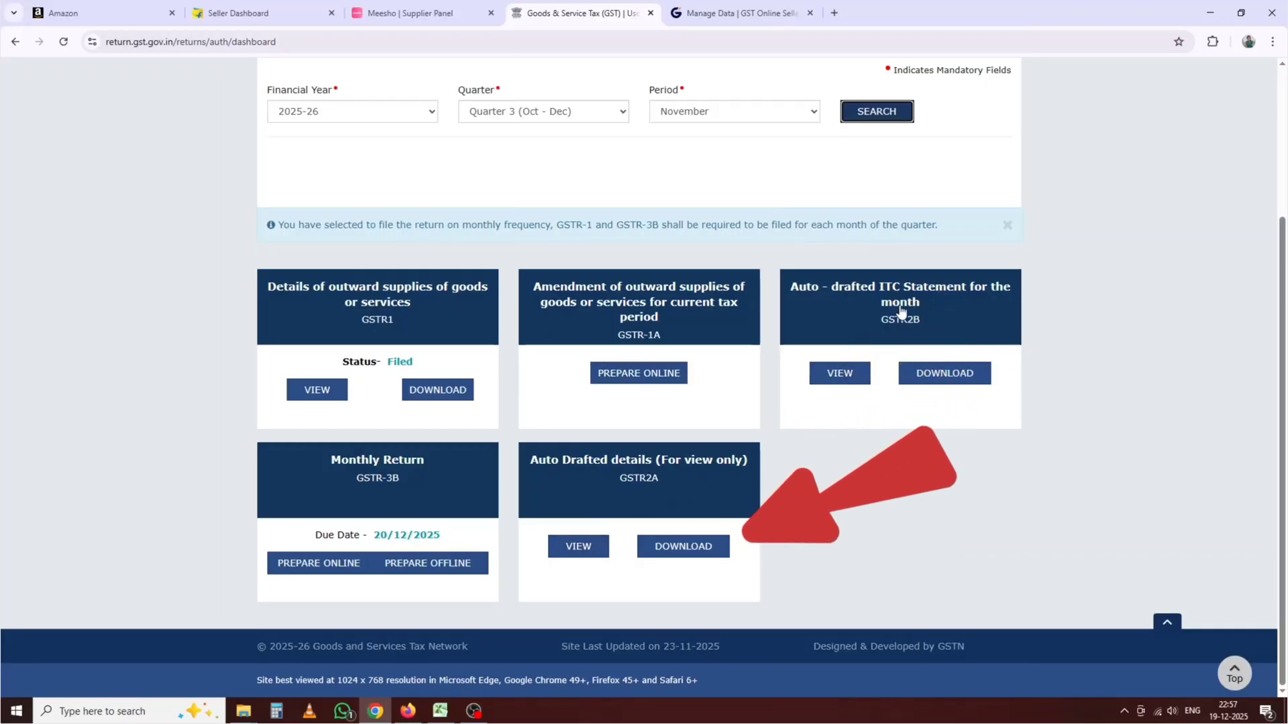
Step: View the November GSTR-2B summary: ITC IGST 3,682.08, CGST and SGST 1,067.64 each
click(833, 379)
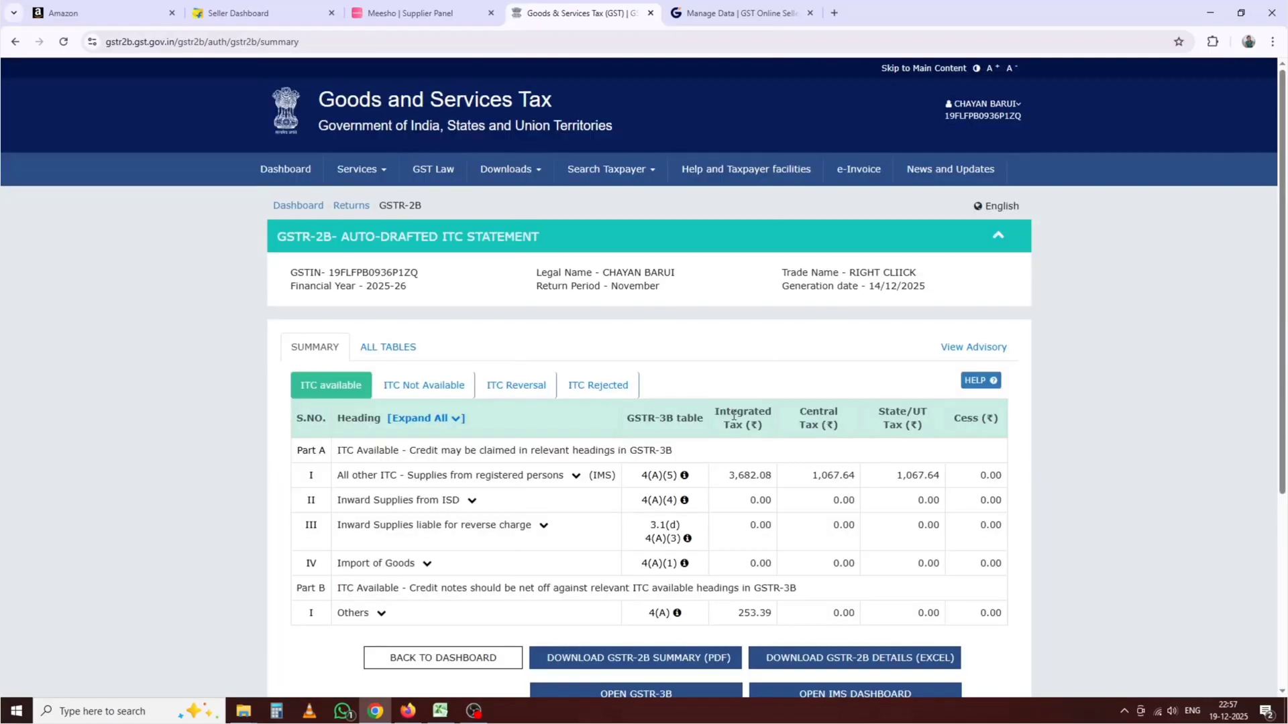
scroll(733, 416, down, 2)
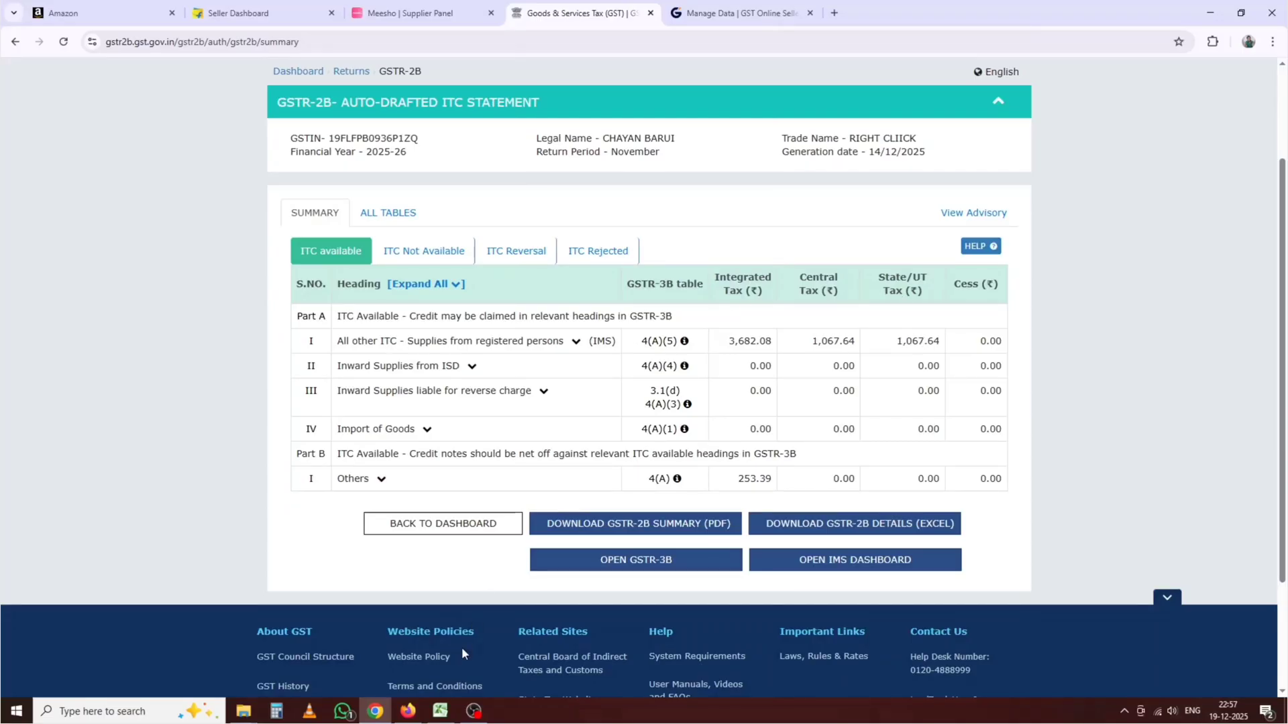
click(440, 711)
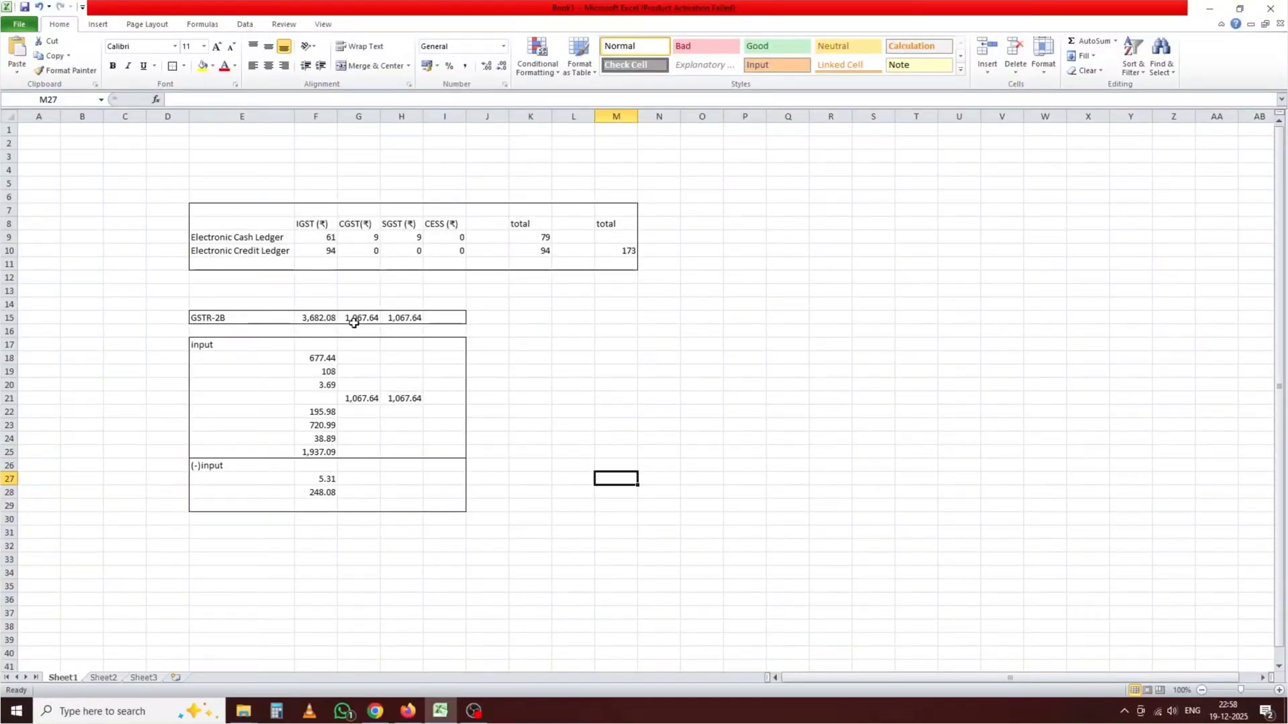
click(375, 711)
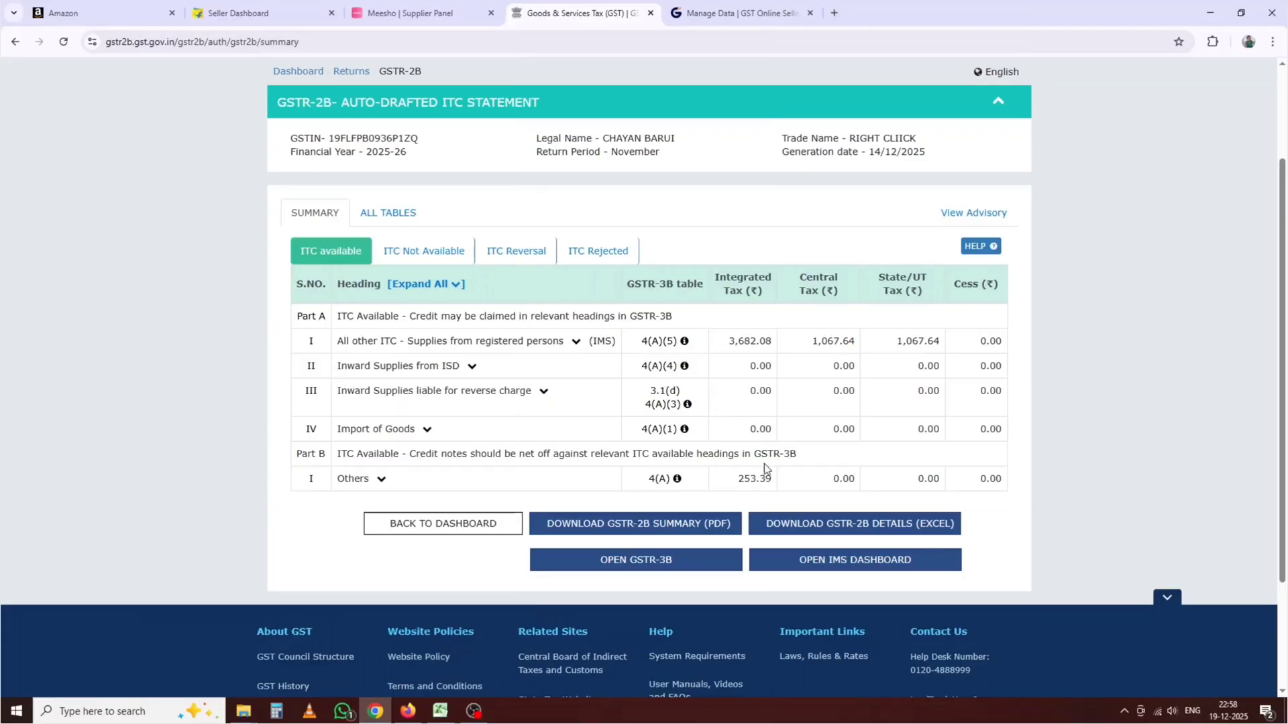
click(458, 527)
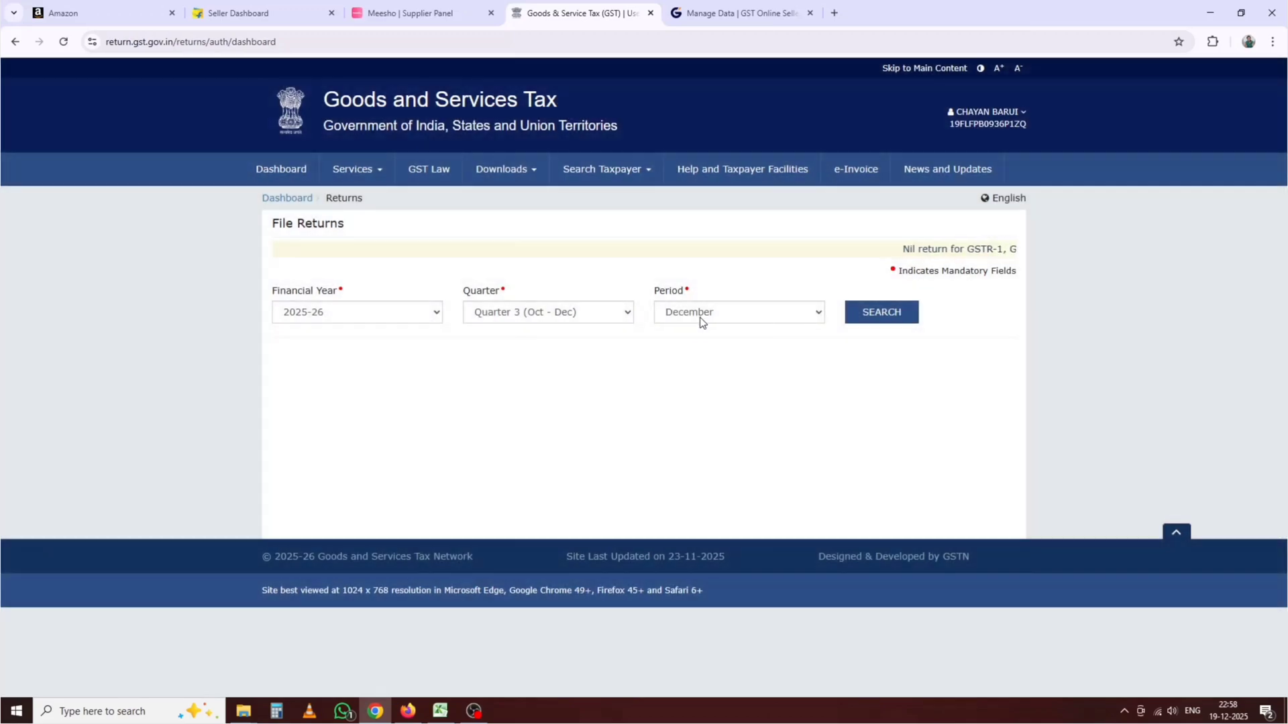
click(699, 317)
click(697, 348)
click(851, 317)
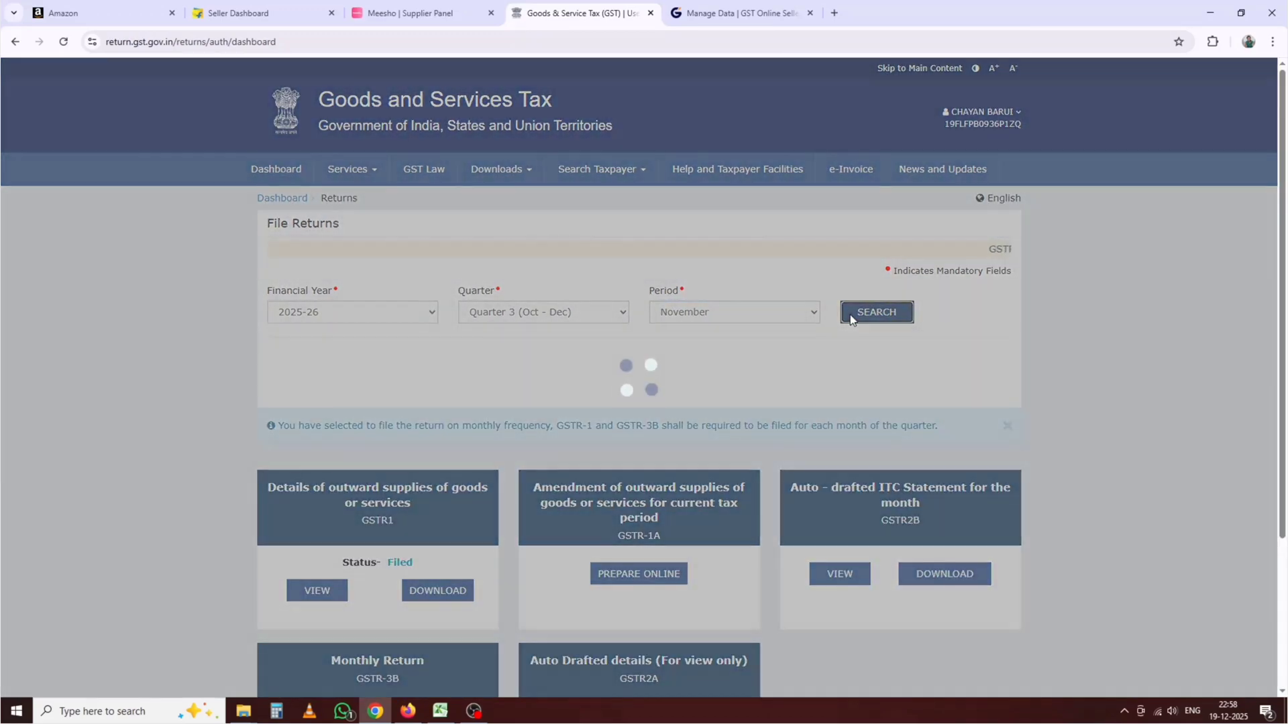
scroll(959, 457, down, 3)
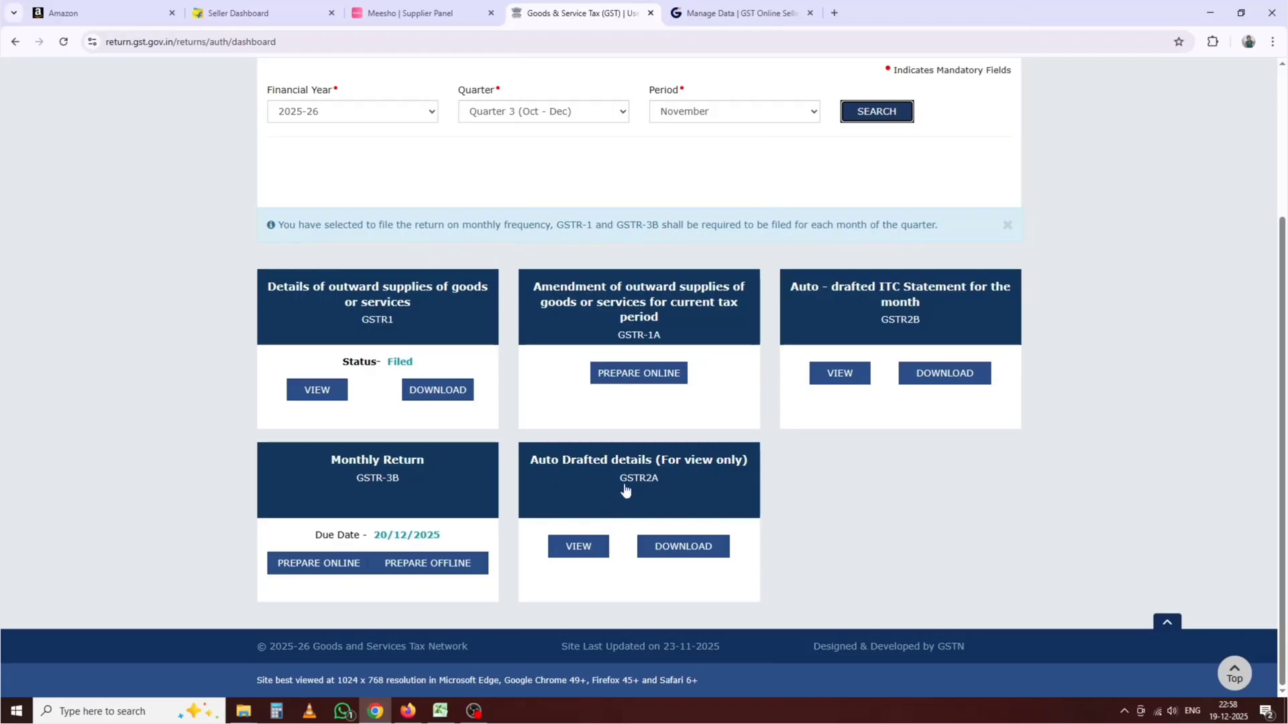
click(572, 557)
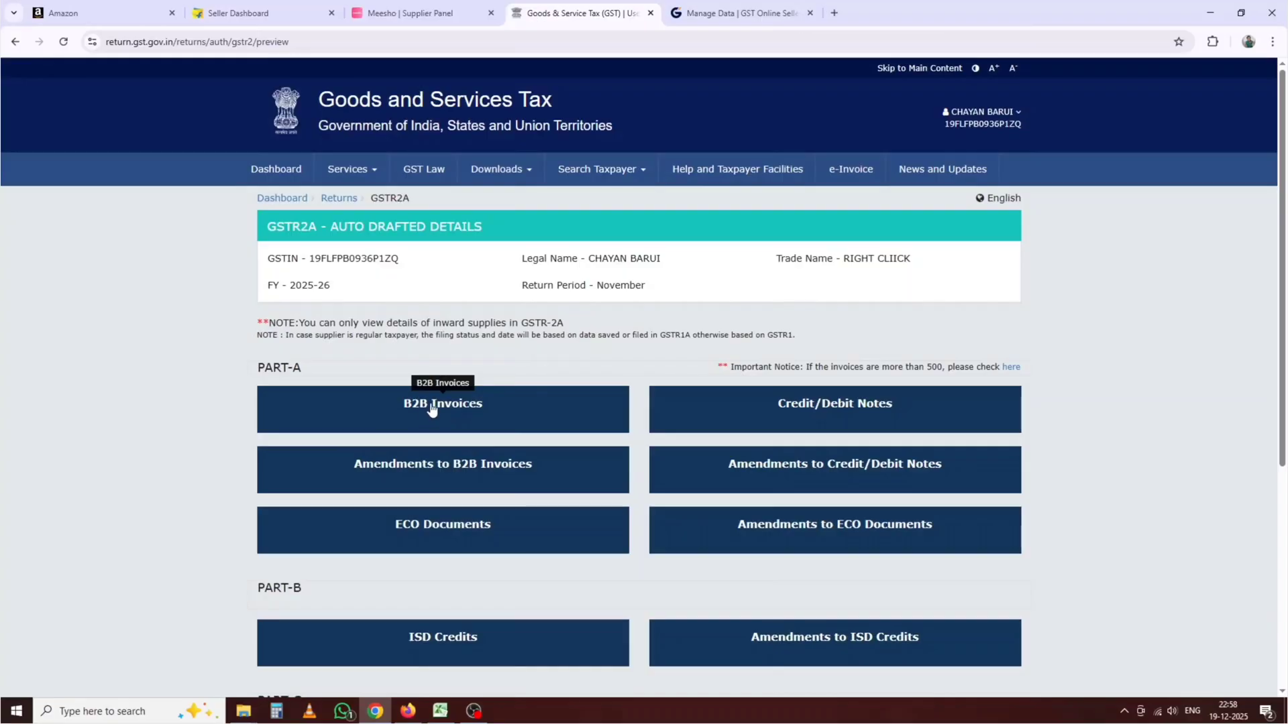
click(462, 428)
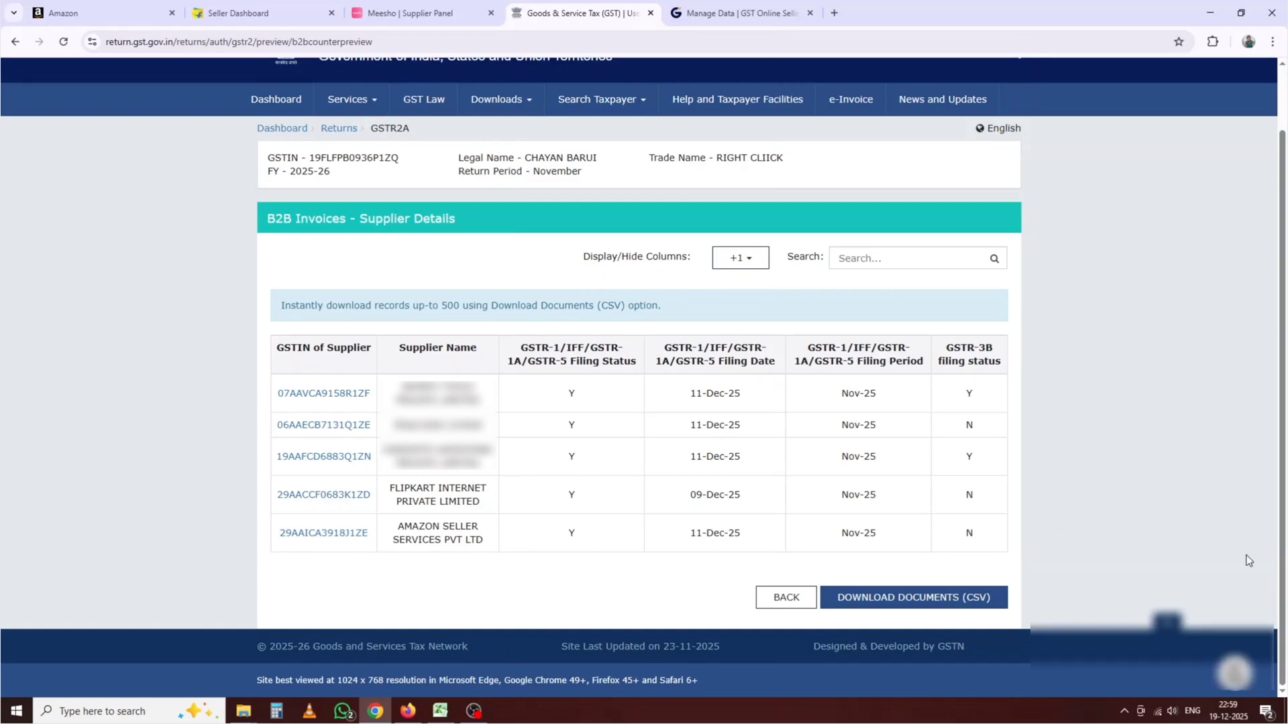
click(1258, 558)
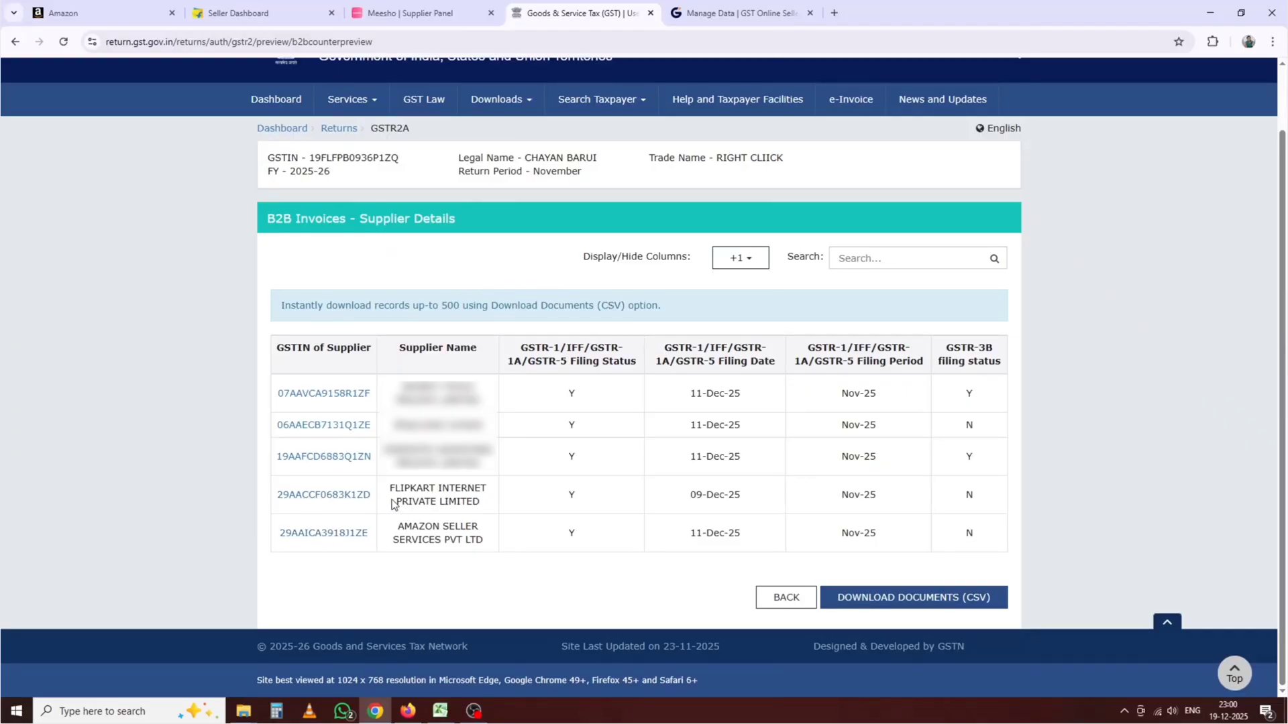
Step: Open the Flipkart supplier's B2B invoice: 30-11-2025, value 1,284.74, IGST 195.98
click(333, 495)
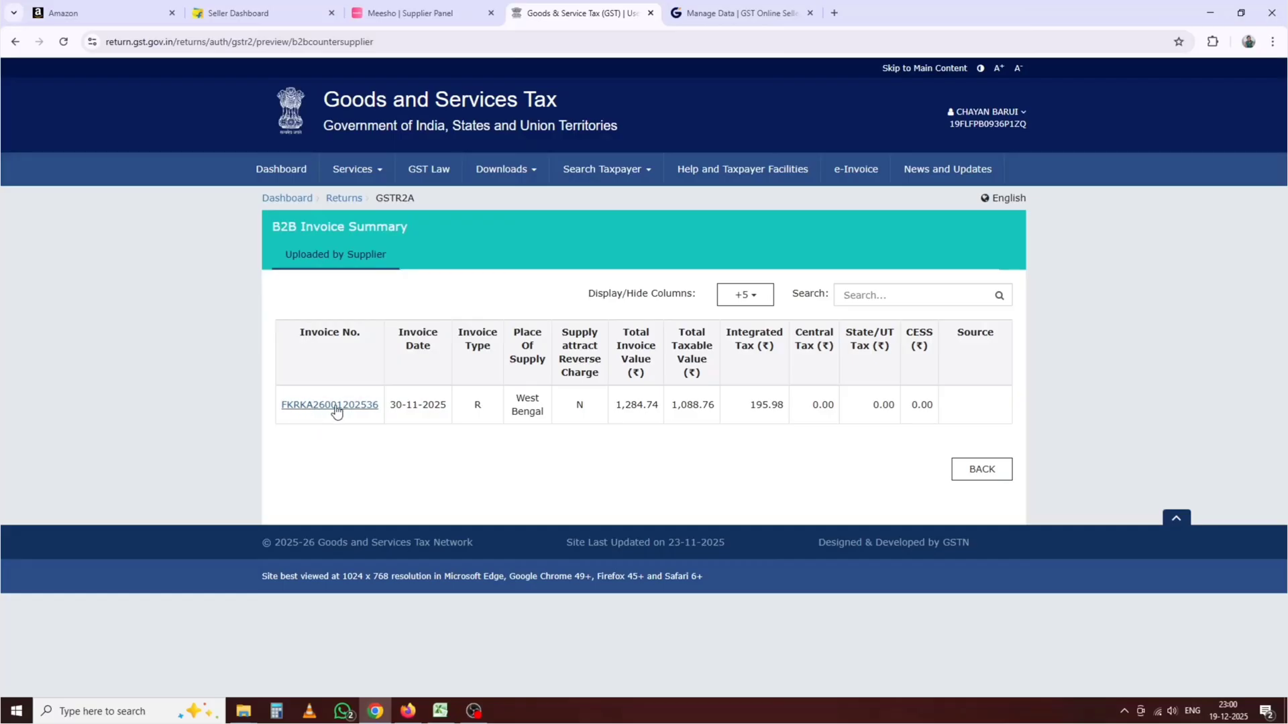
Step: In Flipkart Seller Hub reports, request a one-time Commission Invoice report for Nov 1–30, 2025
click(236, 13)
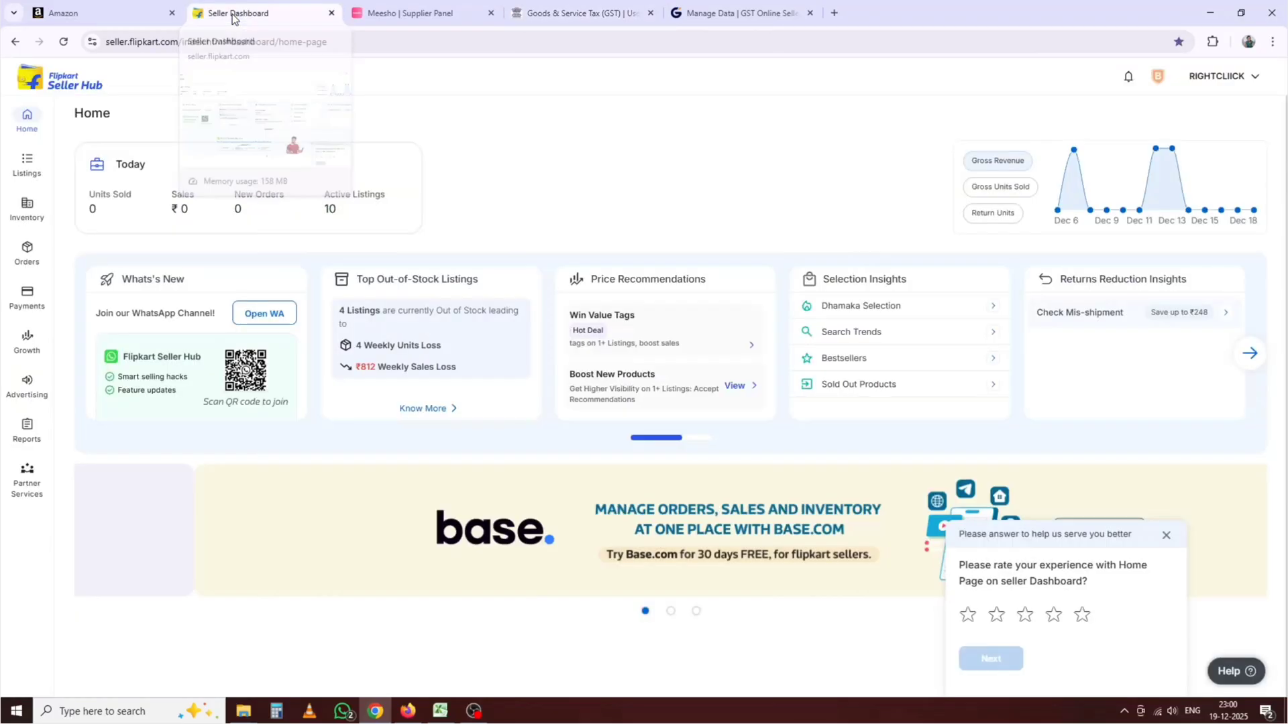
mouse_move(27, 429)
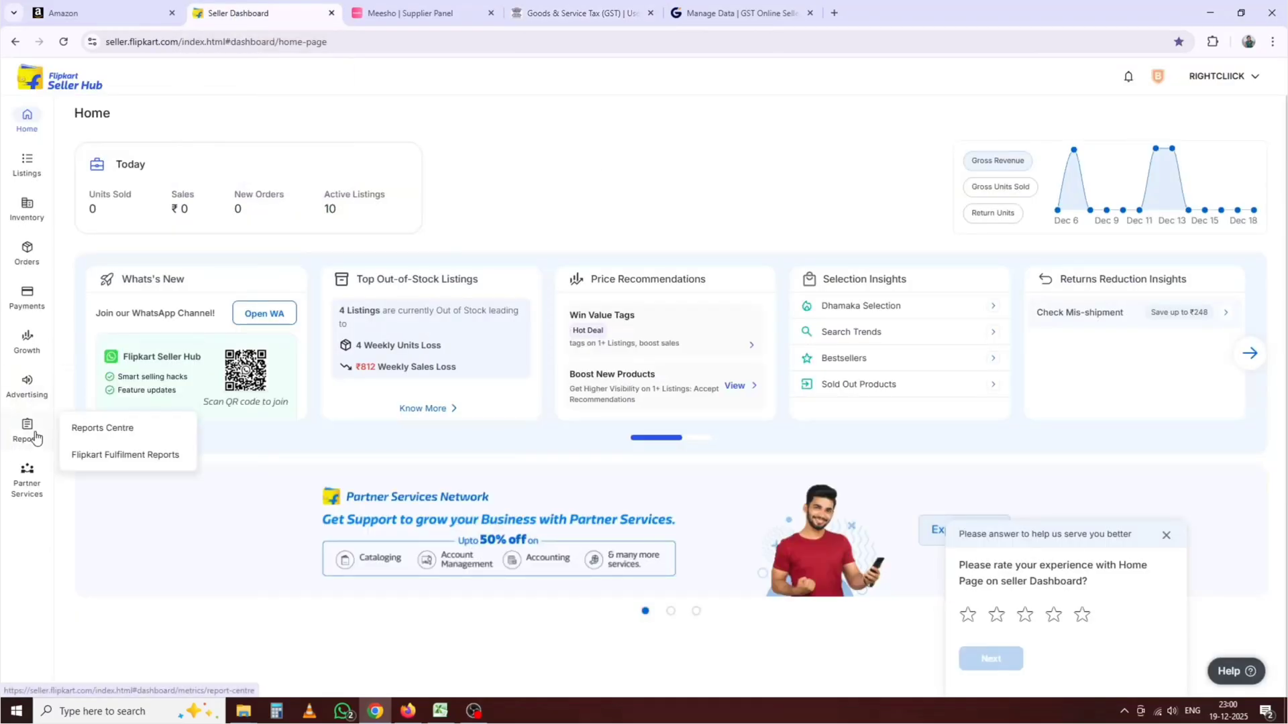
click(119, 434)
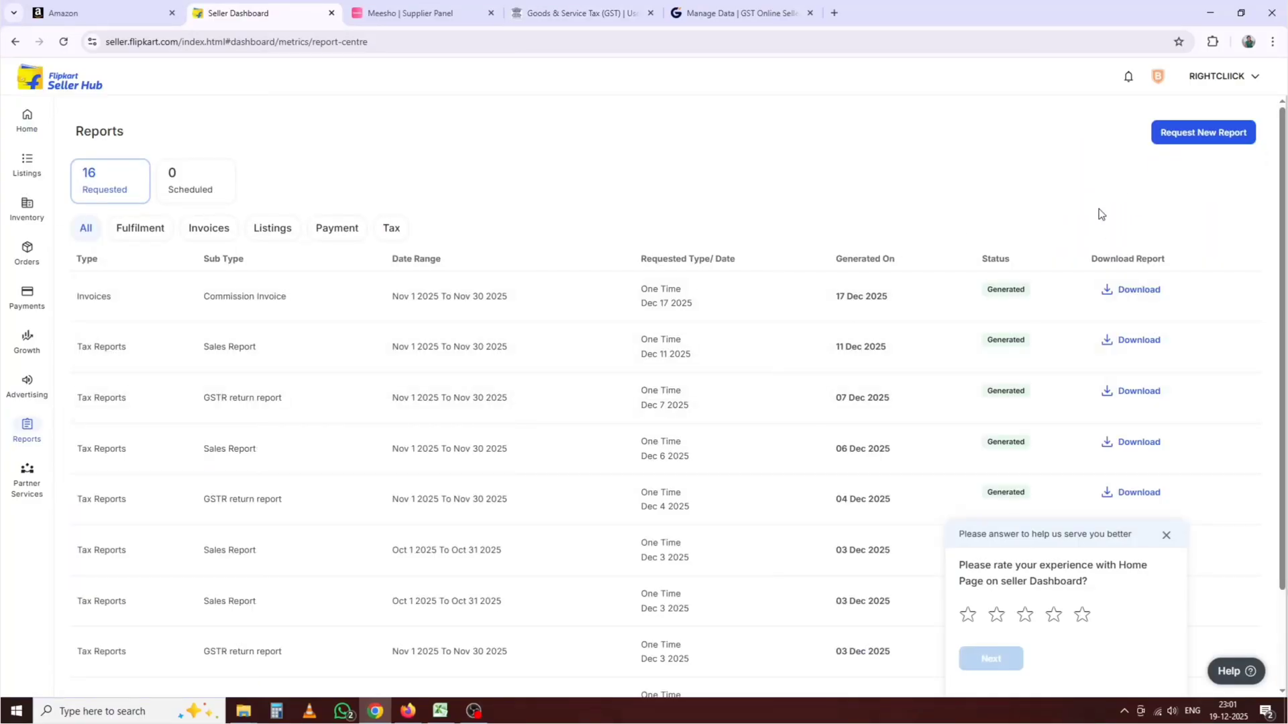
click(1186, 141)
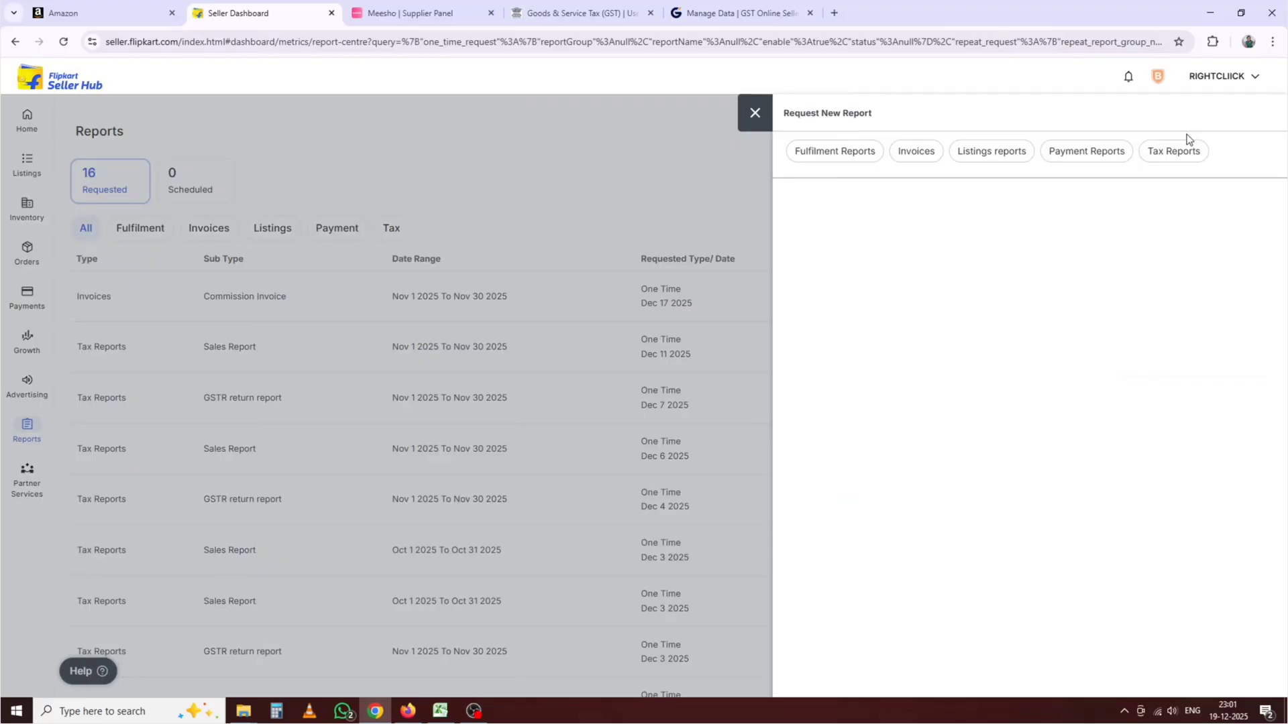
click(916, 153)
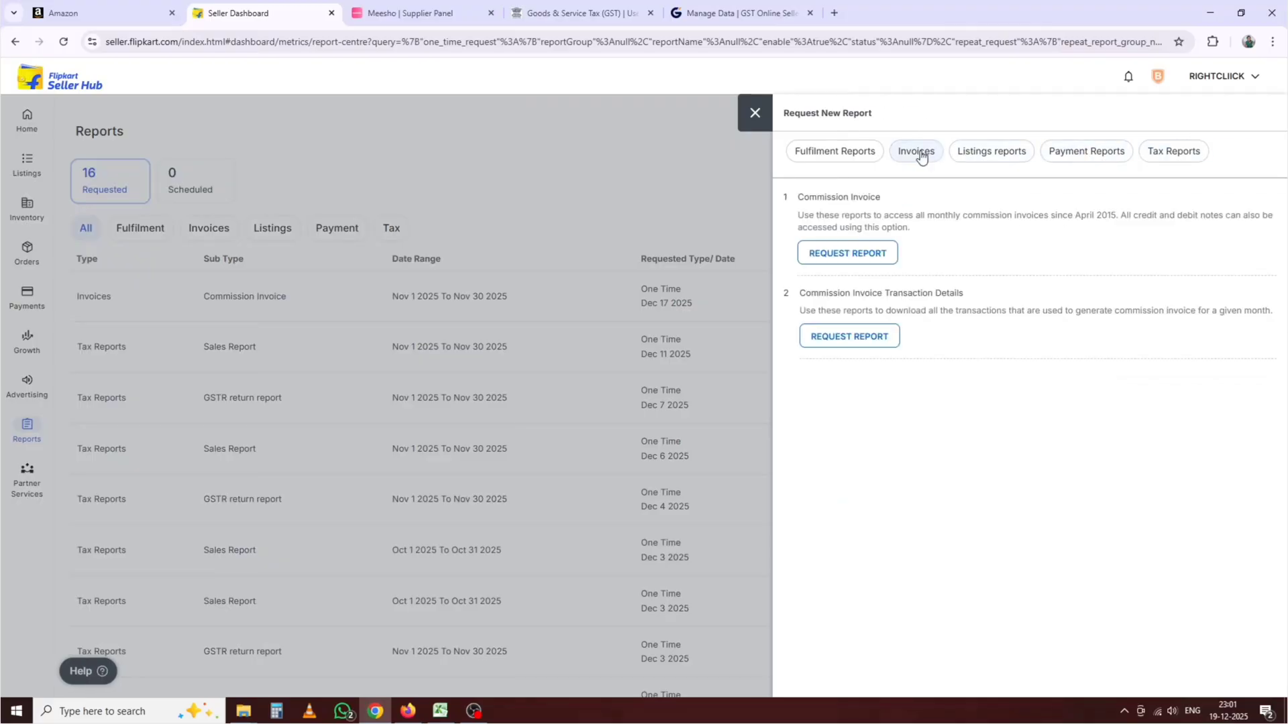
click(849, 254)
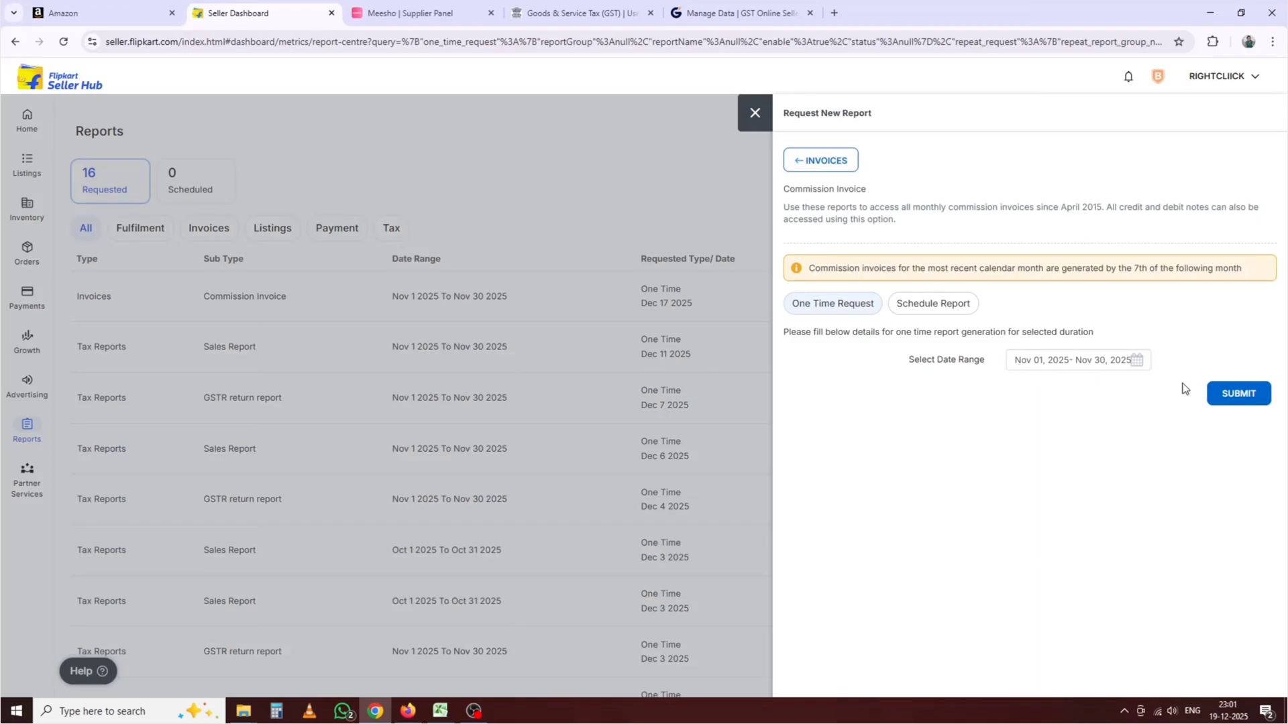
click(1238, 394)
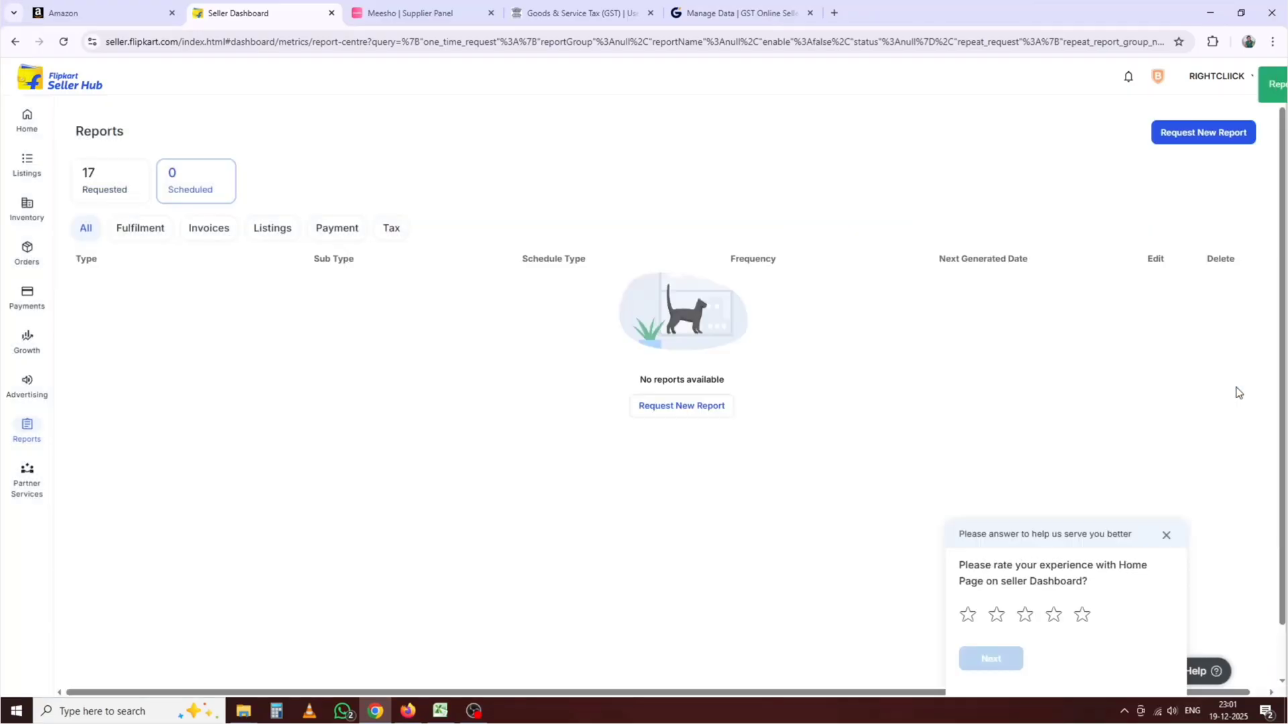
Step: Download the newest Commission Invoice report zip and open it from the Downloads folder
click(108, 193)
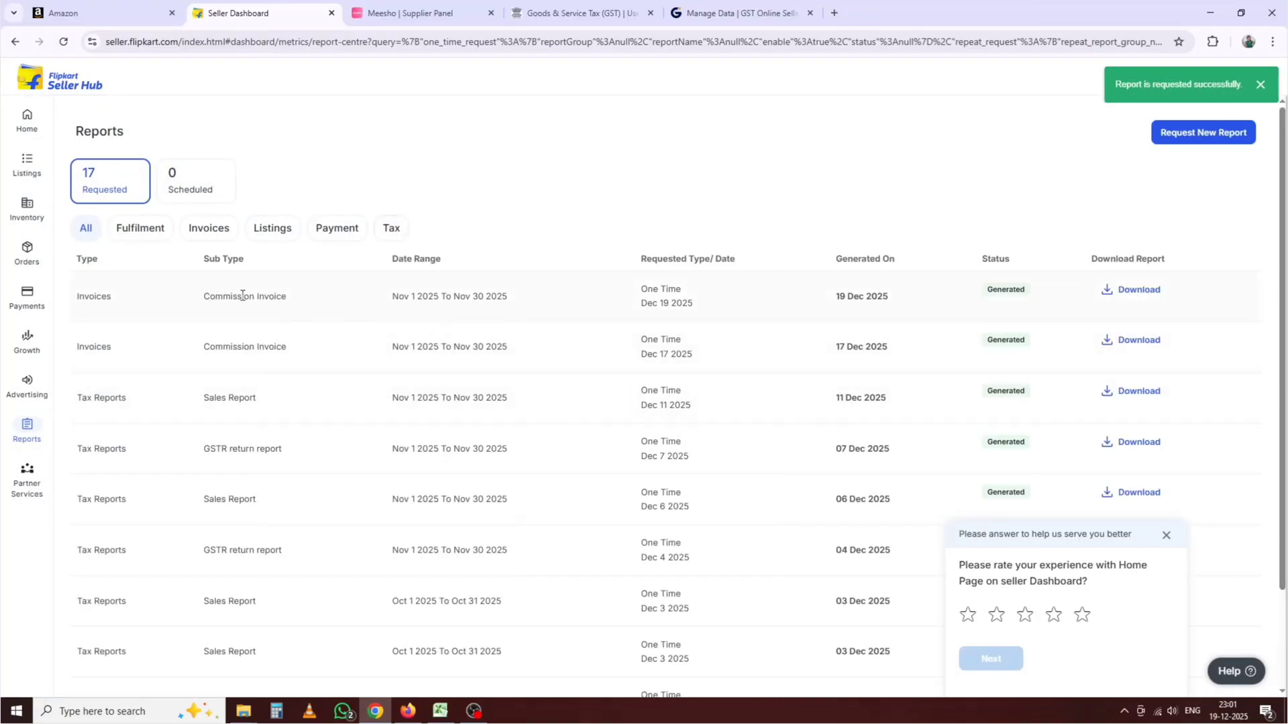
click(1123, 295)
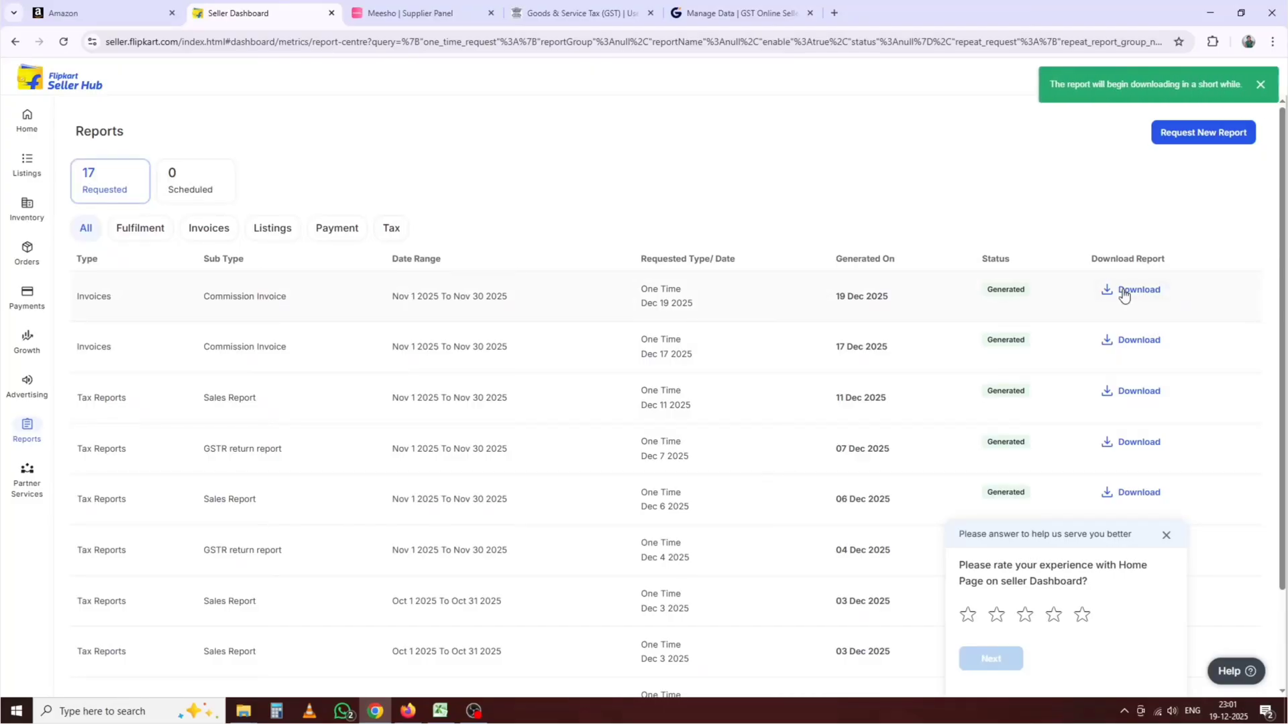
mouse_move(1148, 102)
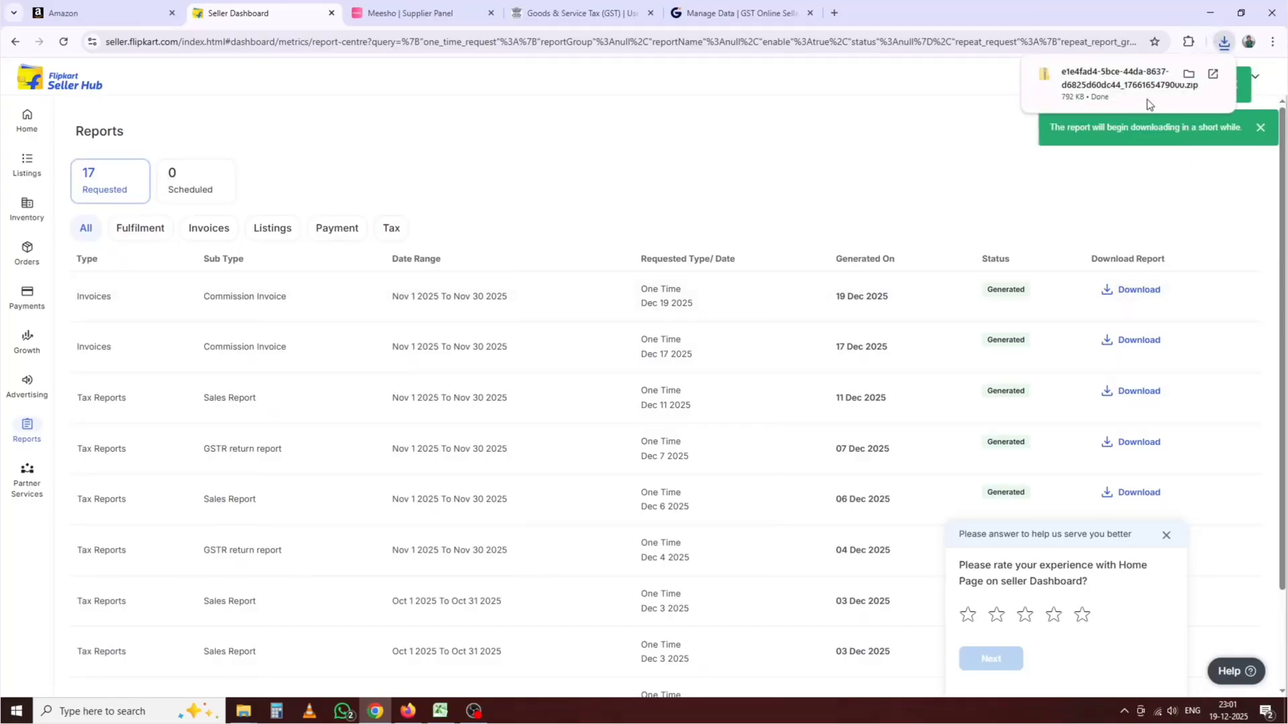
click(1191, 74)
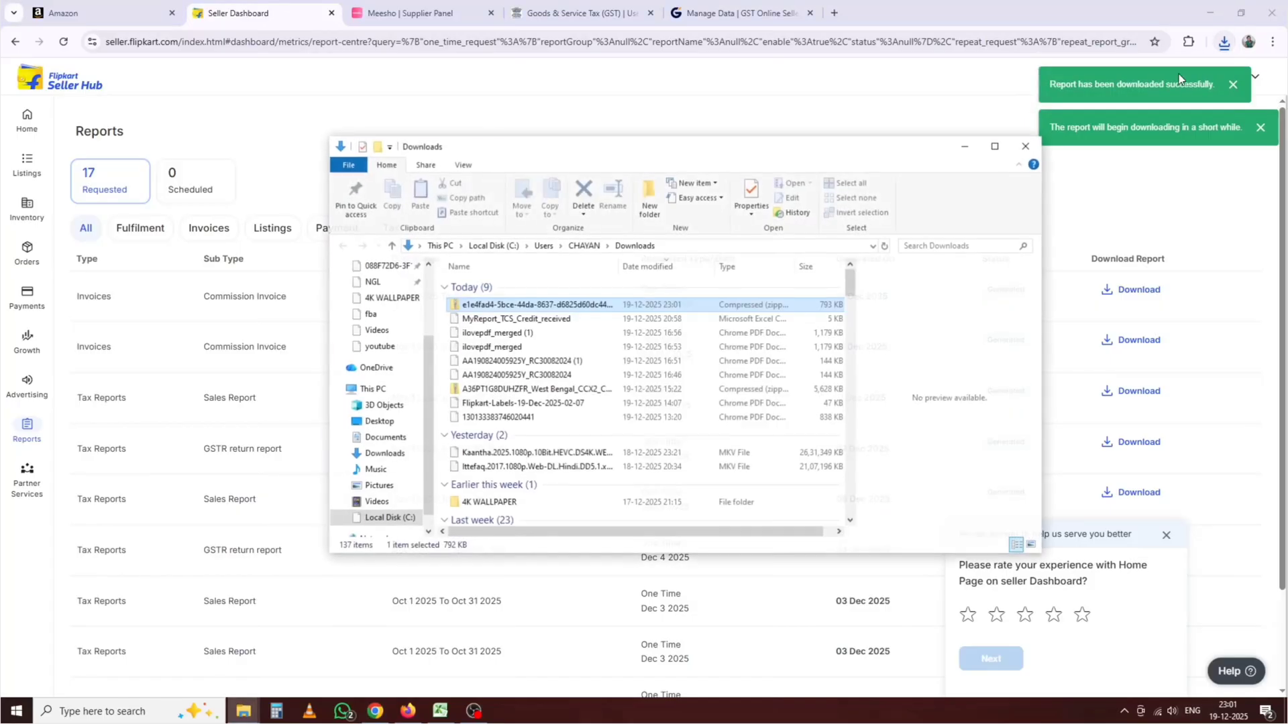
double_click(646, 305)
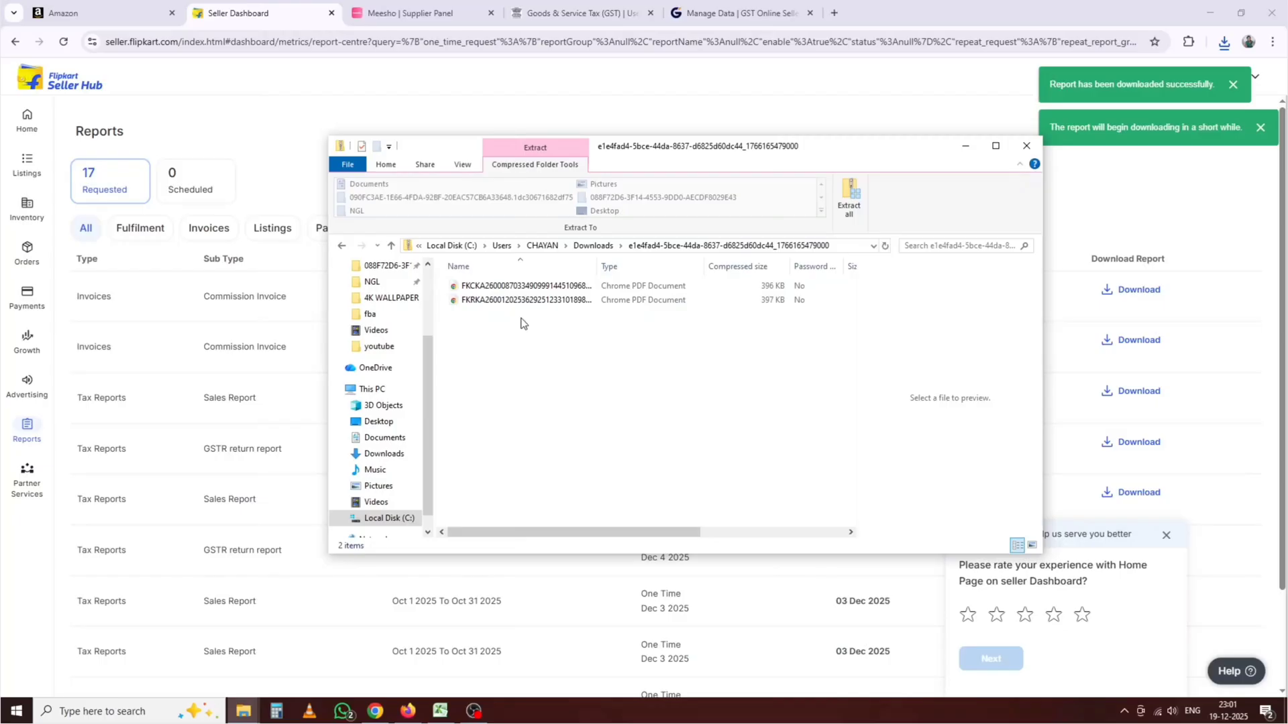
Step: Open the 34.83 credit note PDF, then the 1,284.74 commission invoice PDF from the zip
double_click(534, 287)
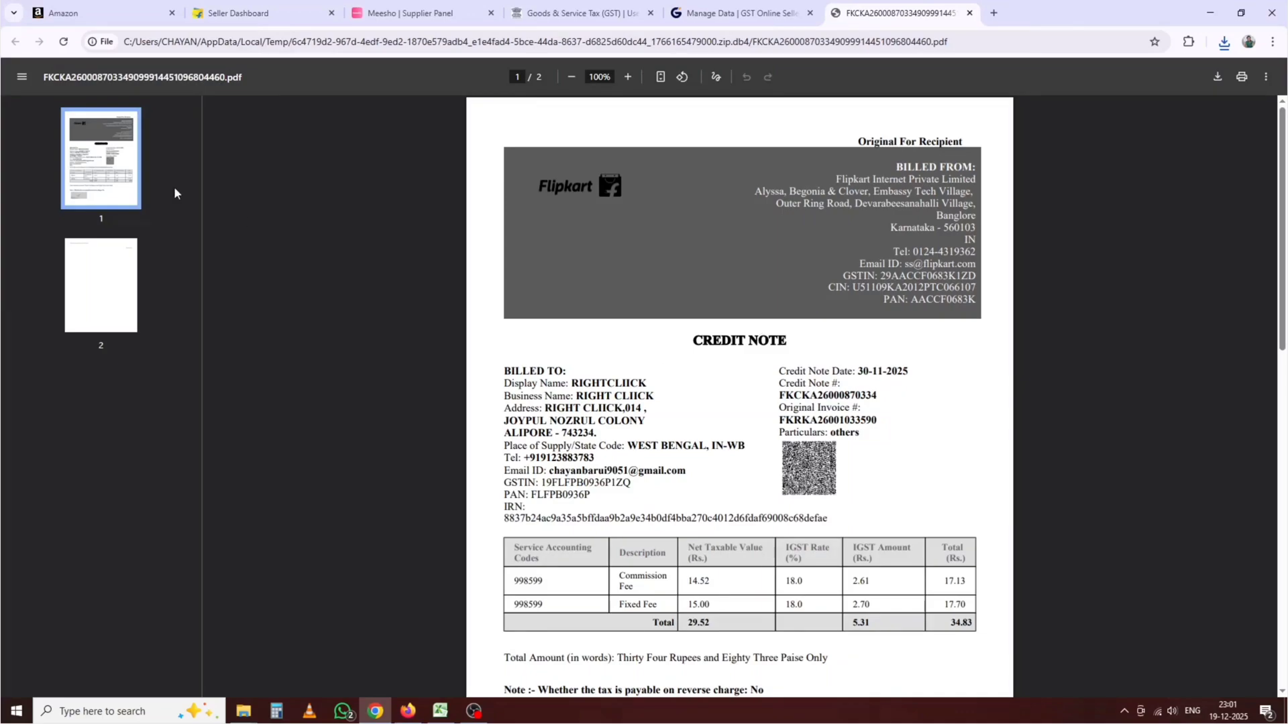
scroll(791, 232, down, 4)
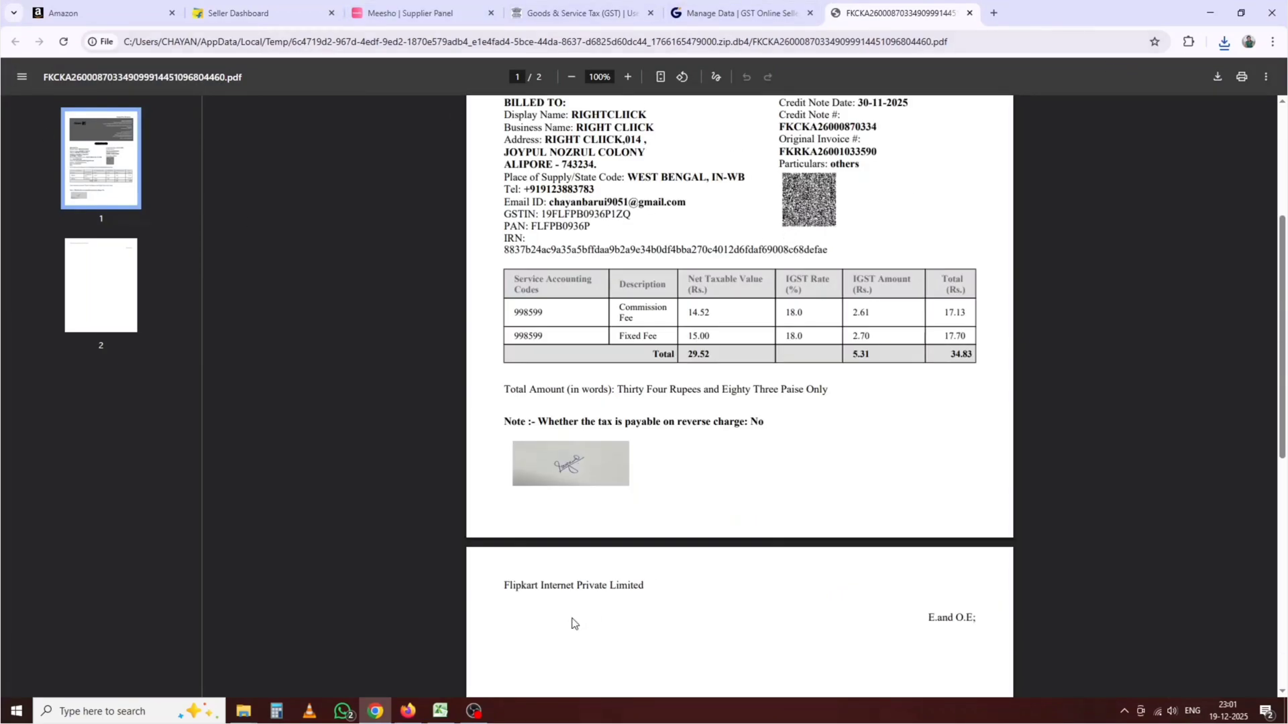
mouse_move(254, 714)
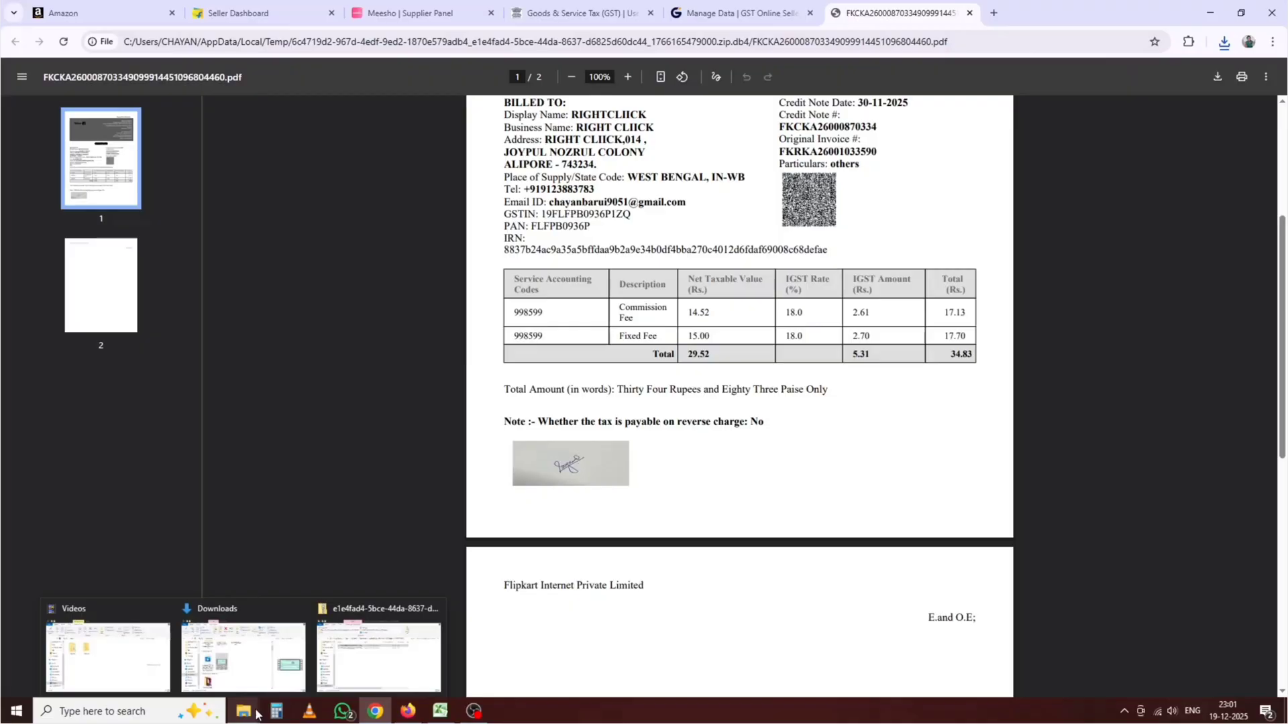
click(375, 644)
click(513, 300)
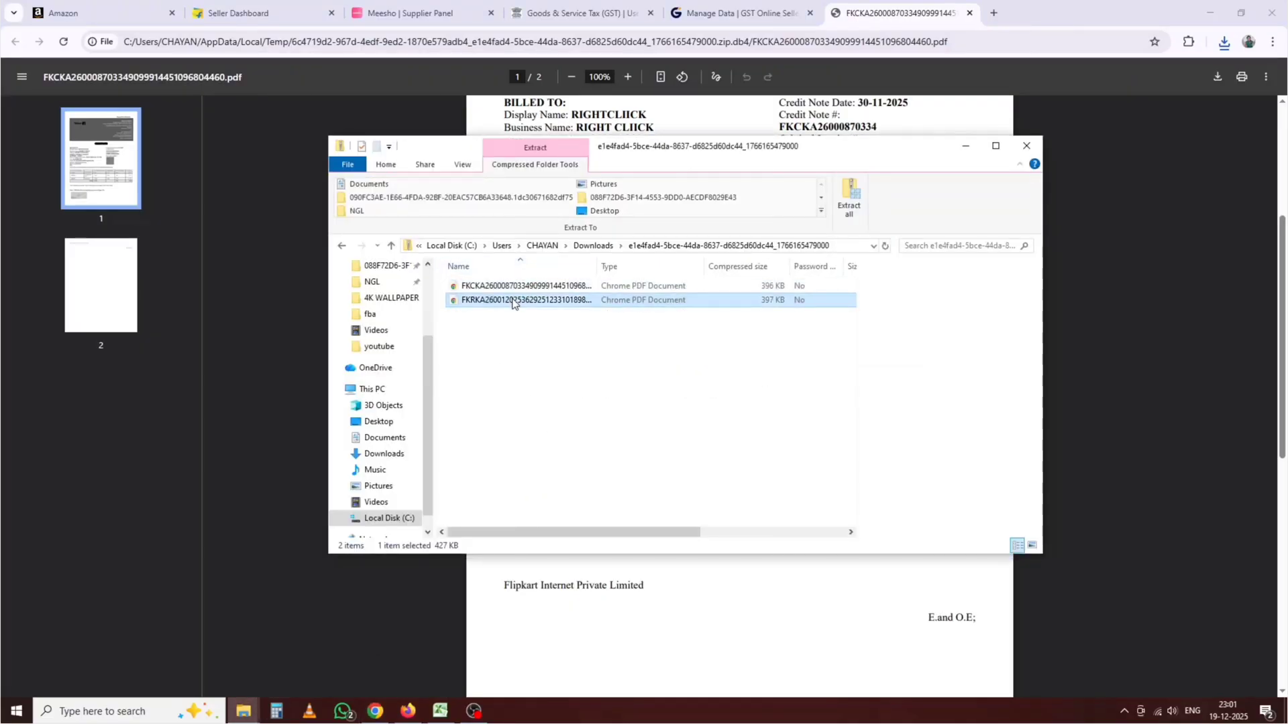
double_click(514, 300)
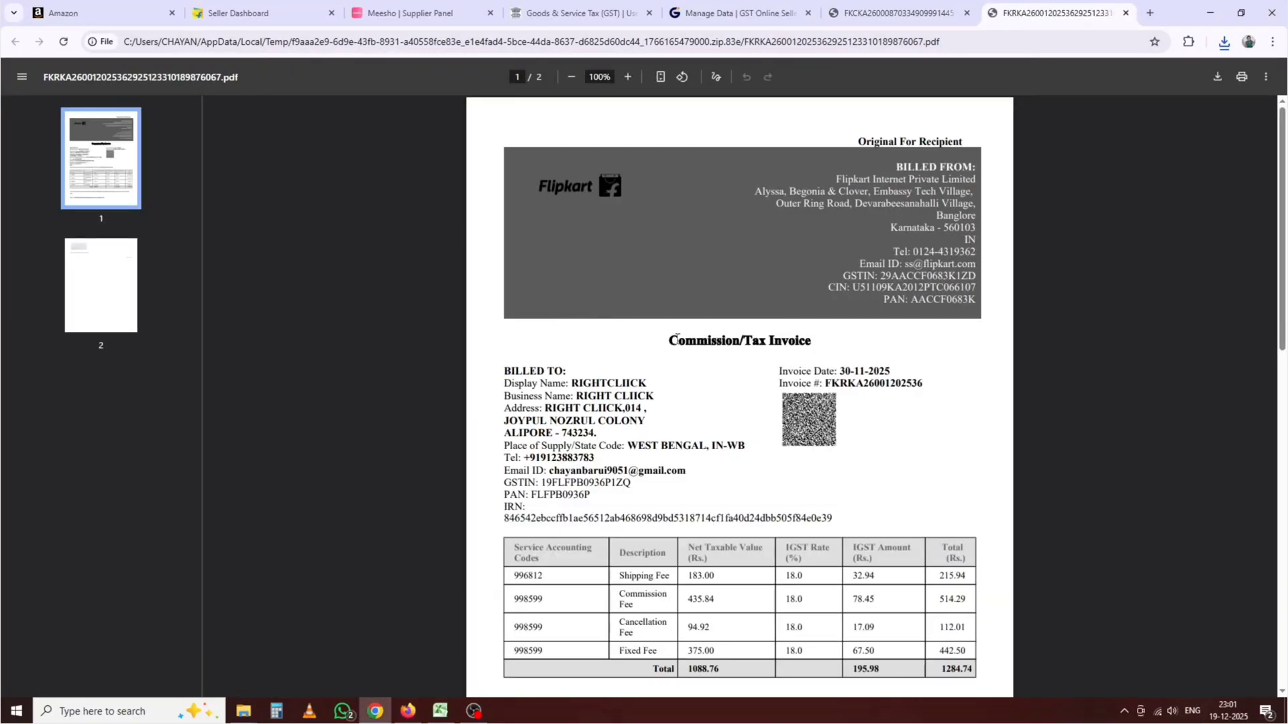
drag(666, 344, 817, 343)
scroll(716, 469, down, 2)
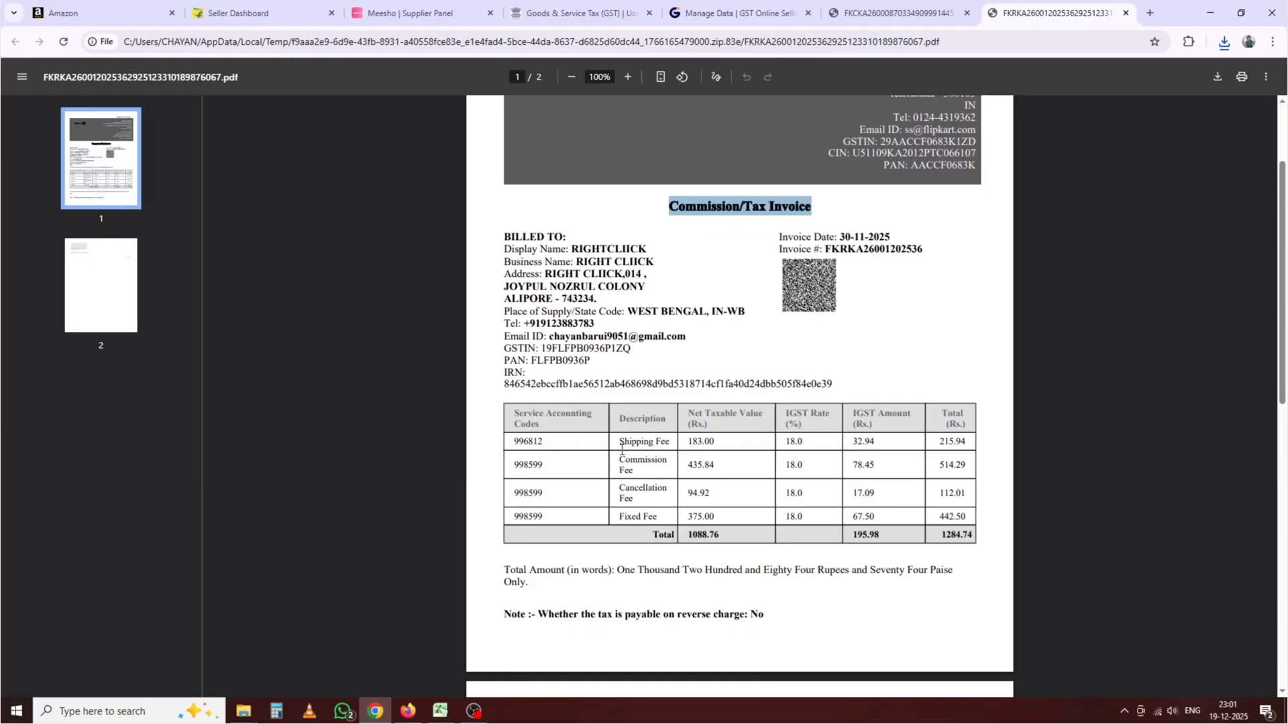
drag(618, 442, 687, 440)
drag(625, 468, 665, 528)
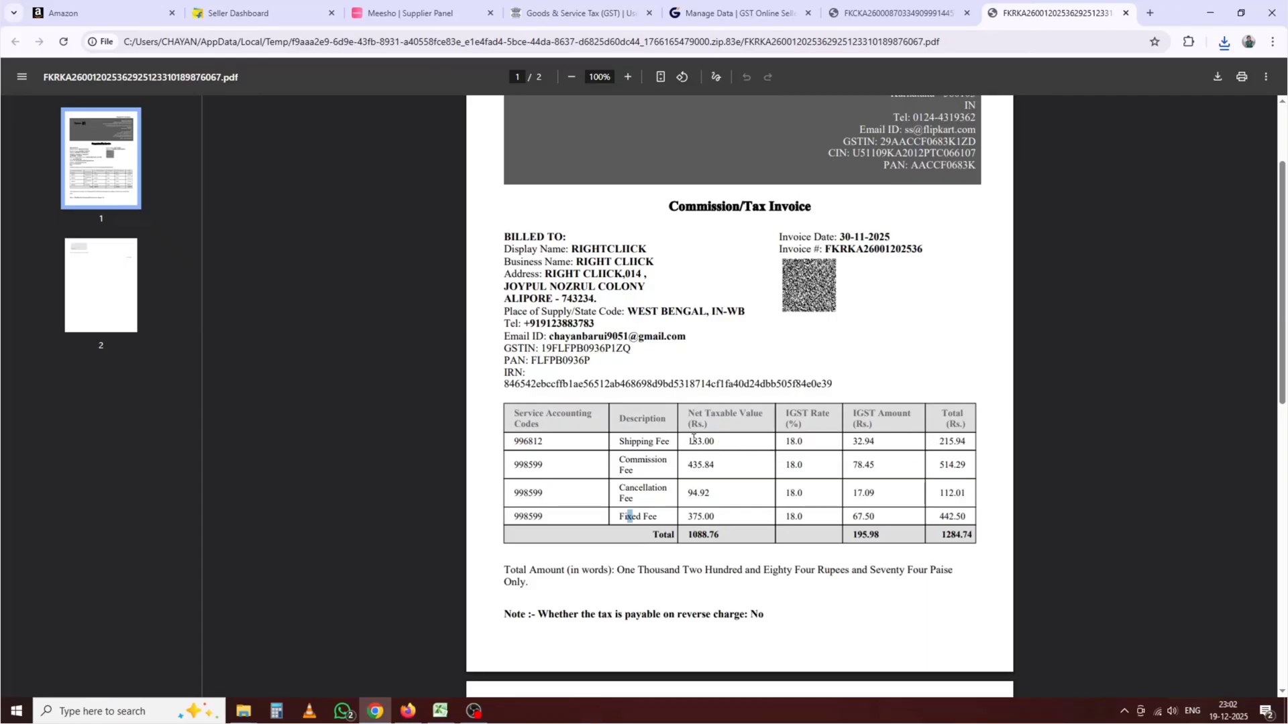
drag(874, 444, 848, 445)
click(889, 447)
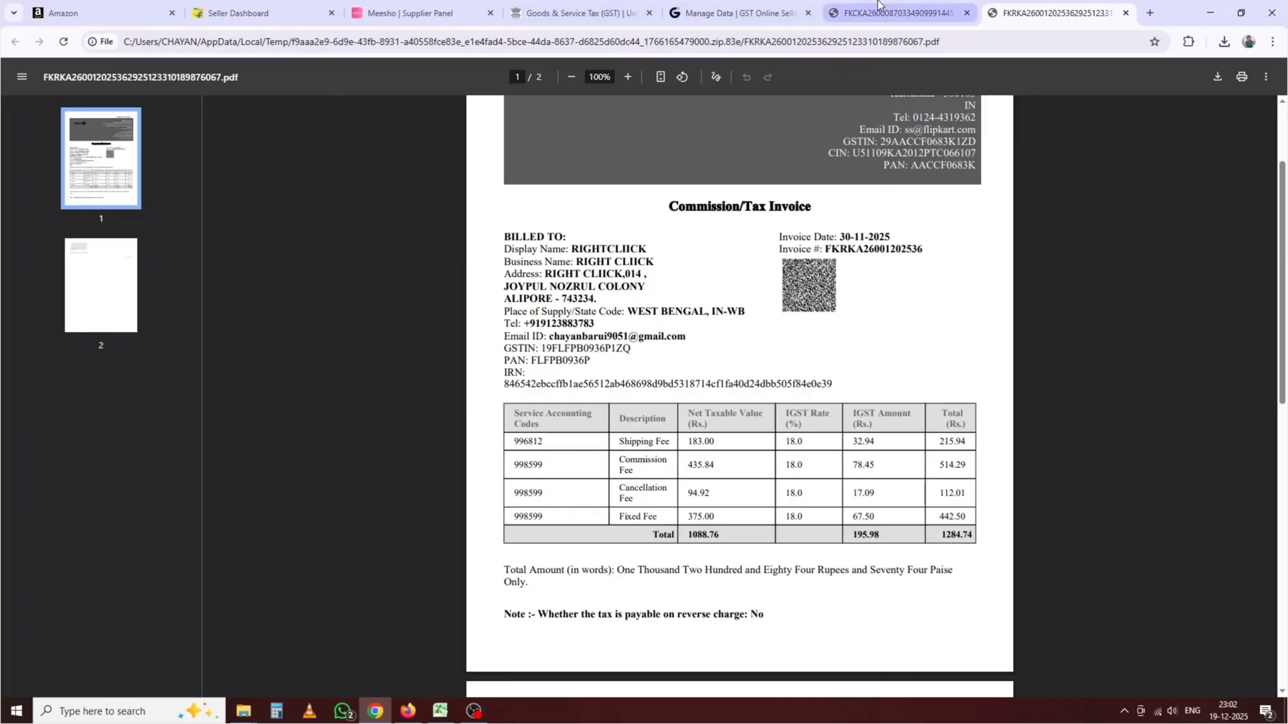
Step: Compare the portal's IGST 195.98 and taxable value 1,088.76 against the invoice PDF
click(621, 12)
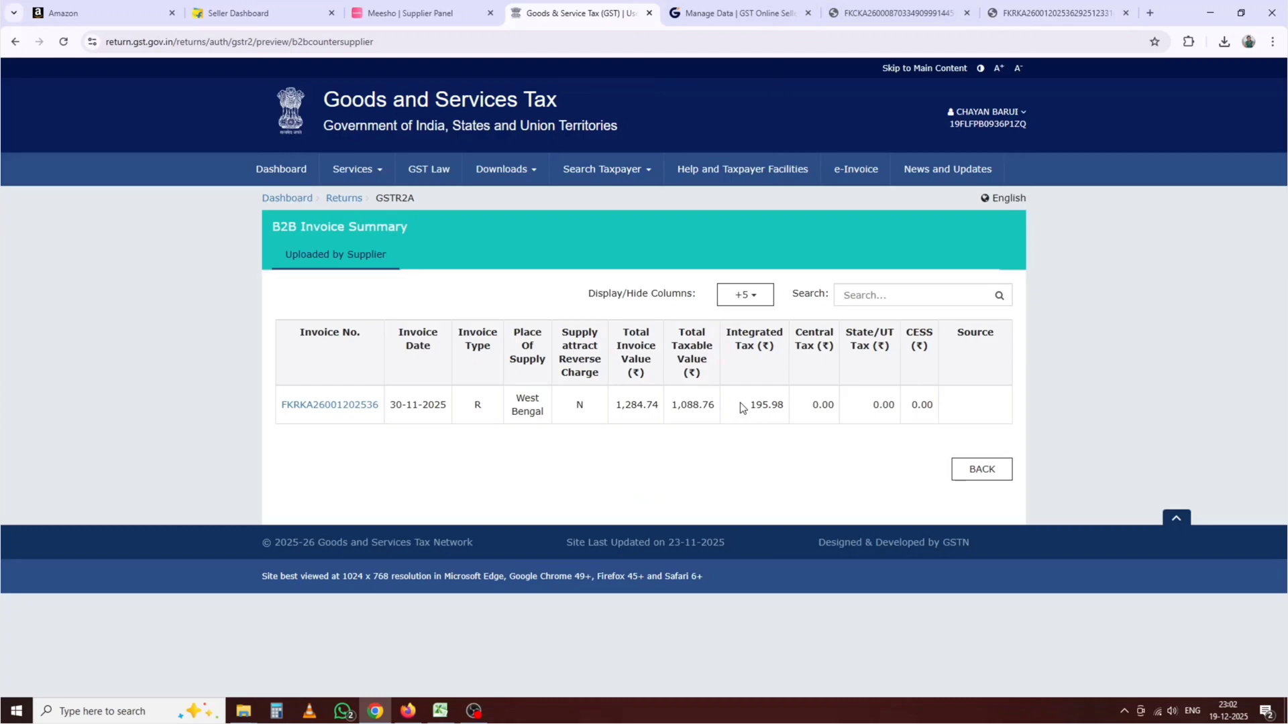
drag(739, 403, 786, 406)
click(993, 6)
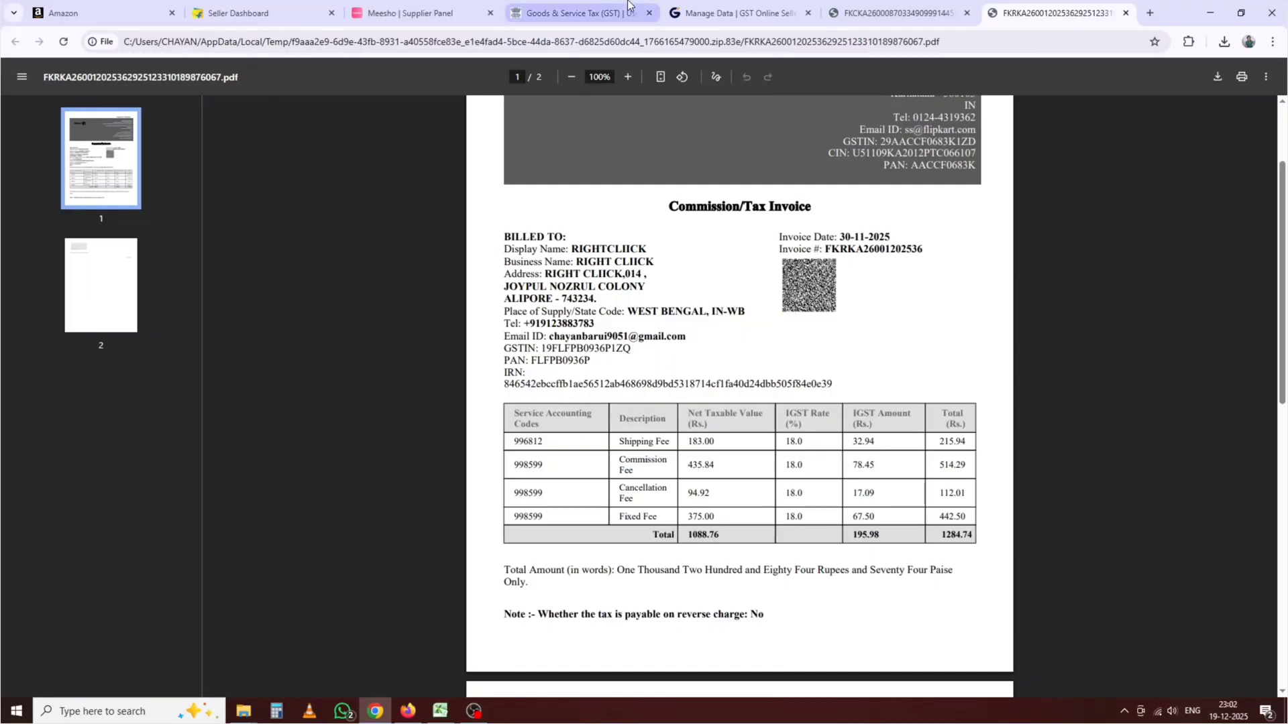
click(631, 10)
drag(671, 409, 719, 410)
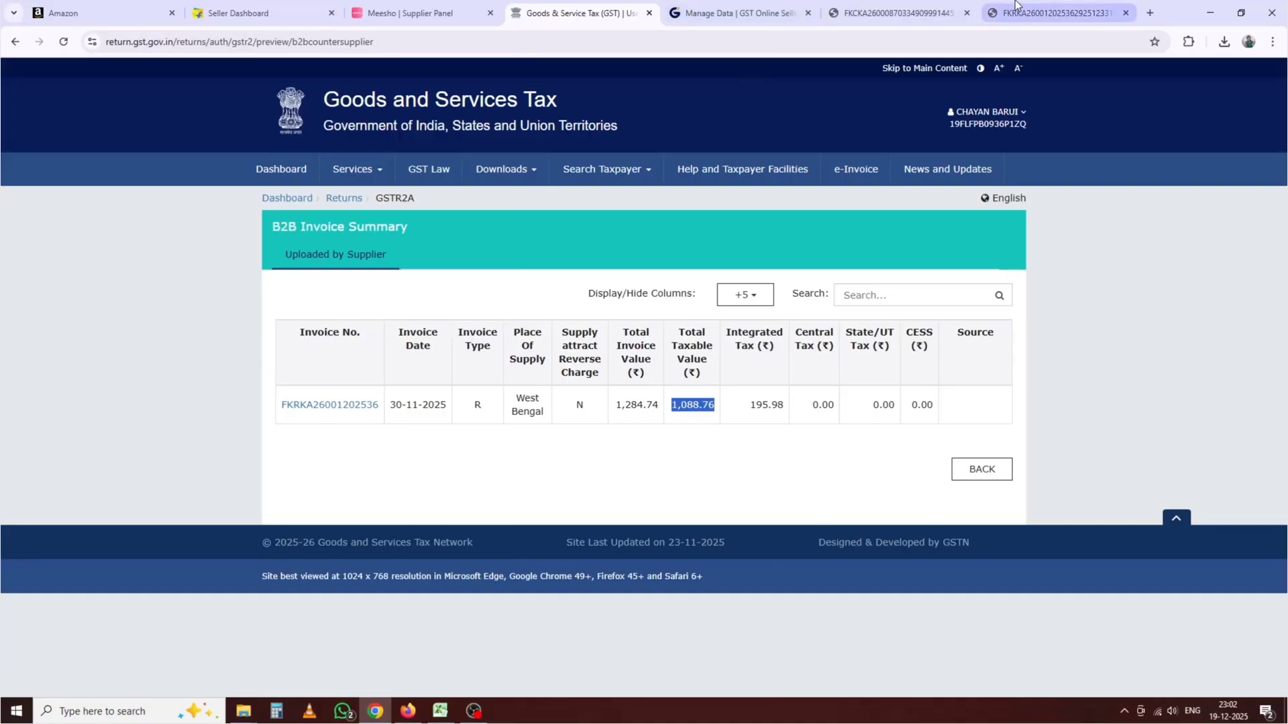
Step: Check the 1,284.74 total on the PDF, then close both invoice PDF tabs
click(1050, 13)
drag(942, 534, 979, 533)
scroll(929, 563, up, 2)
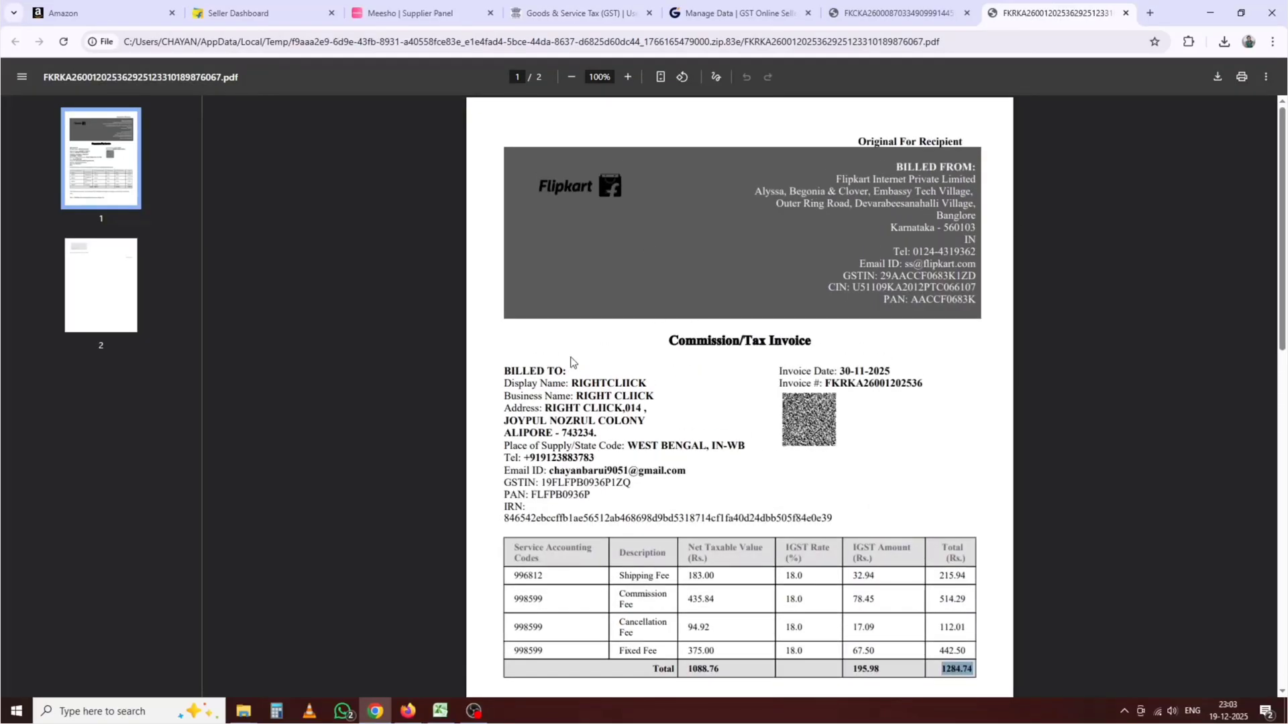
click(570, 13)
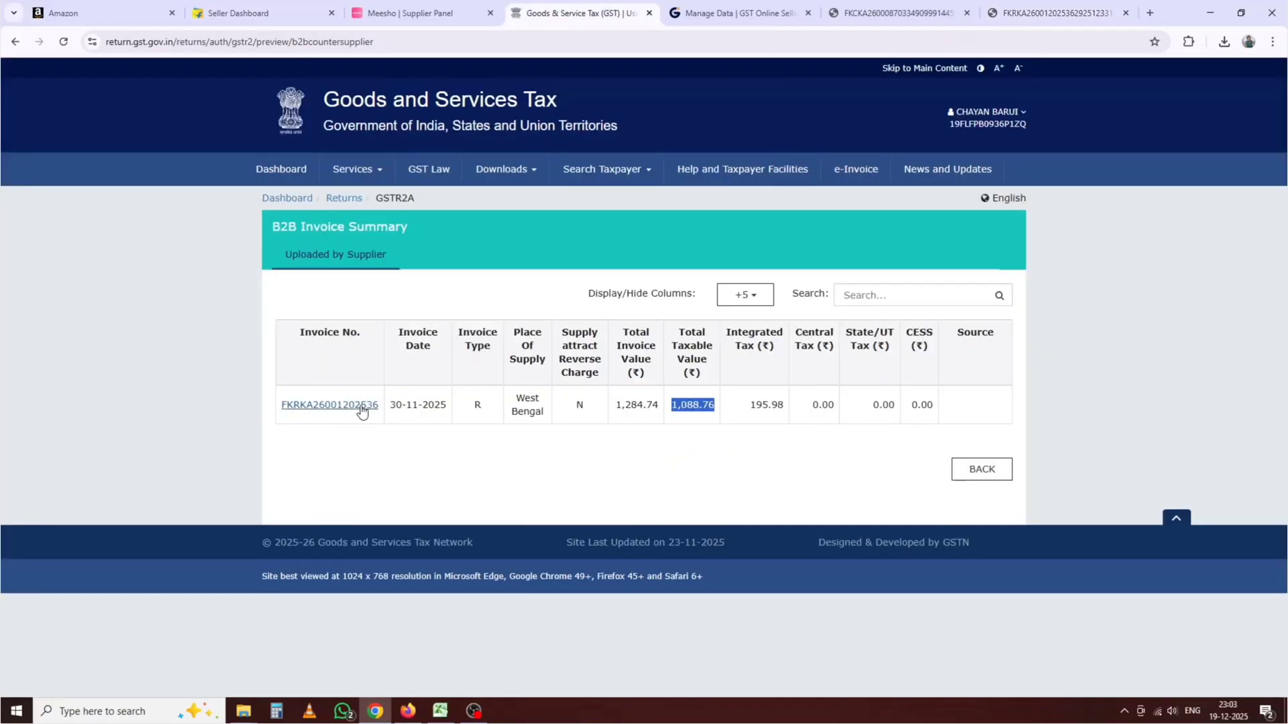
click(1125, 13)
click(967, 13)
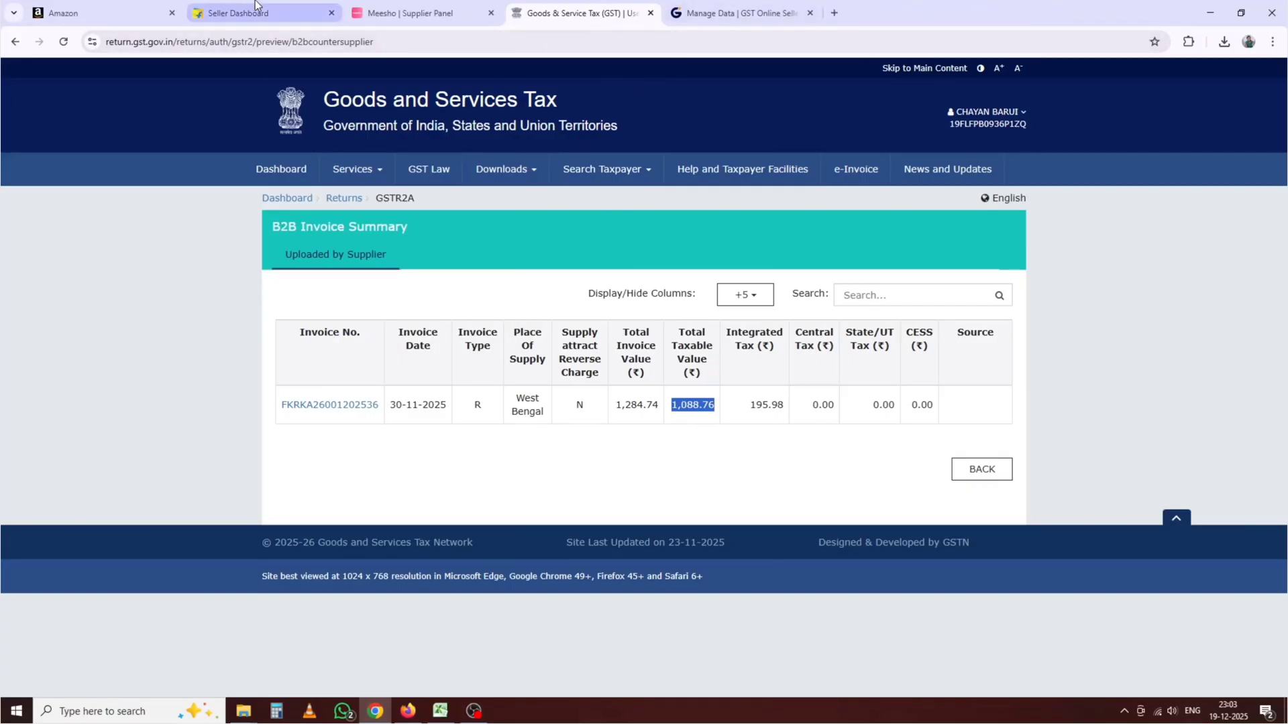
Step: Go back to the supplier list and open Amazon Seller Services' B2B invoice summary
click(981, 469)
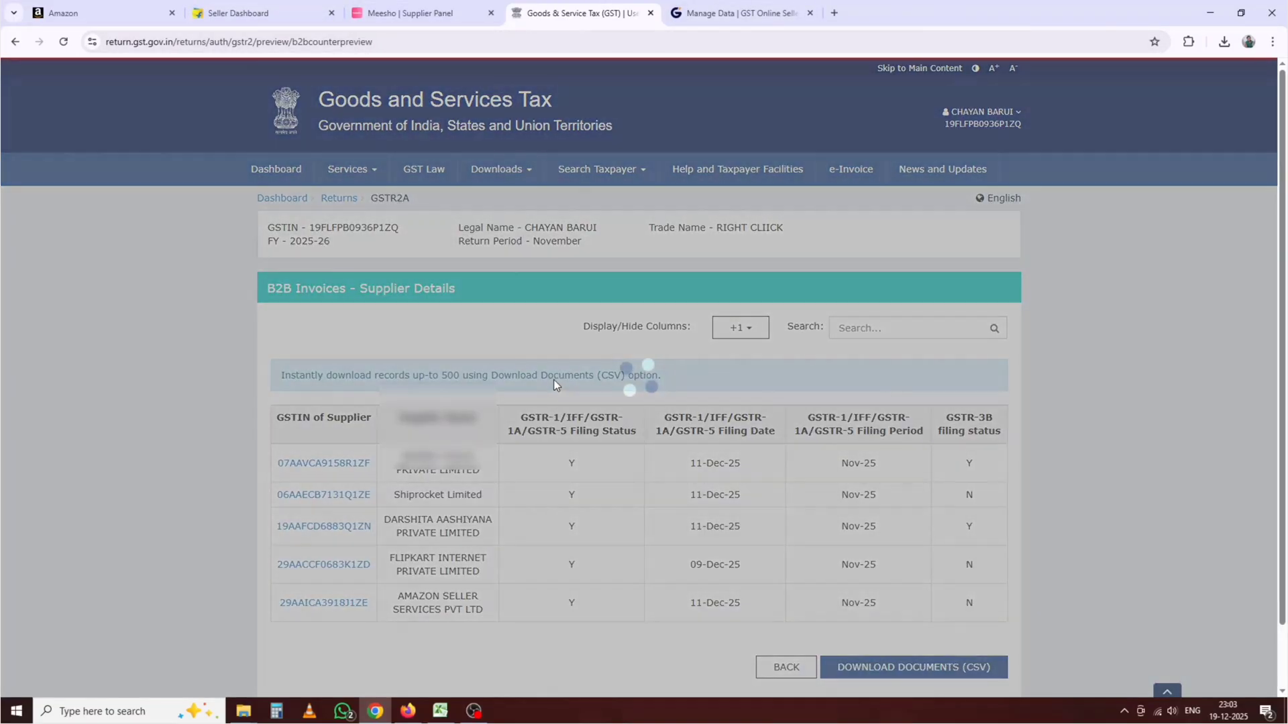
scroll(553, 379, down, 1)
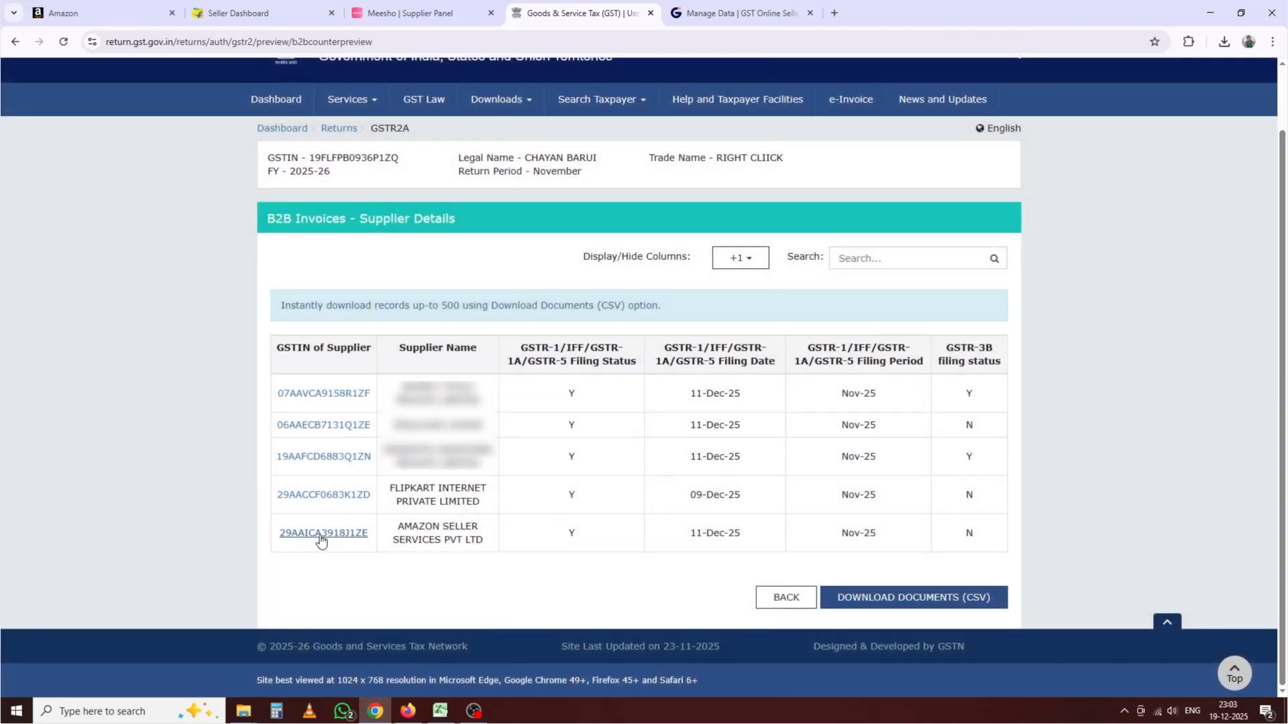
click(318, 535)
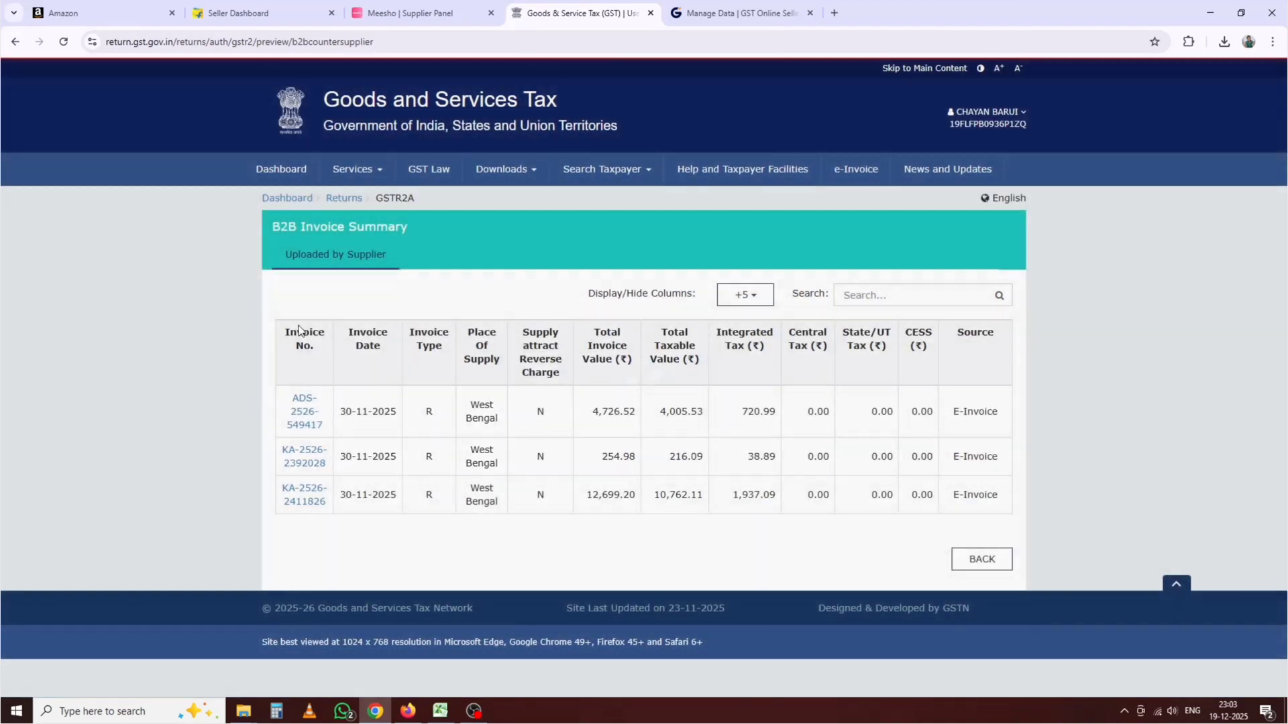
click(291, 425)
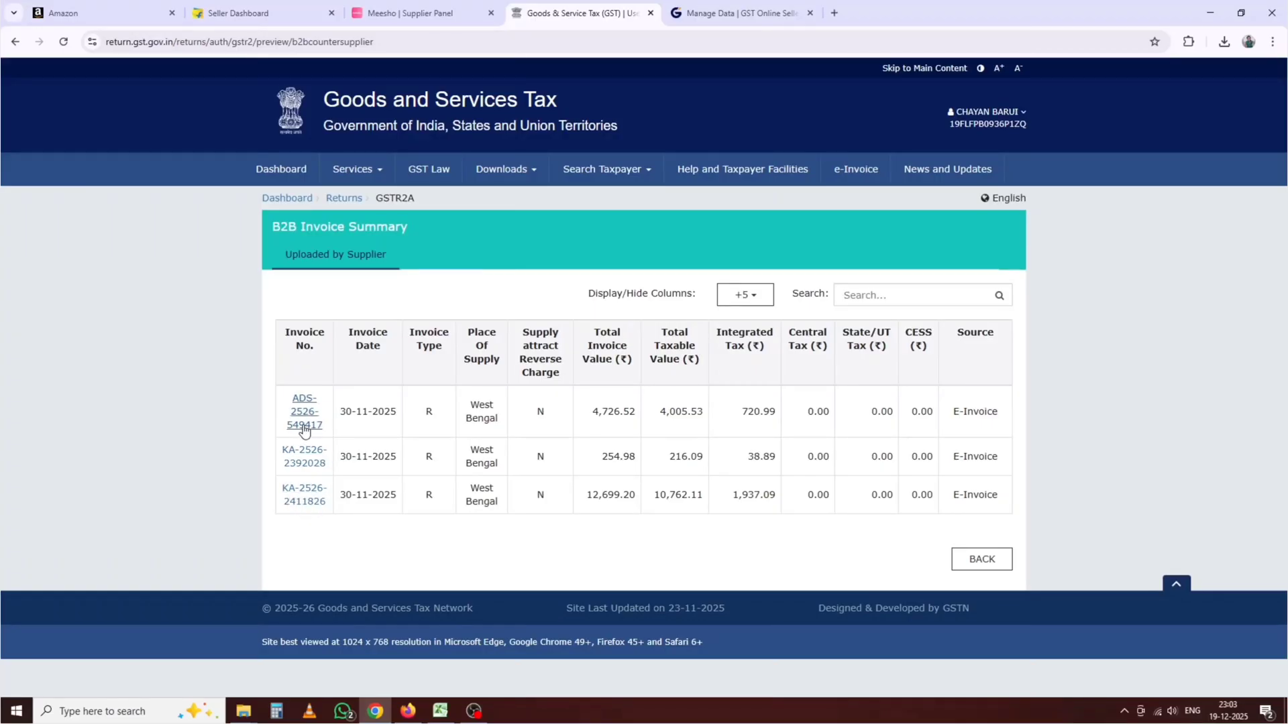
Step: In Amazon Seller Central, open the Seller Fee Invoices list in the Tax Document Library
click(104, 13)
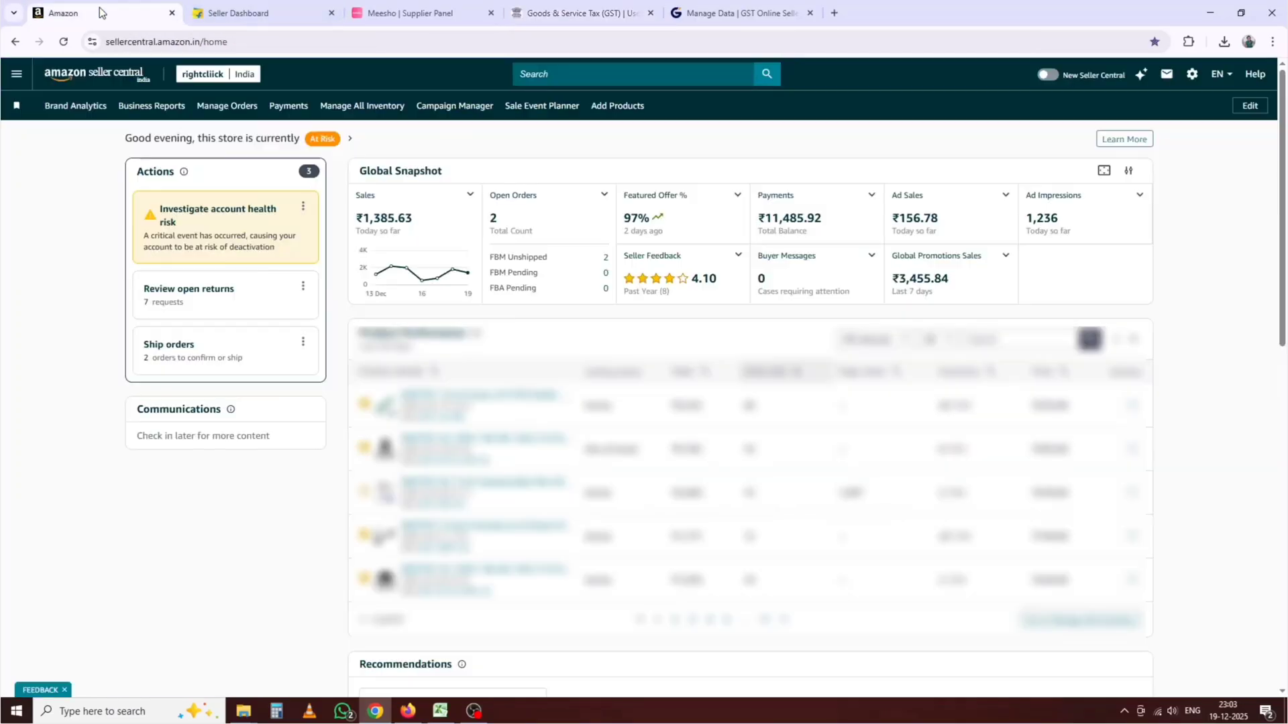
click(17, 73)
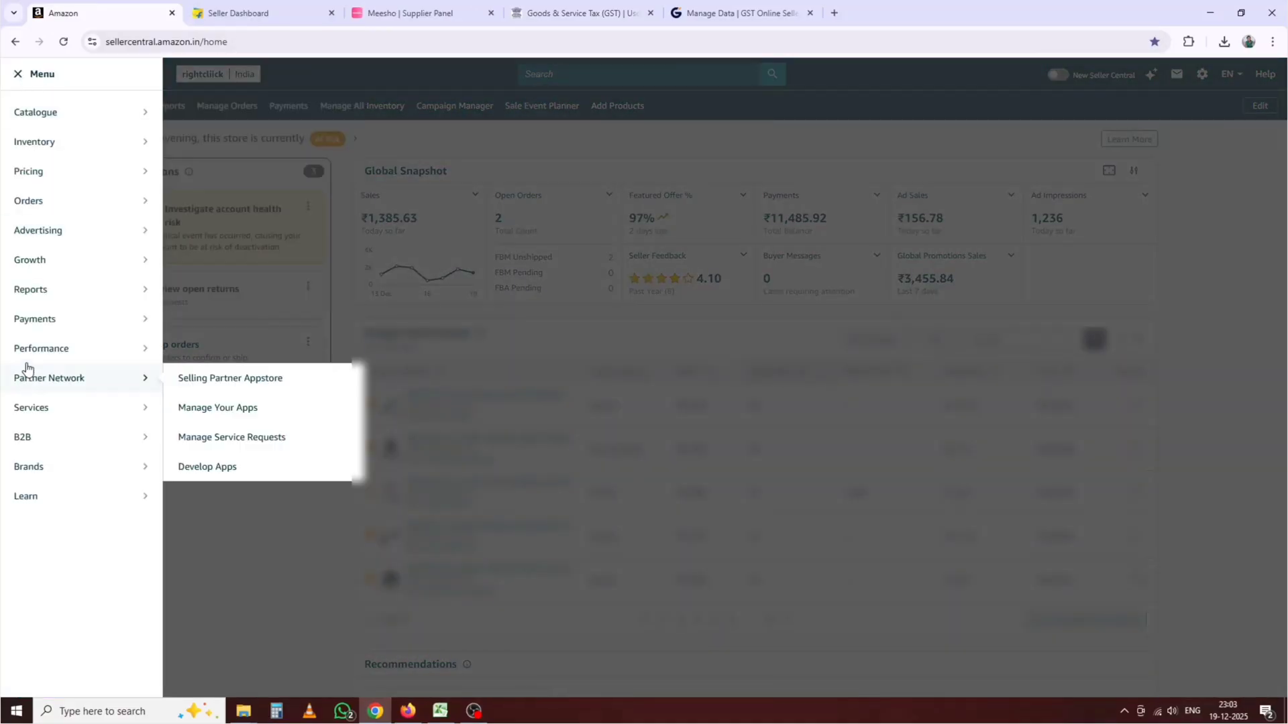
mouse_move(35, 296)
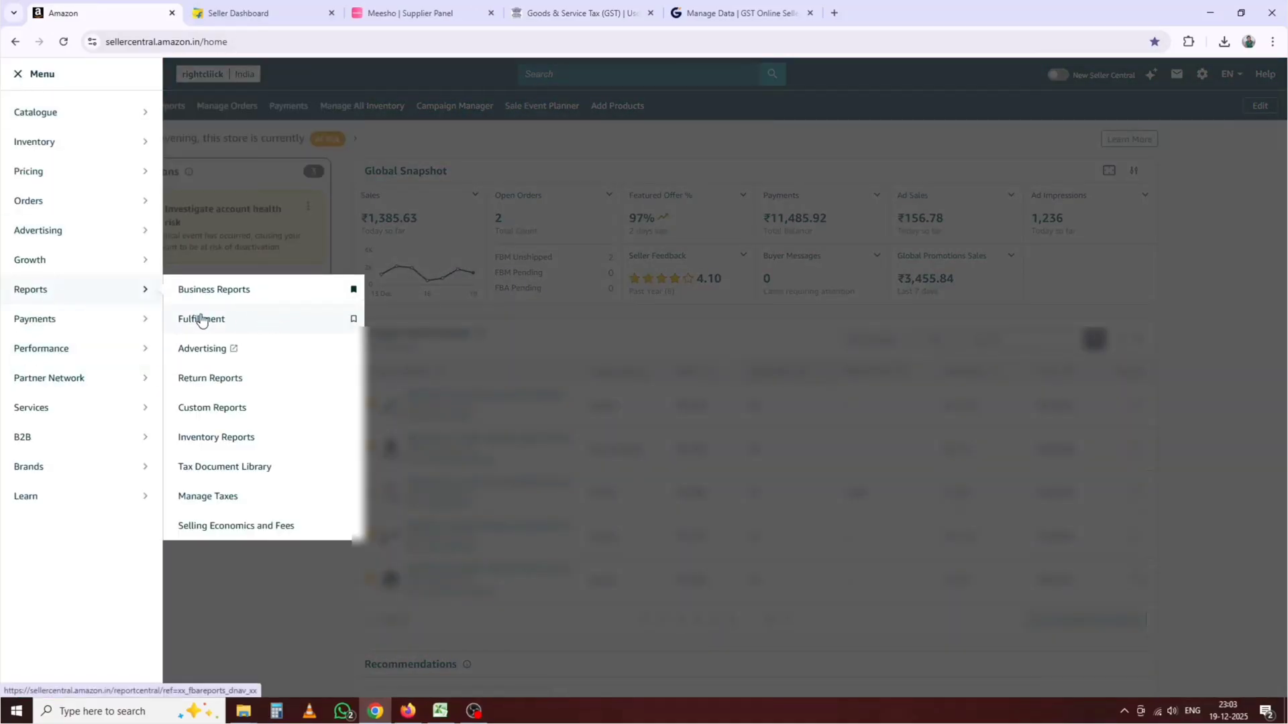
click(233, 471)
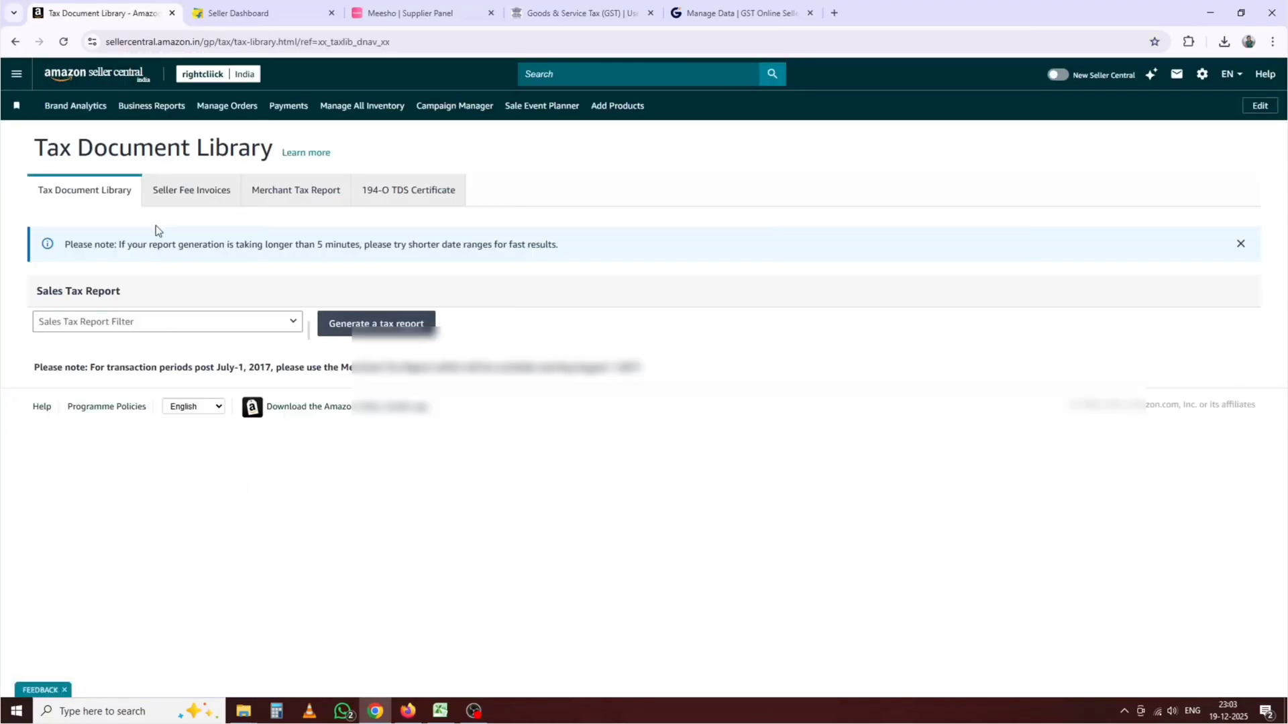
click(181, 191)
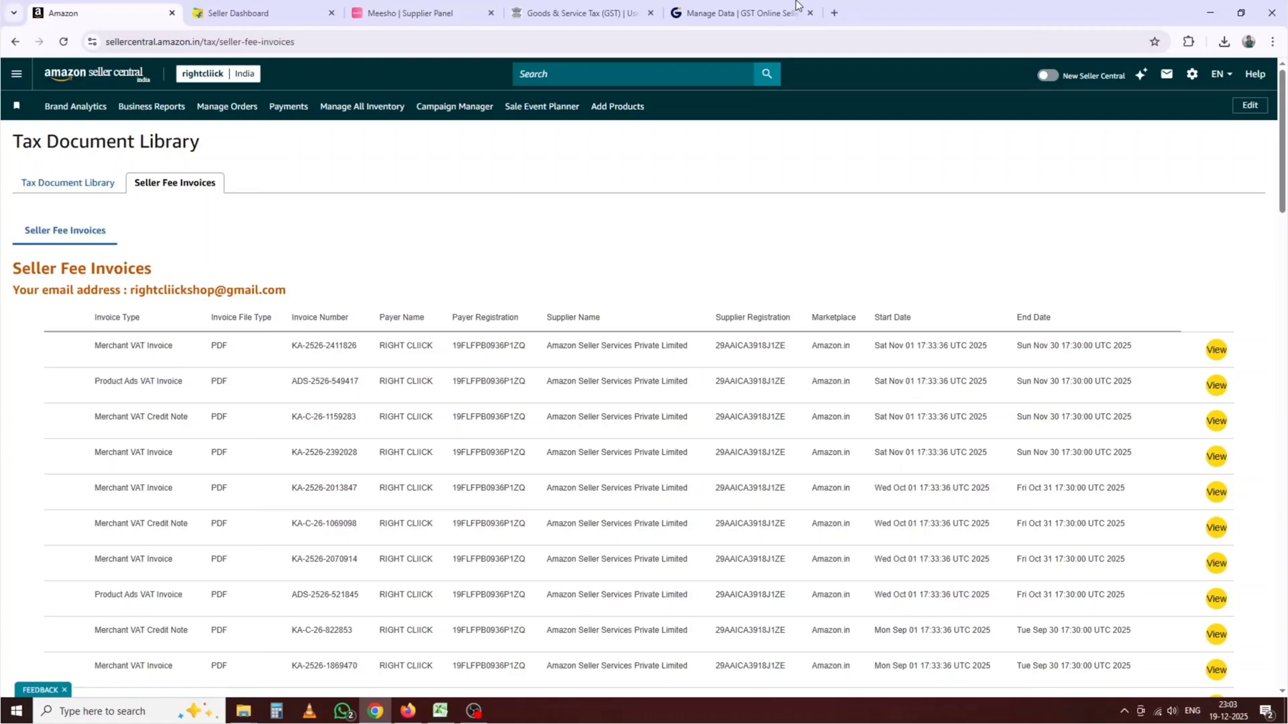
click(549, 7)
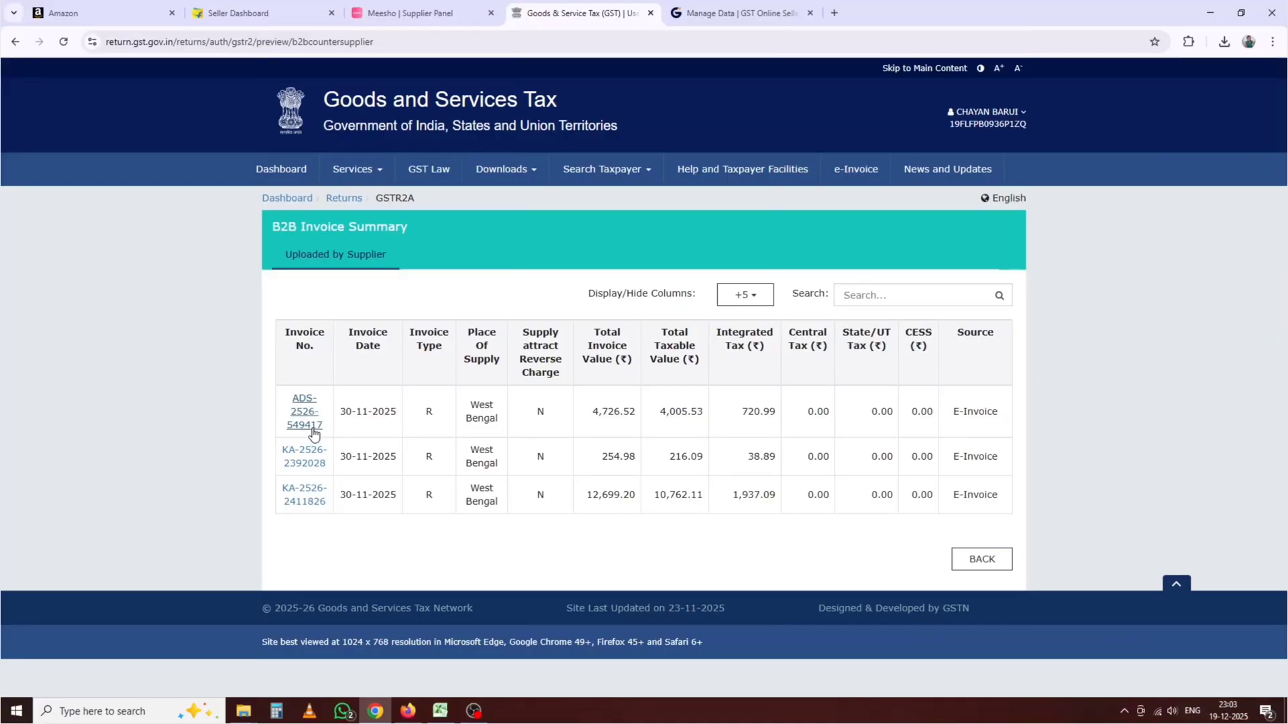
click(83, 16)
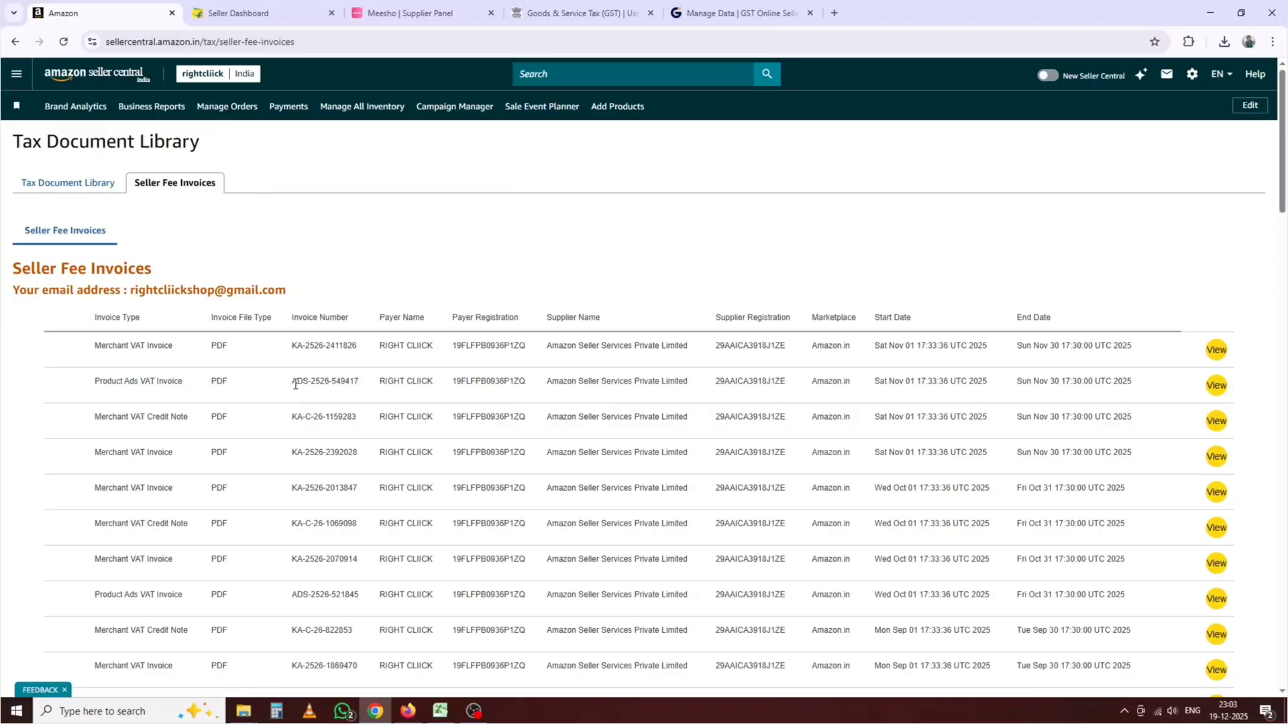
drag(295, 385, 359, 383)
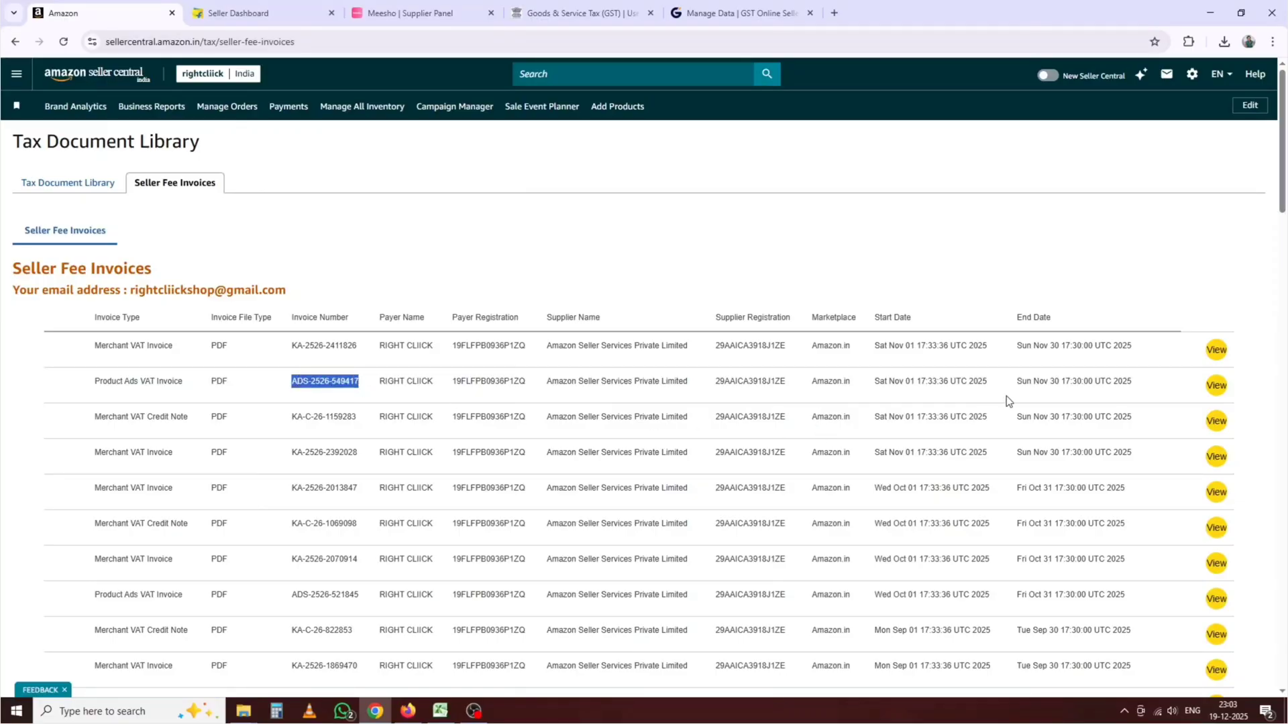
click(1217, 386)
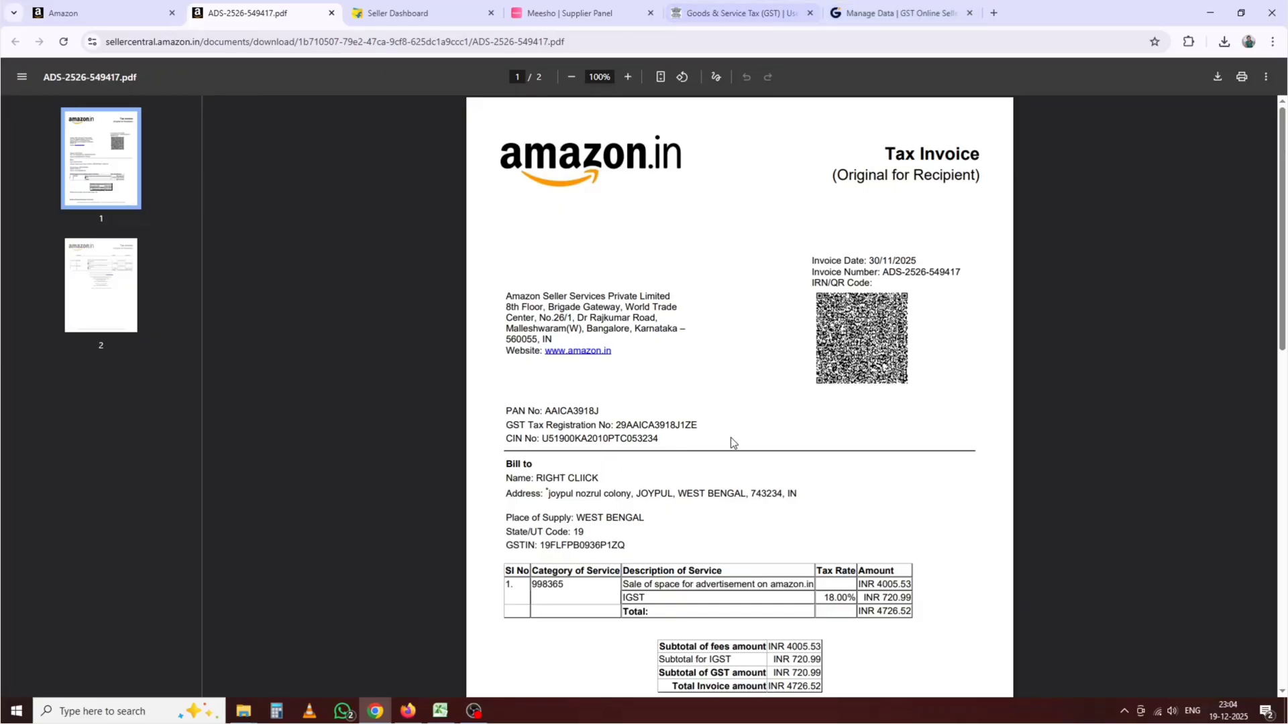
Step: Compare the PDF's 4,726.52 invoice total with the GSTR-2A row
scroll(728, 440, down, 4)
scroll(839, 435, up, 1)
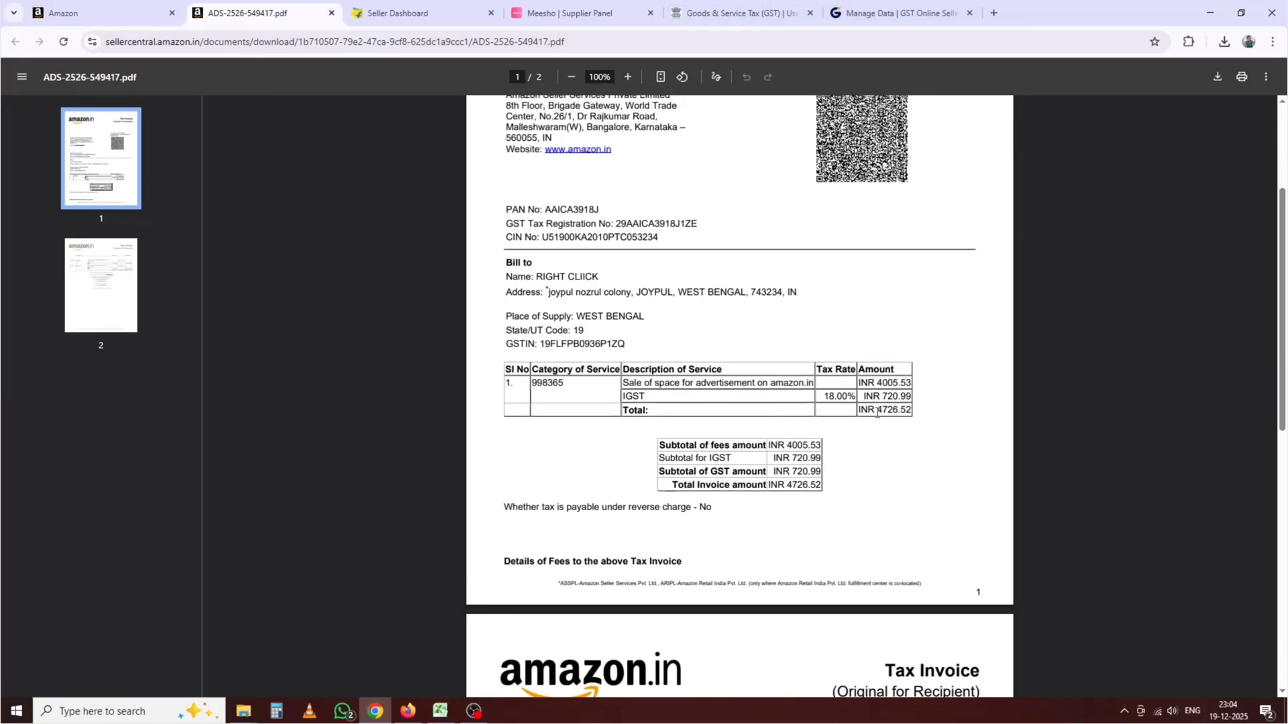
drag(880, 411, 900, 410)
click(691, 25)
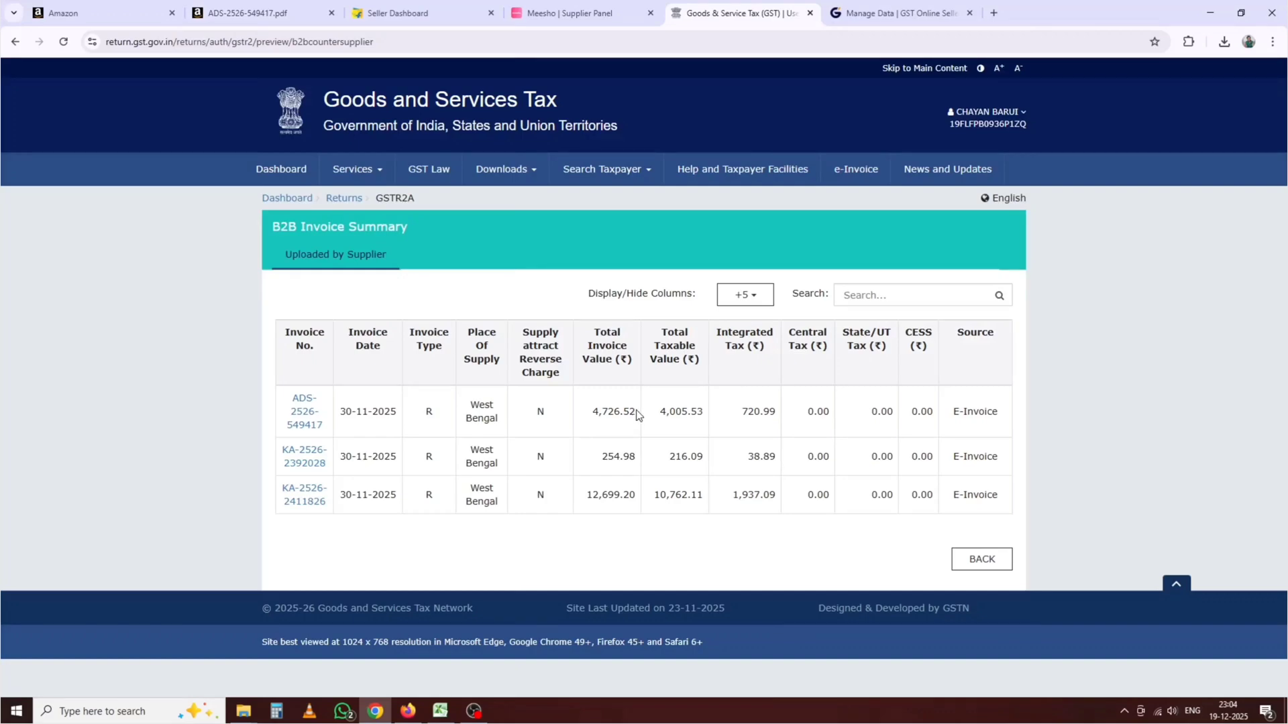
click(255, 13)
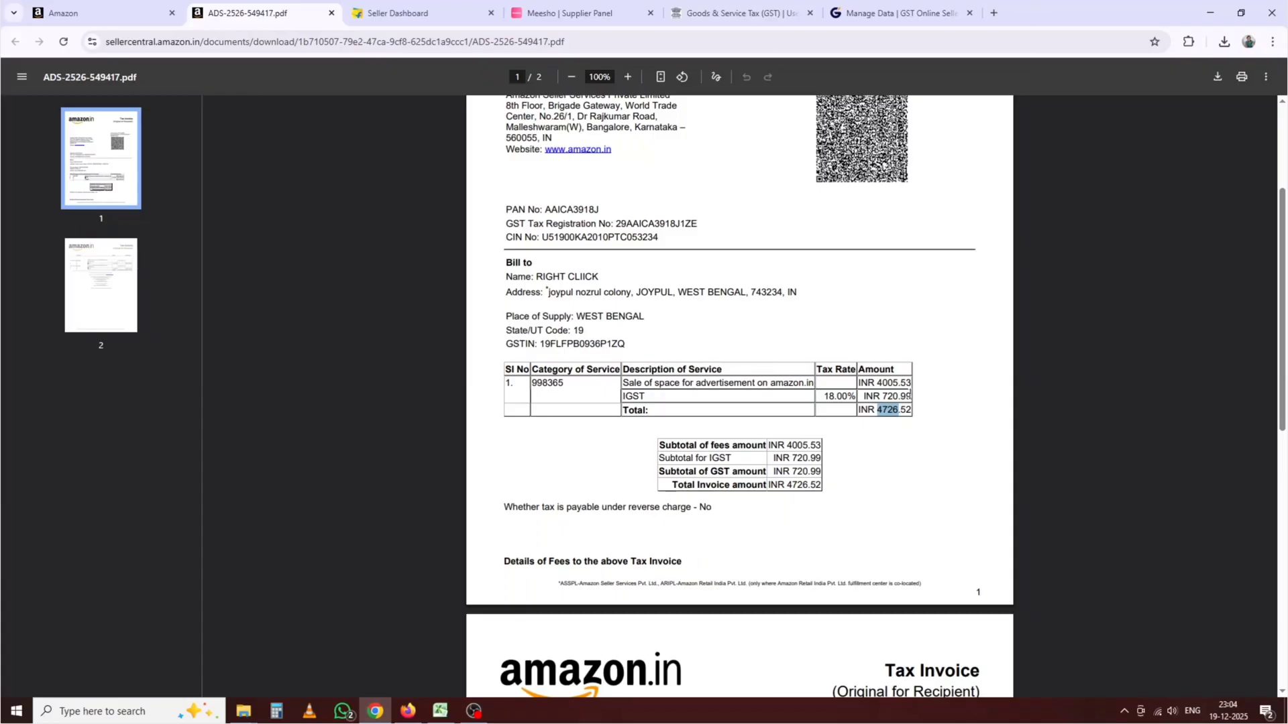
Step: Confirm the portal's 720.99 IGST matches the invoice PDF, then return to Amazon's fee invoice list
click(691, 4)
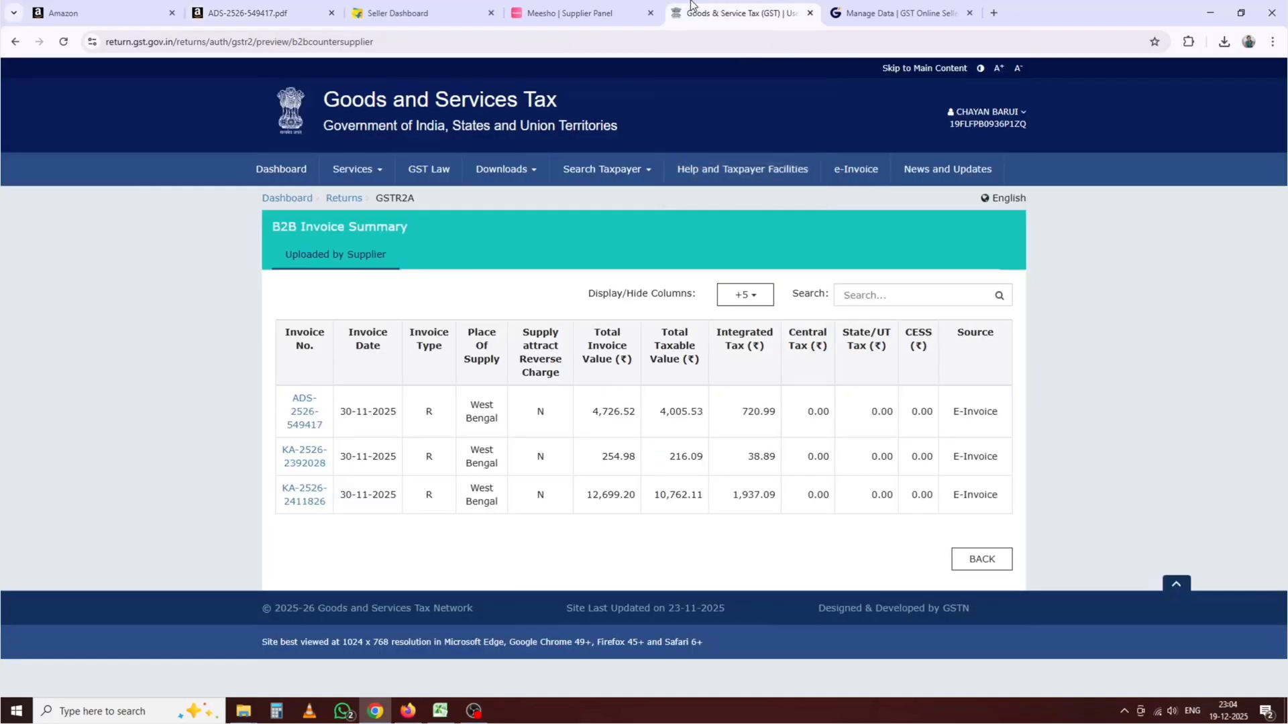
drag(777, 411, 747, 412)
click(262, 13)
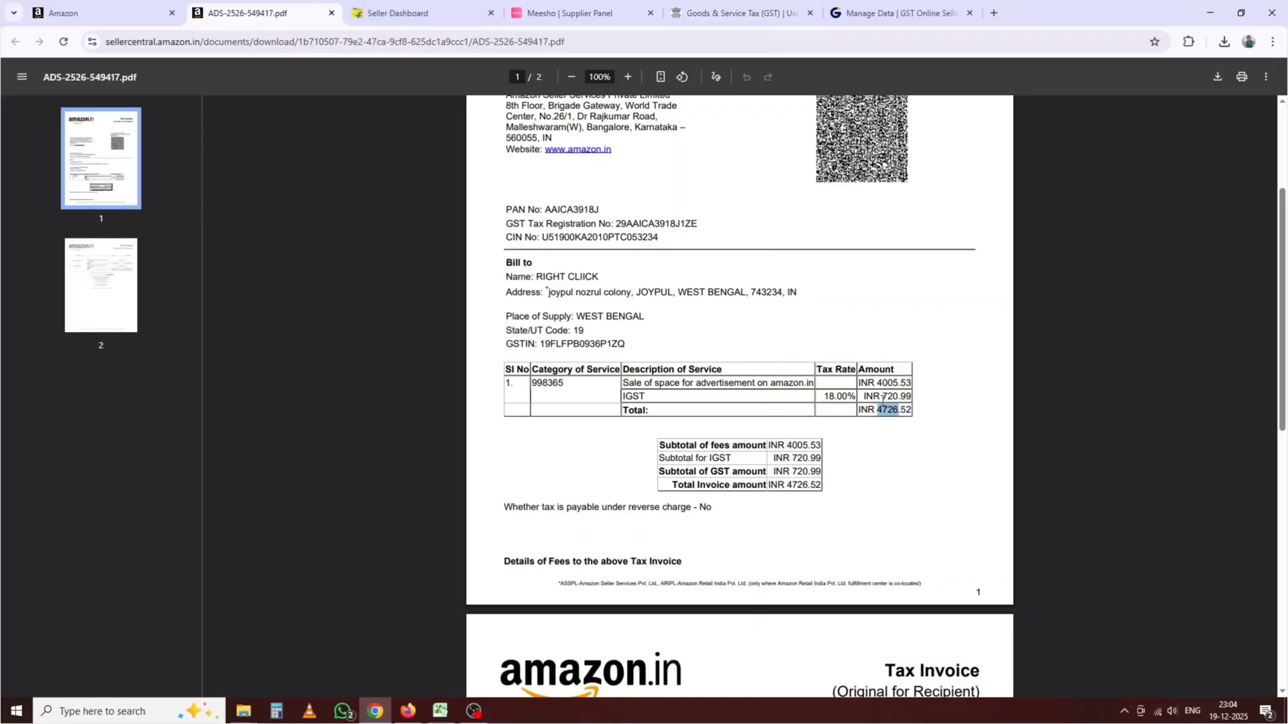
click(695, 11)
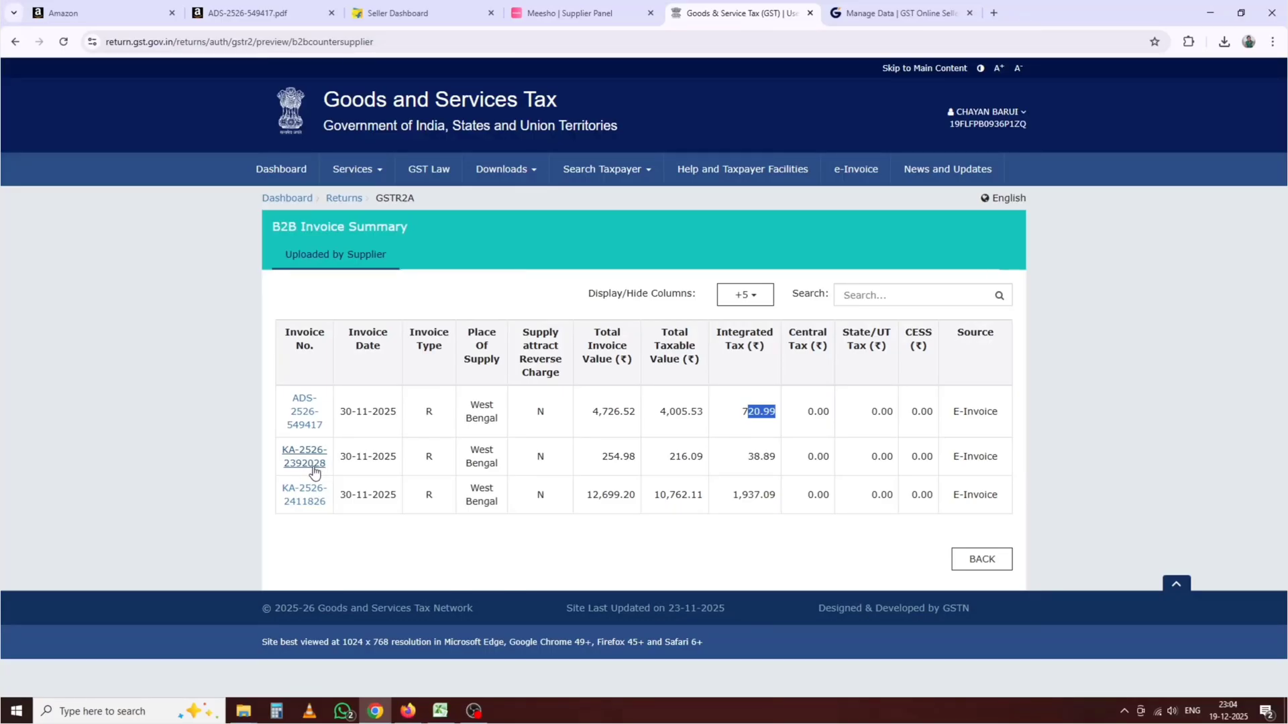
click(161, 13)
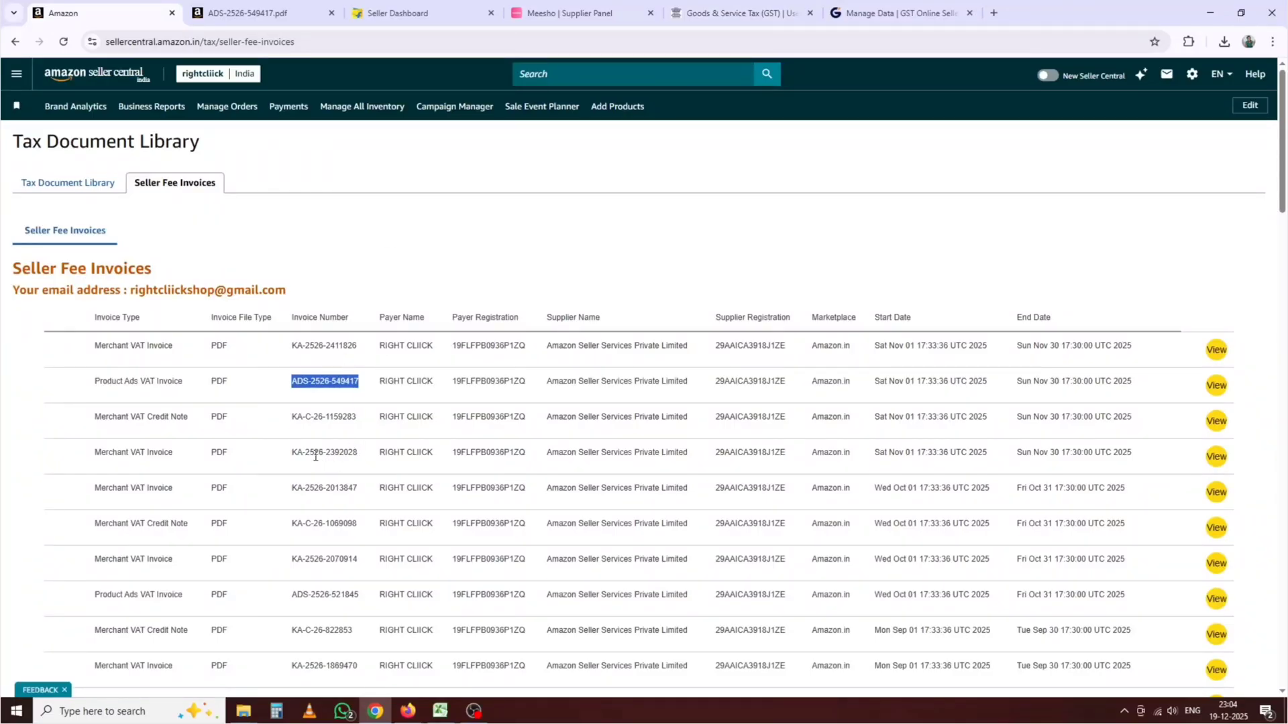
drag(316, 456, 352, 457)
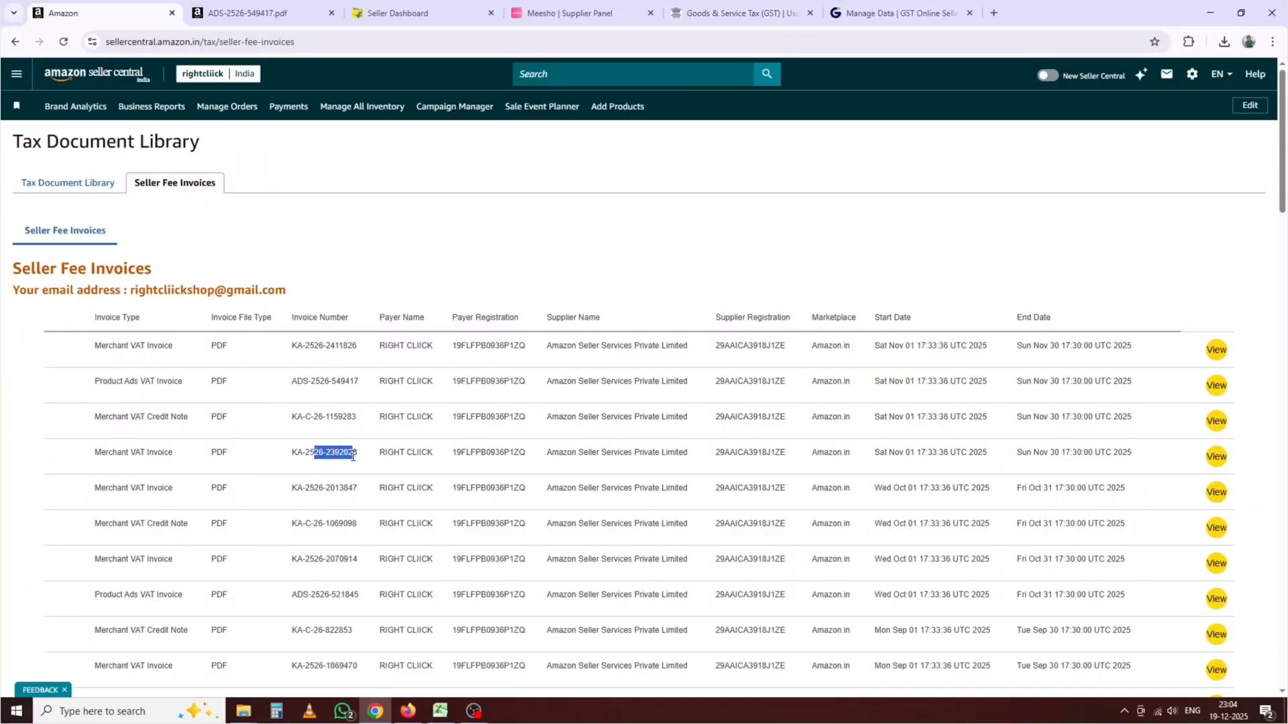
click(1215, 457)
middle_click(378, 3)
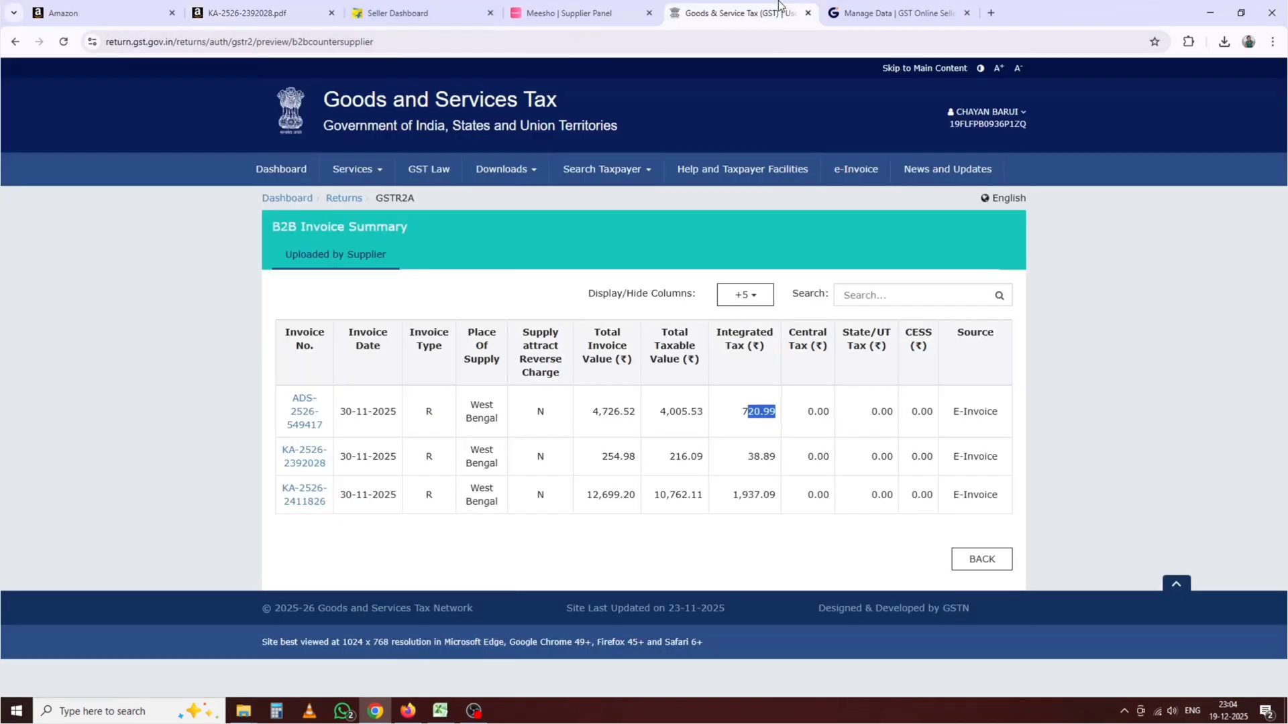
click(735, 13)
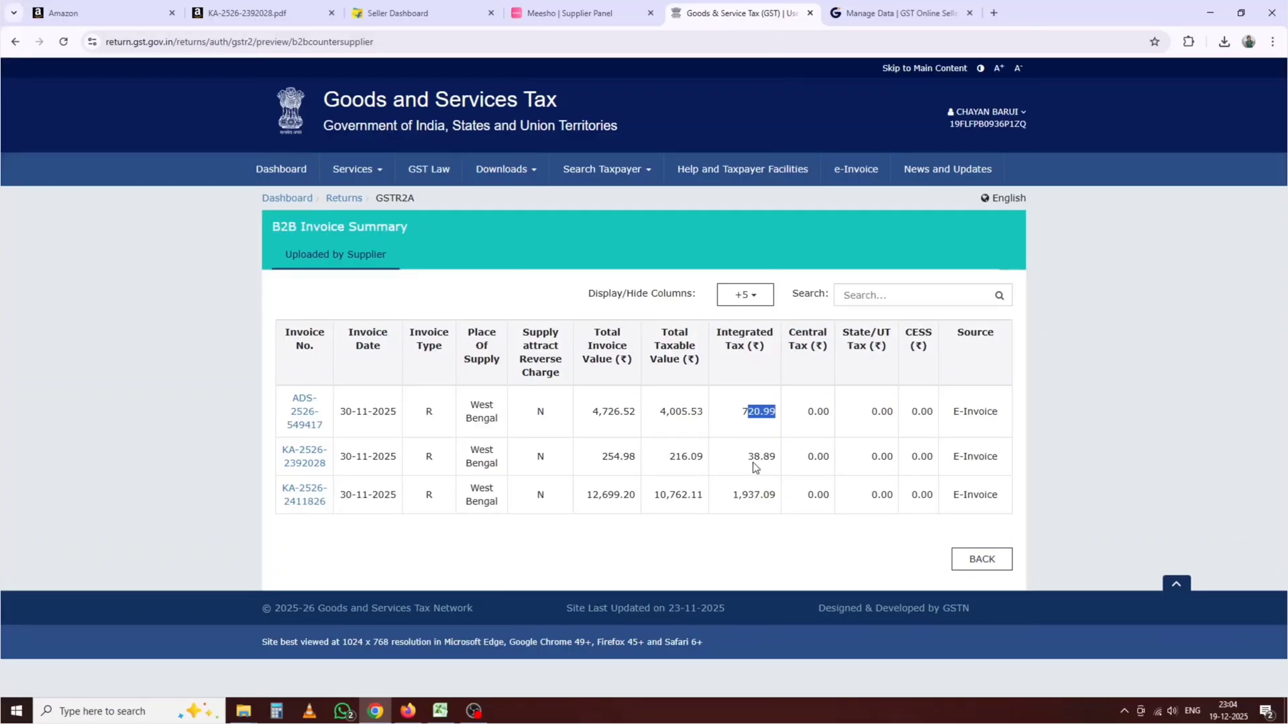
drag(745, 459, 778, 460)
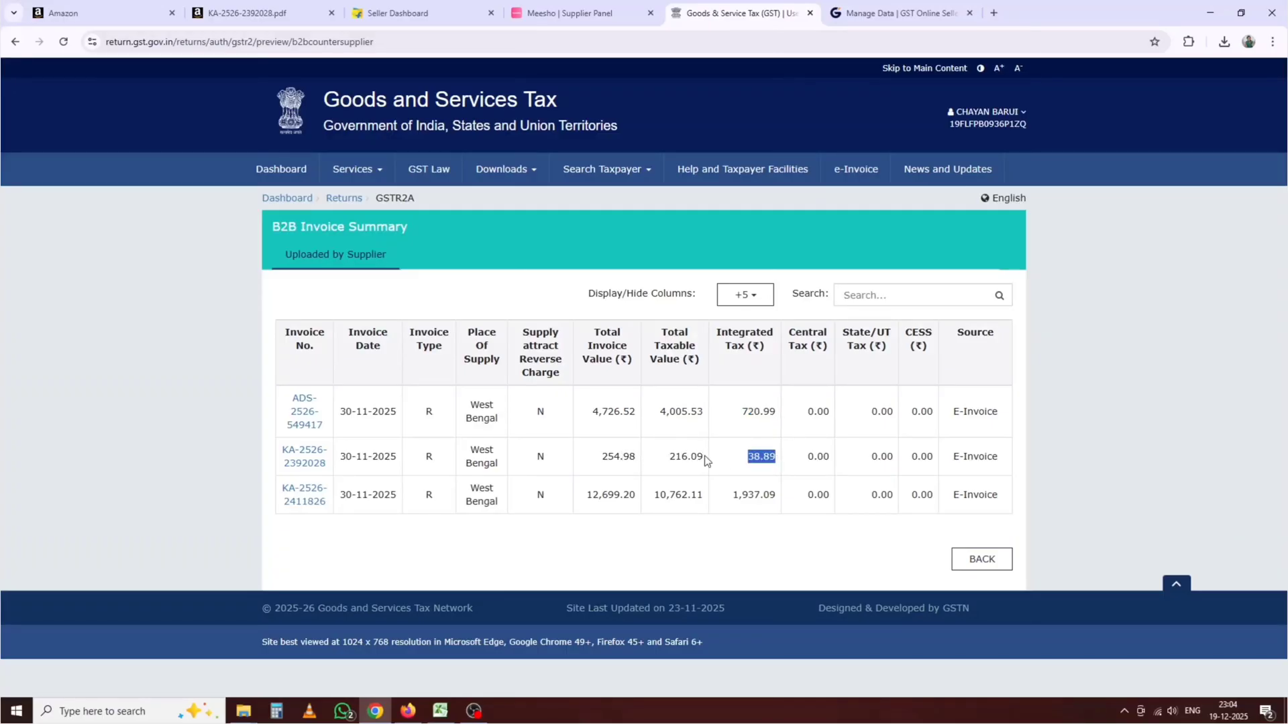
click(255, 13)
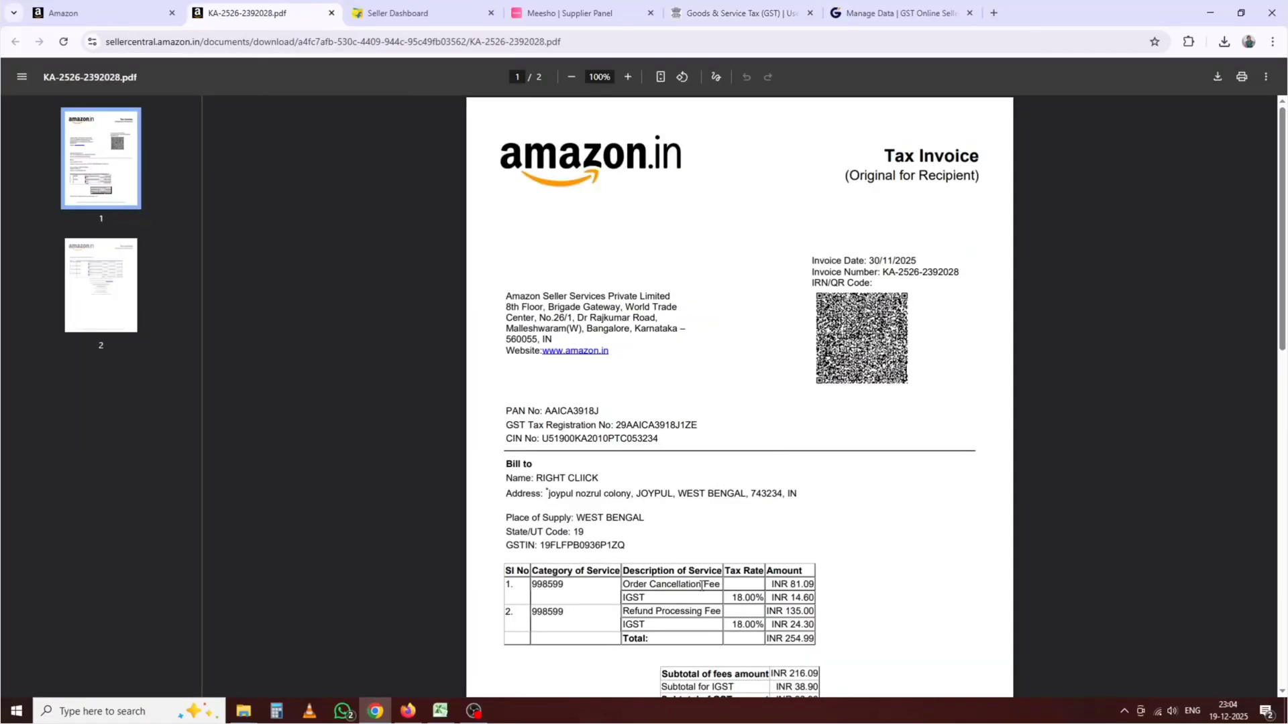
scroll(718, 503, down, 1)
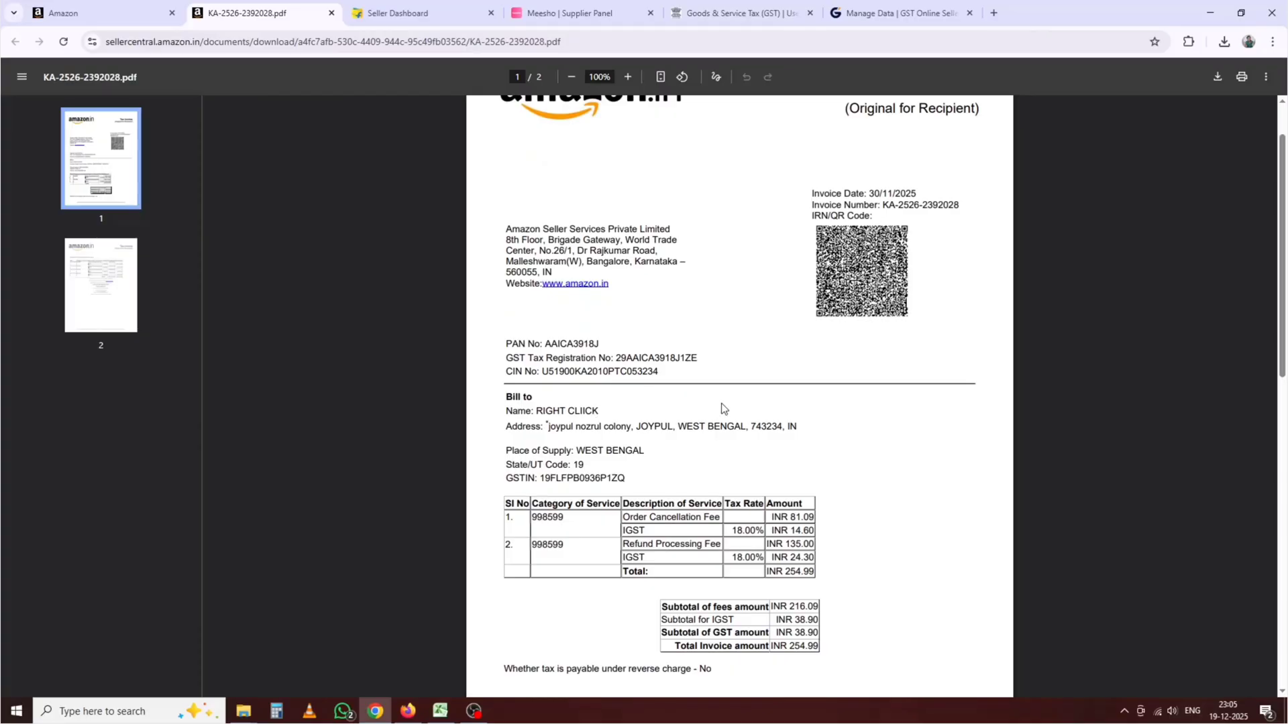
scroll(721, 404, down, 1)
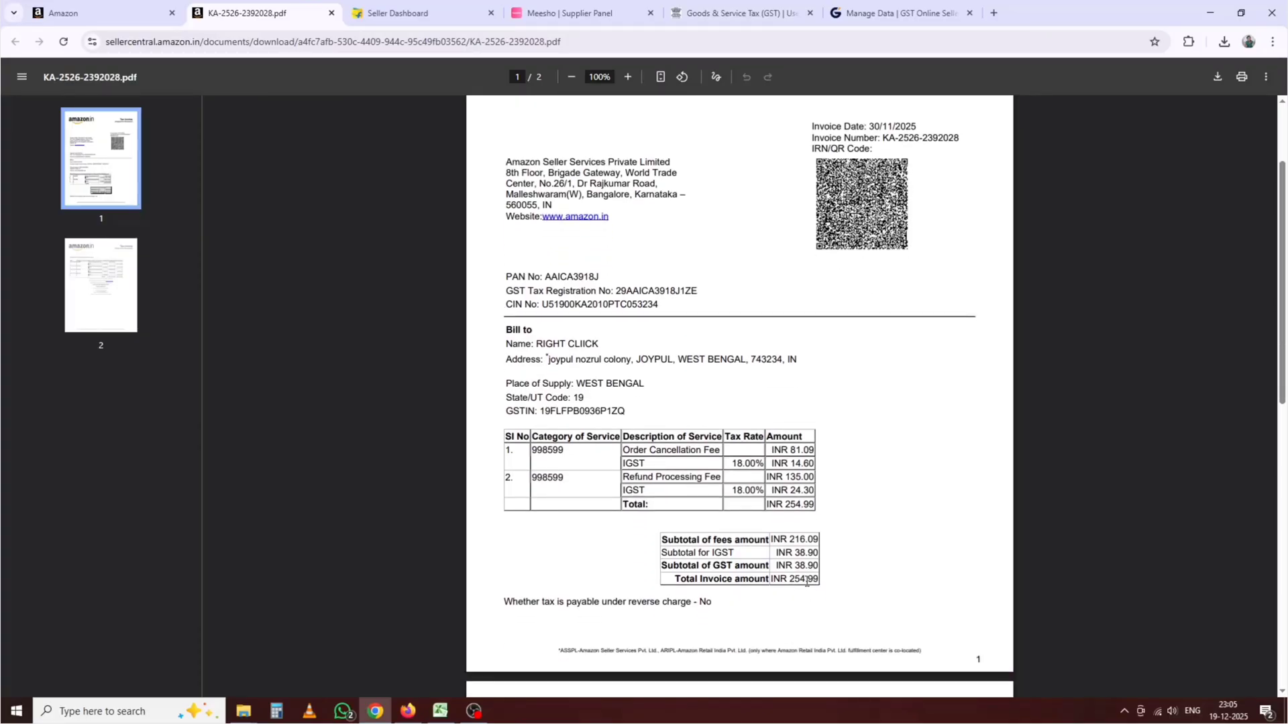
Step: Check the portal's 254.98 total and 38.89 IGST against the PDF's 38.90 GST subtotal
click(738, 10)
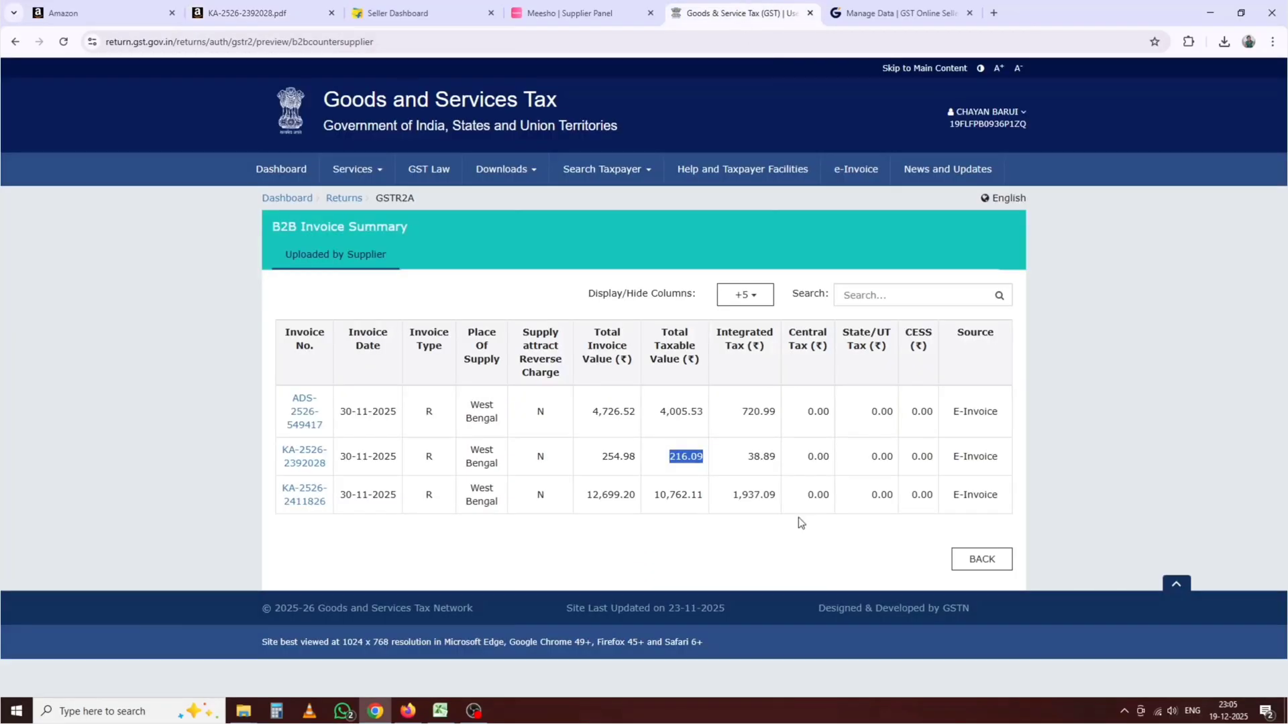
drag(639, 459, 599, 461)
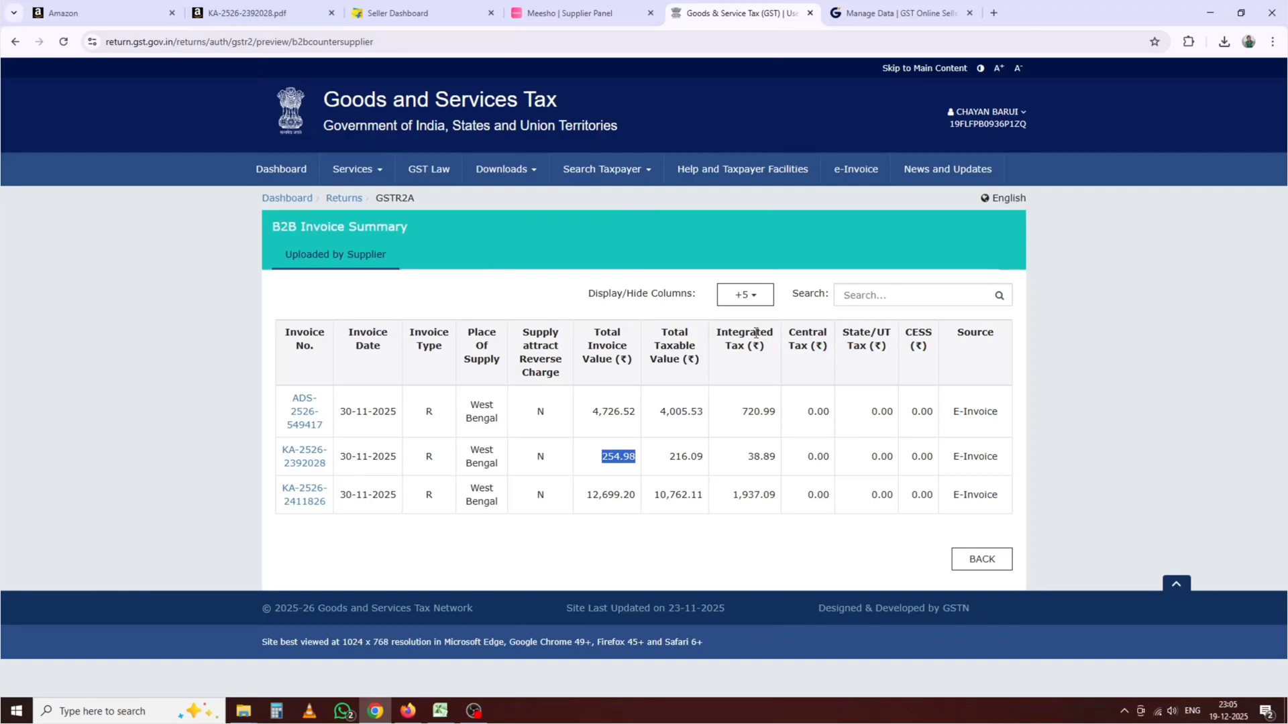
drag(753, 462, 778, 462)
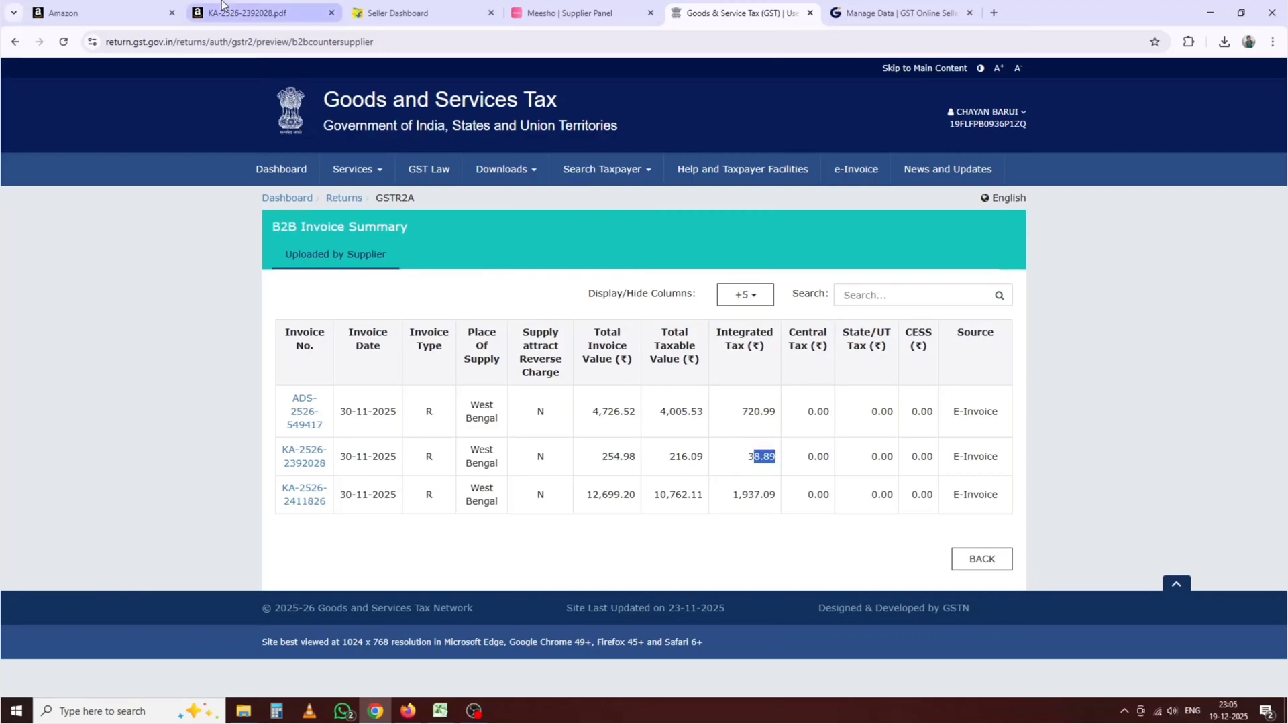
click(222, 8)
drag(796, 567, 825, 565)
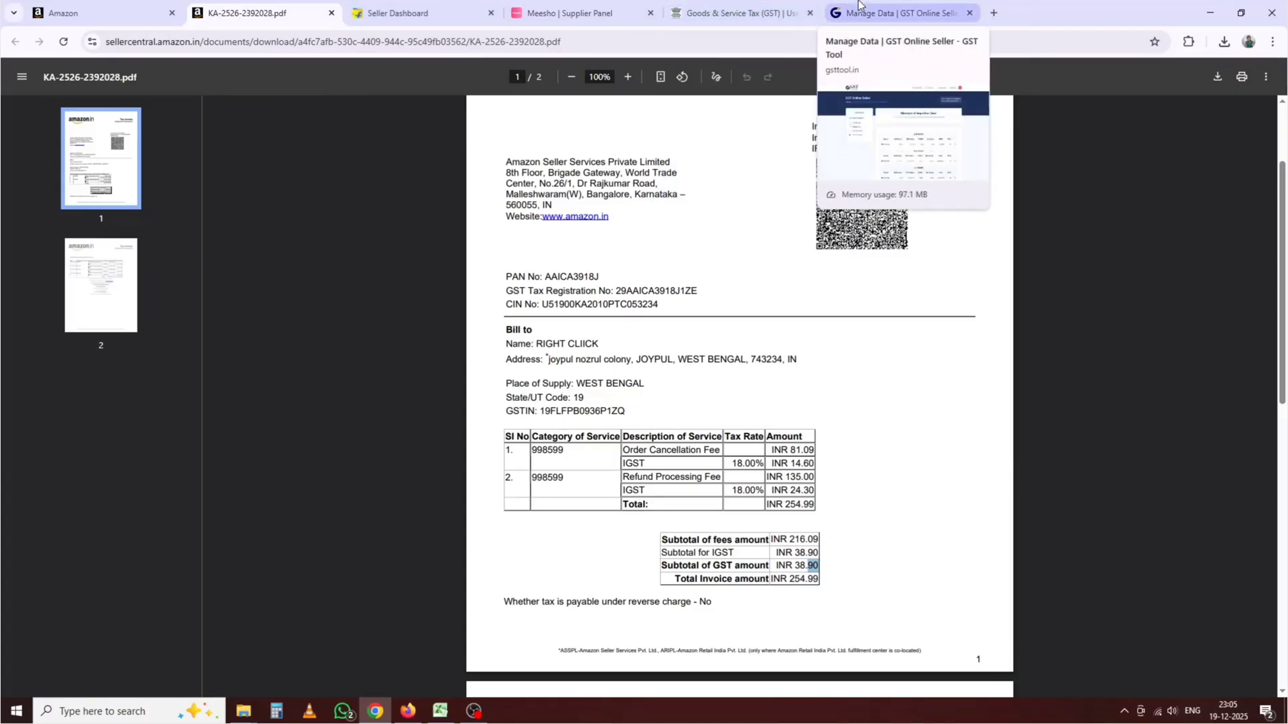
click(725, 5)
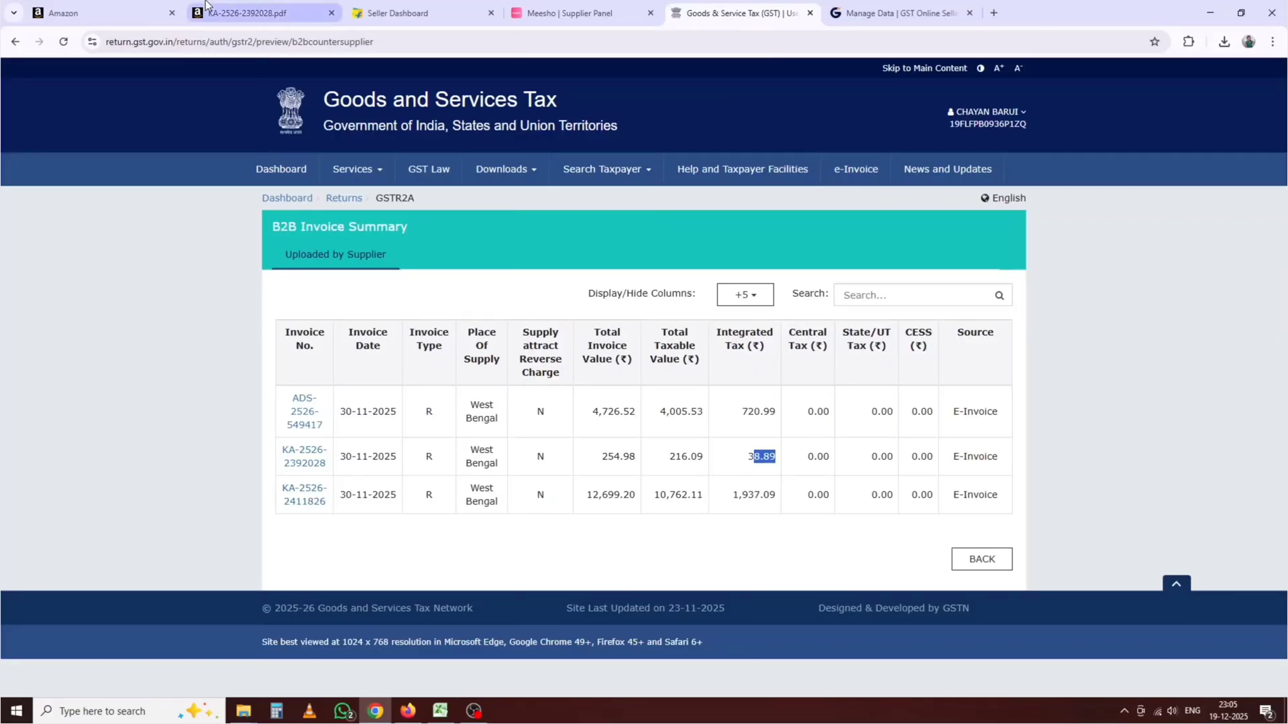
click(101, 13)
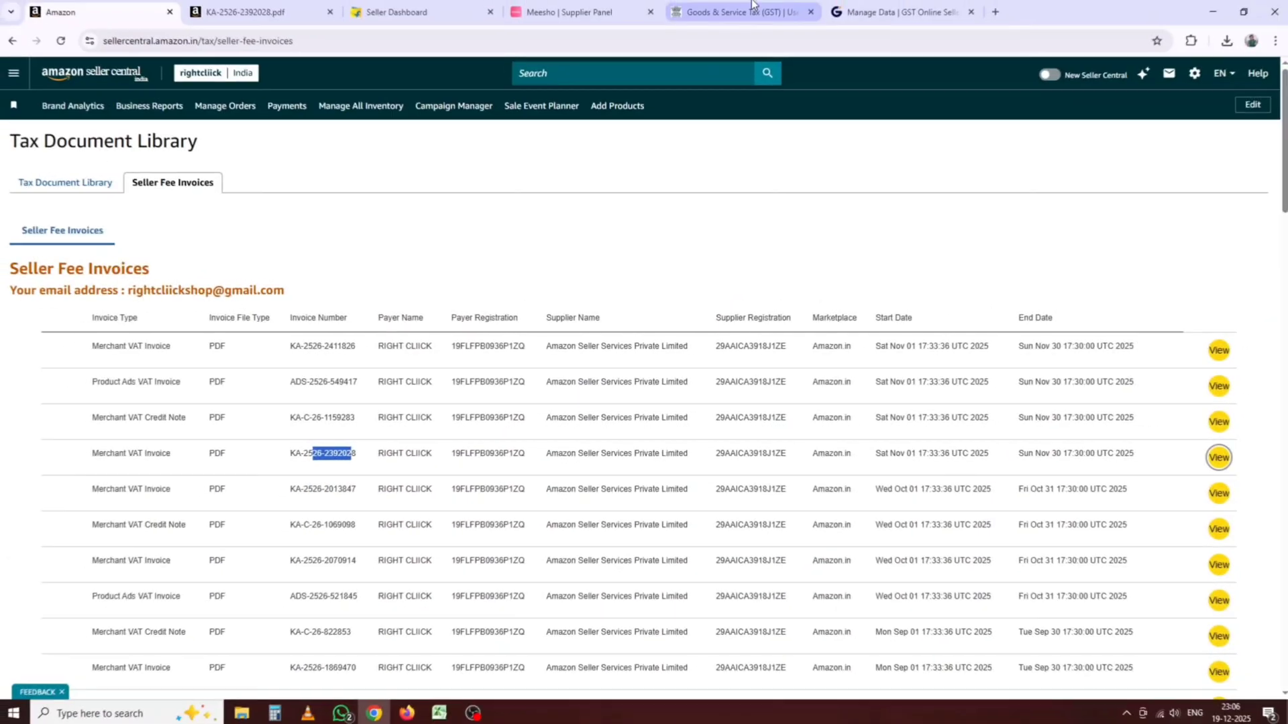
click(749, 12)
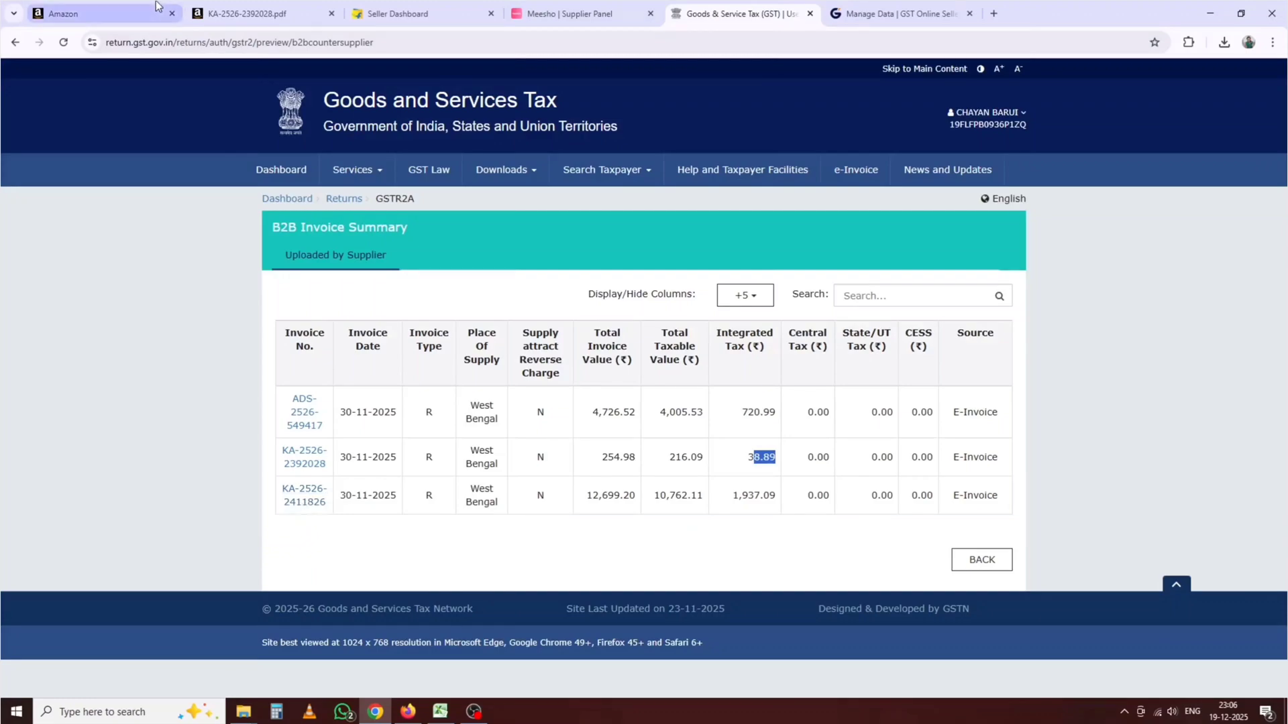
click(111, 8)
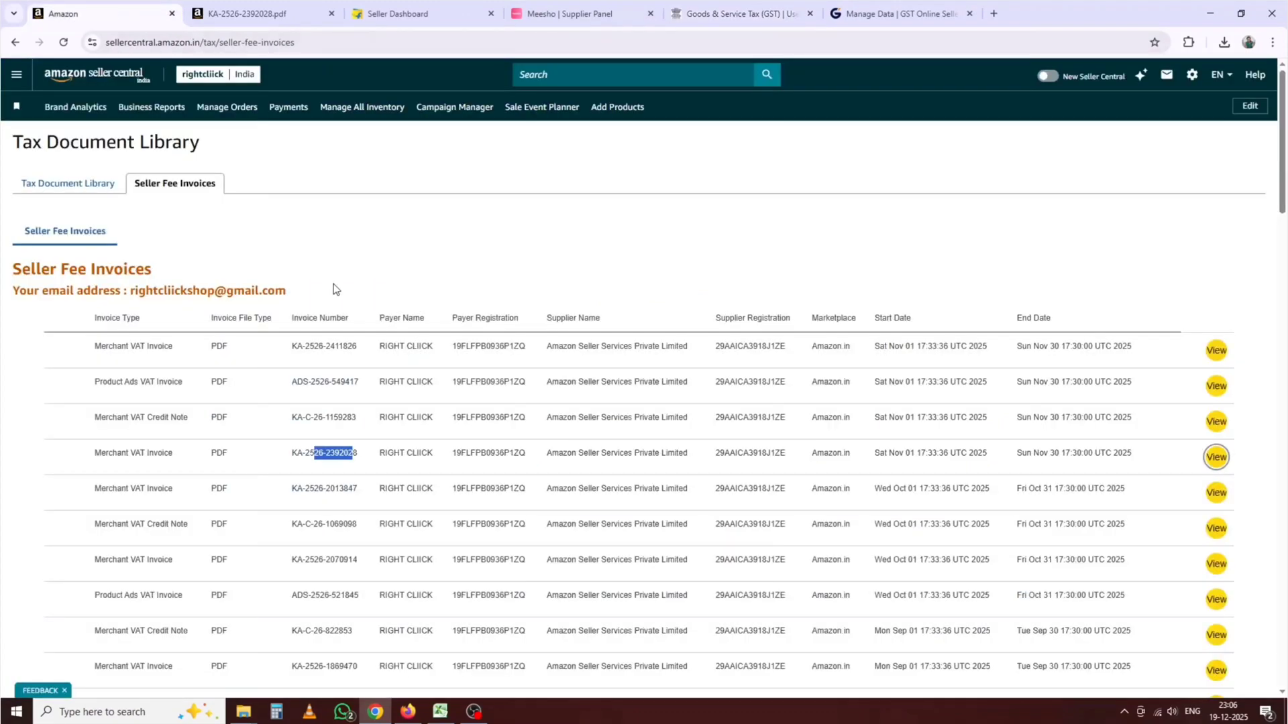
drag(335, 347, 357, 348)
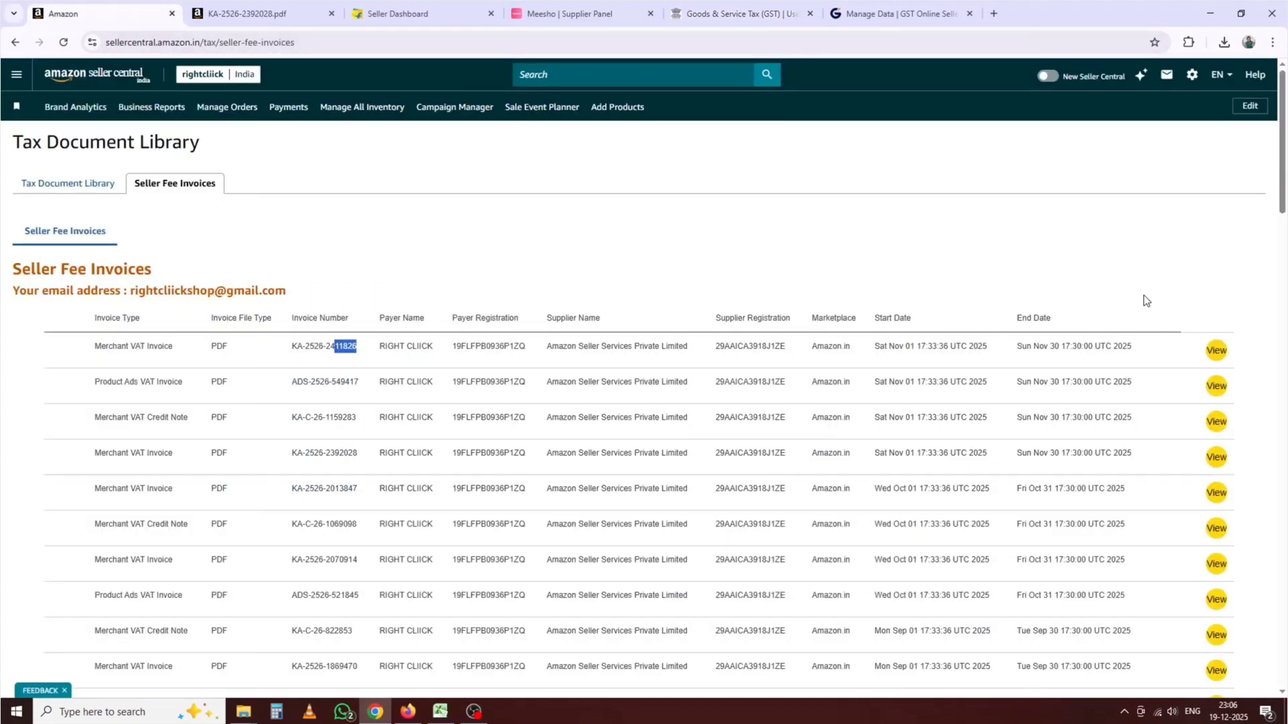
click(1224, 355)
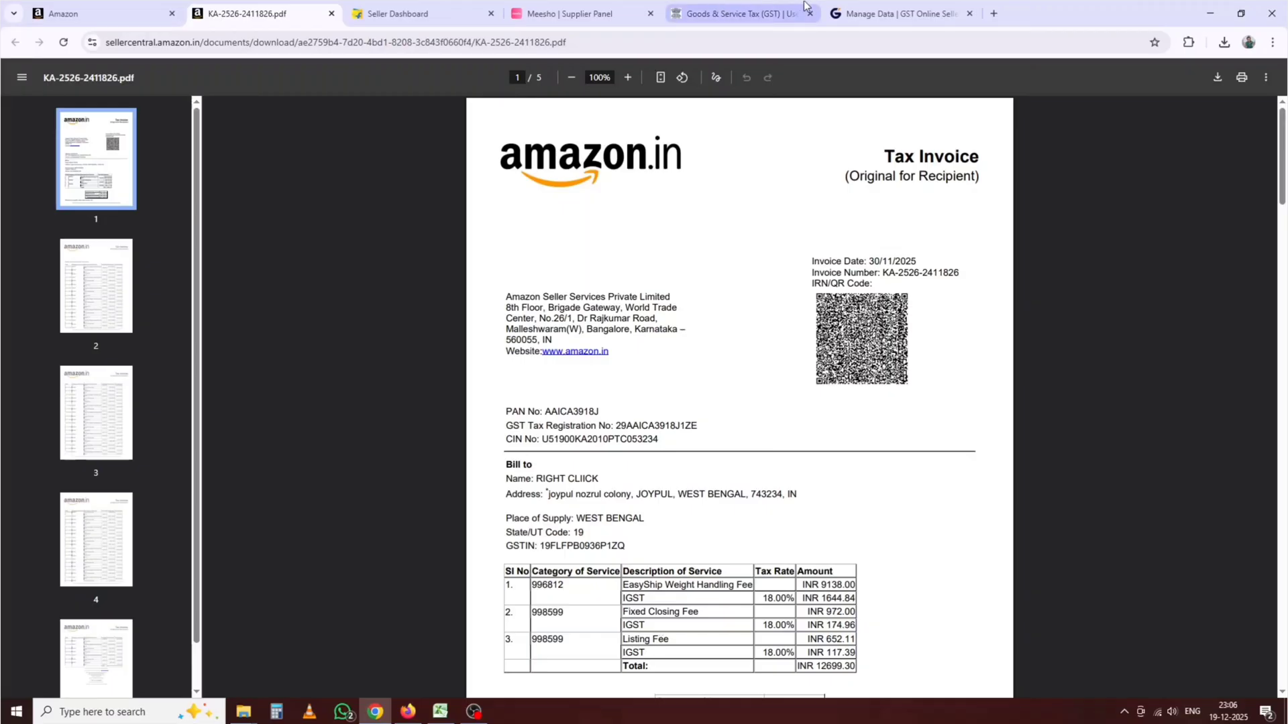
Step: Compare the invoice's GST subtotal with the portal's 12,699.20 invoice value row
click(757, 9)
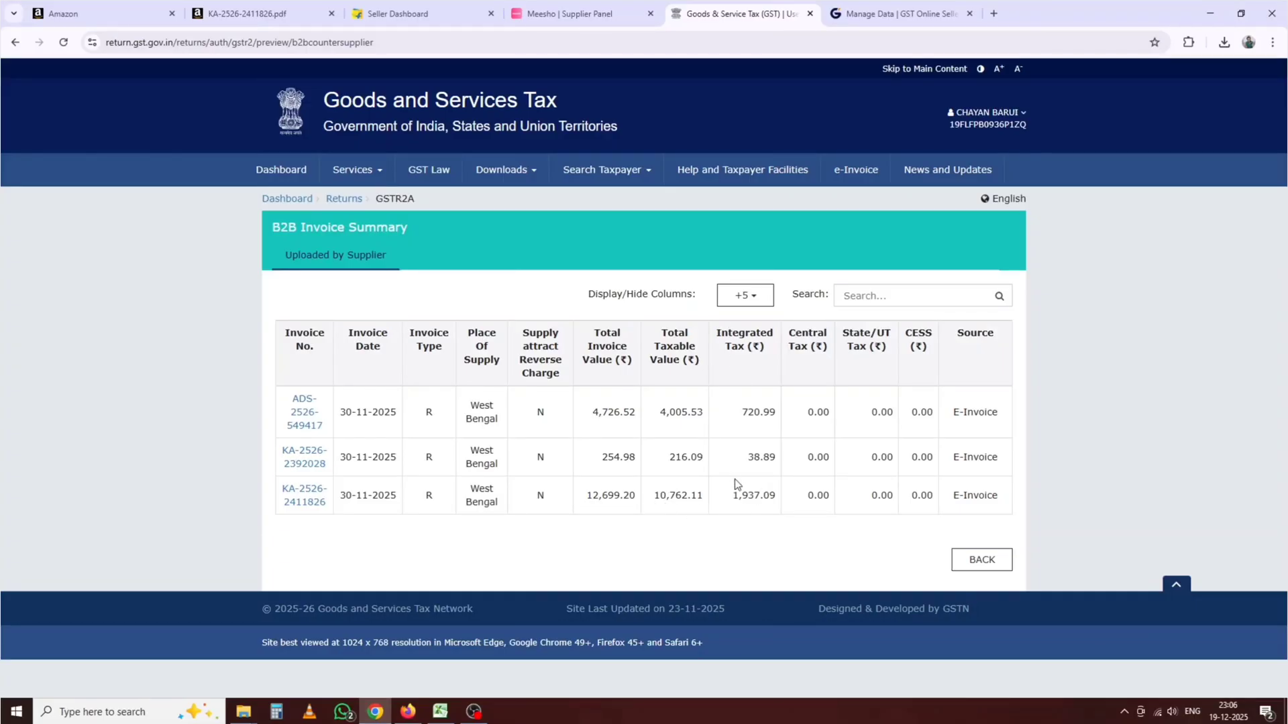
click(234, 12)
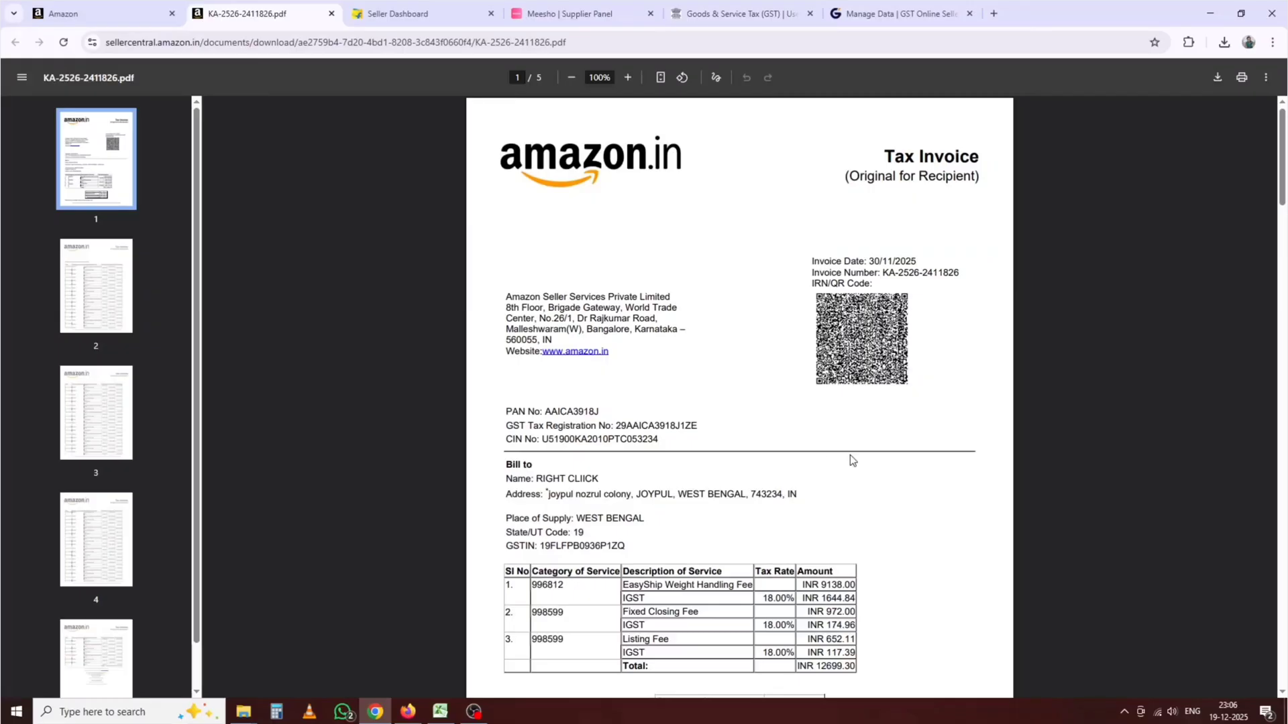
scroll(852, 456, down, 2)
drag(793, 597, 826, 591)
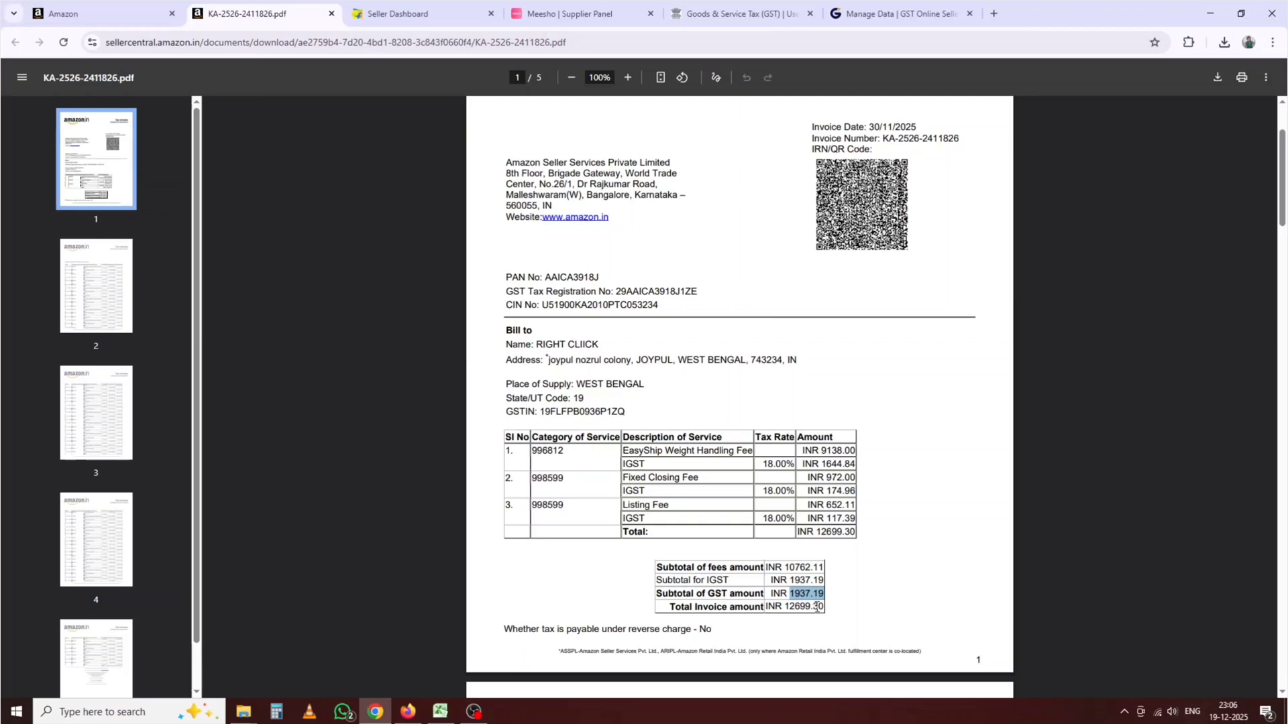
click(738, 14)
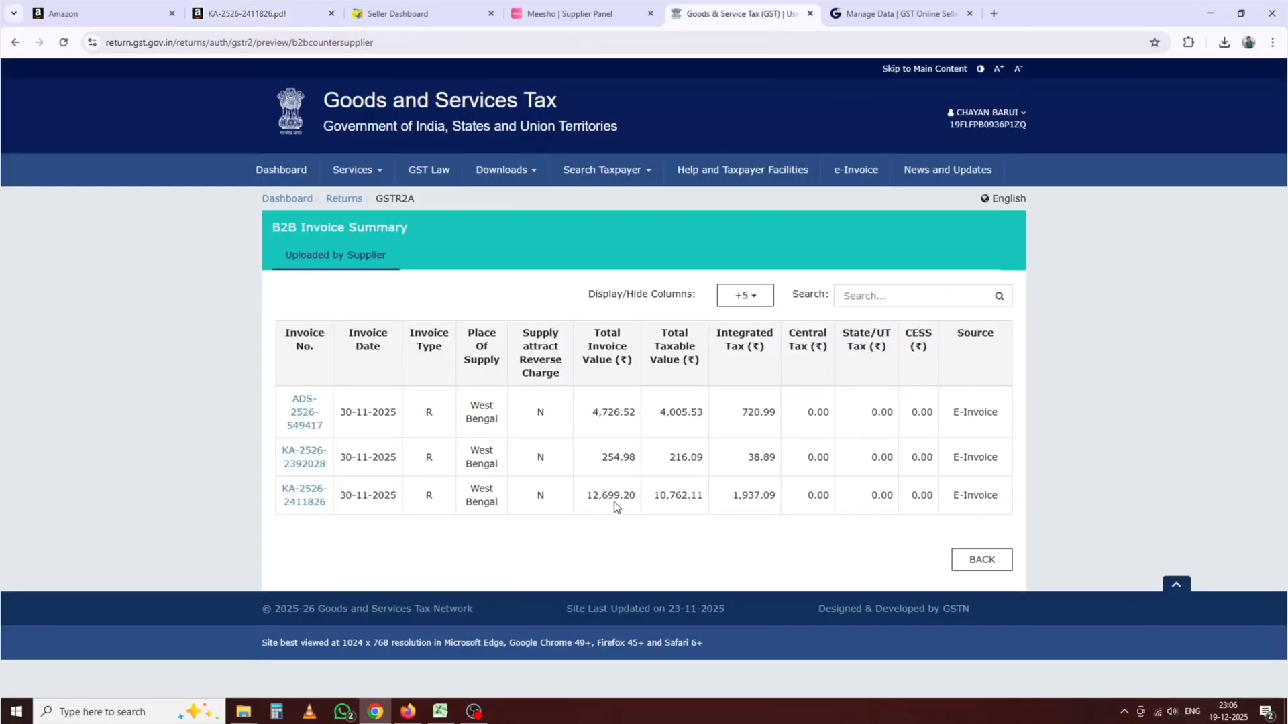
drag(635, 496, 621, 499)
click(681, 497)
Step: Match the 10,762.11 fees subtotal against the portal's taxable value and close the invoice PDF
click(204, 9)
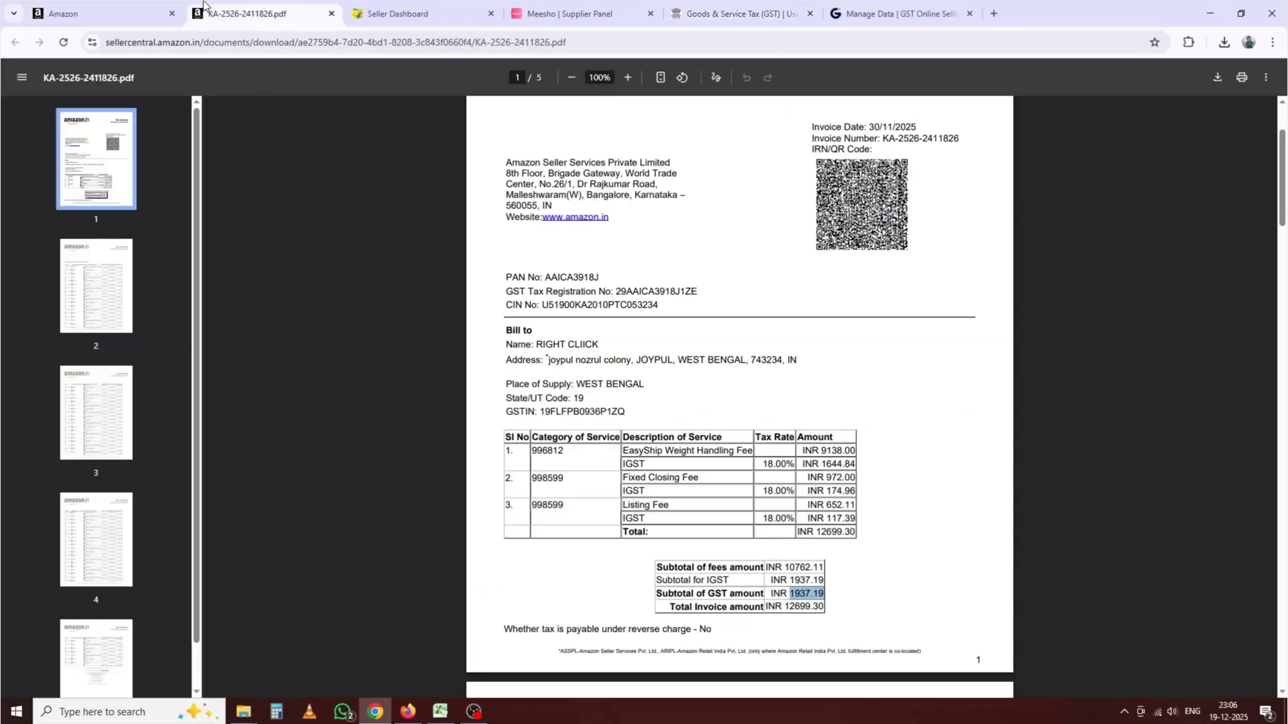
drag(791, 567, 848, 576)
click(738, 13)
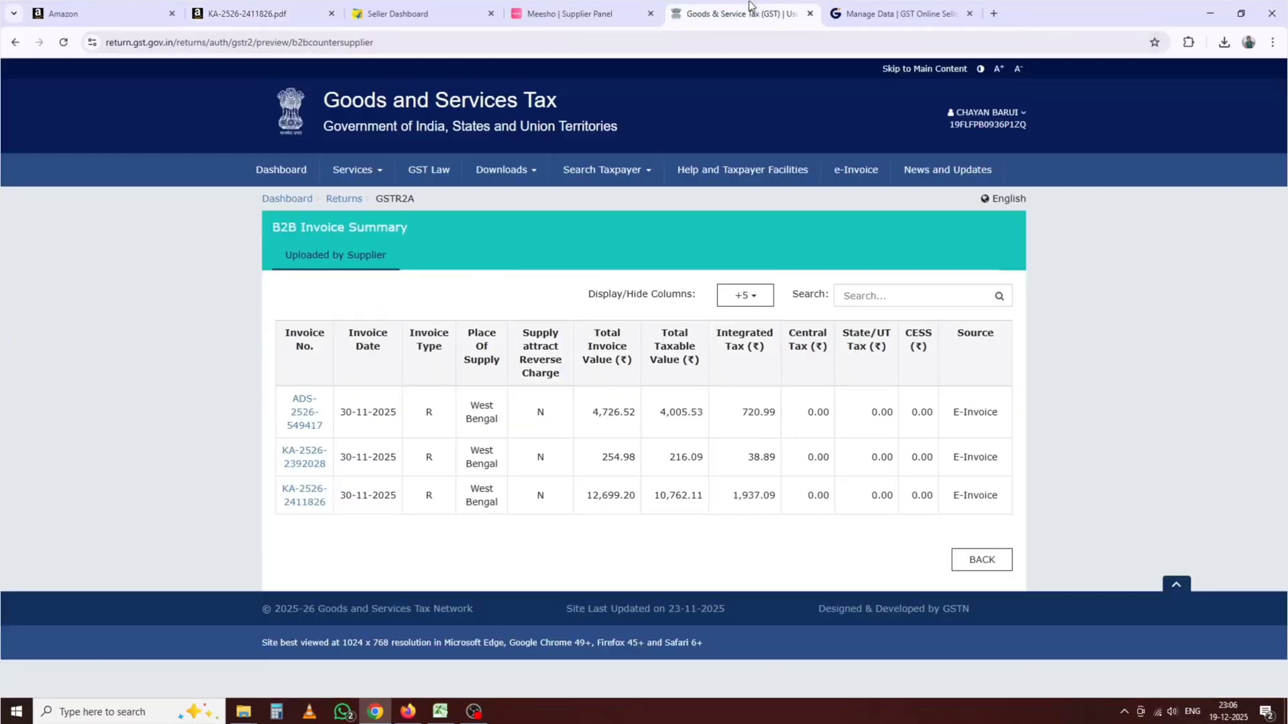
drag(711, 502, 650, 504)
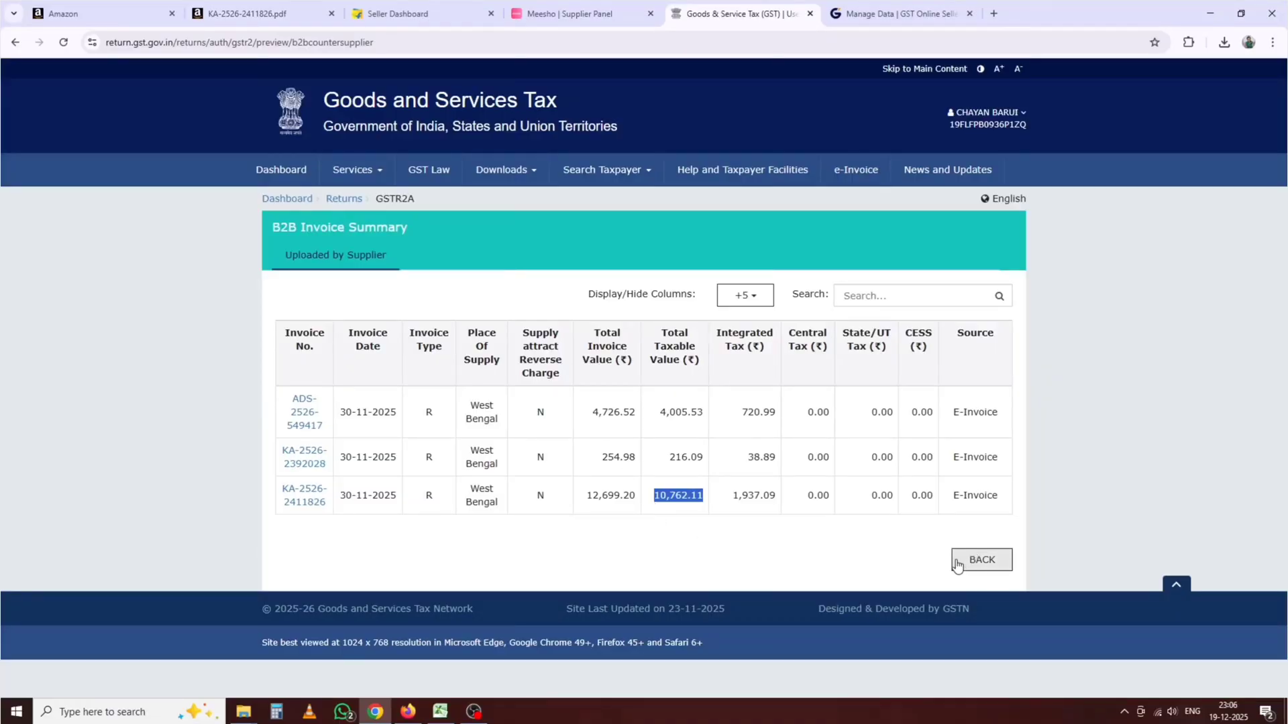
click(331, 13)
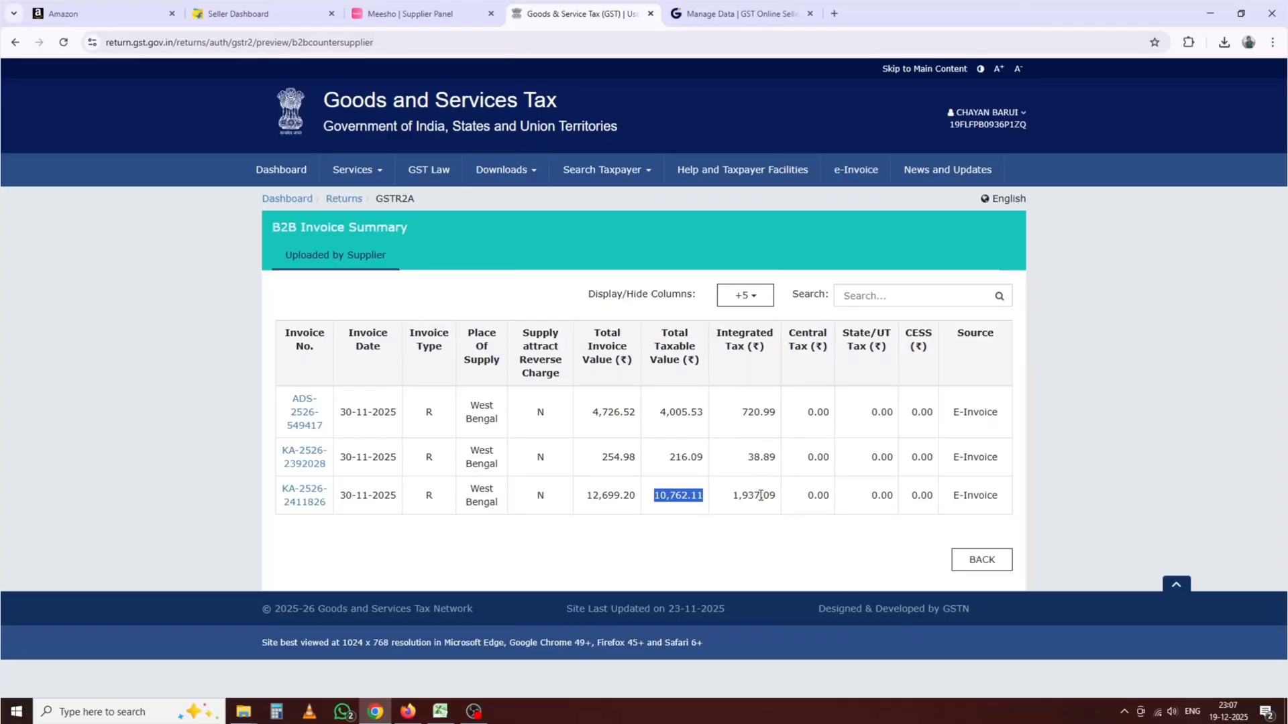
Step: Check the 108 IGST input in Excel's F19 and reopen the Amazon supplier's invoice summary
click(966, 554)
click(440, 711)
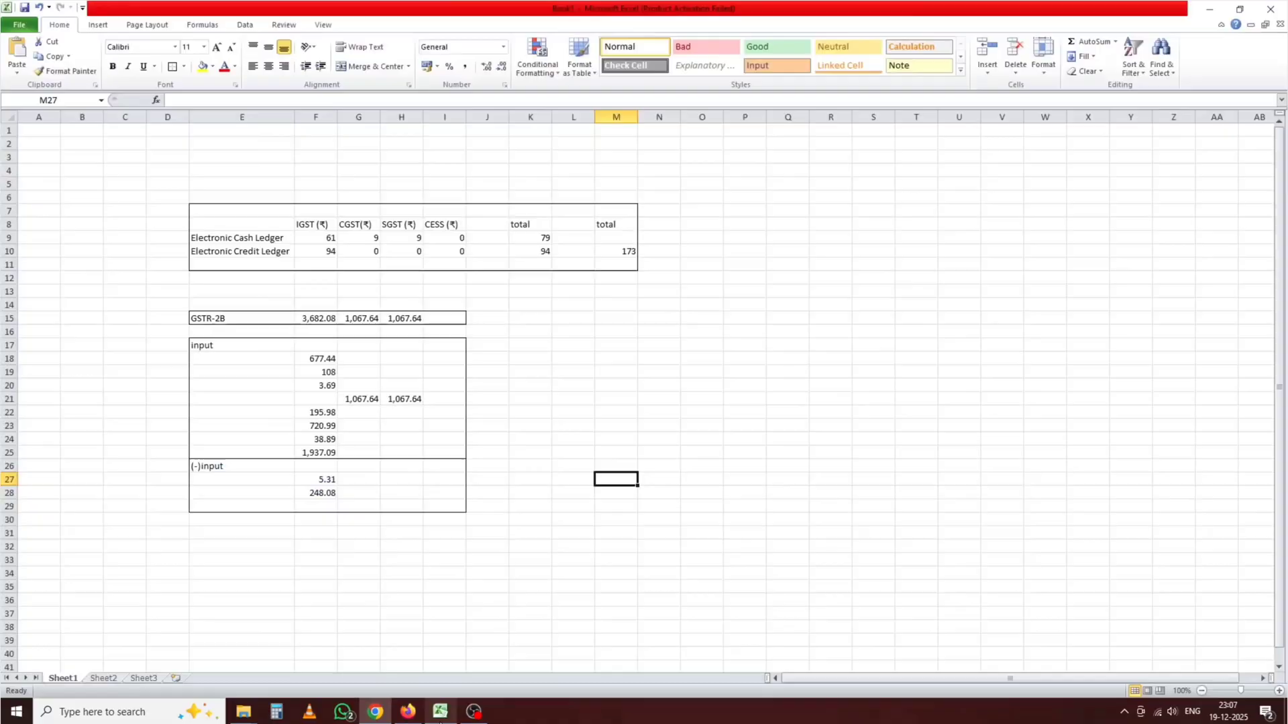
click(322, 373)
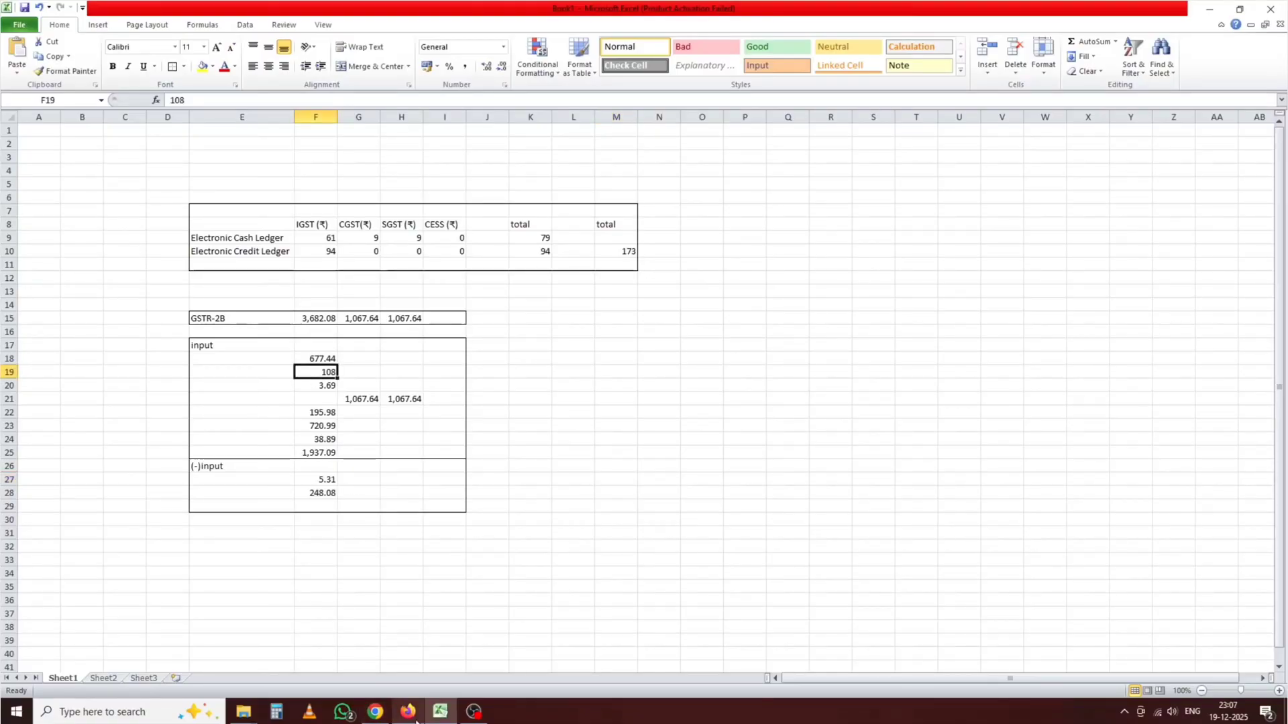
mouse_move(373, 716)
click(354, 681)
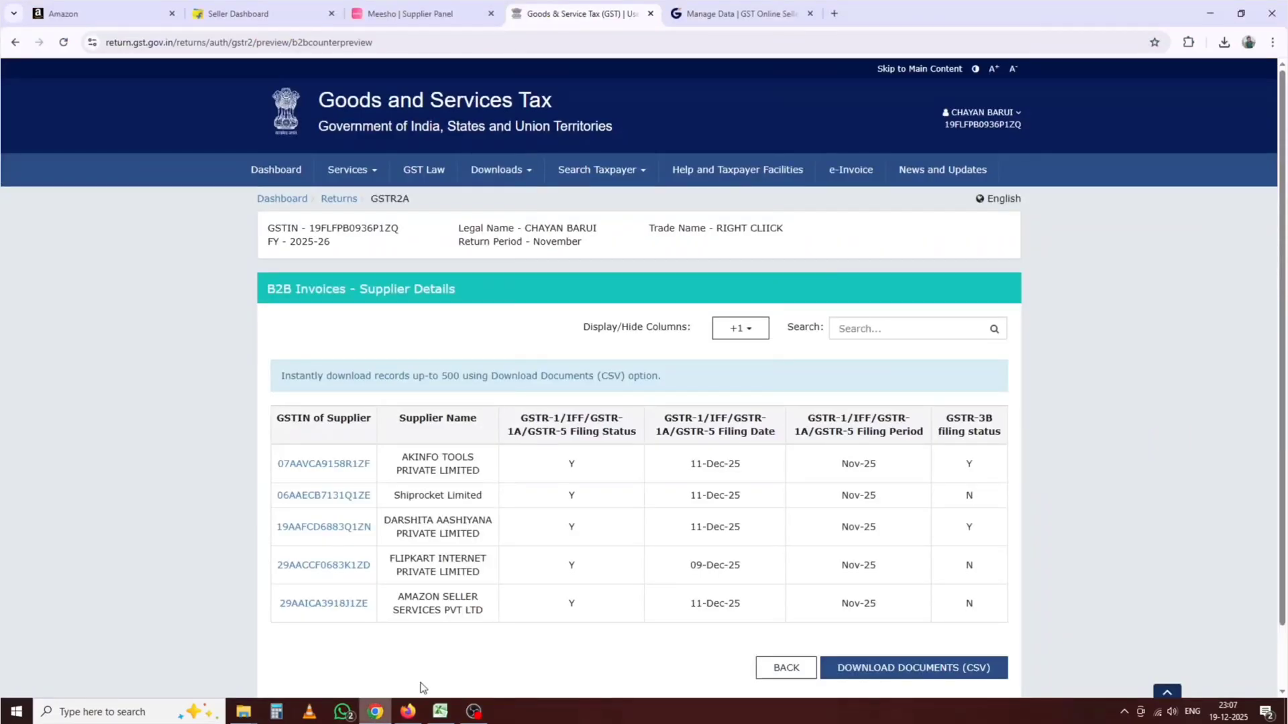
click(317, 605)
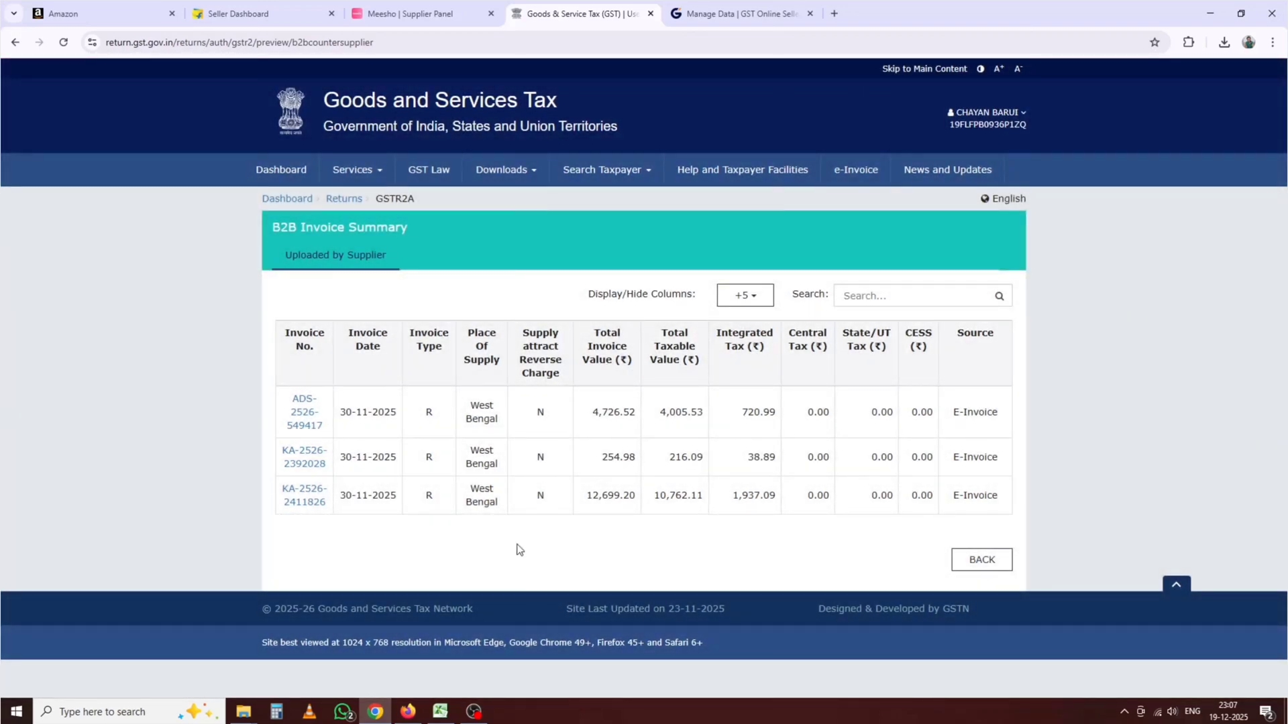
Step: Review the IGST inputs in F18:F25 (677.44, 195.98, 720.99, 38.89, 1,937.09)
click(441, 711)
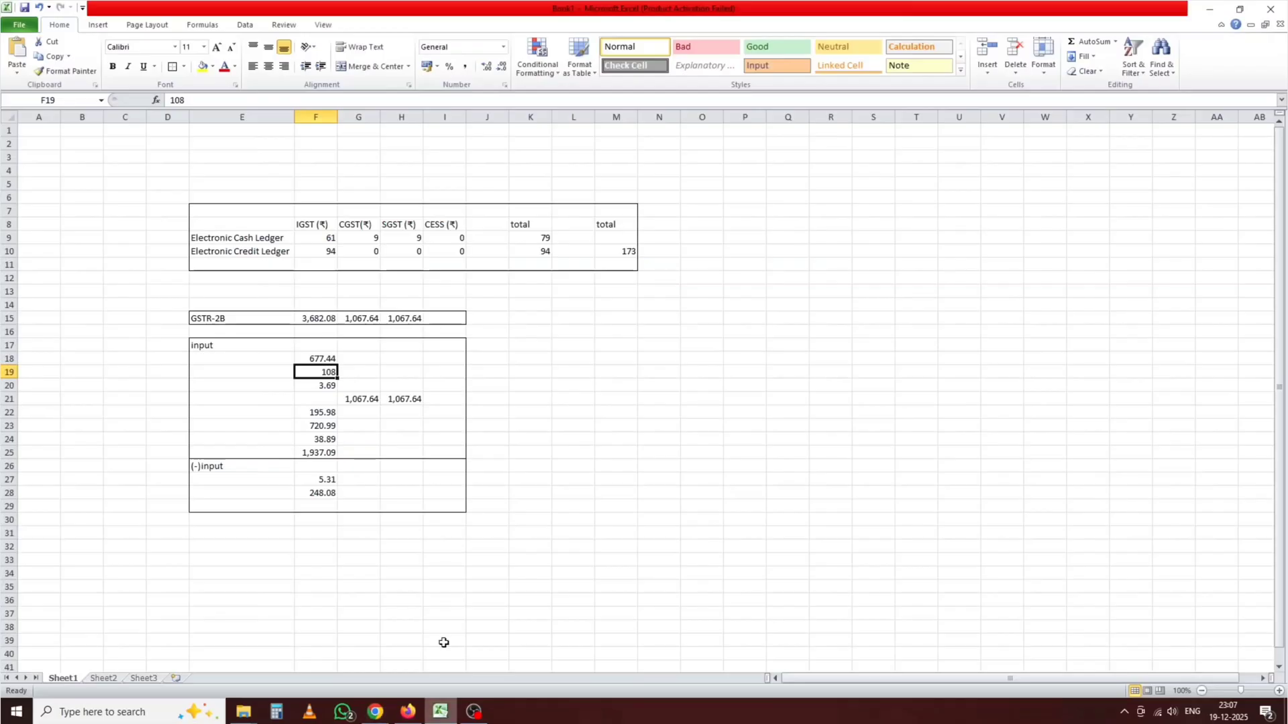
click(315, 453)
click(311, 437)
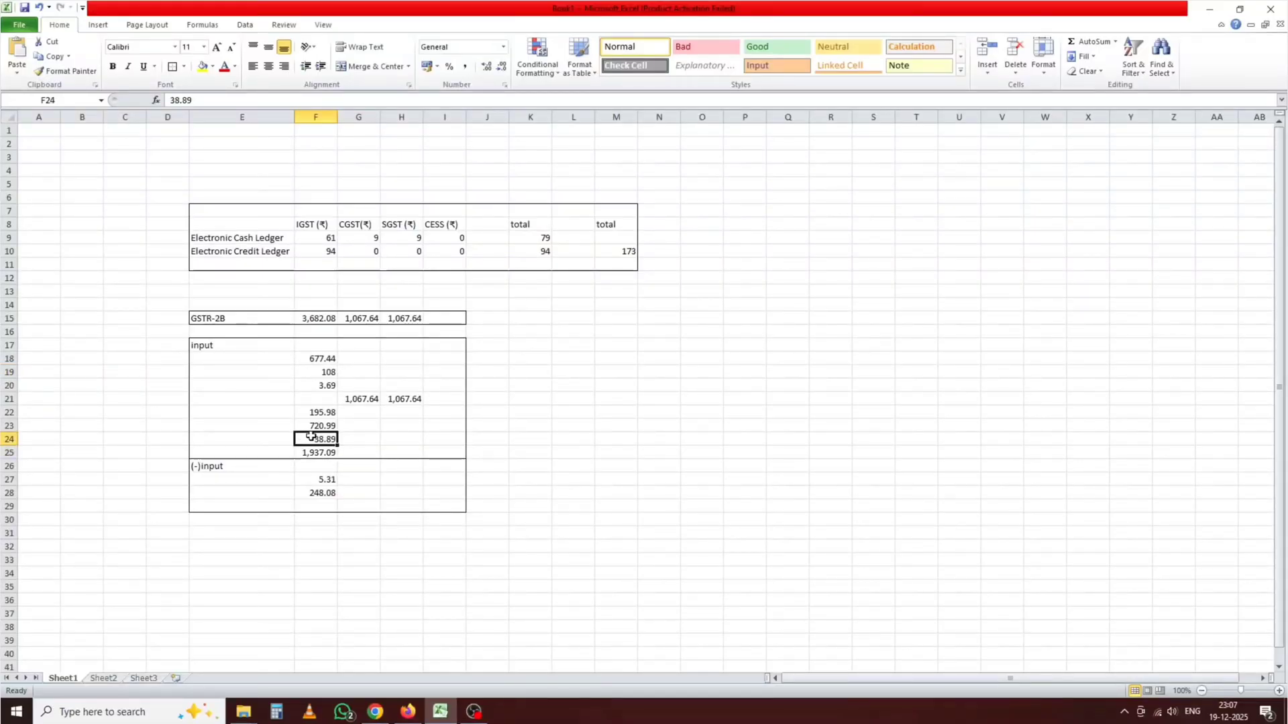
click(303, 422)
click(306, 411)
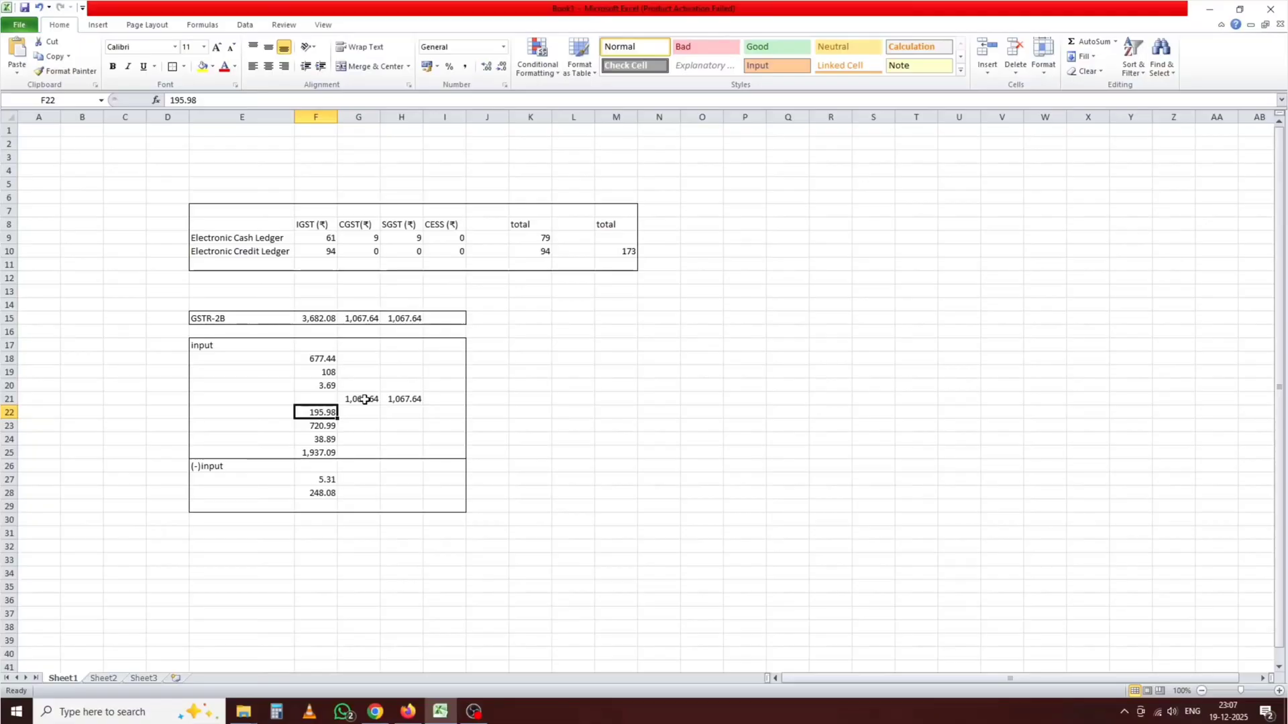
drag(258, 373, 256, 385)
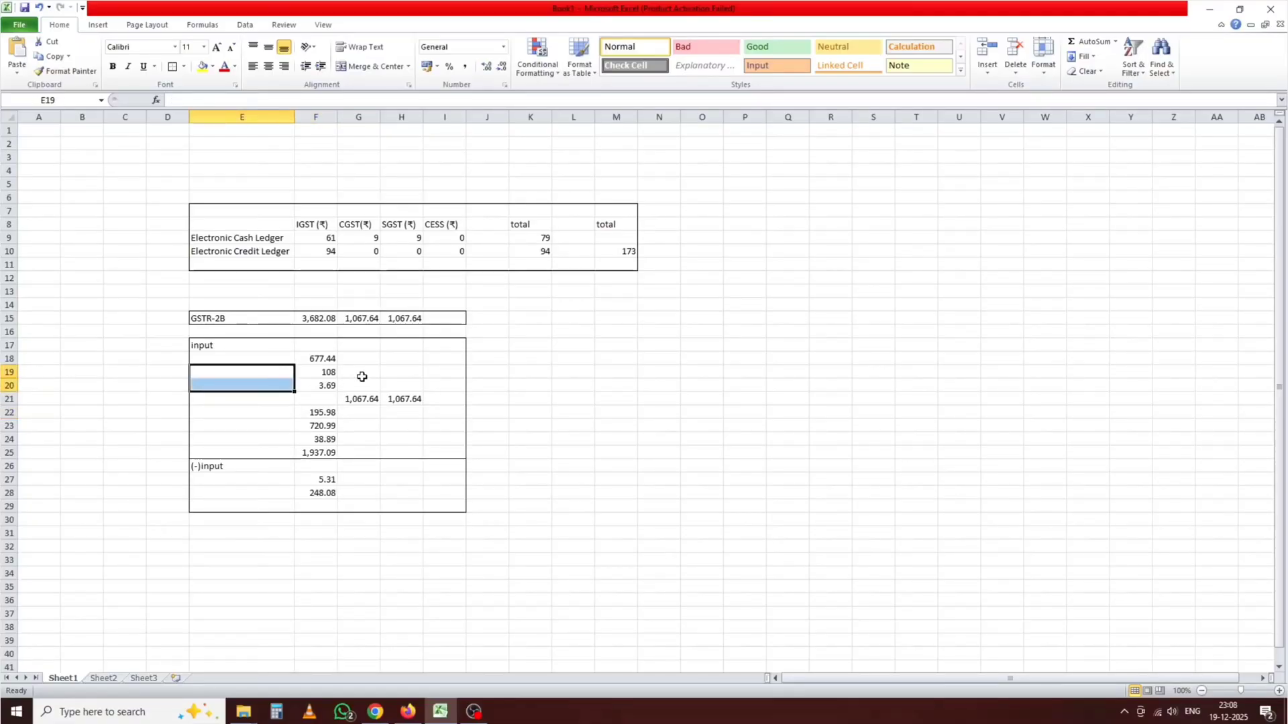
click(268, 357)
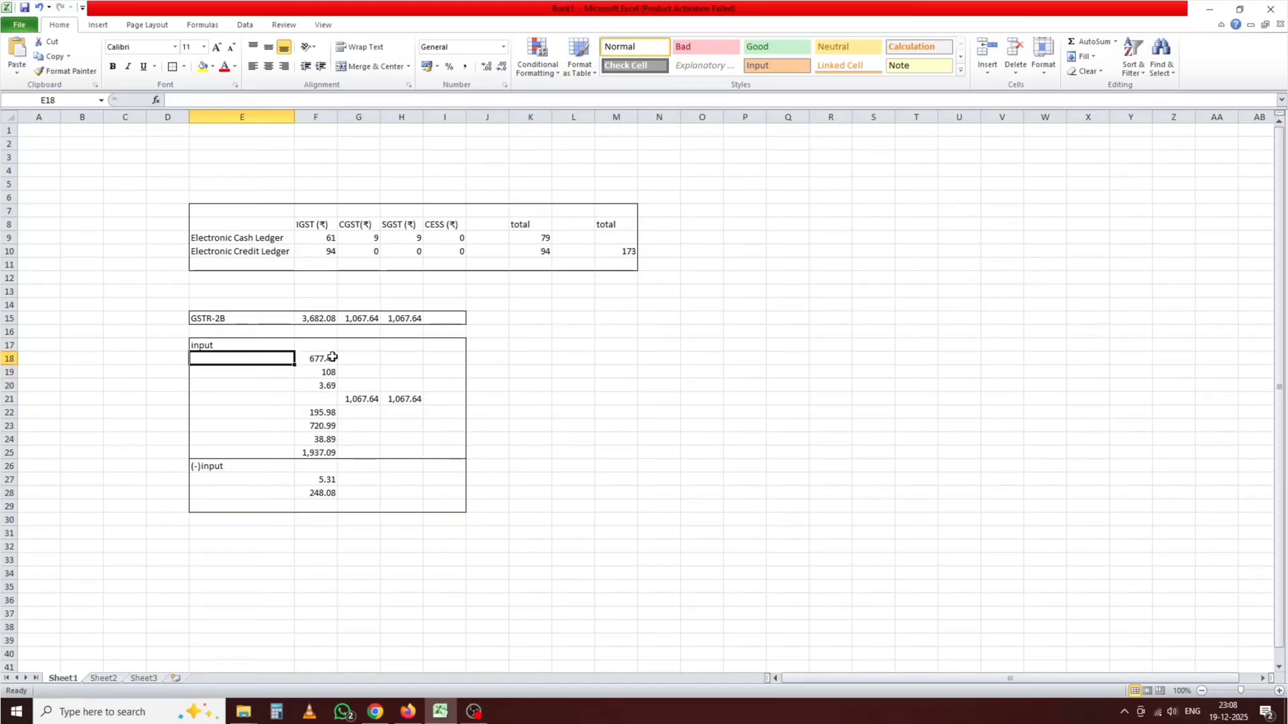
click(313, 356)
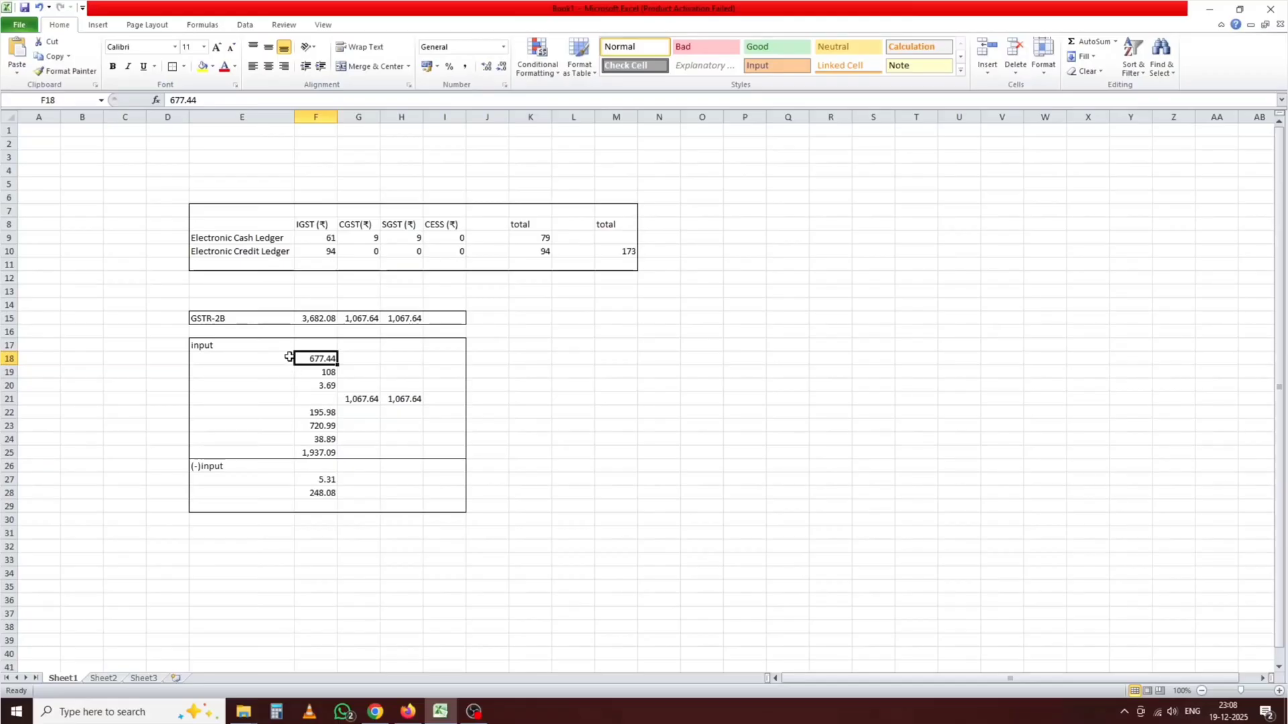
click(259, 367)
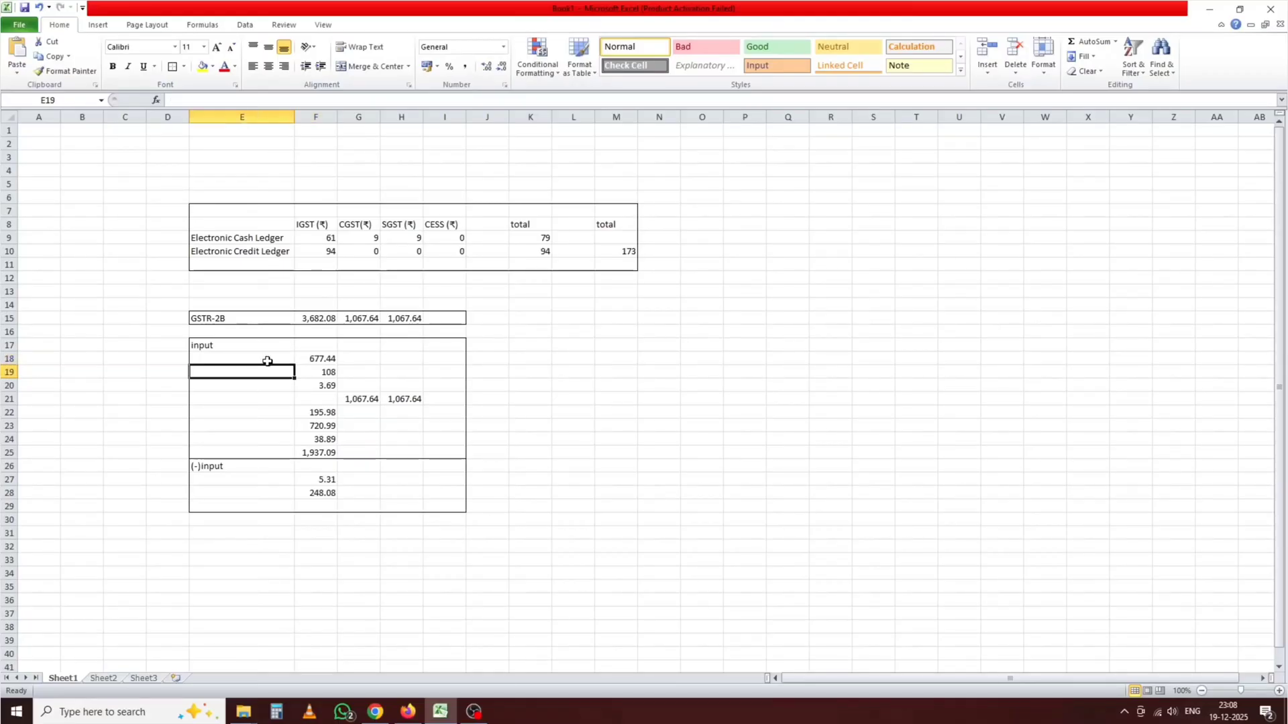
Step: AutoSum F18:F25 into F26 (3682.08), note 3682 in L19, and compare with F15
drag(314, 348, 322, 447)
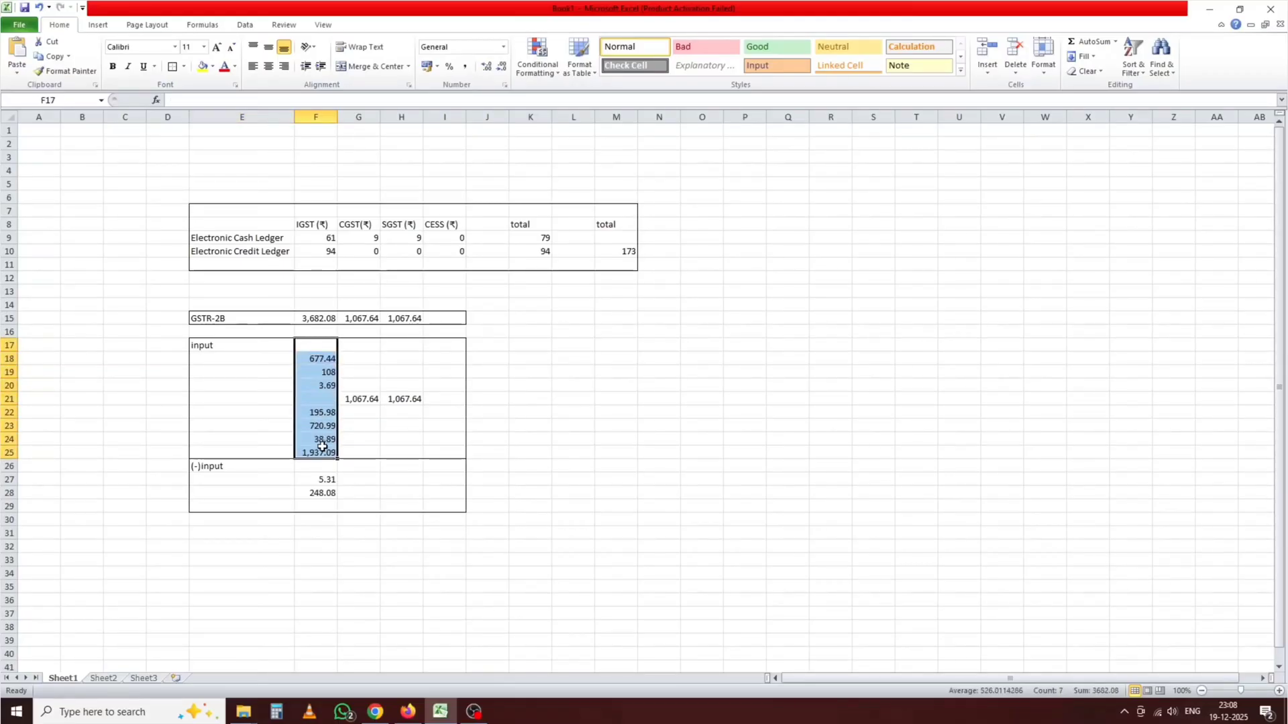
click(632, 386)
drag(310, 358, 313, 449)
click(1086, 42)
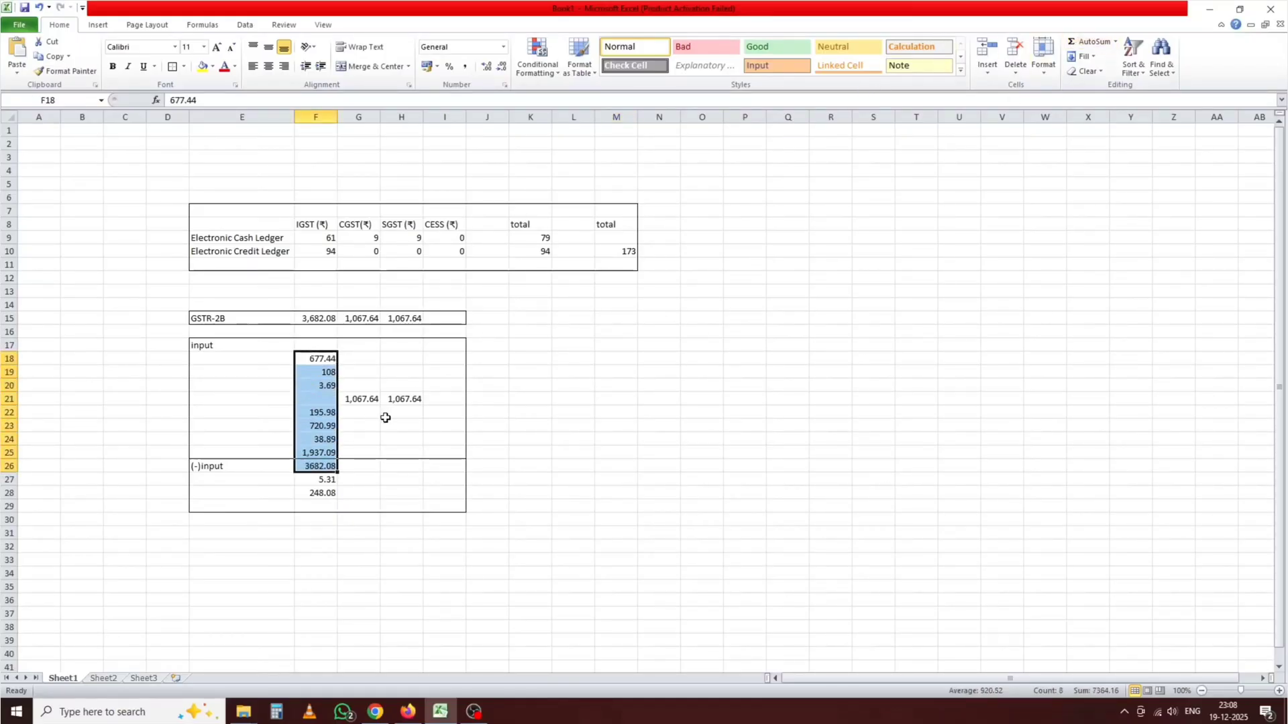
click(557, 375)
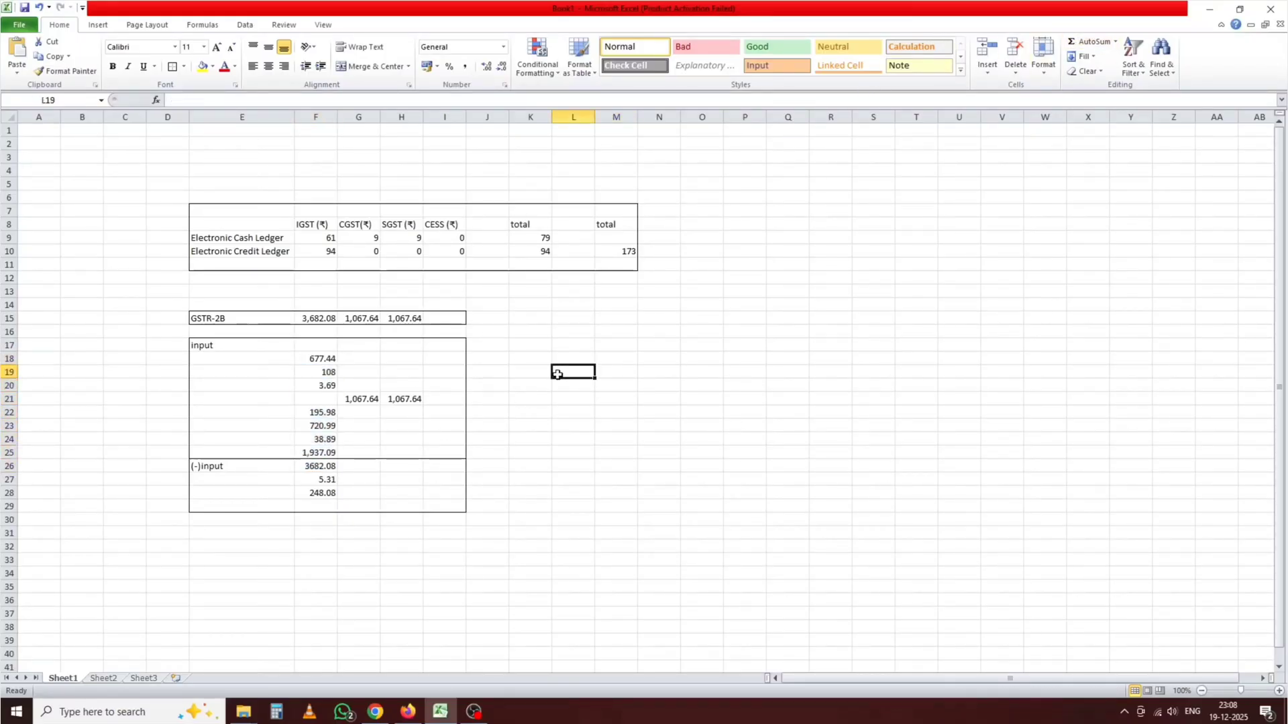
text(3682)
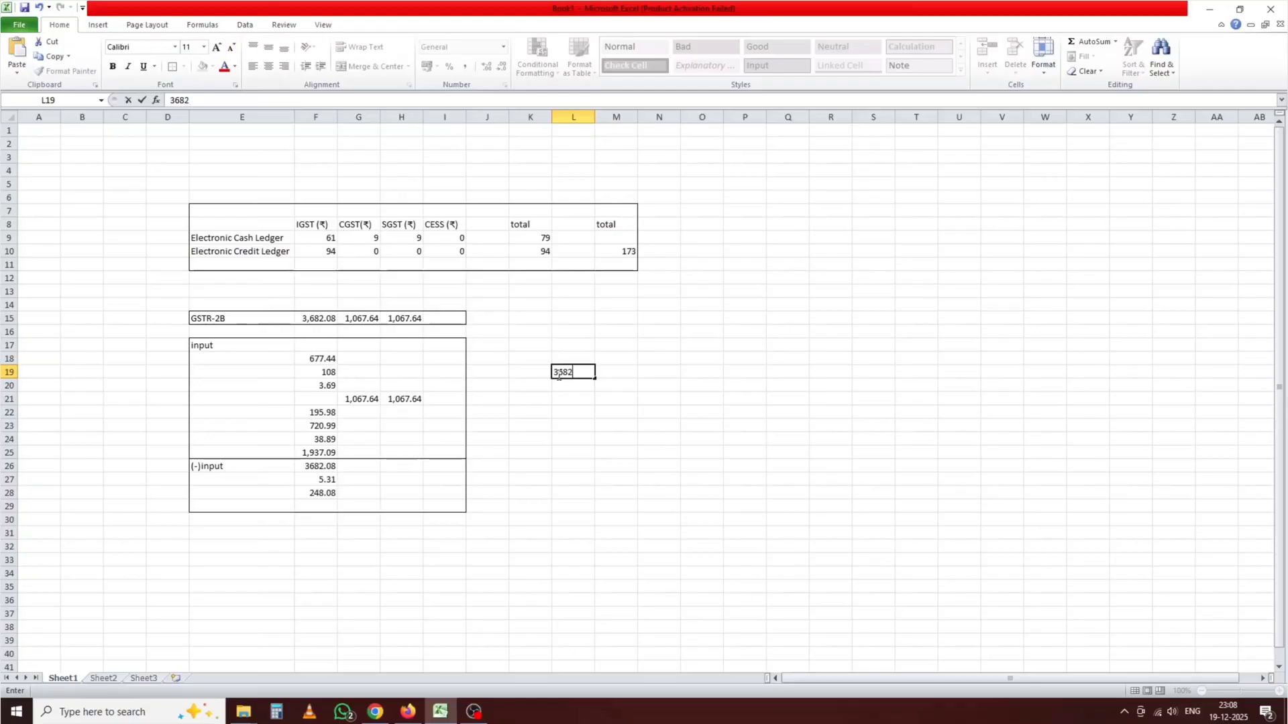
click(541, 395)
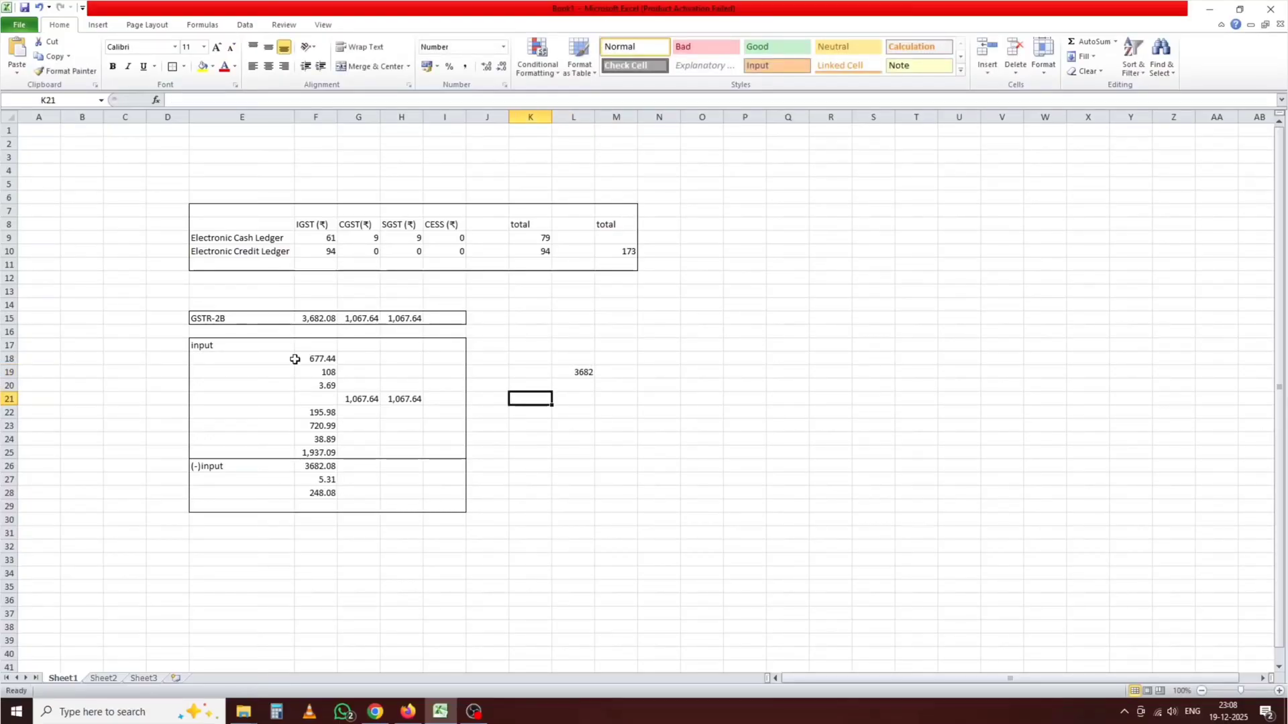
click(322, 319)
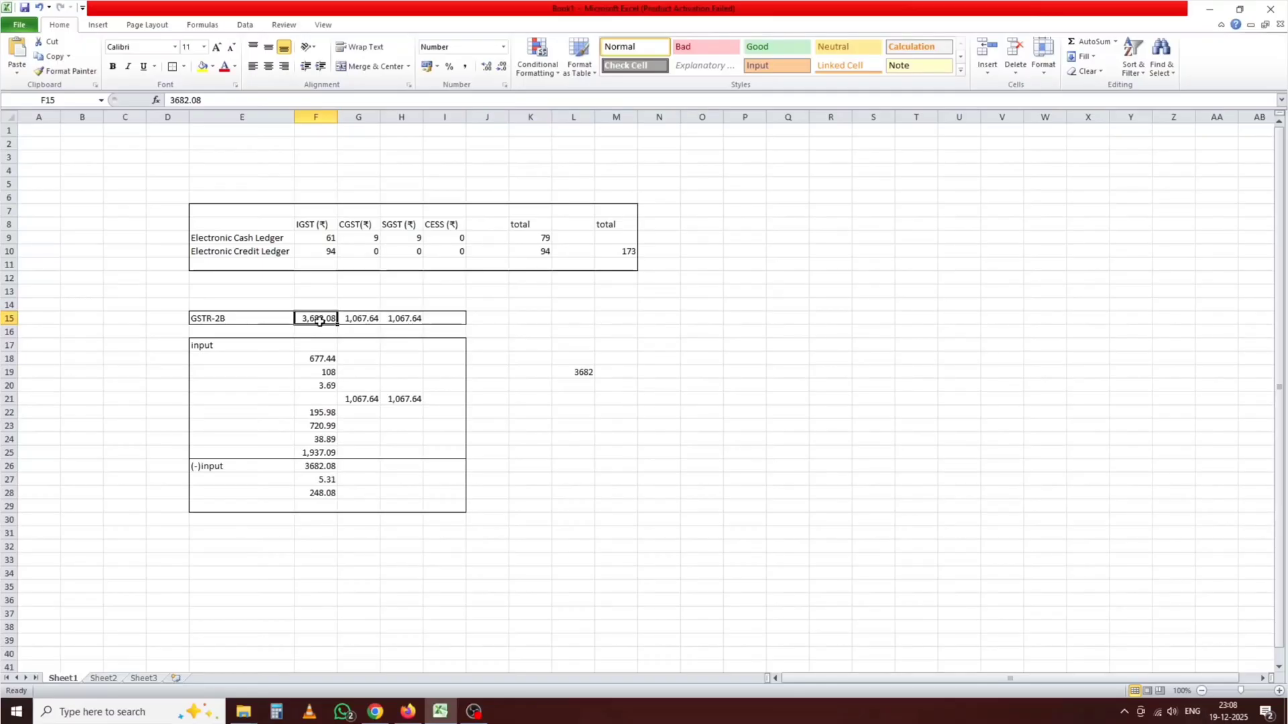
Step: Go back to the returns dashboard and open November's GSTR-2B auto-drafted ITC statement
click(375, 712)
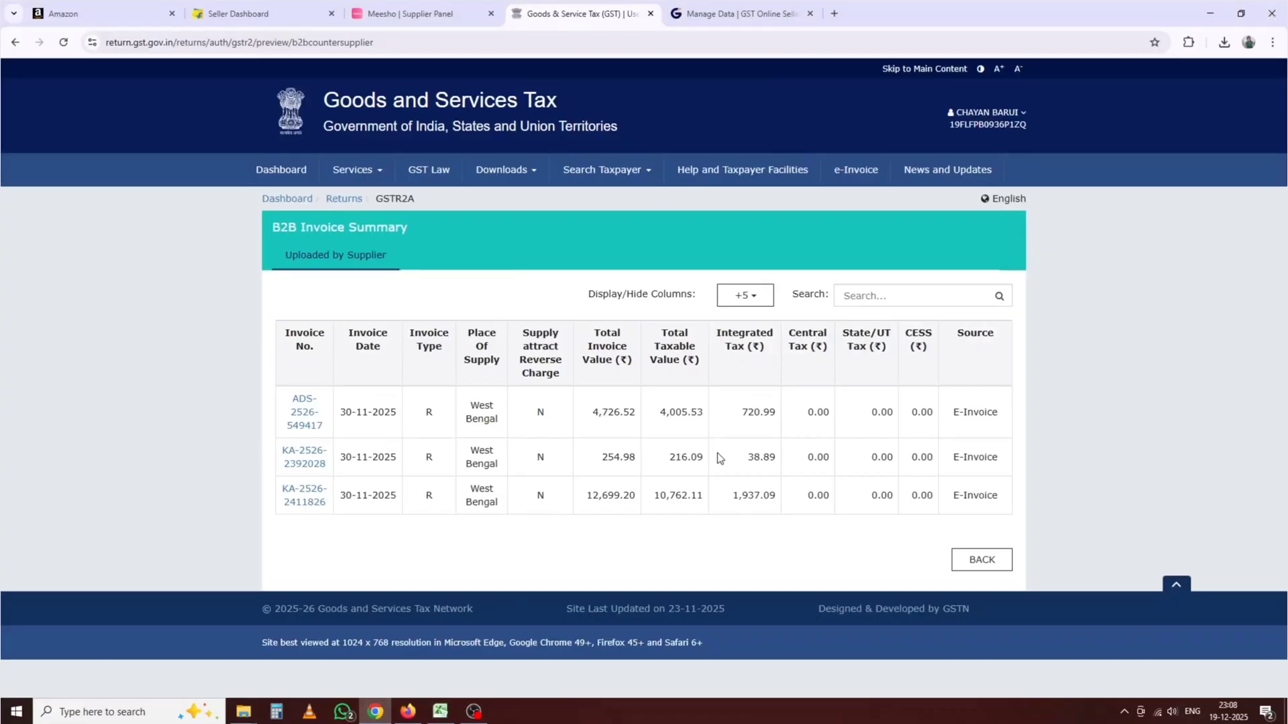
click(1008, 560)
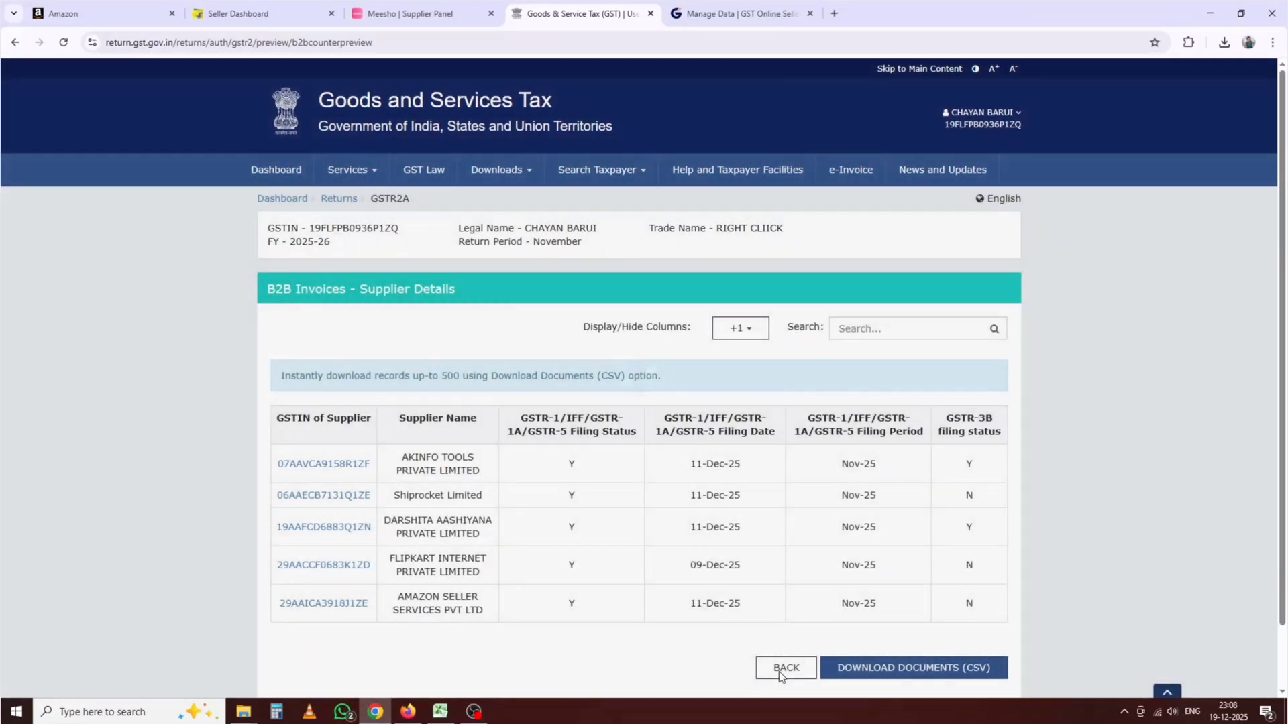
click(779, 670)
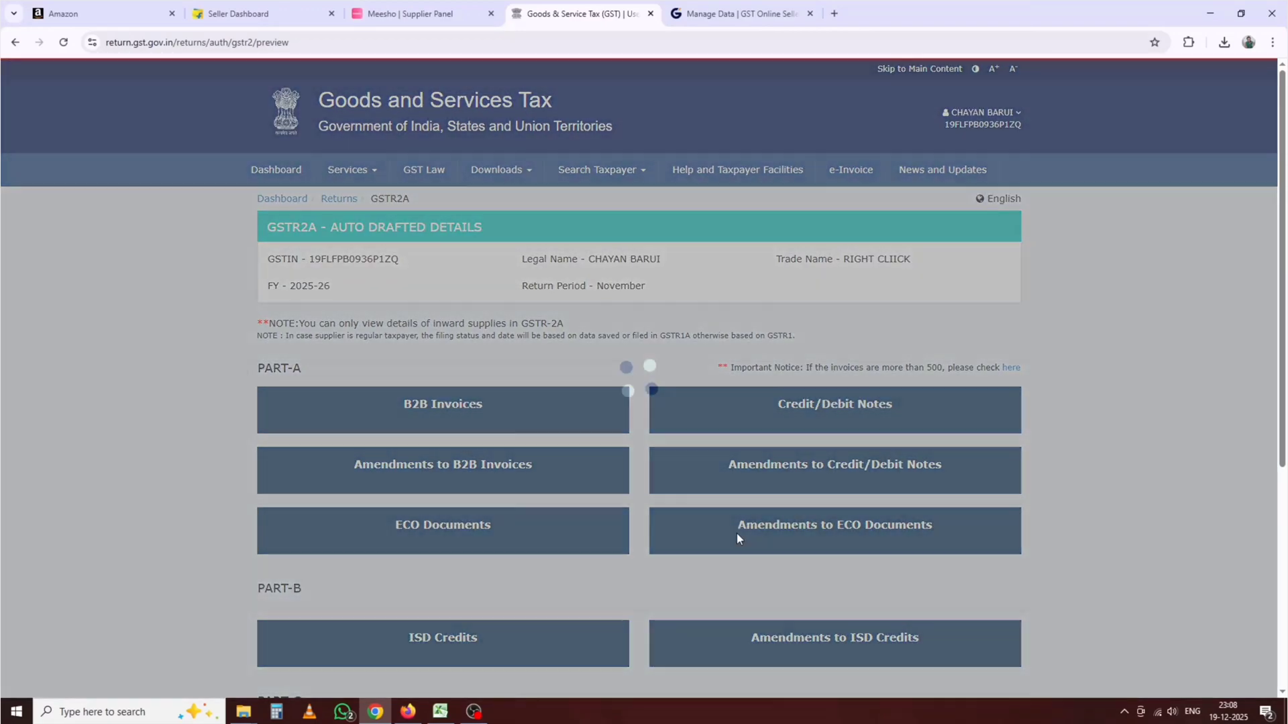
scroll(737, 533, down, 5)
click(988, 615)
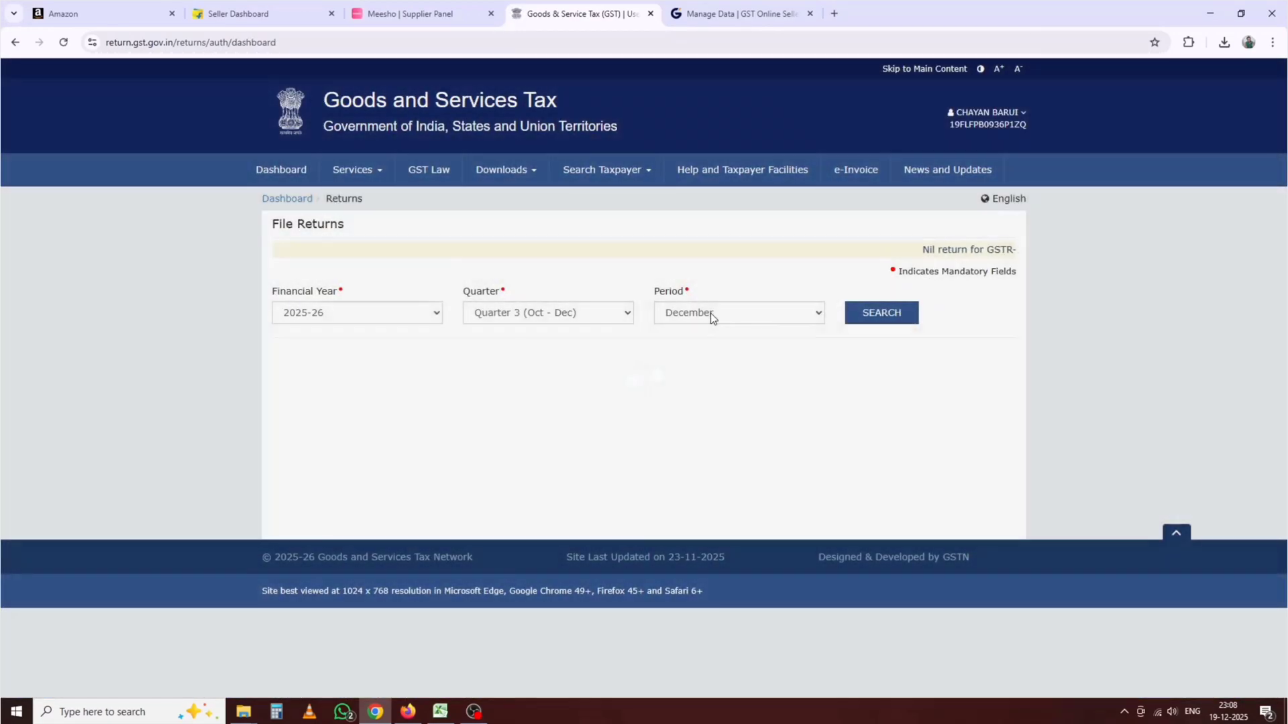
click(710, 313)
click(677, 348)
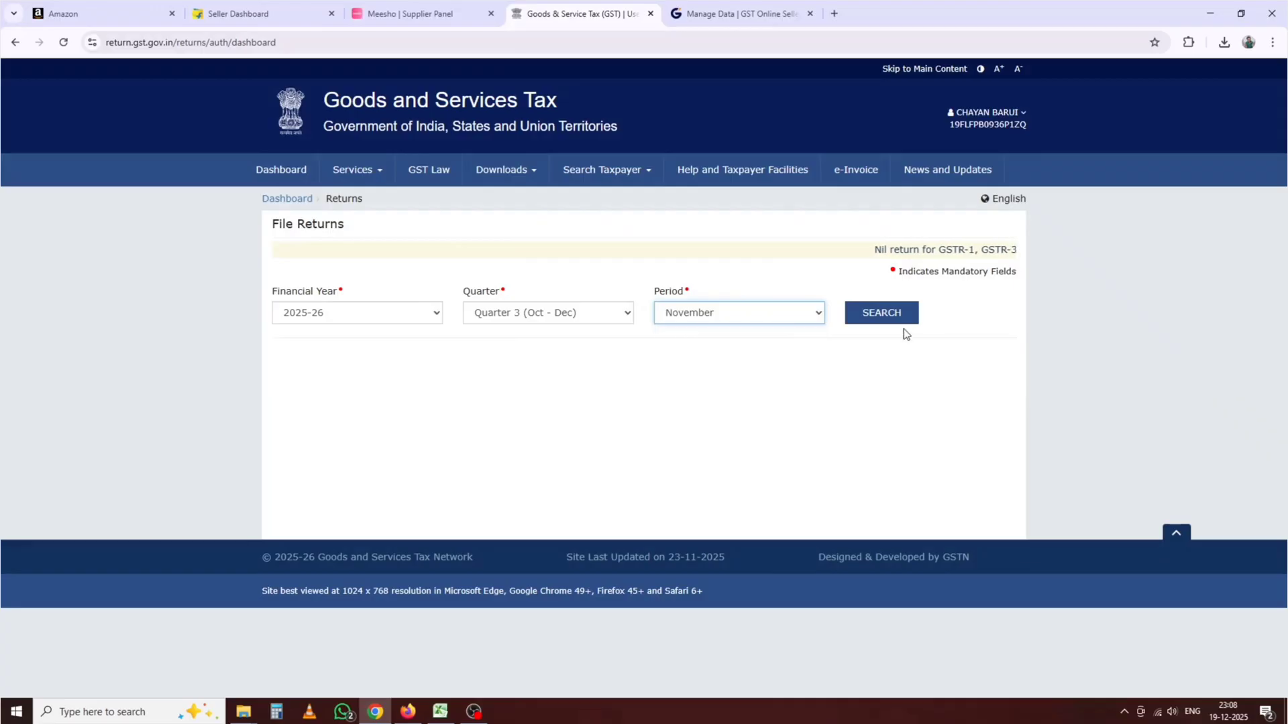
click(901, 324)
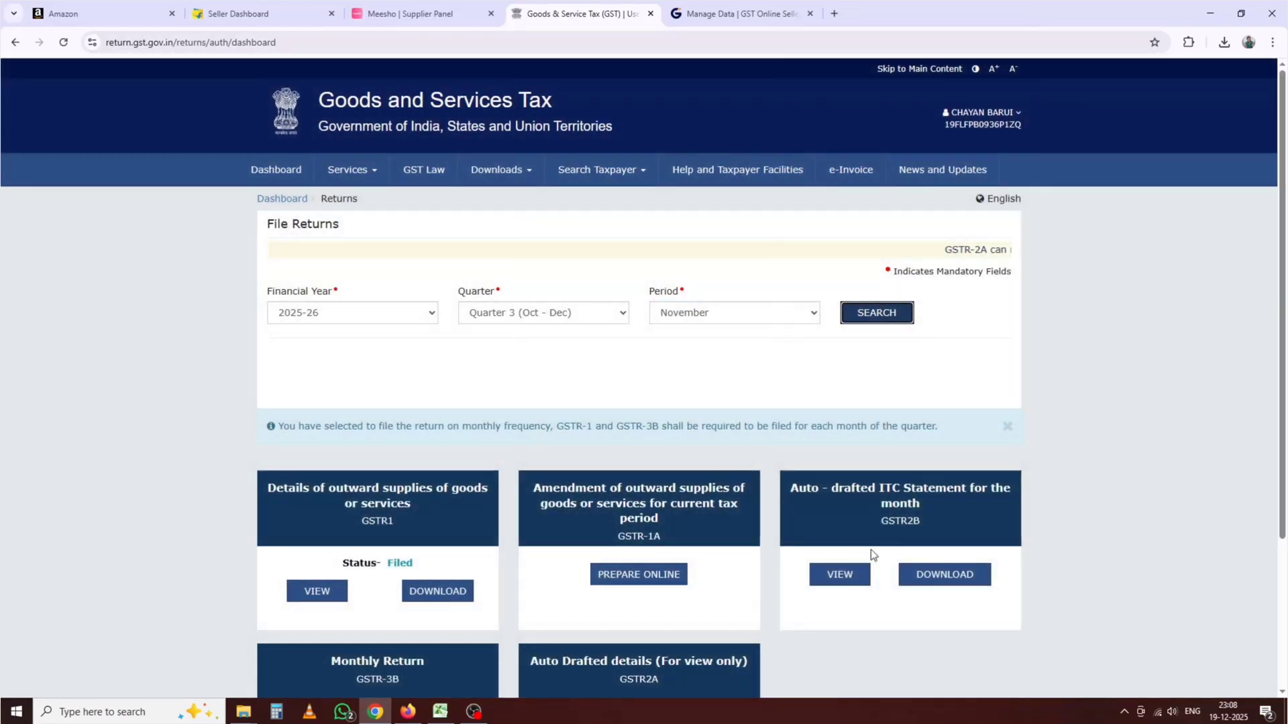
click(839, 574)
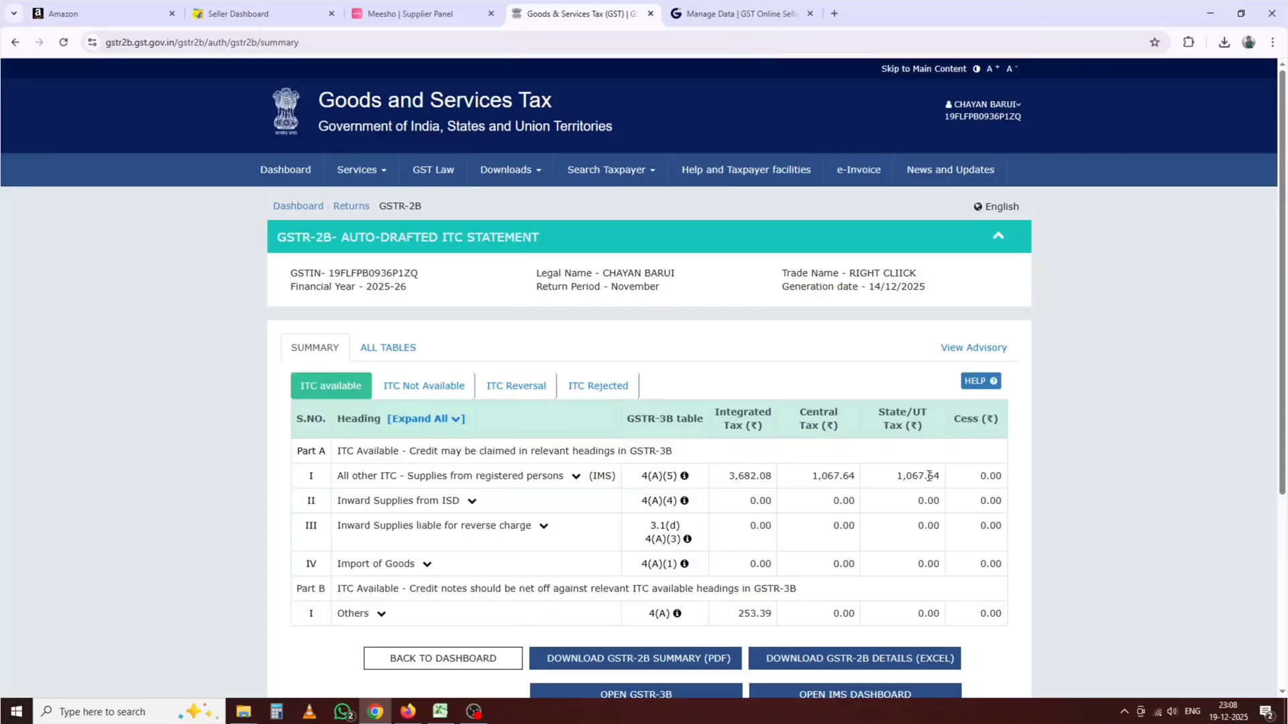
Step: Compare the 3,682.08 IGST with the 3682 note in Excel's L19
click(440, 712)
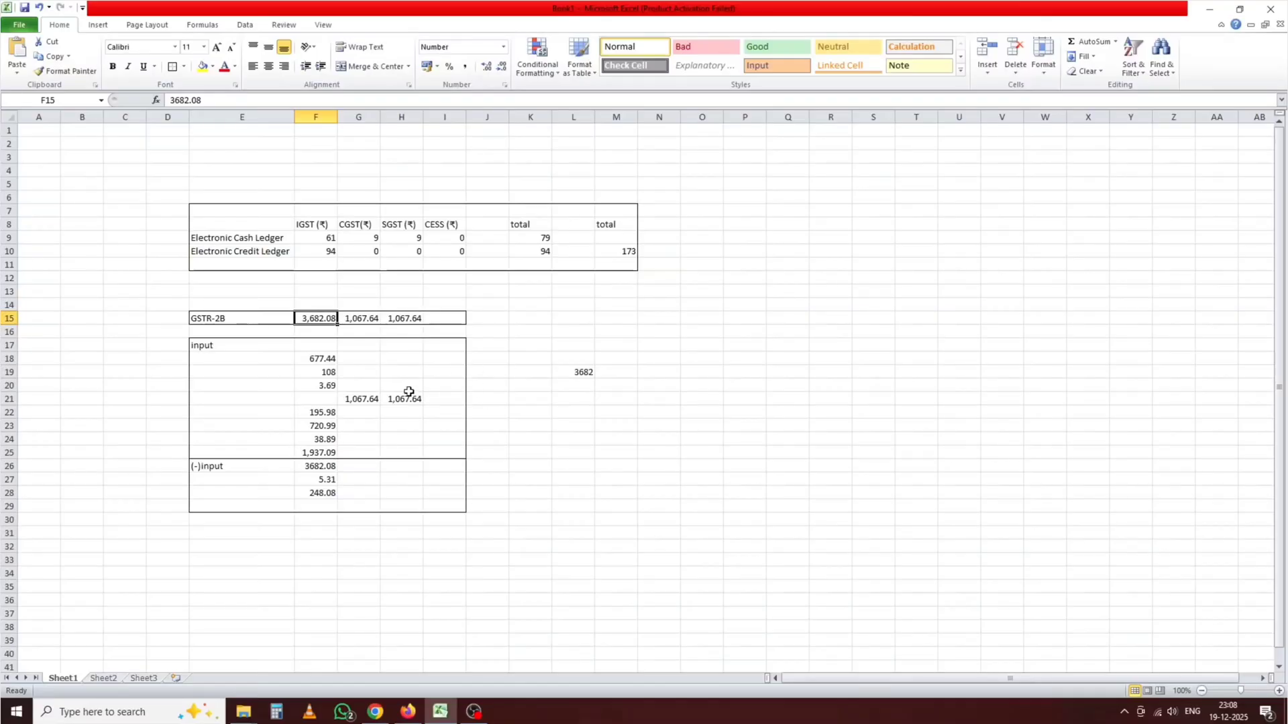
click(569, 368)
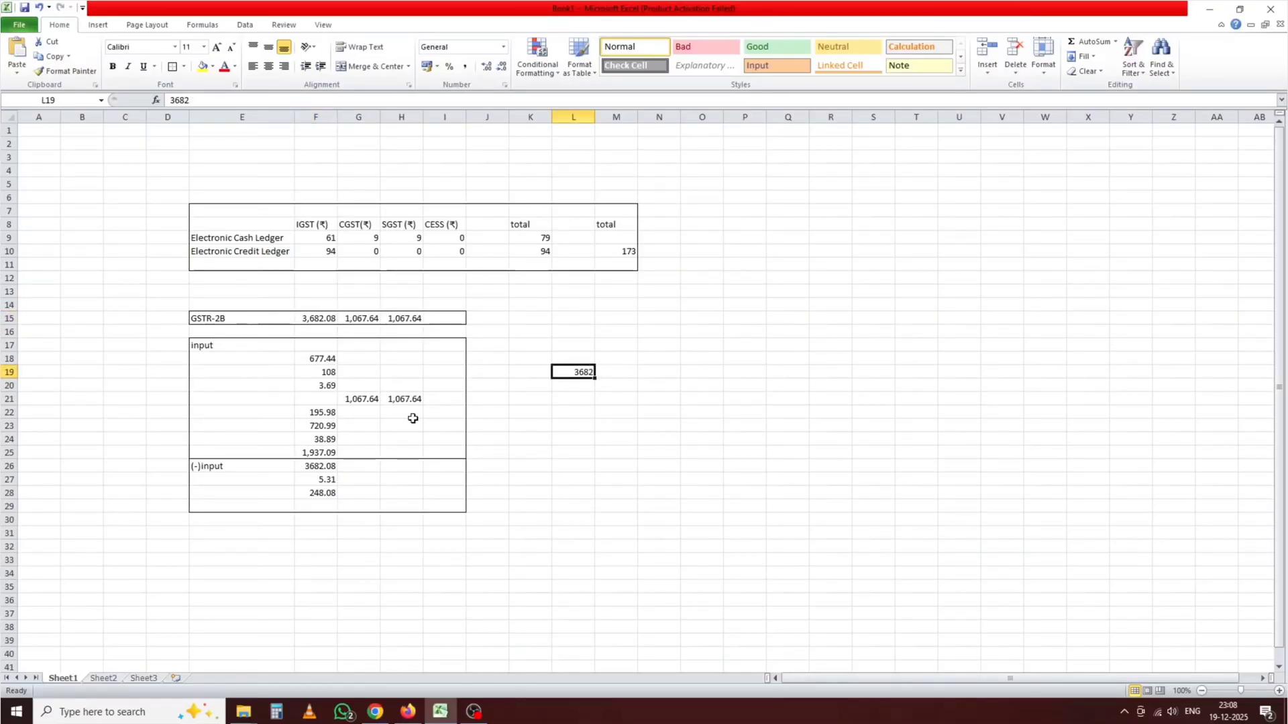
click(374, 712)
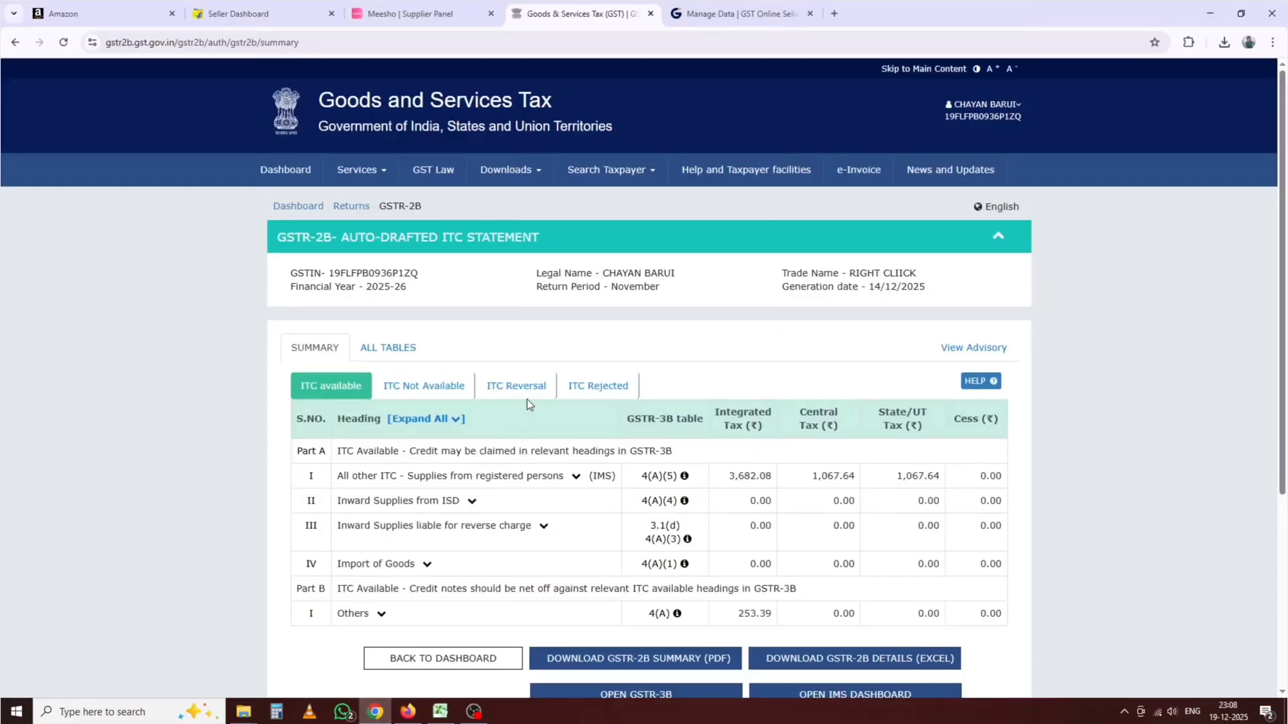
Step: Search November returns, view GSTR-2A, glance at the B2B supplier list, and go back
scroll(403, 463, down, 4)
click(432, 391)
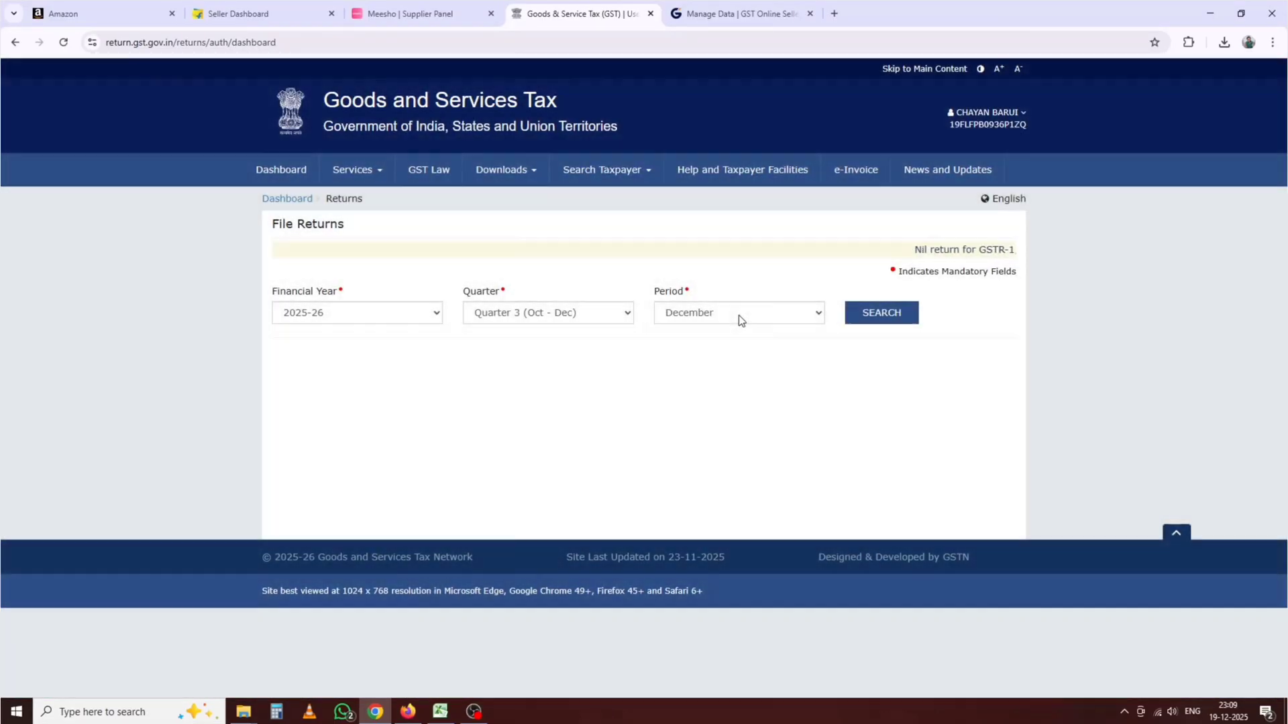
click(738, 315)
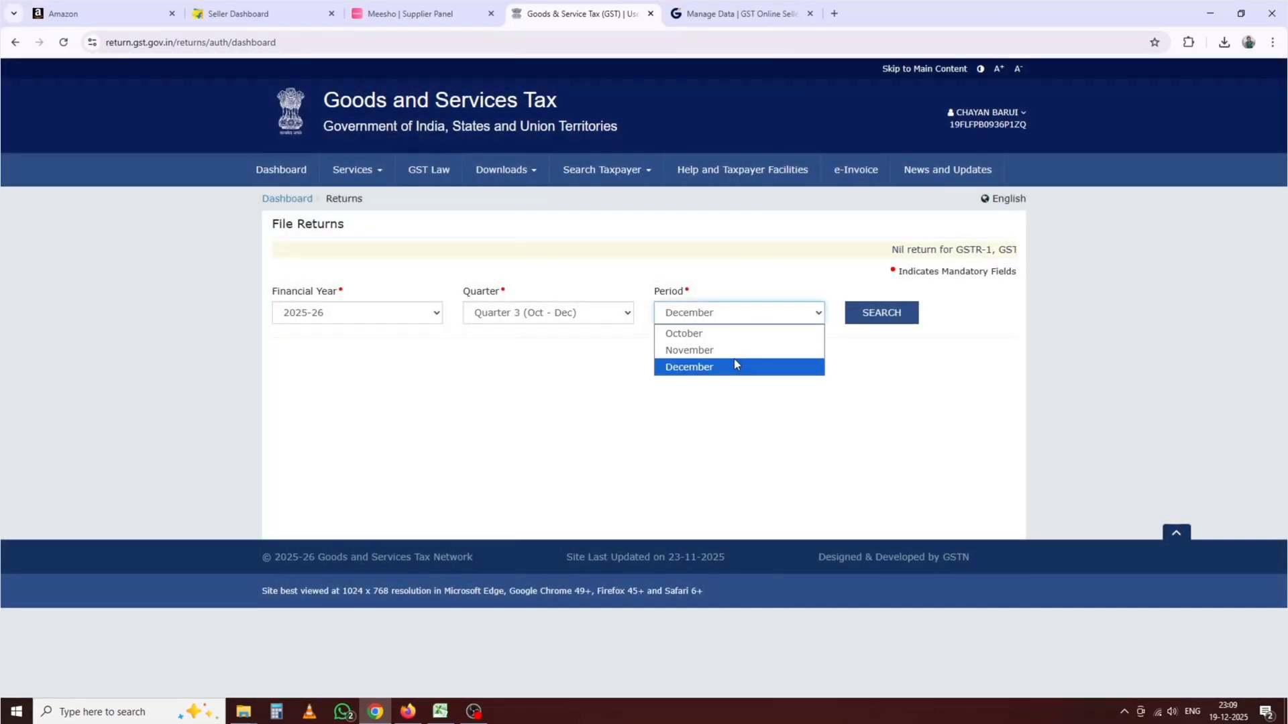
click(735, 348)
click(866, 314)
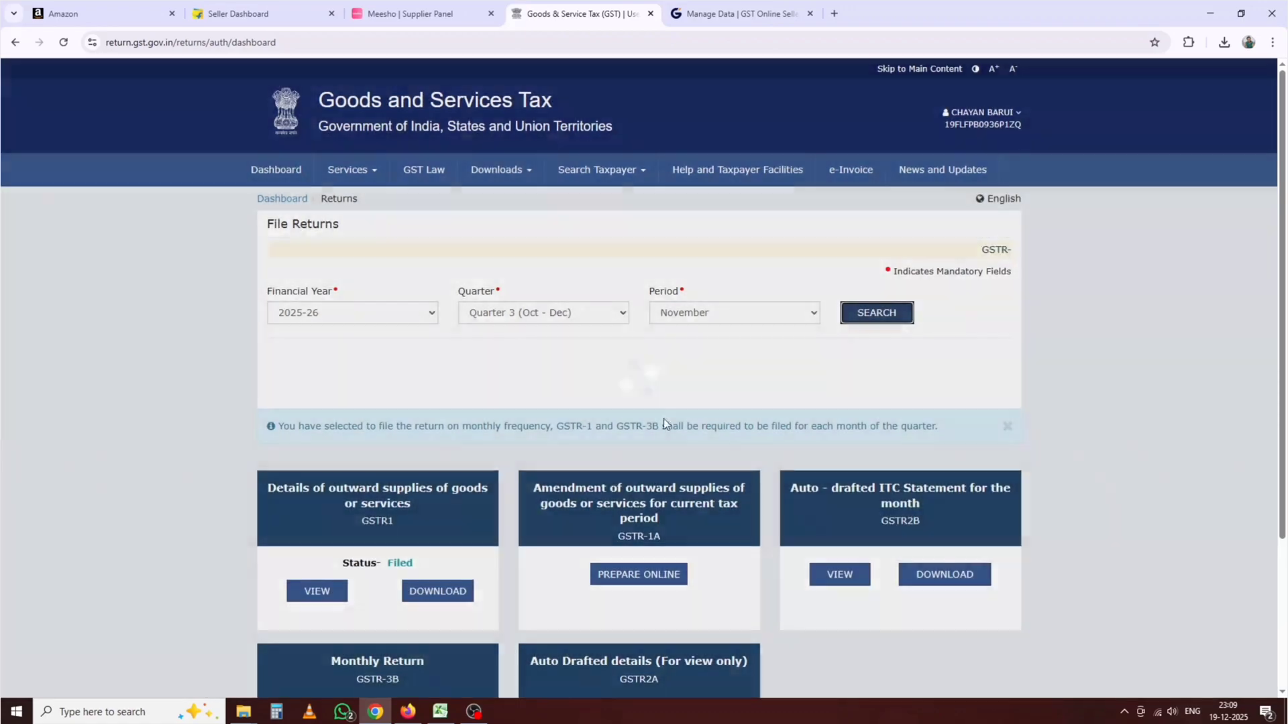
scroll(538, 502, down, 2)
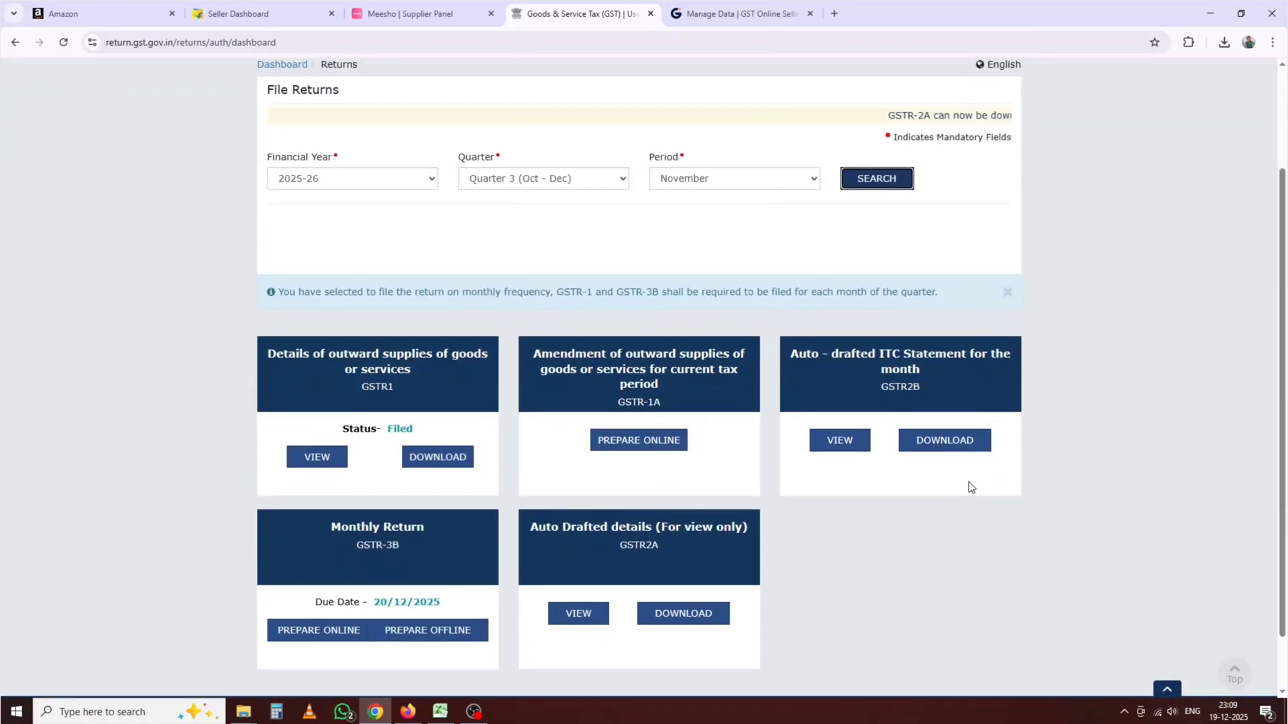
click(589, 612)
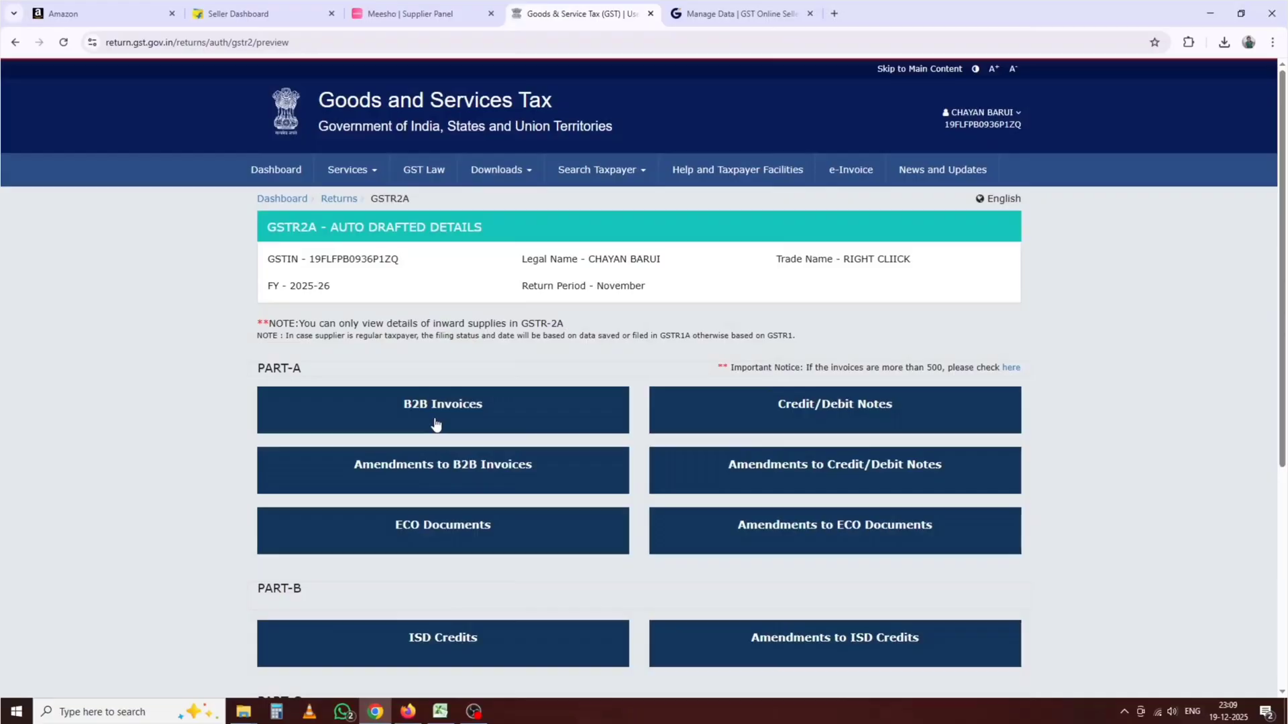
click(429, 420)
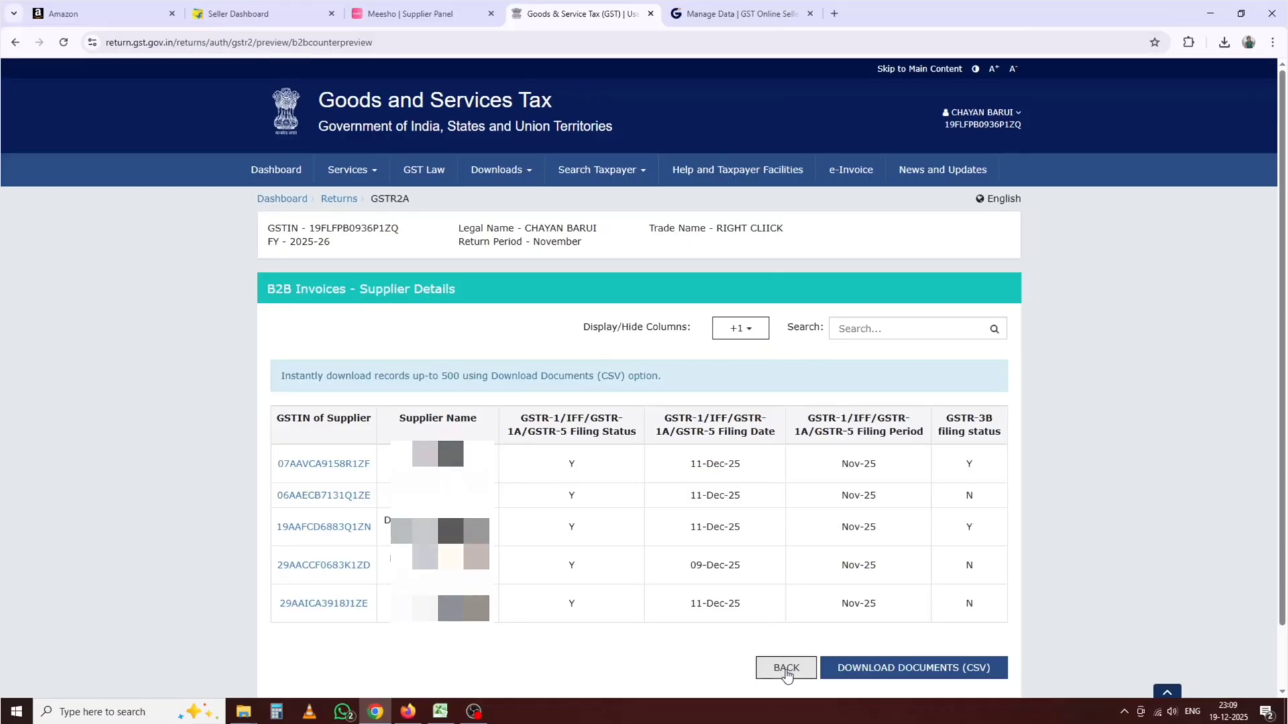
click(786, 669)
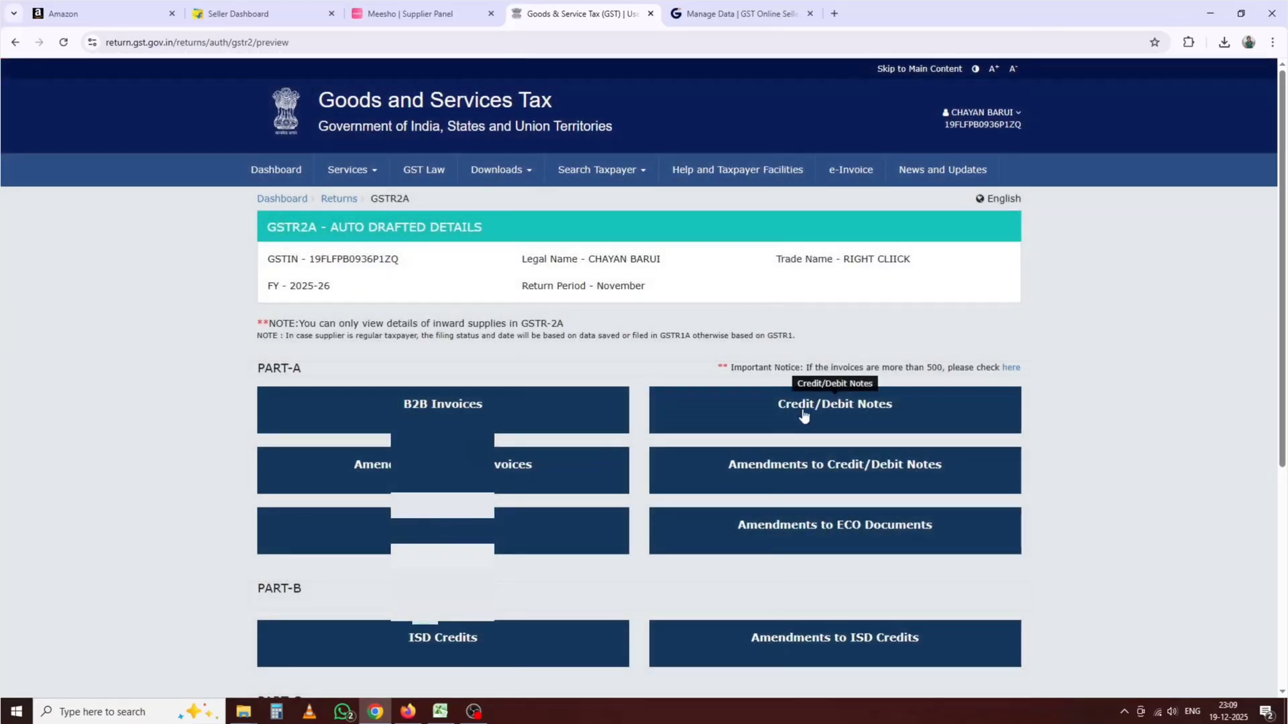
Step: View the Flipkart (5.31 IGST) and Amazon (248.08 IGST) credit notes, then return to Excel
click(804, 416)
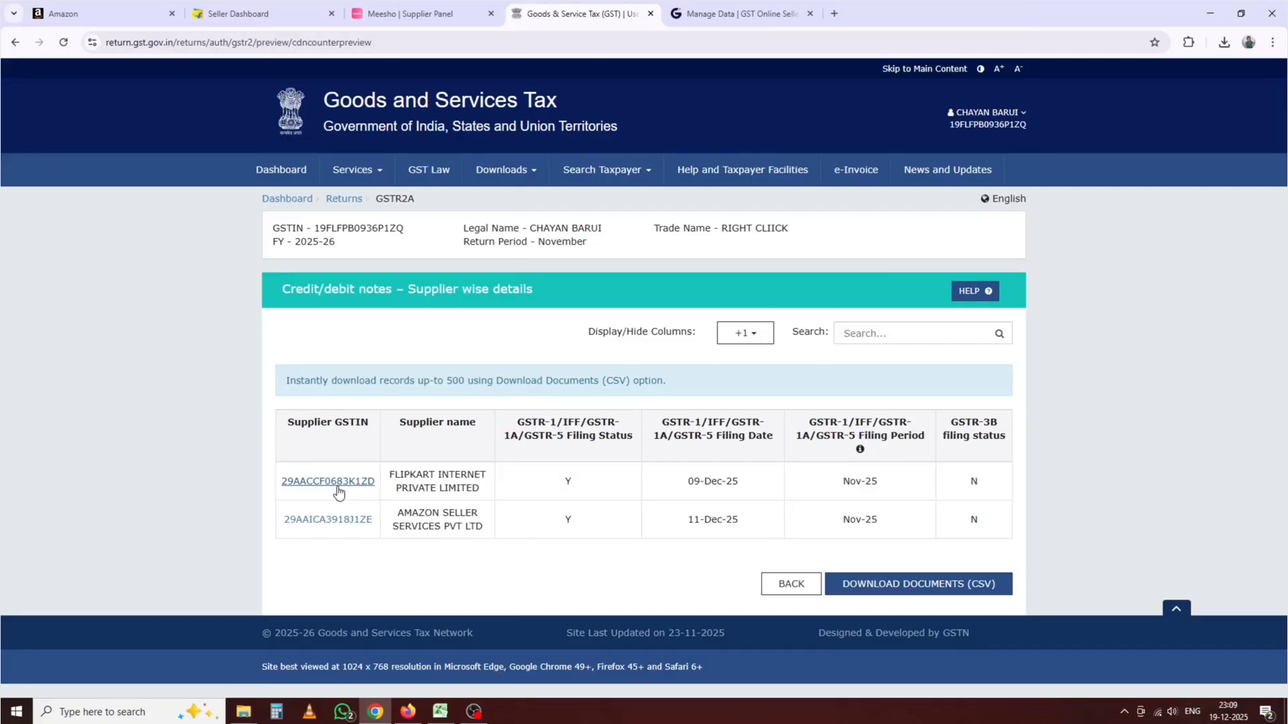
click(338, 492)
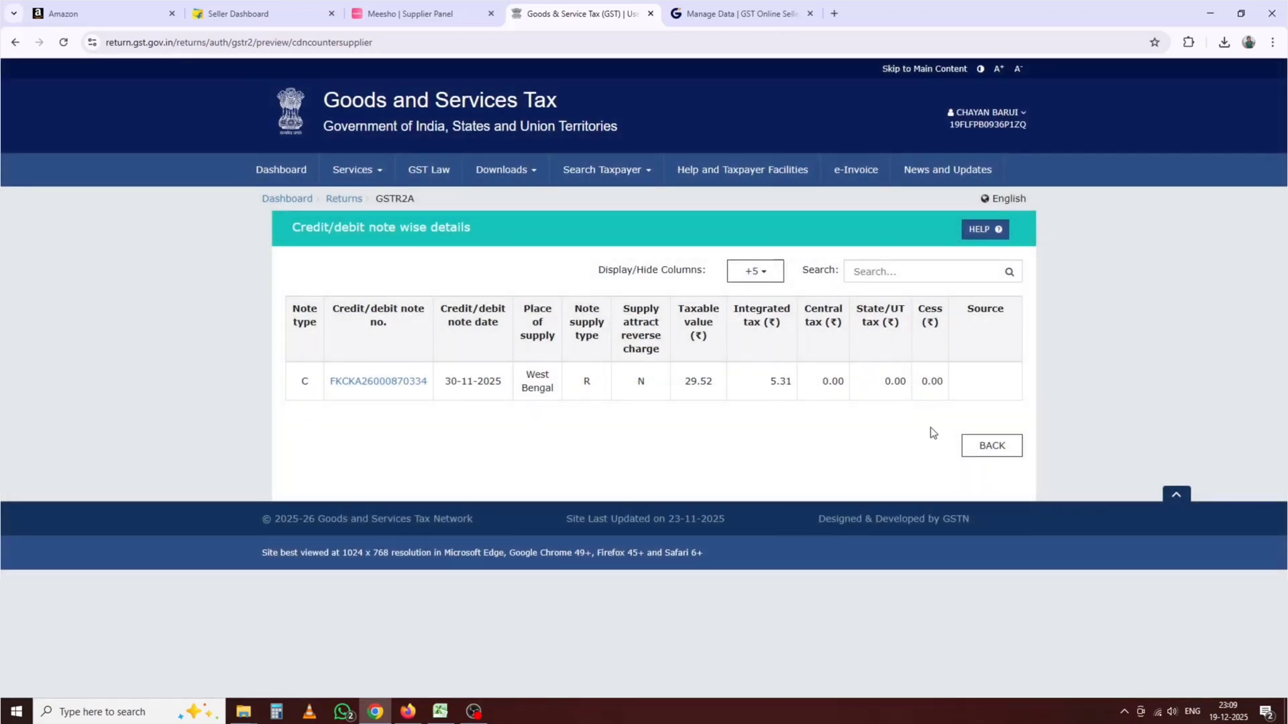
click(1008, 453)
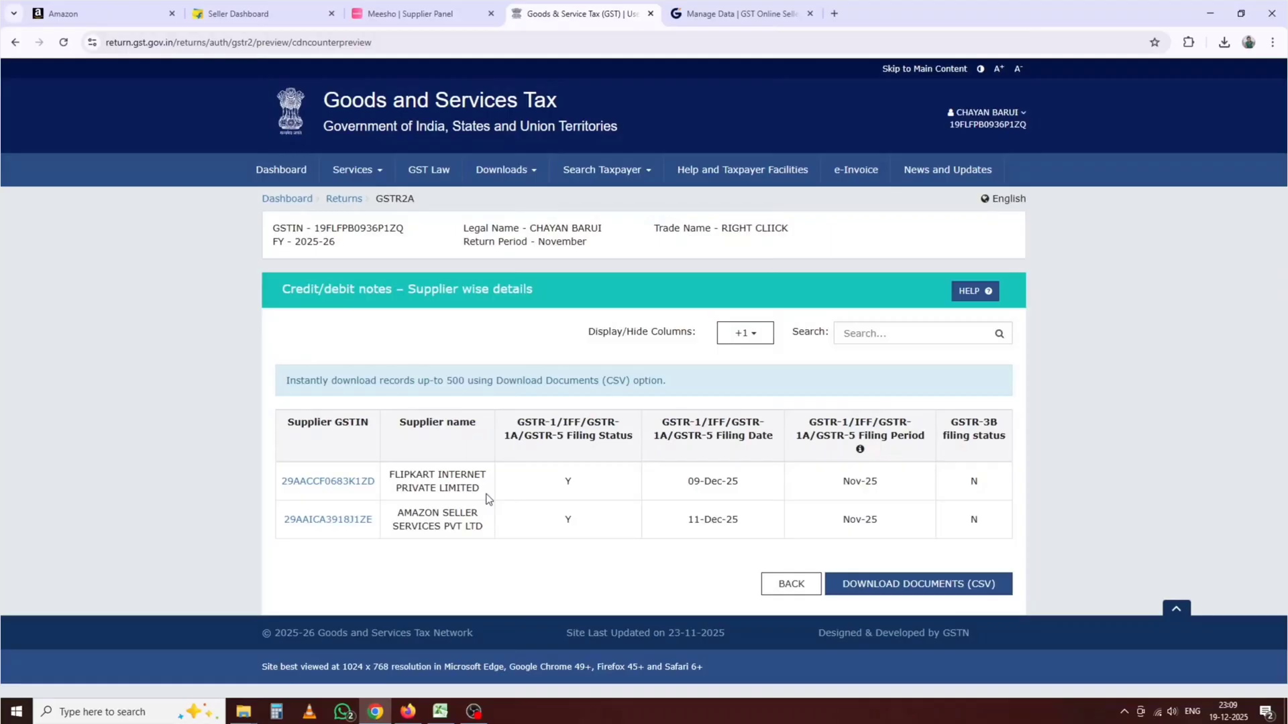
click(370, 520)
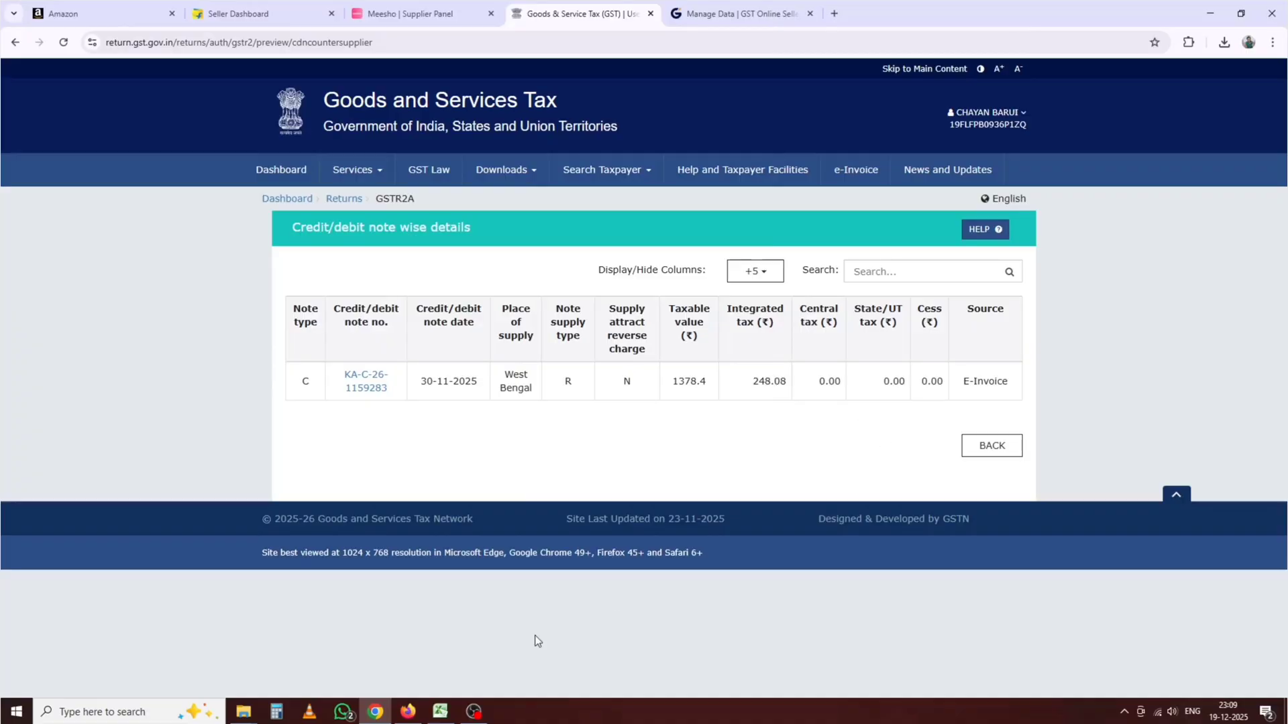
click(440, 711)
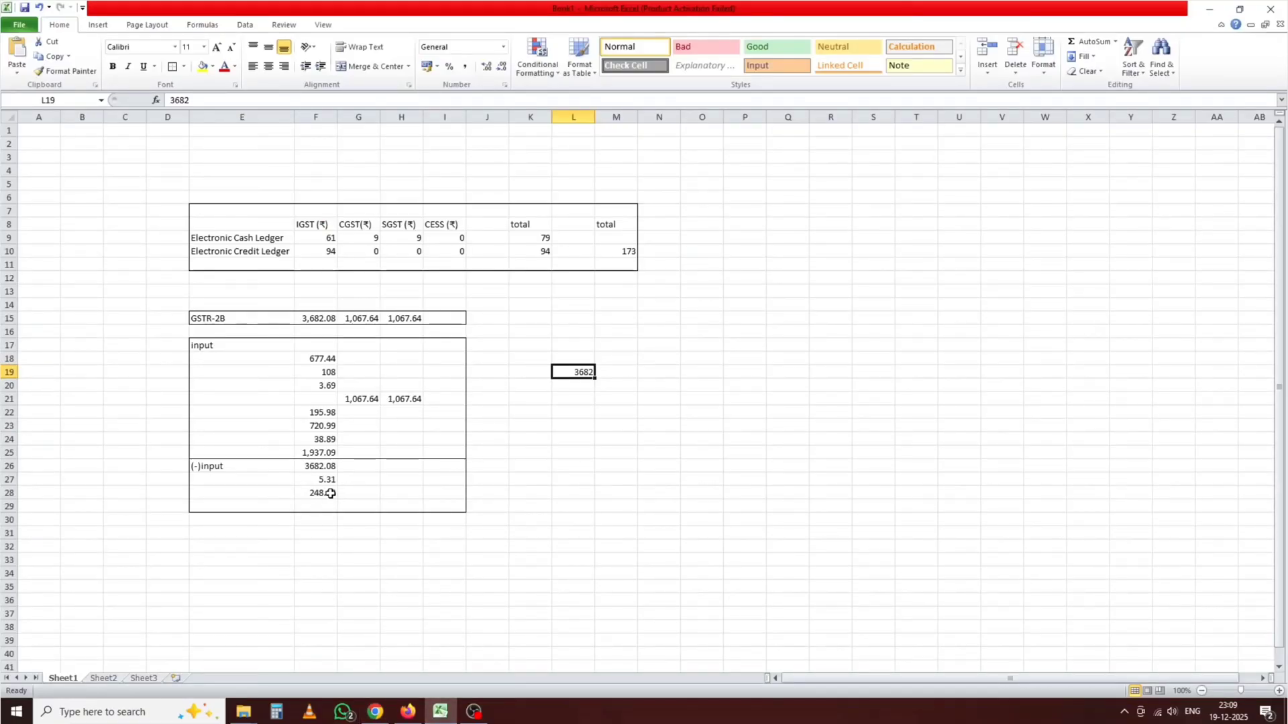
Step: Delete the =SUM(F18:F25) total from F26, leaving the 5.31 credit note in F27
click(301, 466)
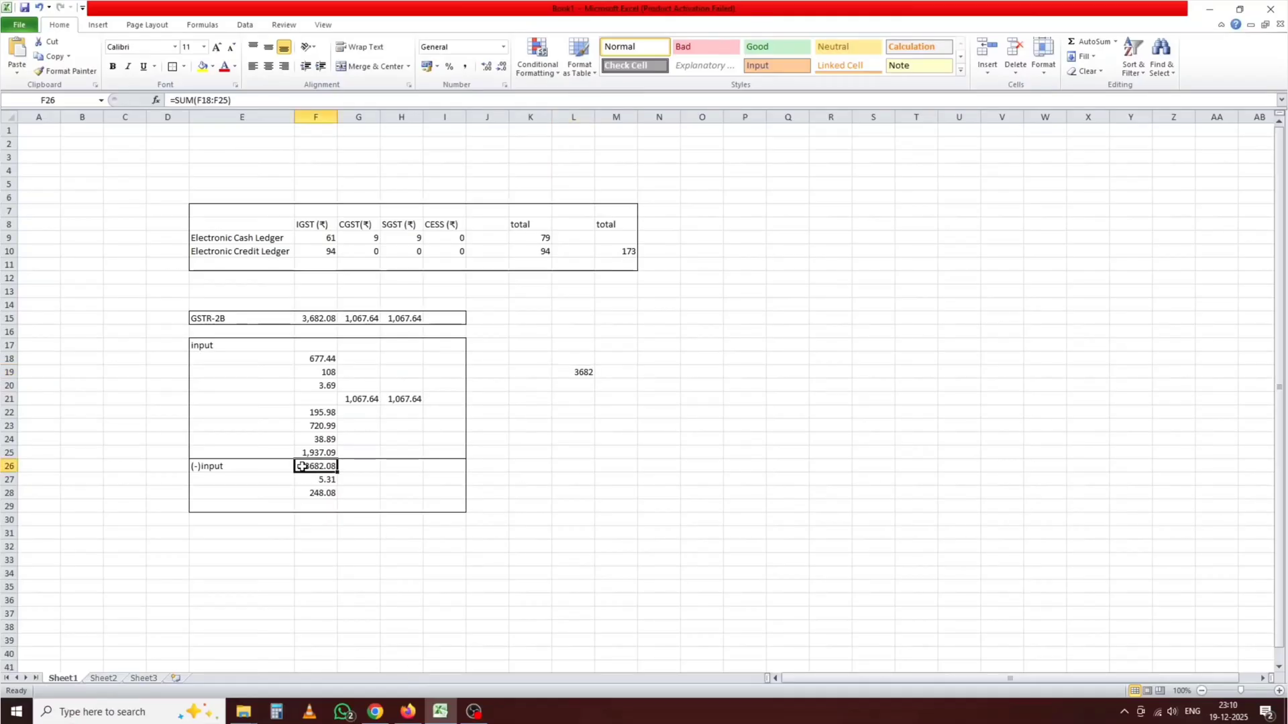
key(Delete)
click(383, 489)
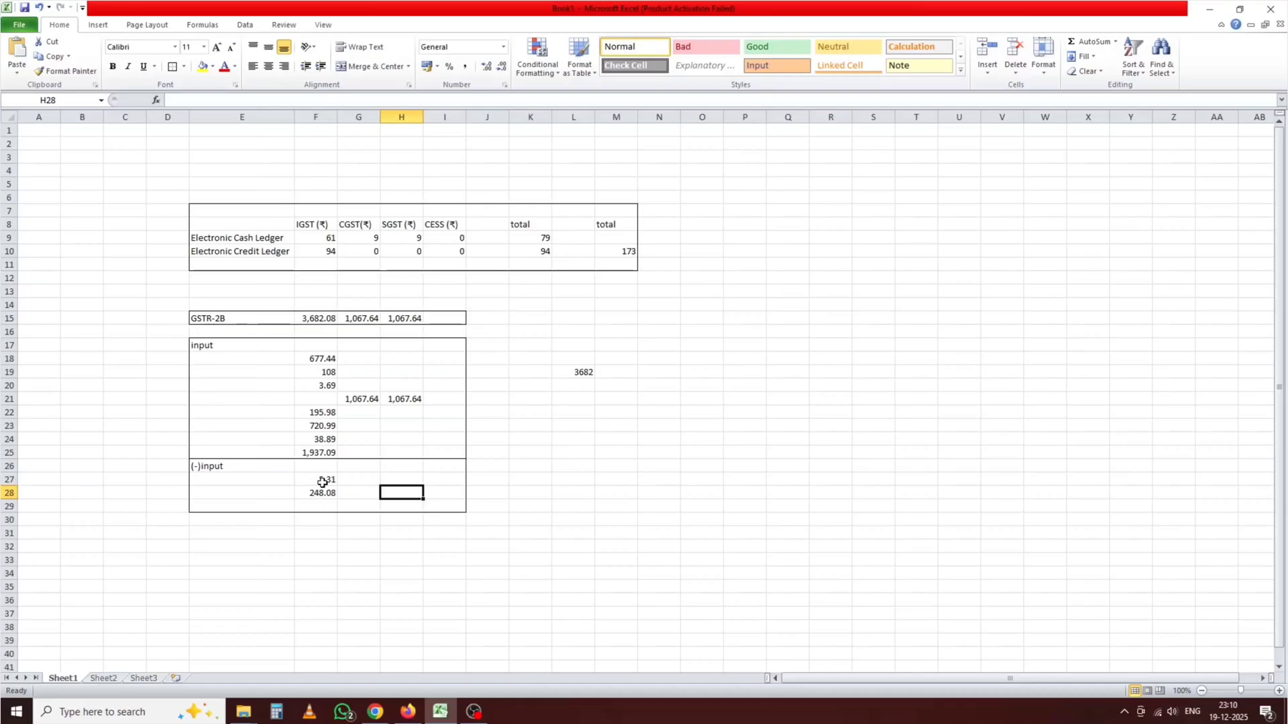
click(375, 712)
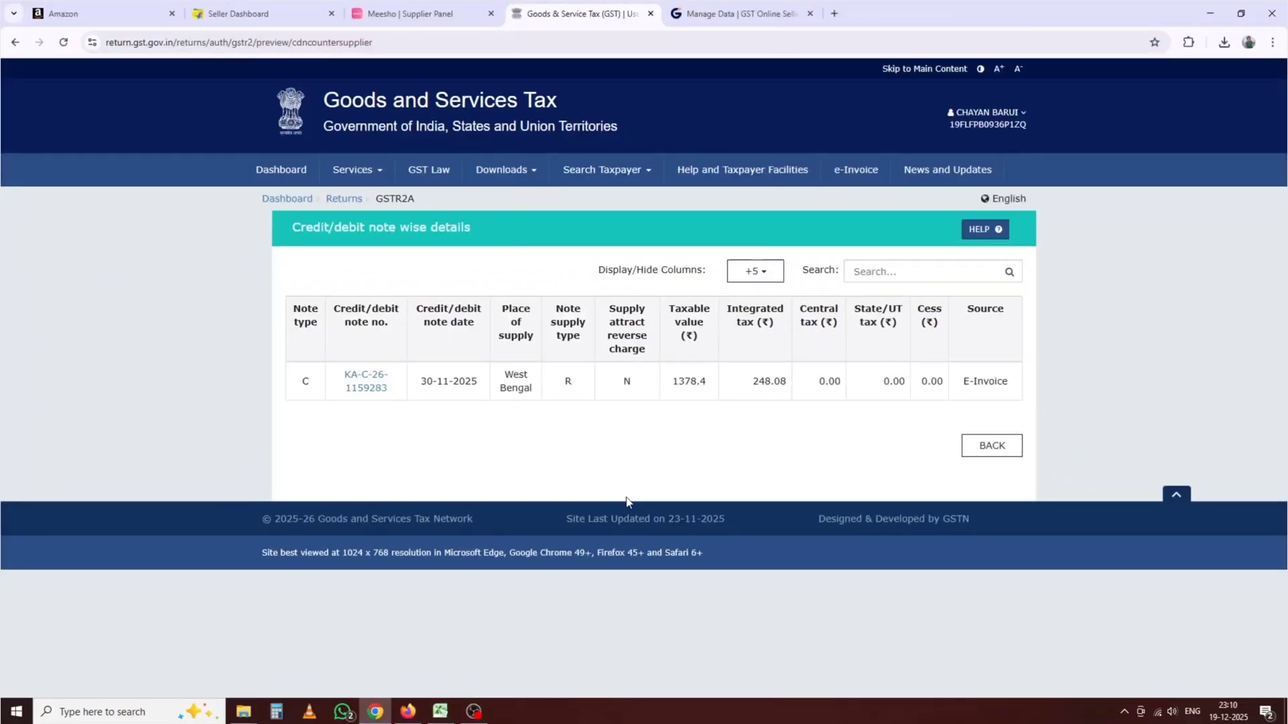
click(440, 712)
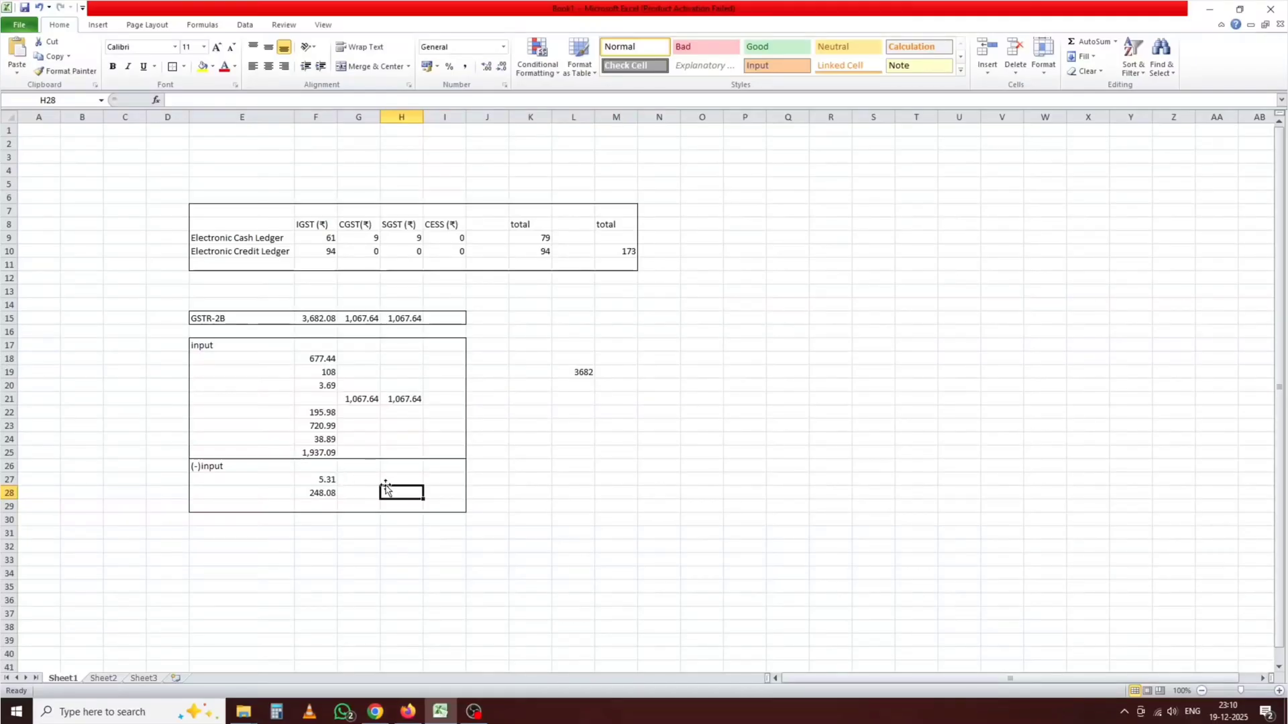
click(315, 480)
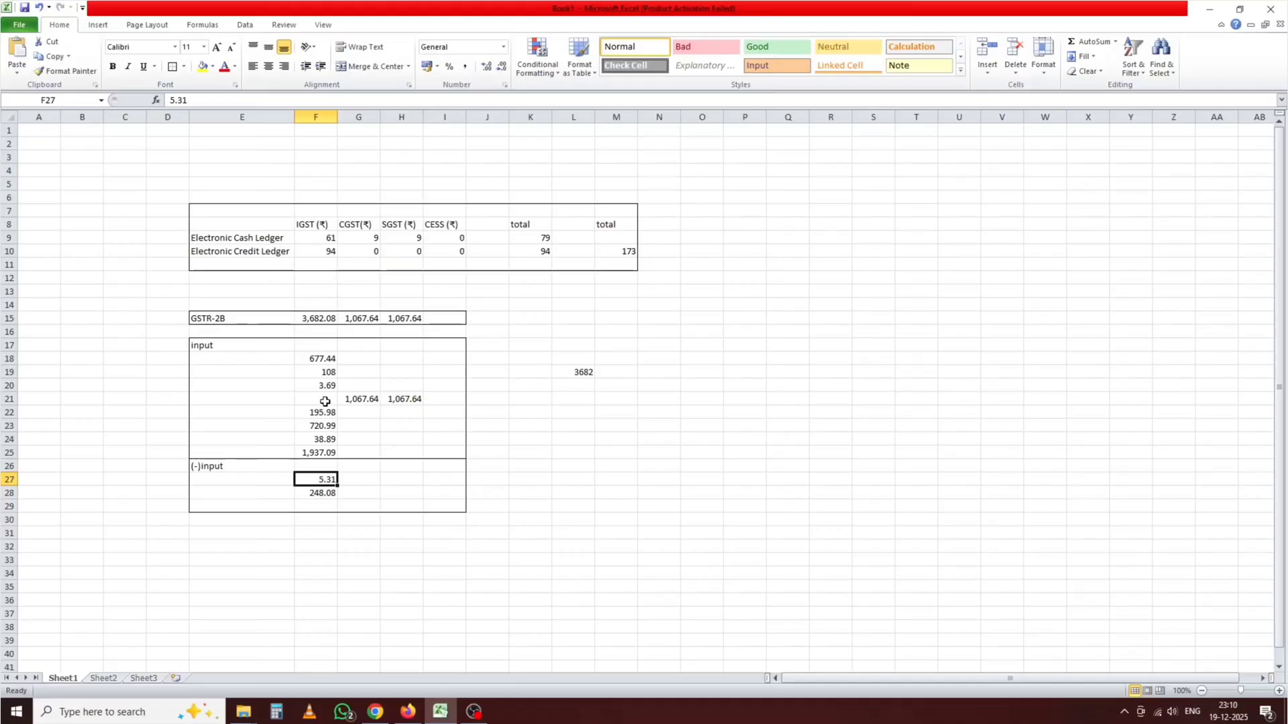
Step: Enter =L19-F27-F28 in L20, deducting the 5.31 and 248.08 credit notes from 3682
click(581, 385)
text(=)
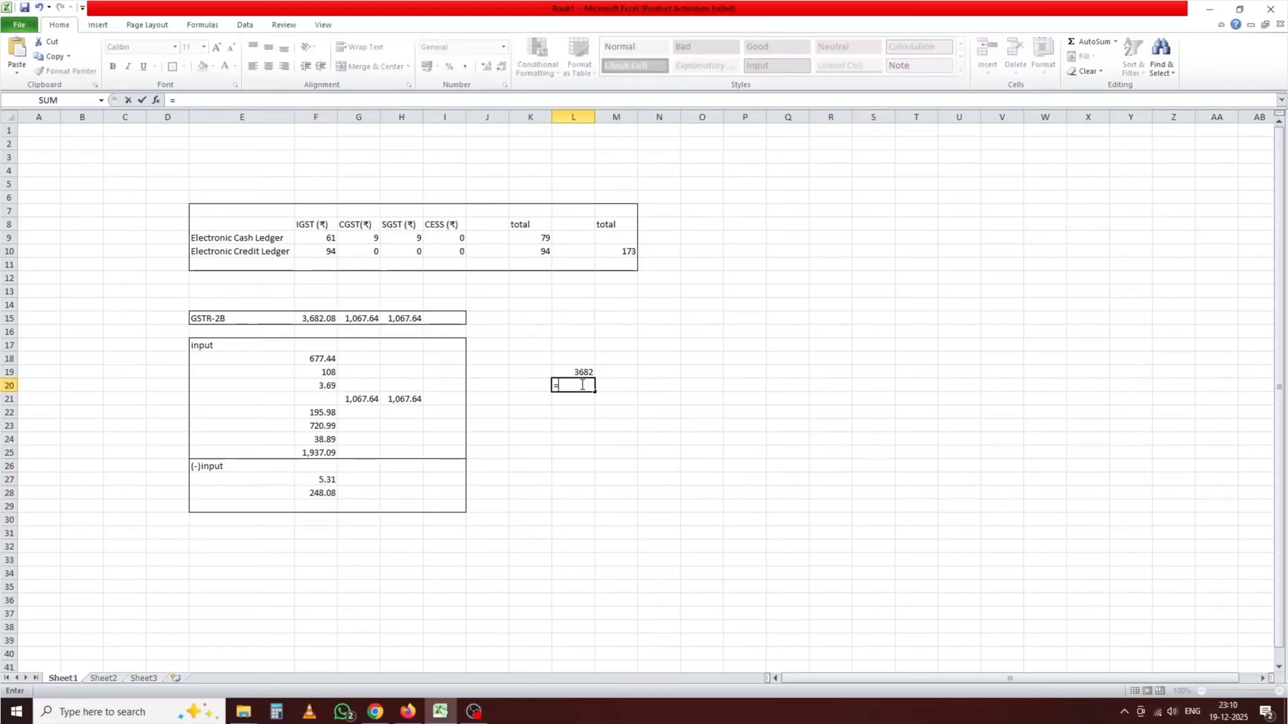
click(582, 371)
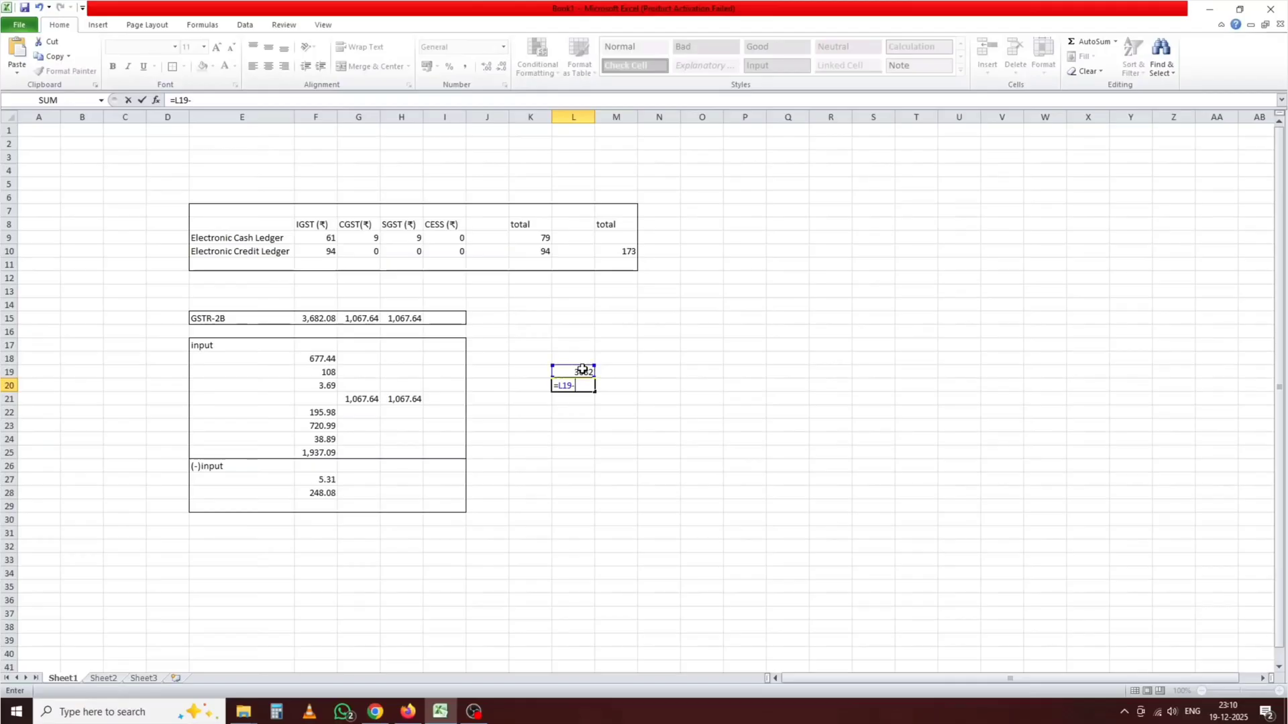
click(322, 481)
click(330, 494)
key(Return)
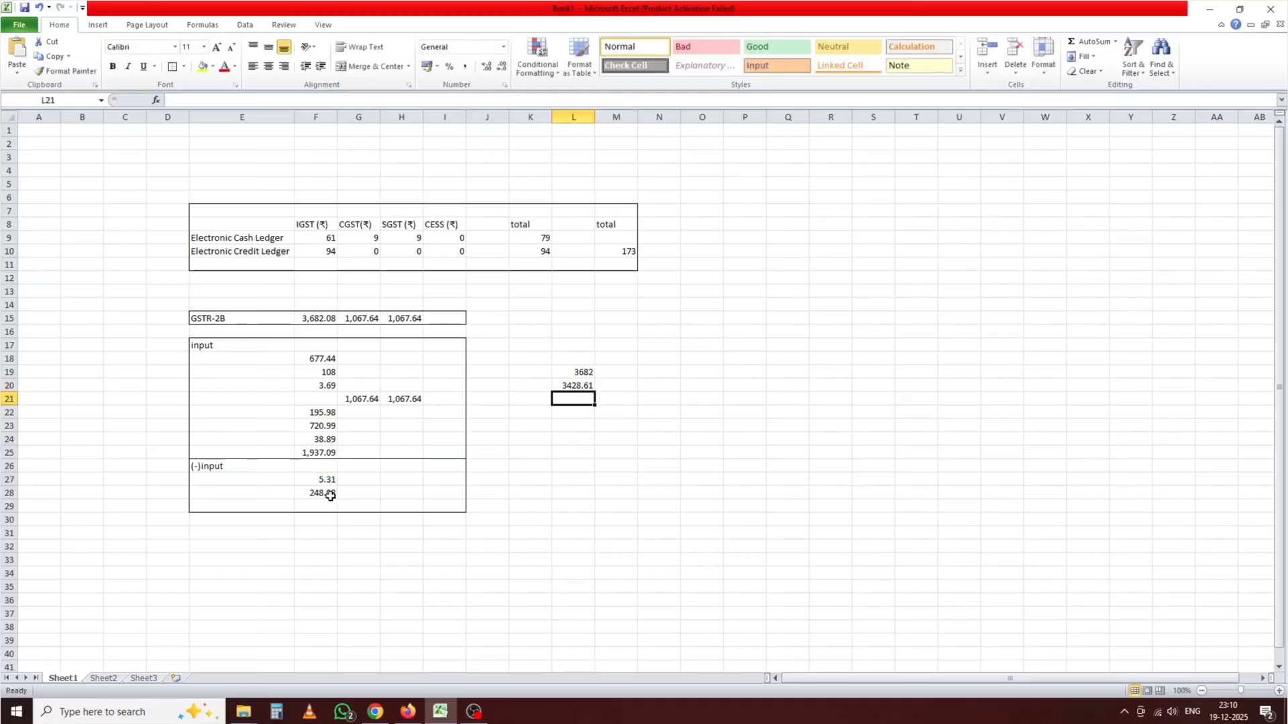
Step: Format L20 with font size 18 and a light green fill
click(584, 388)
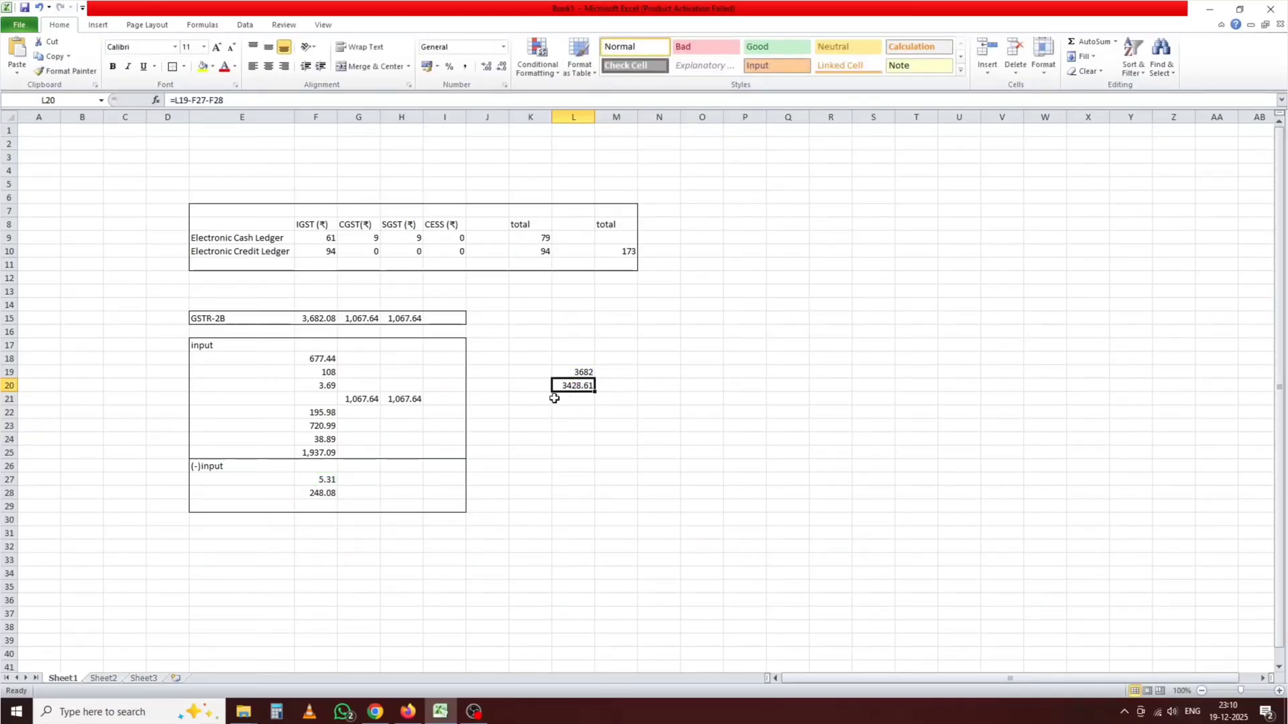
click(204, 47)
click(194, 137)
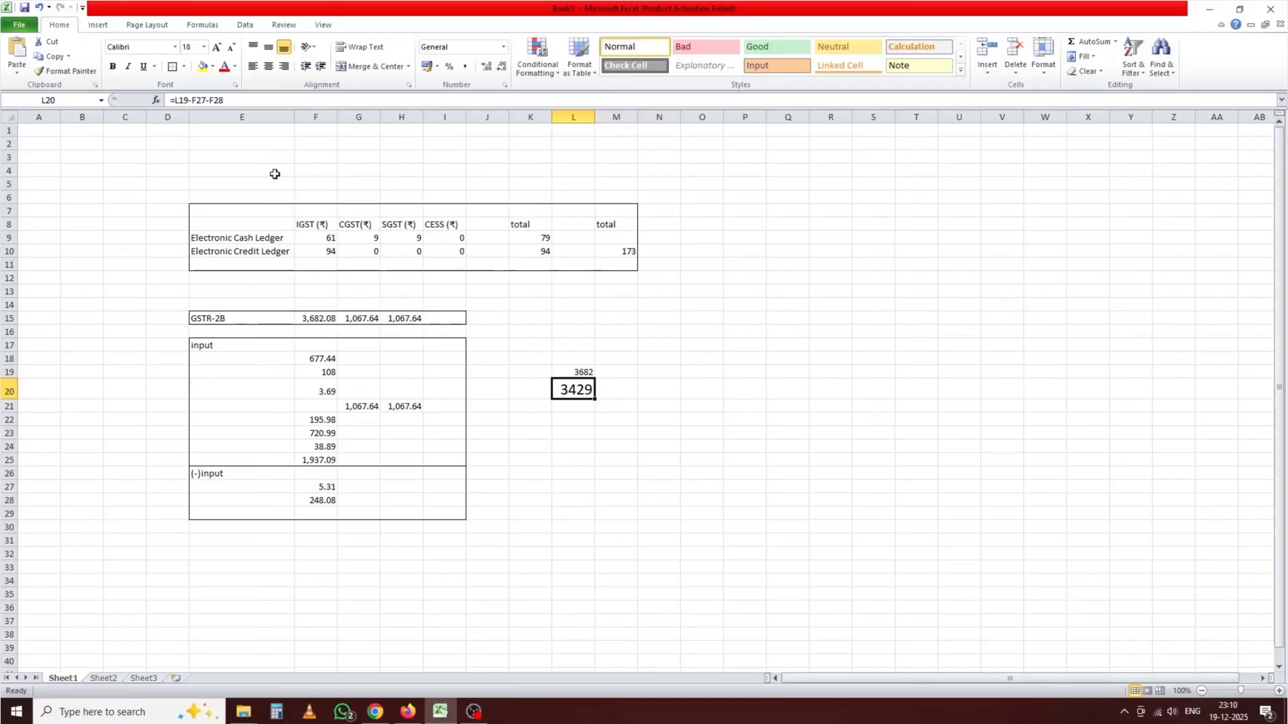
click(212, 66)
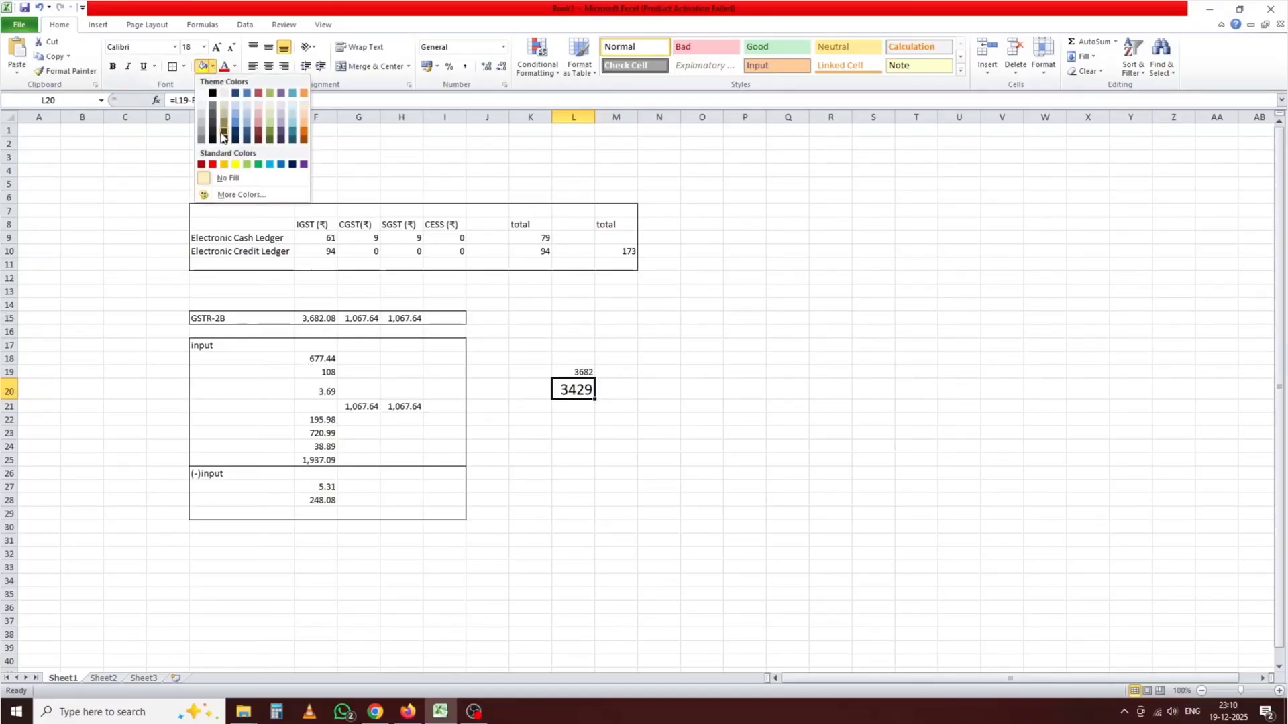
click(249, 165)
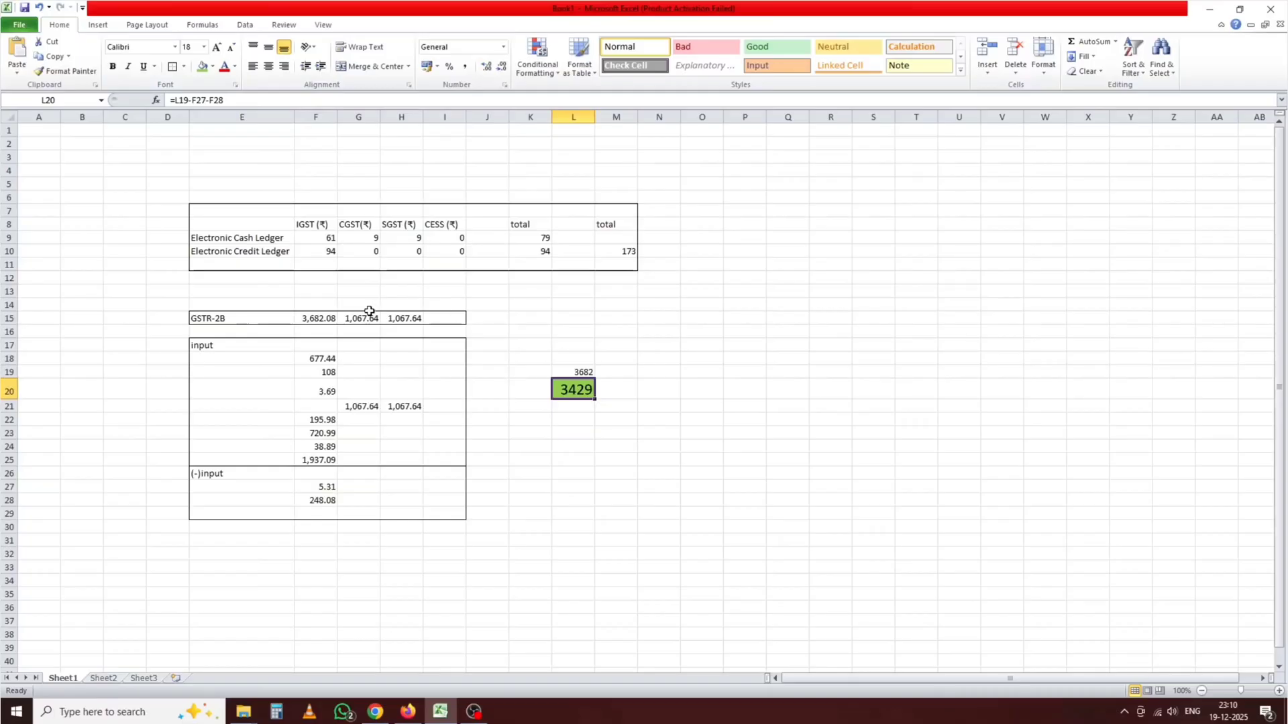
Step: Copy the 1,067.64 CGST and SGST values from G15:H15 into M20:N20
drag(369, 311, 396, 316)
right_click(396, 316)
click(421, 339)
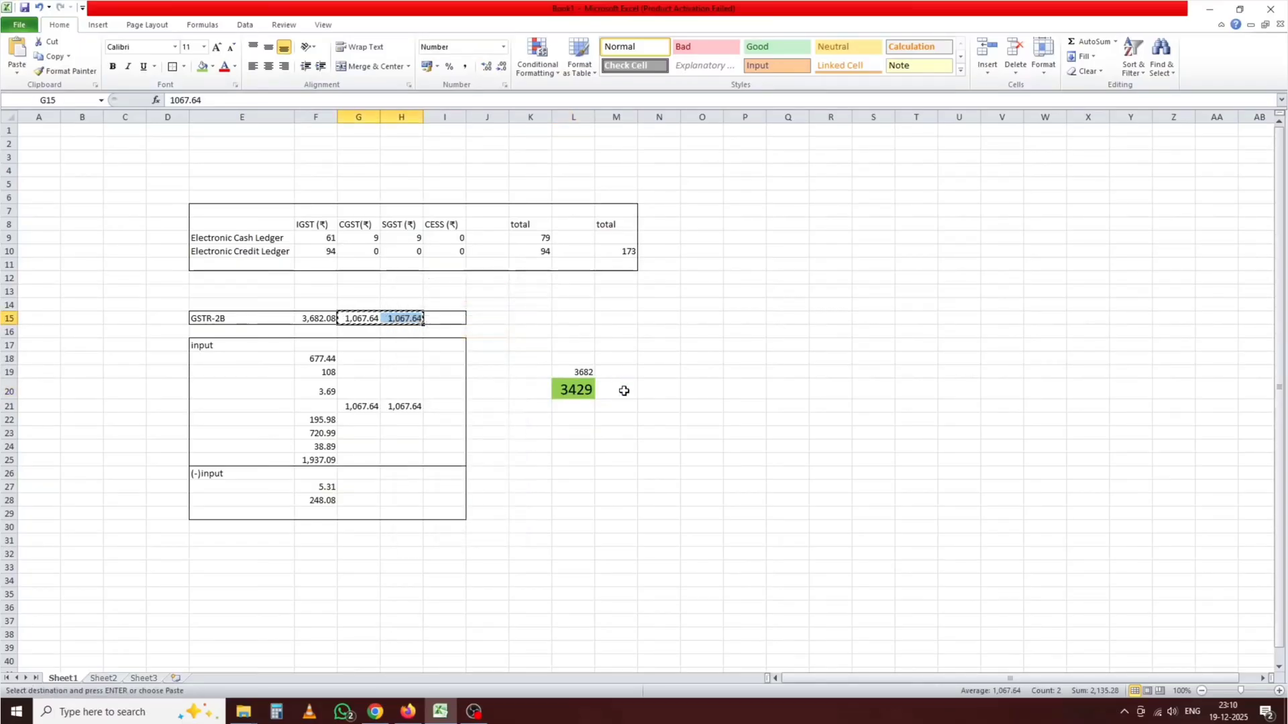
right_click(623, 390)
click(656, 442)
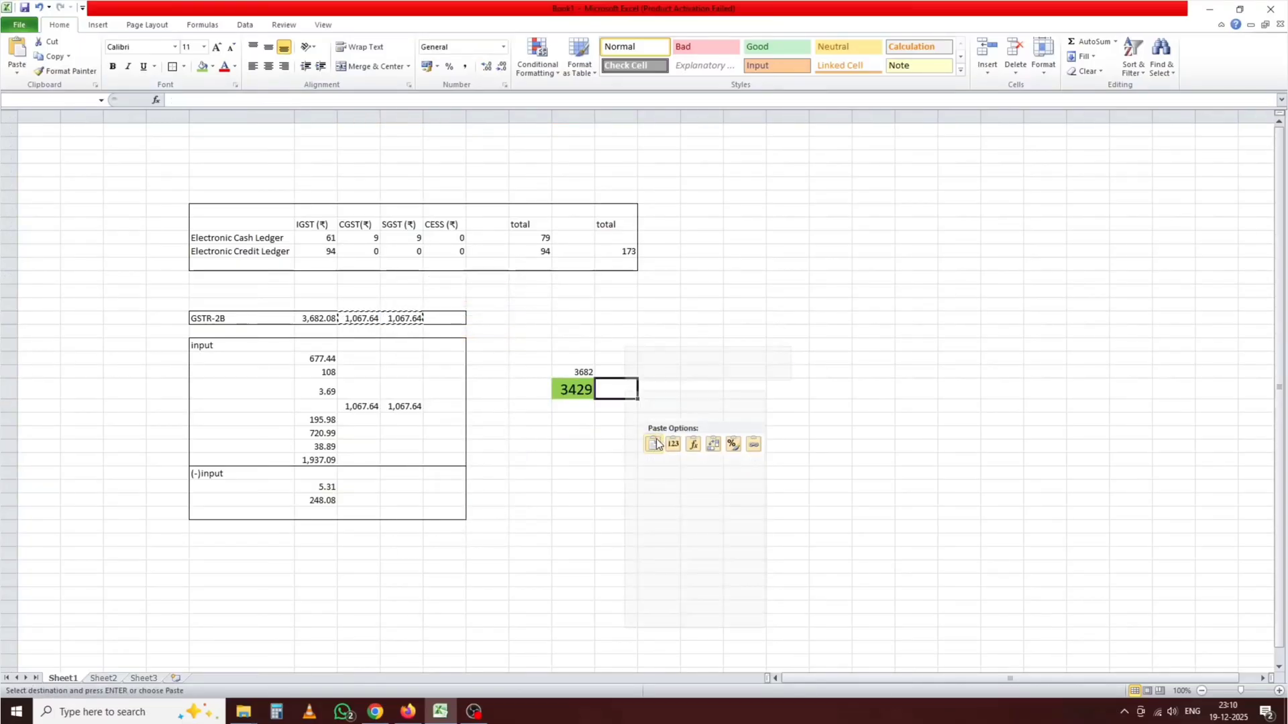
click(796, 425)
click(779, 483)
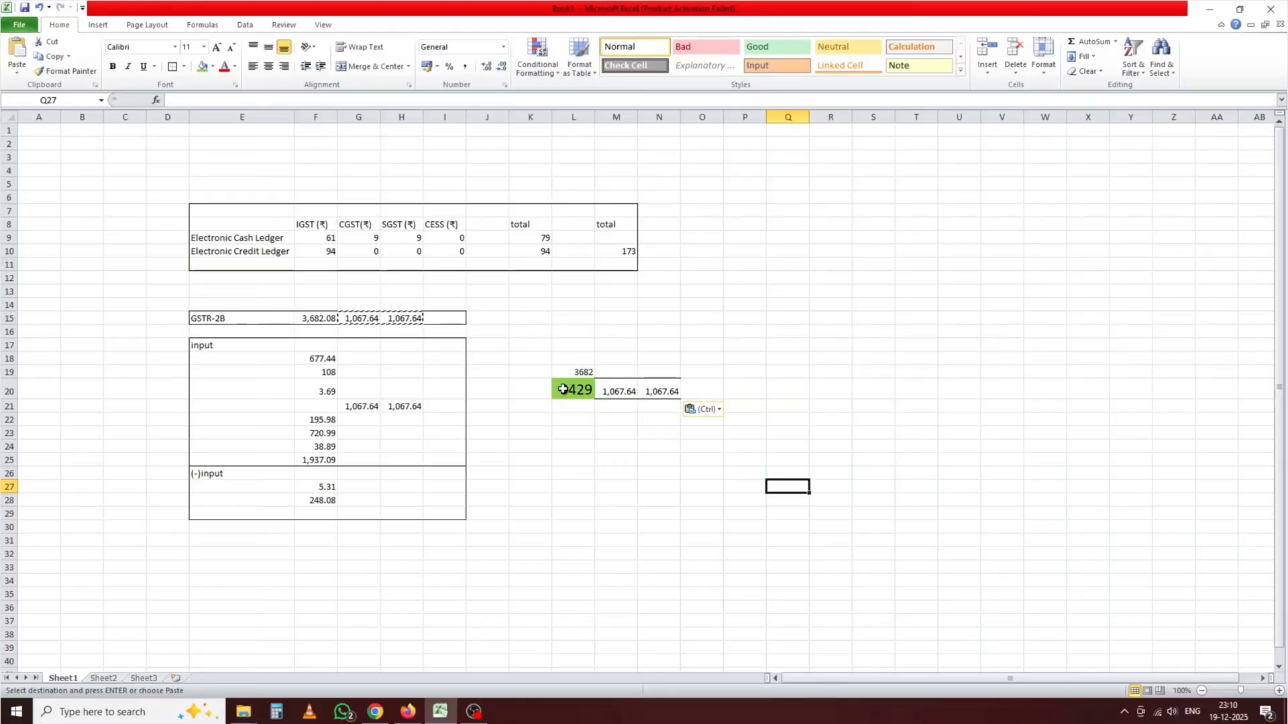
click(620, 391)
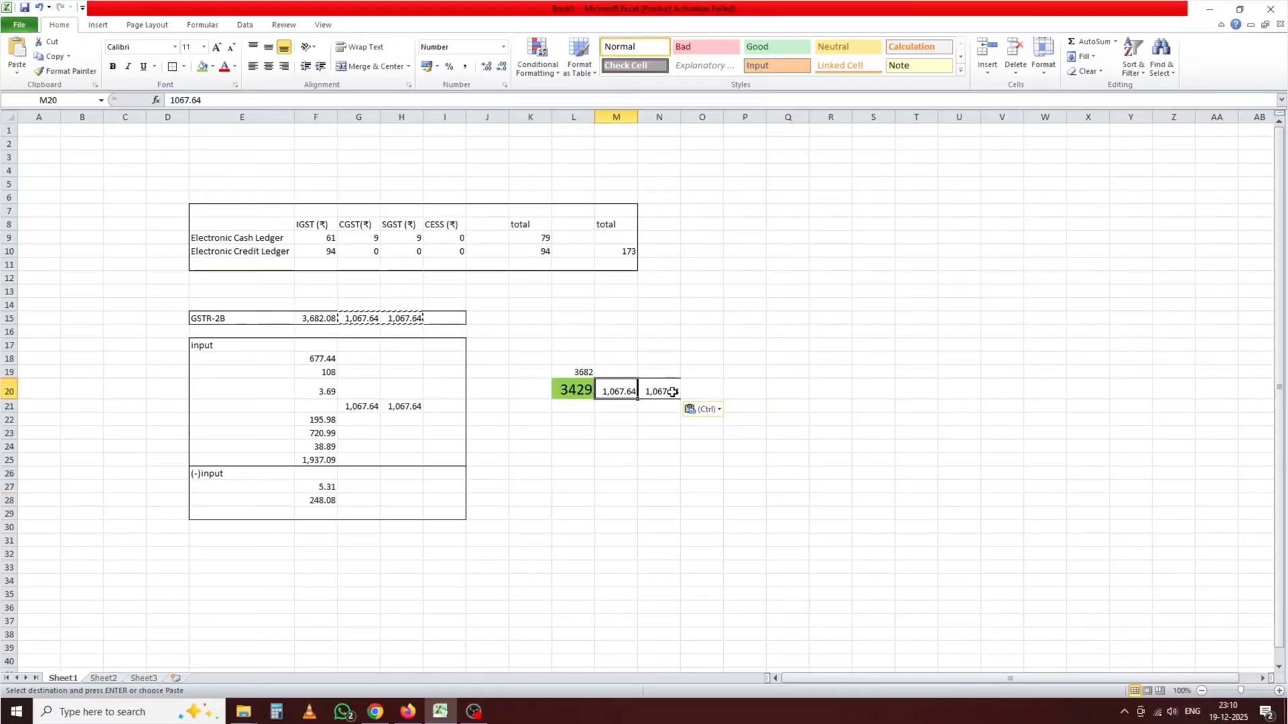
click(672, 389)
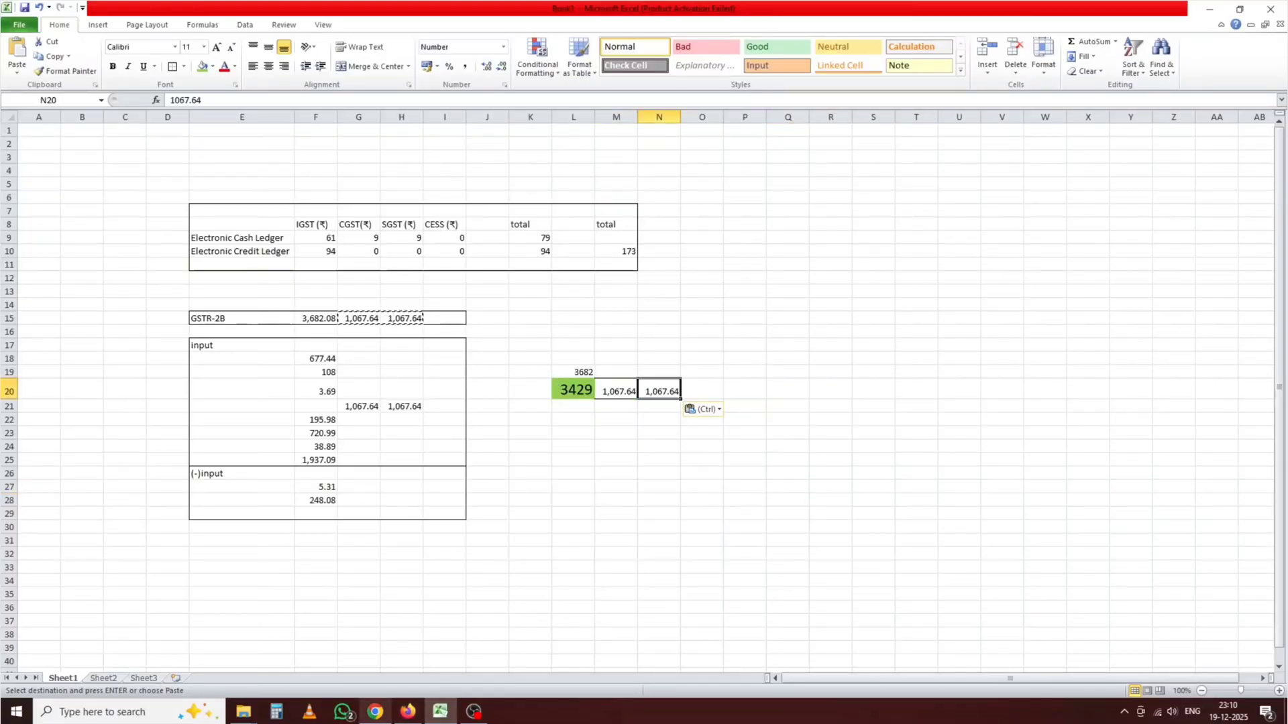
click(376, 712)
Step: Leave the supplier-wise credit note list and return to the returns dashboard
click(992, 446)
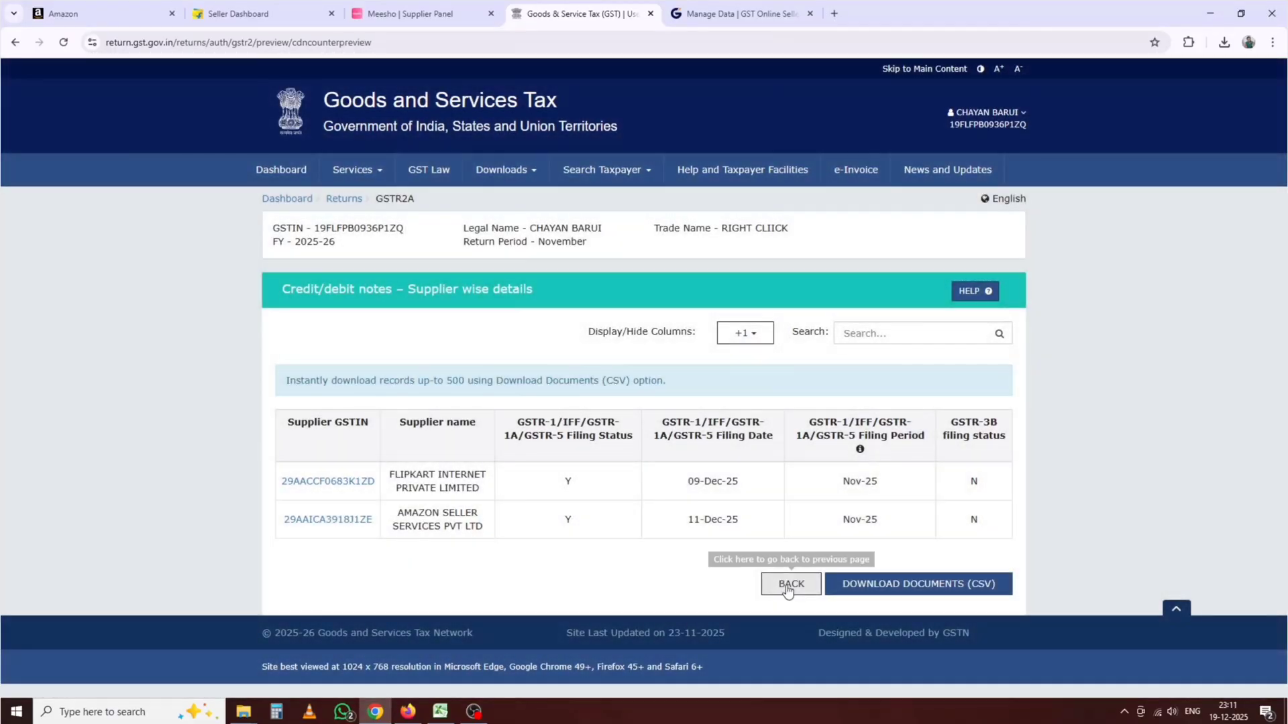
click(788, 585)
scroll(611, 399, down, 5)
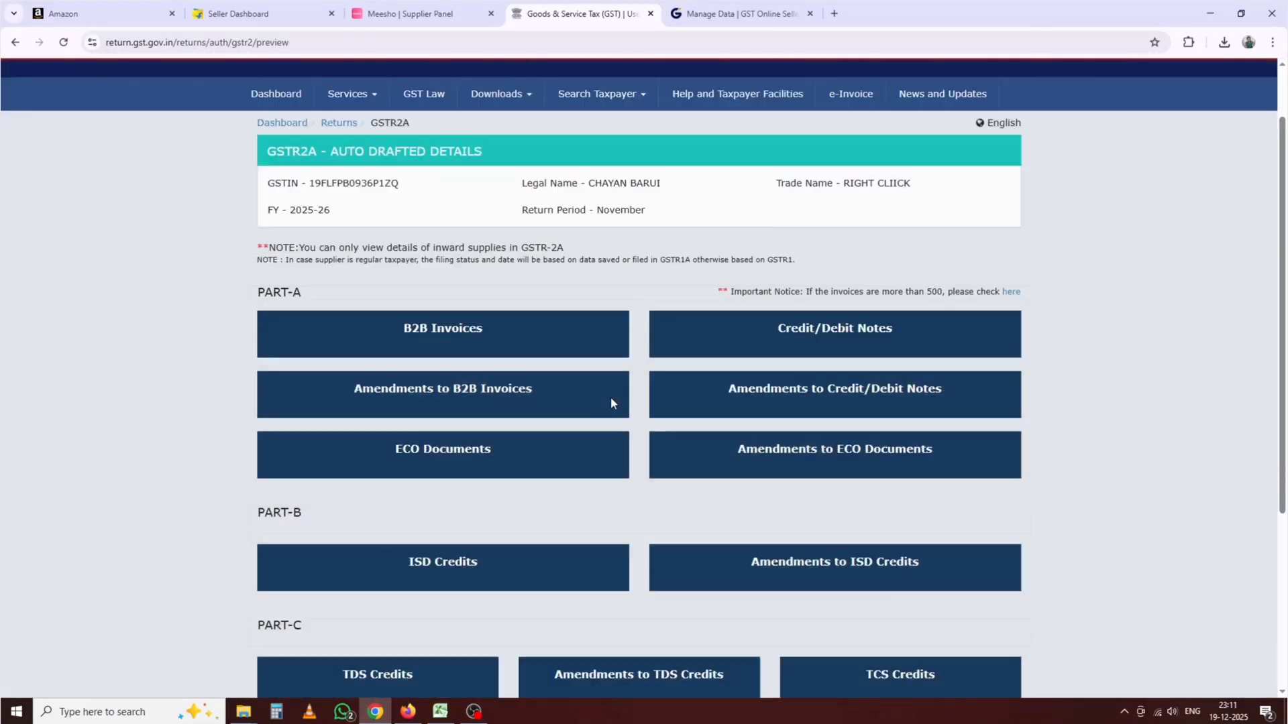
click(990, 616)
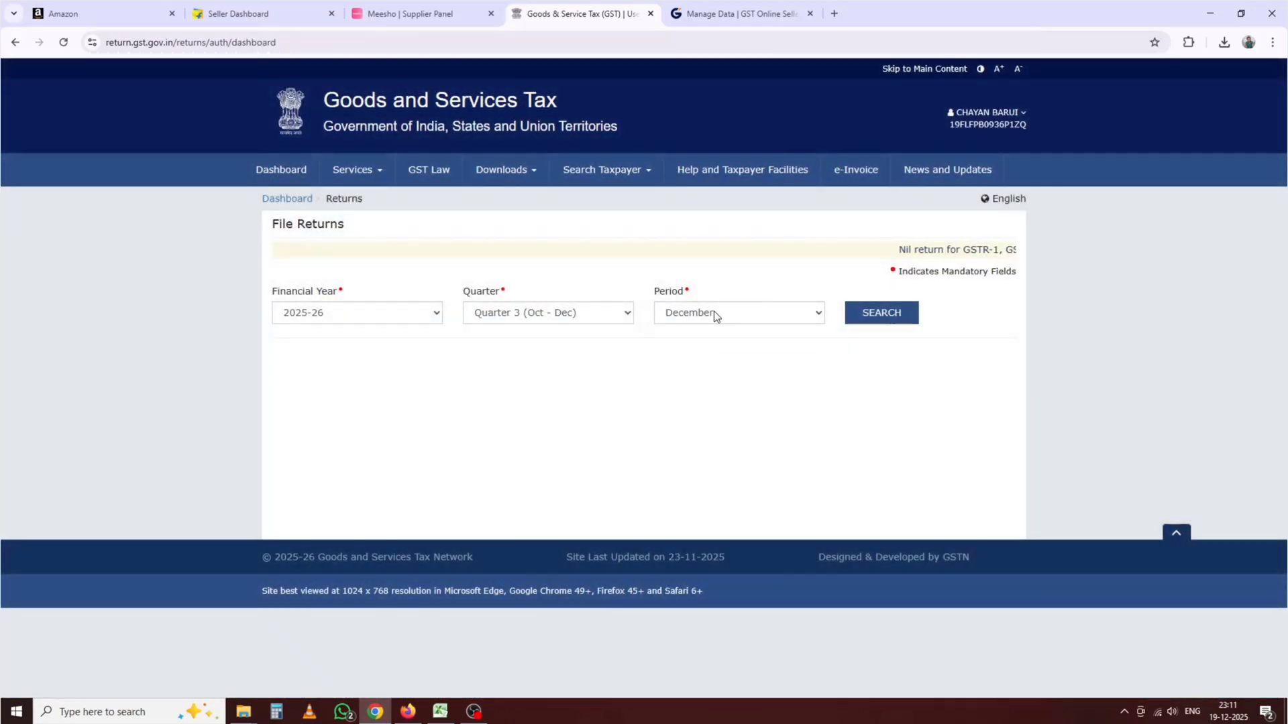
Step: Search the returns for the November period and scroll to the return tiles
click(714, 311)
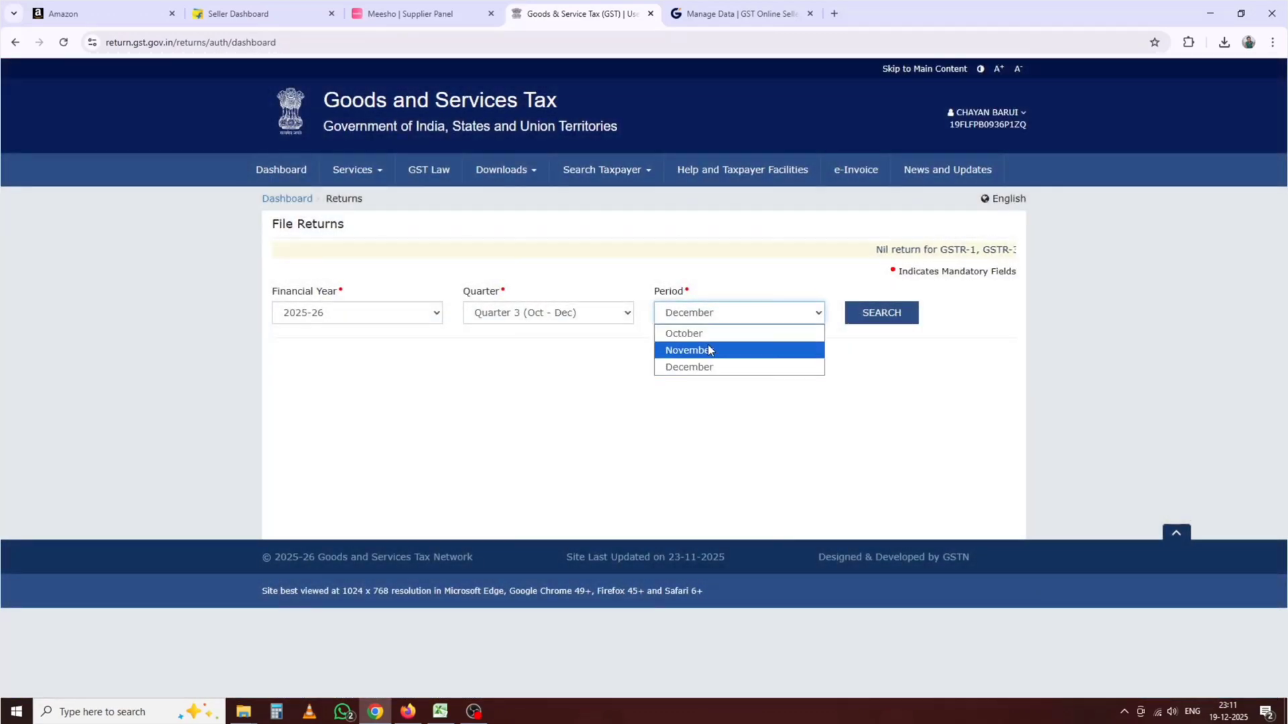
click(709, 351)
click(908, 314)
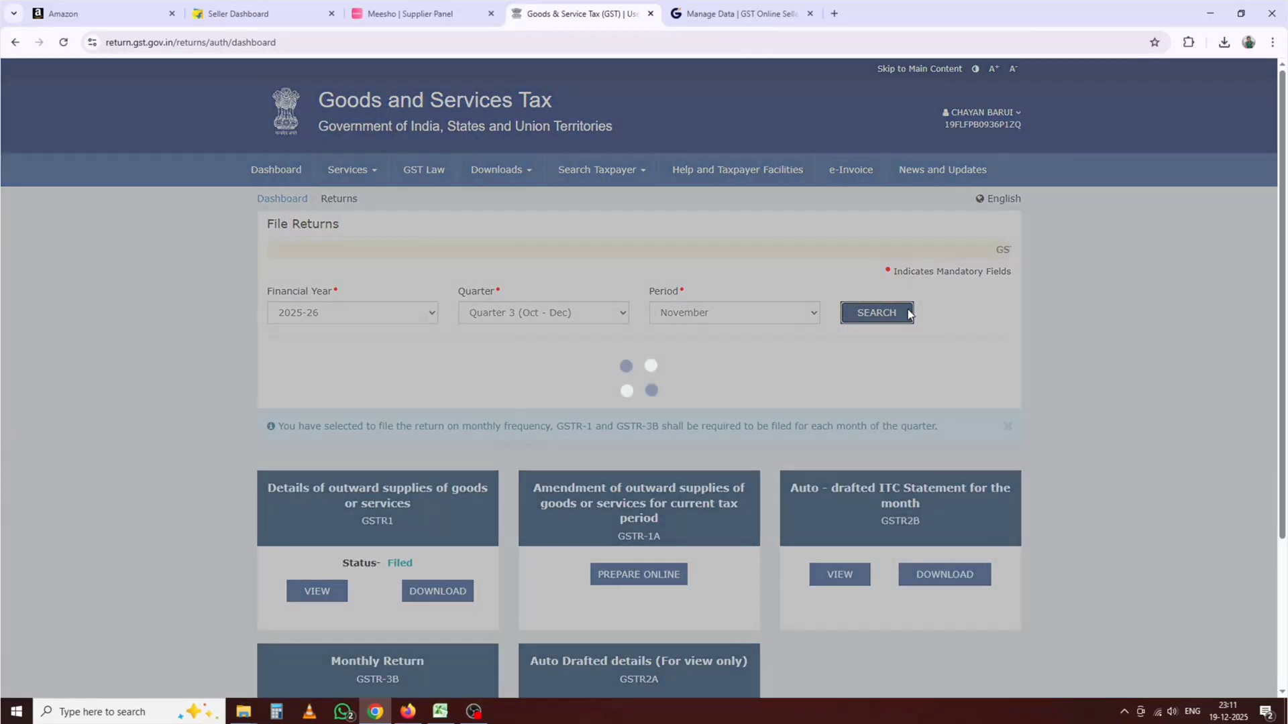
scroll(830, 426, down, 2)
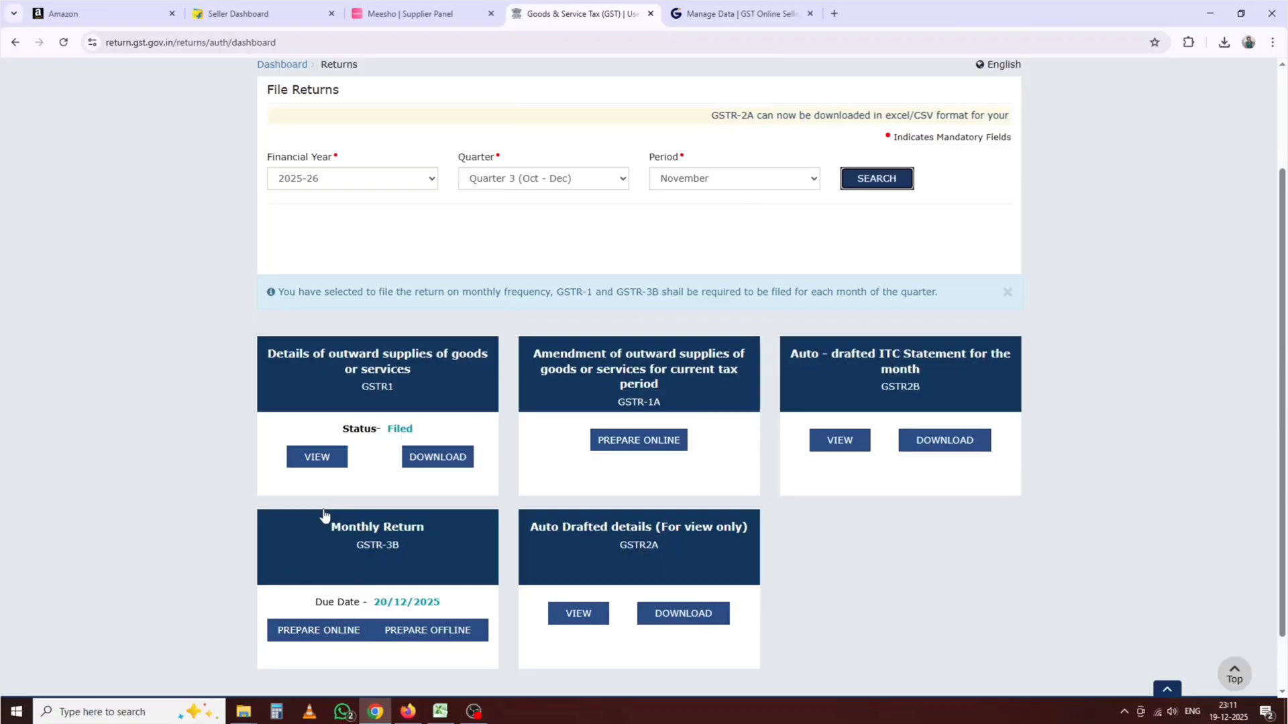
Step: Prepare the November GSTR-3B online, dismiss the summary notice, and view its tax tiles
click(308, 630)
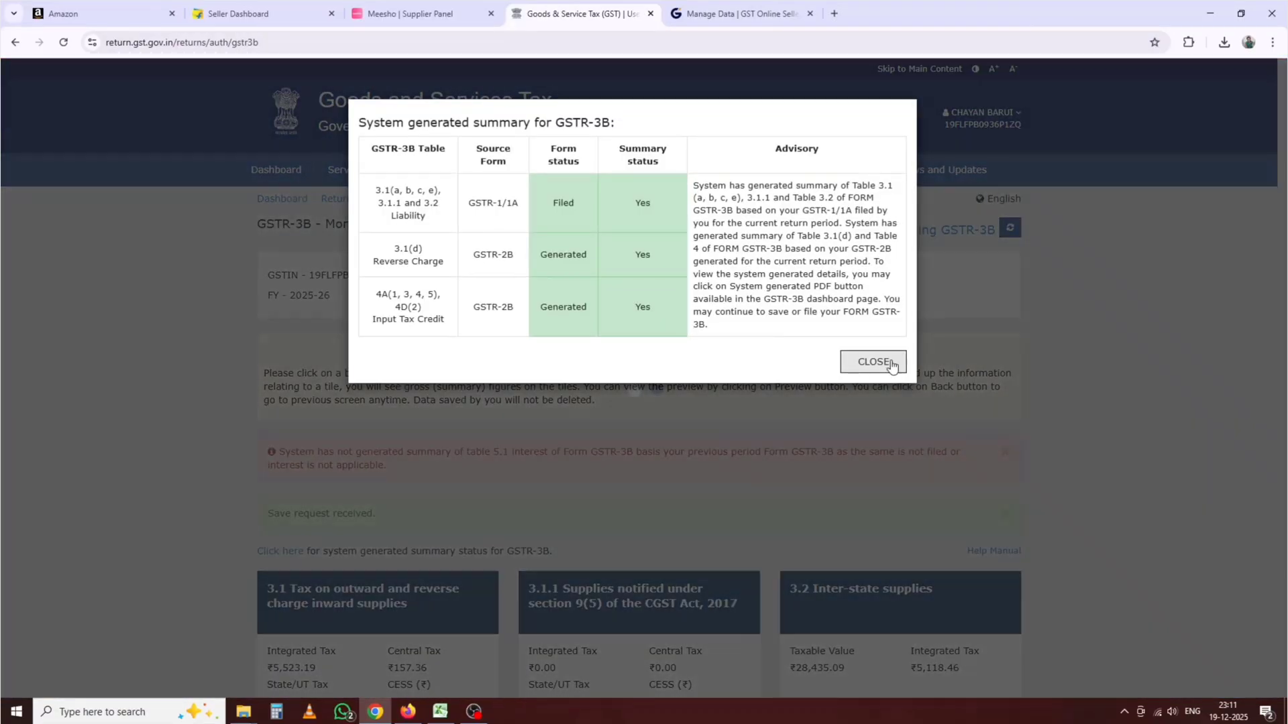
click(891, 366)
scroll(764, 423, down, 4)
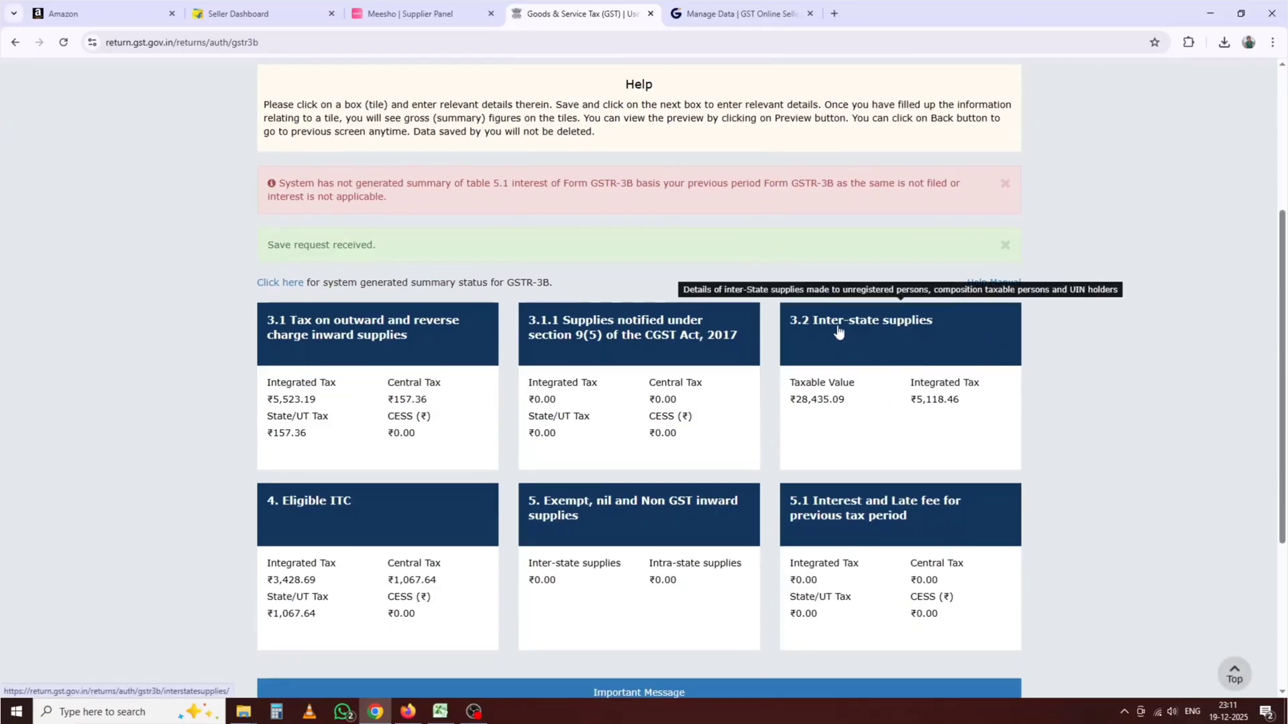
scroll(651, 619, down, 1)
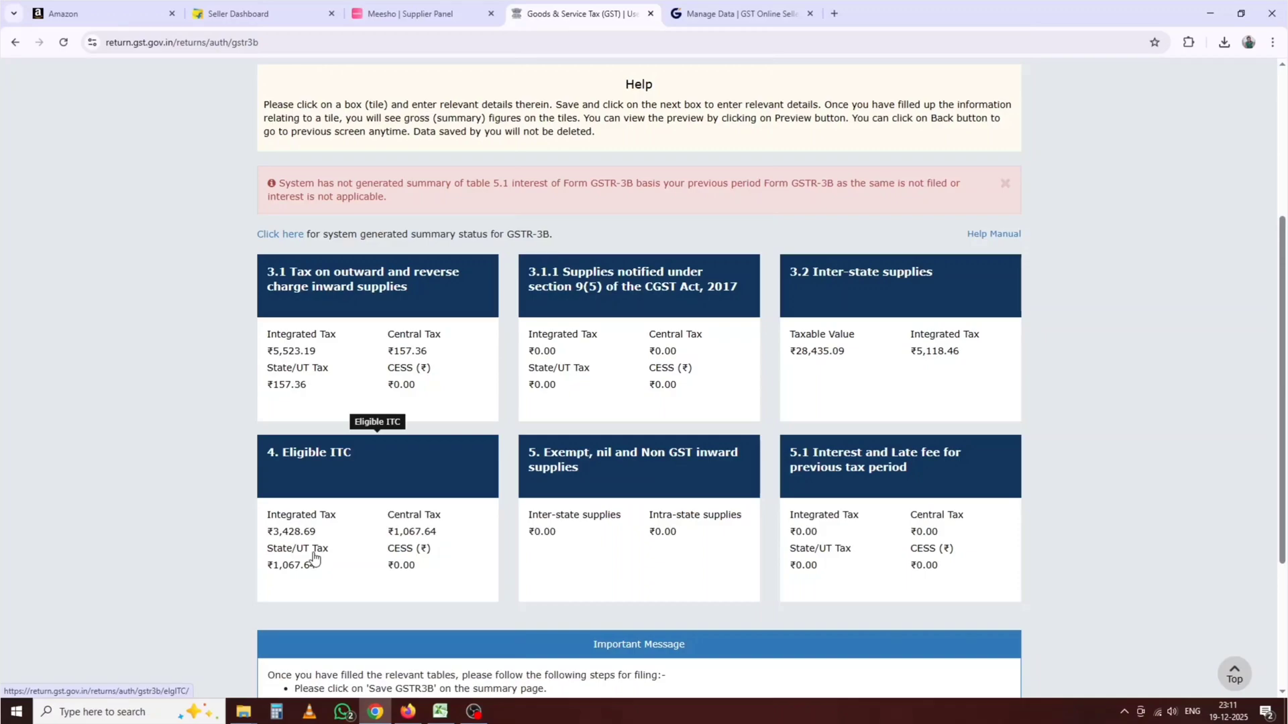
click(441, 712)
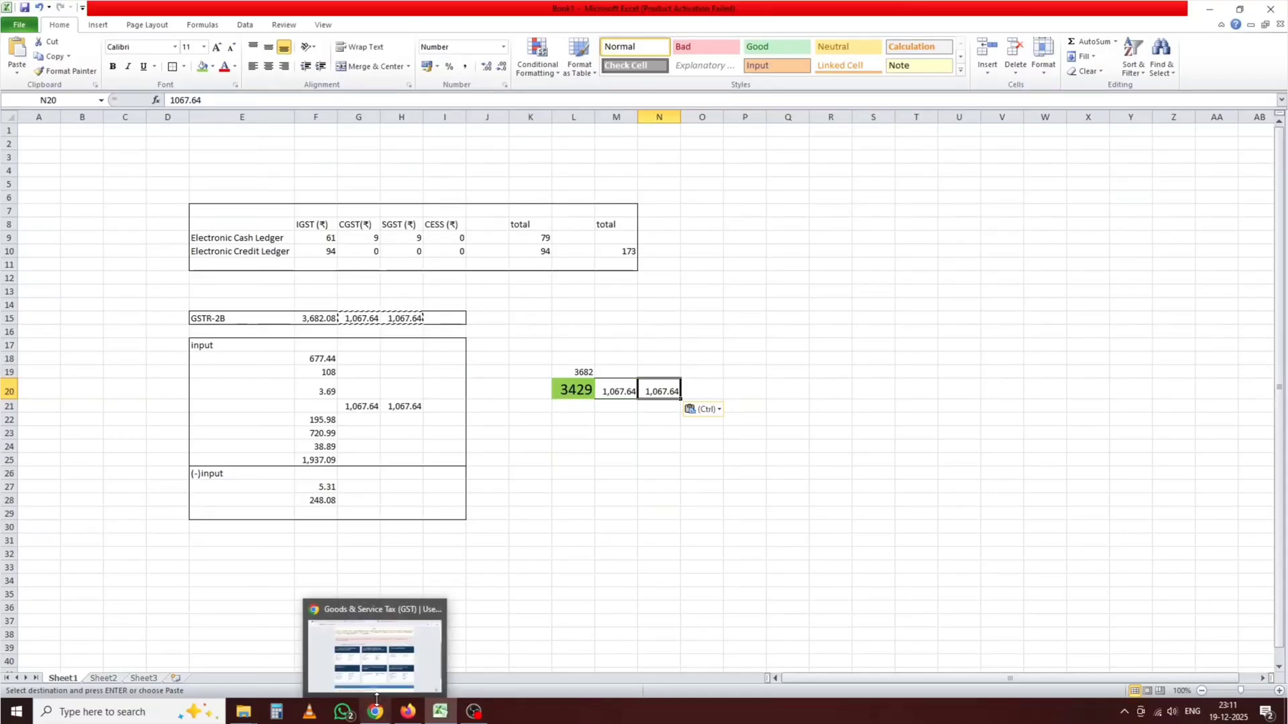
Step: Return to the November GSTR-3B tiles page in the browser
click(373, 661)
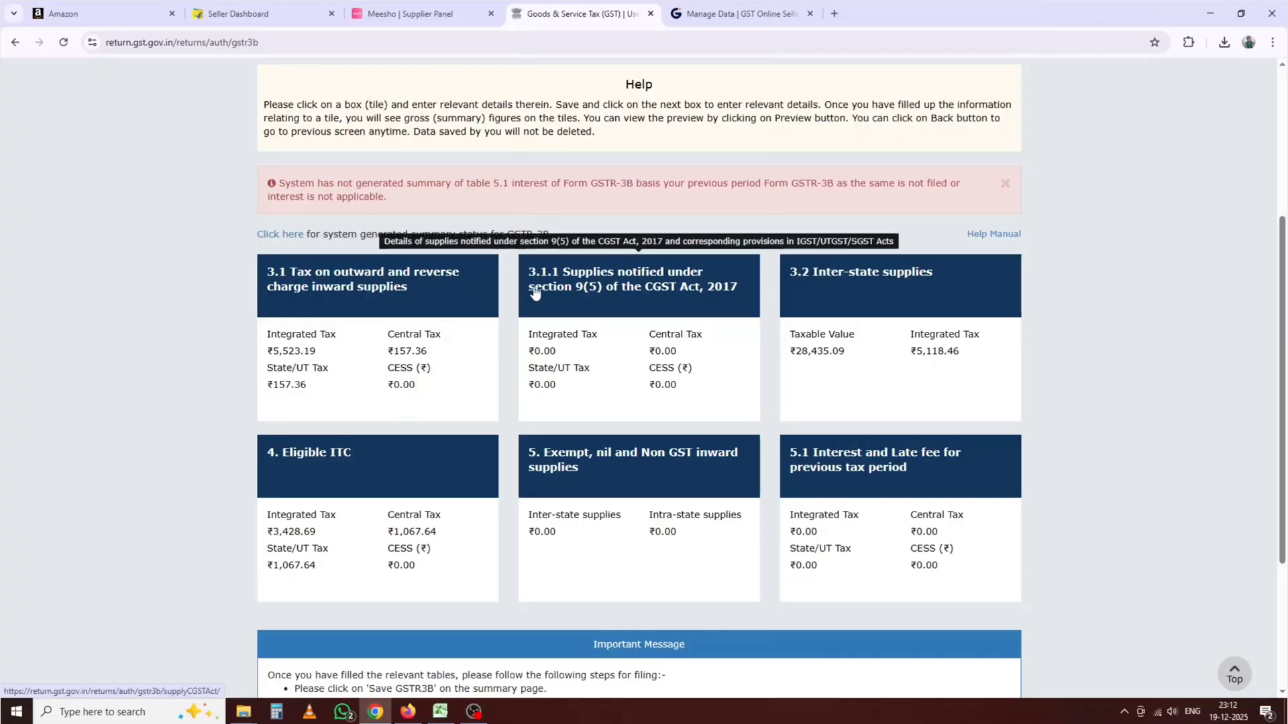
Step: Go back to the returns dashboard and search the November returns
scroll(378, 288, down, 3)
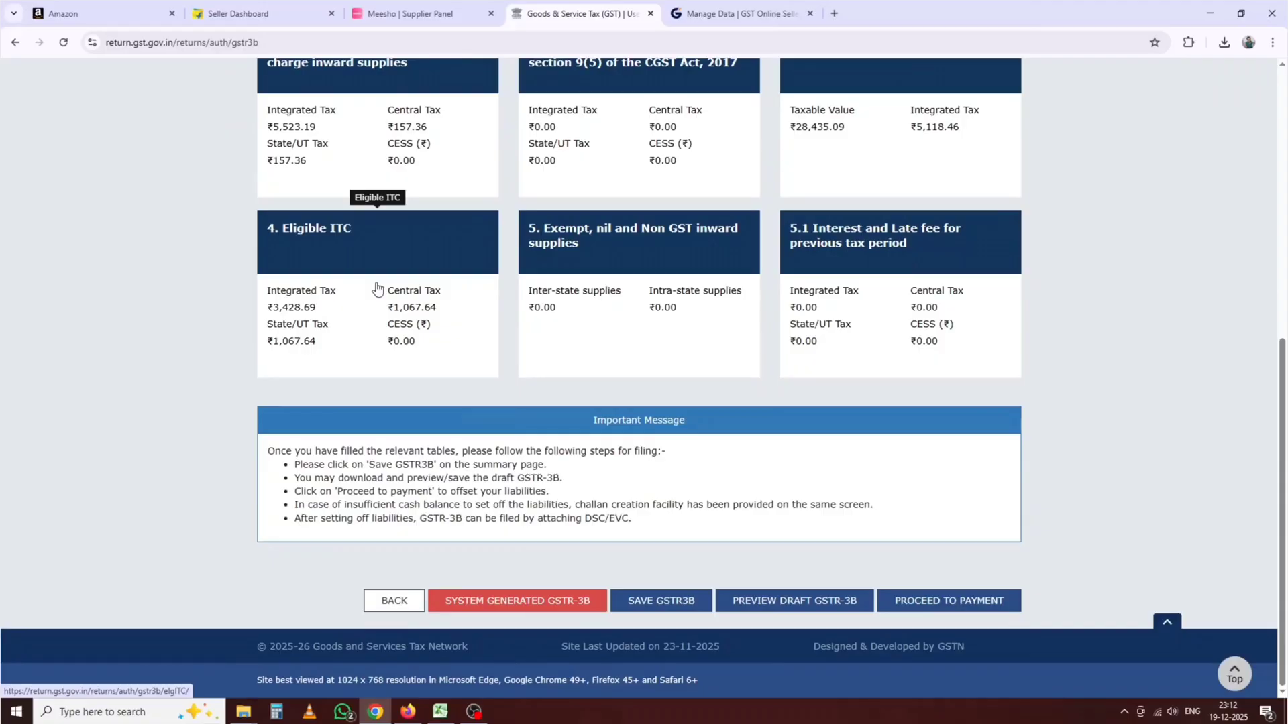
click(391, 602)
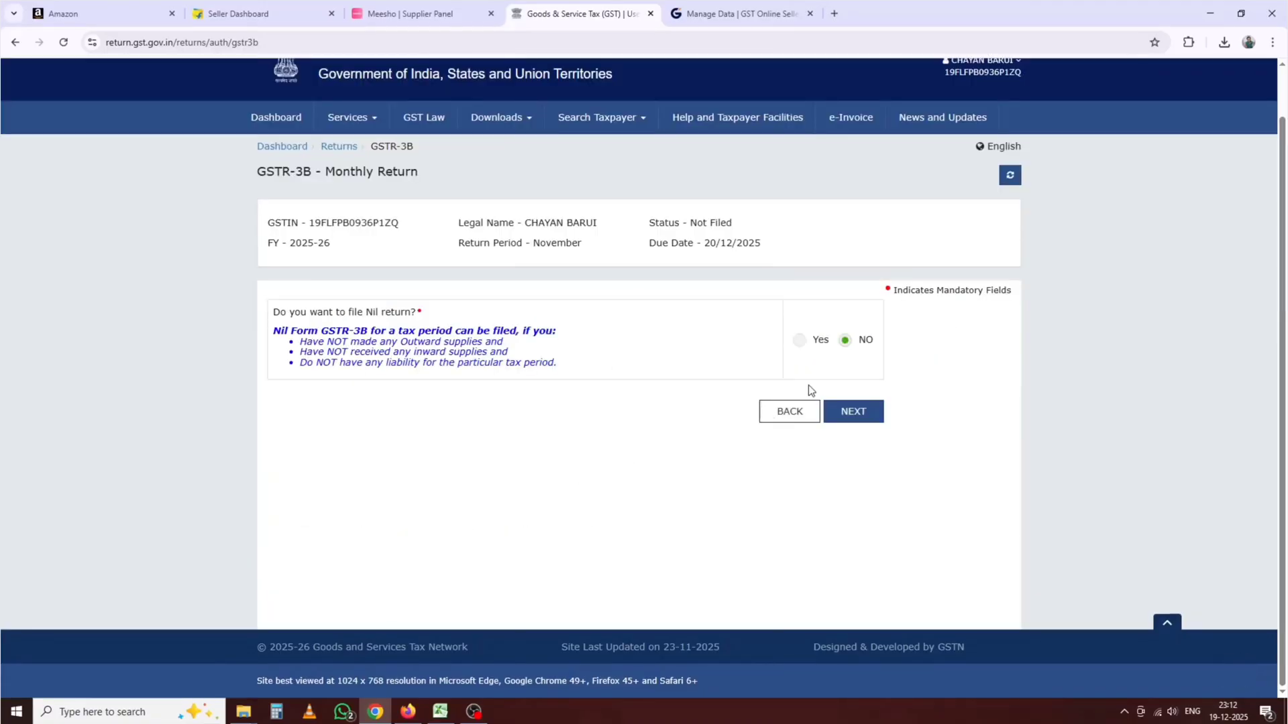
click(788, 417)
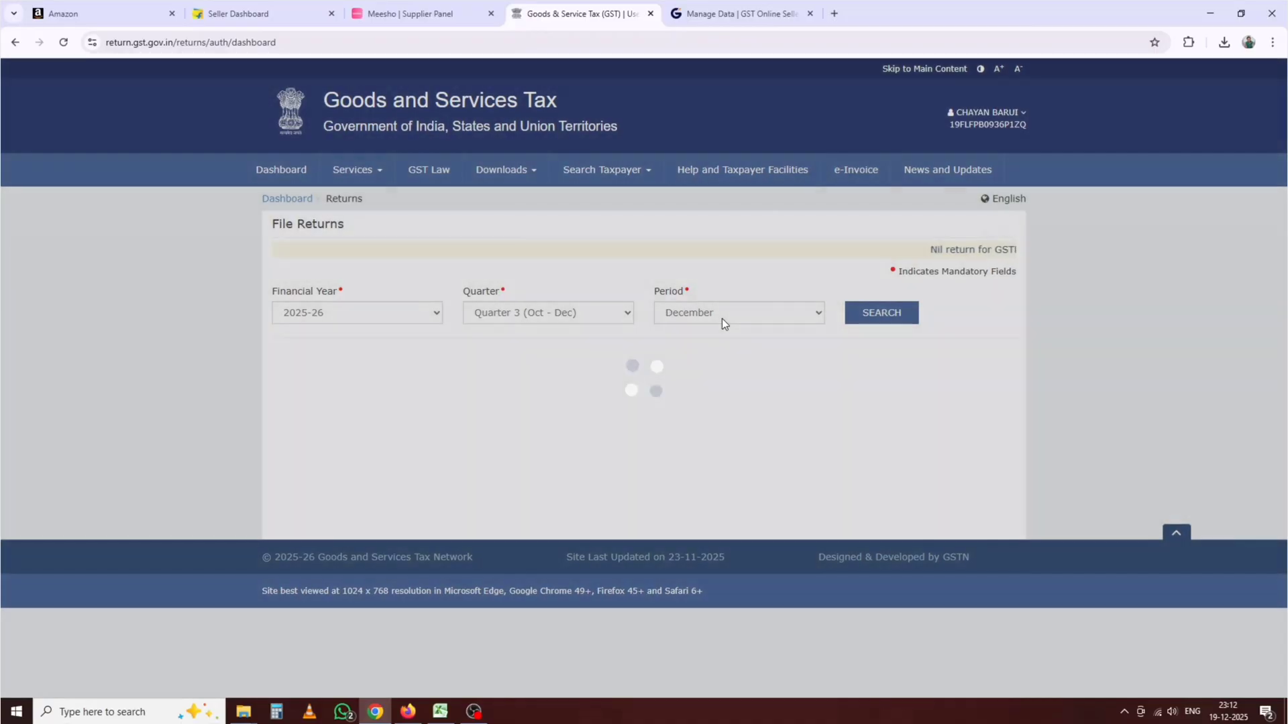
click(721, 319)
click(724, 348)
click(847, 318)
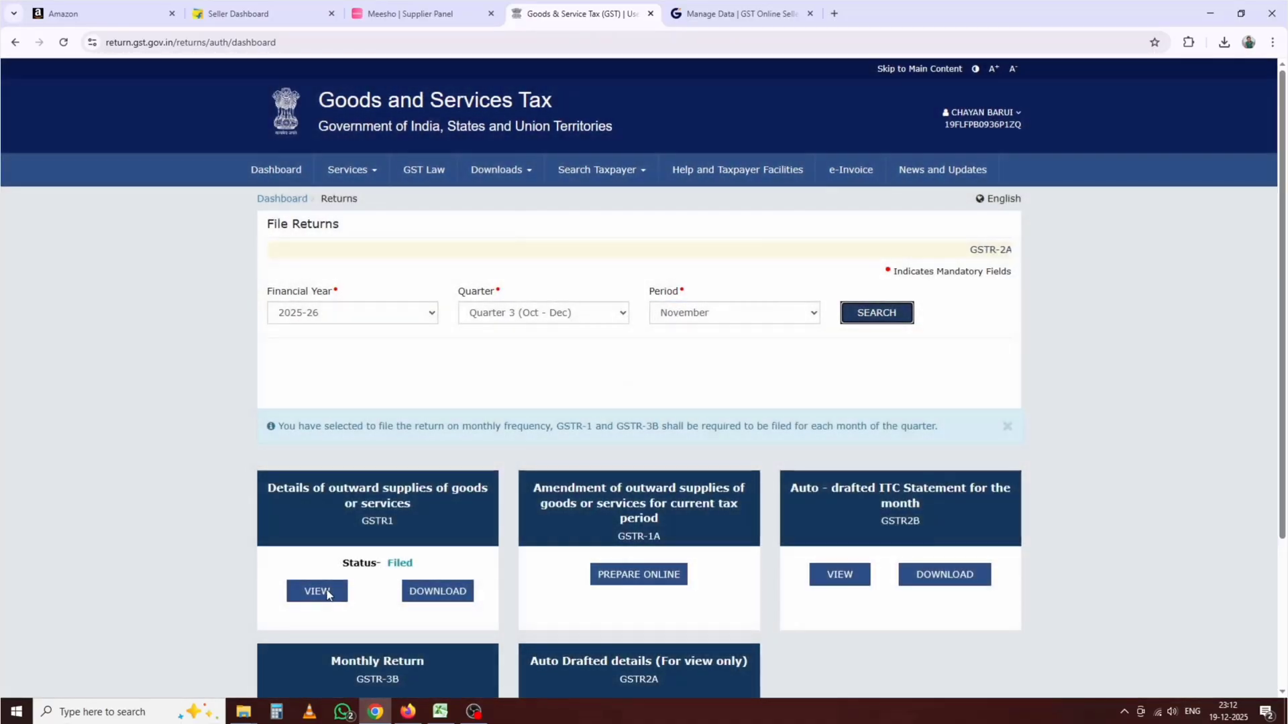
Step: Copy the GSTR-1 summary's Total Liability figures 5,523.19, 157.36 and 157.36
click(324, 590)
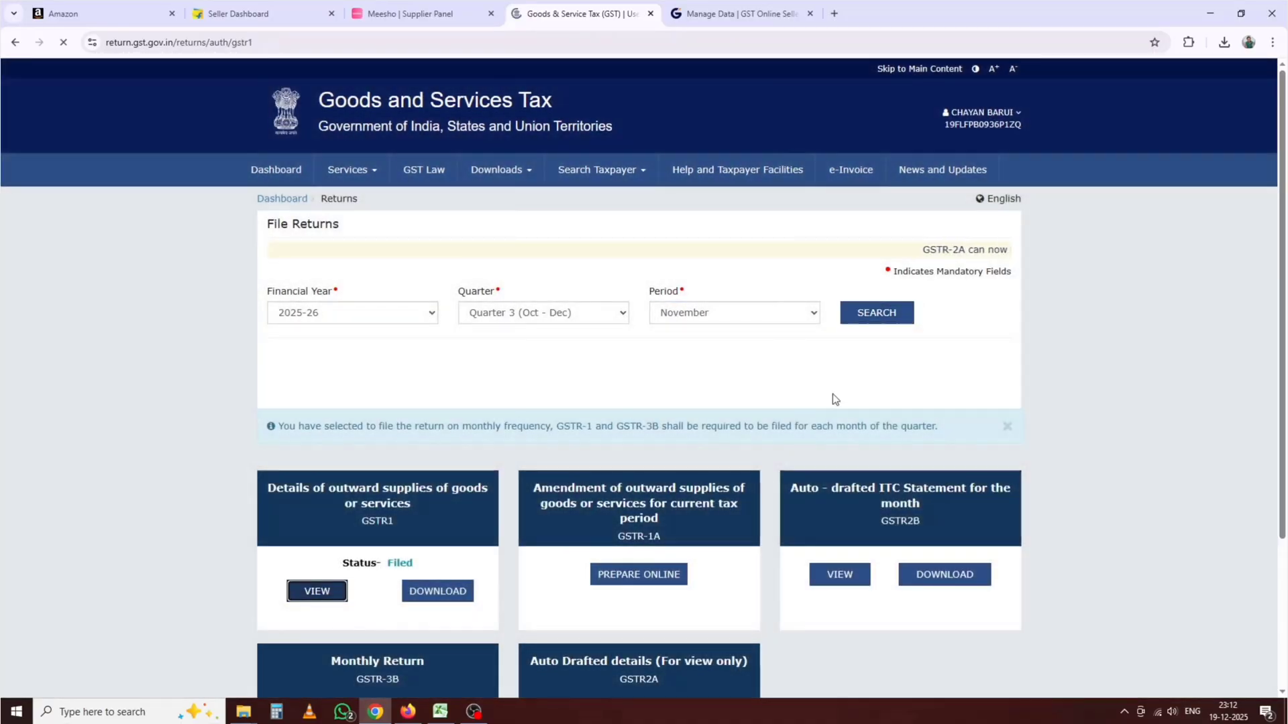
scroll(836, 389, down, 6)
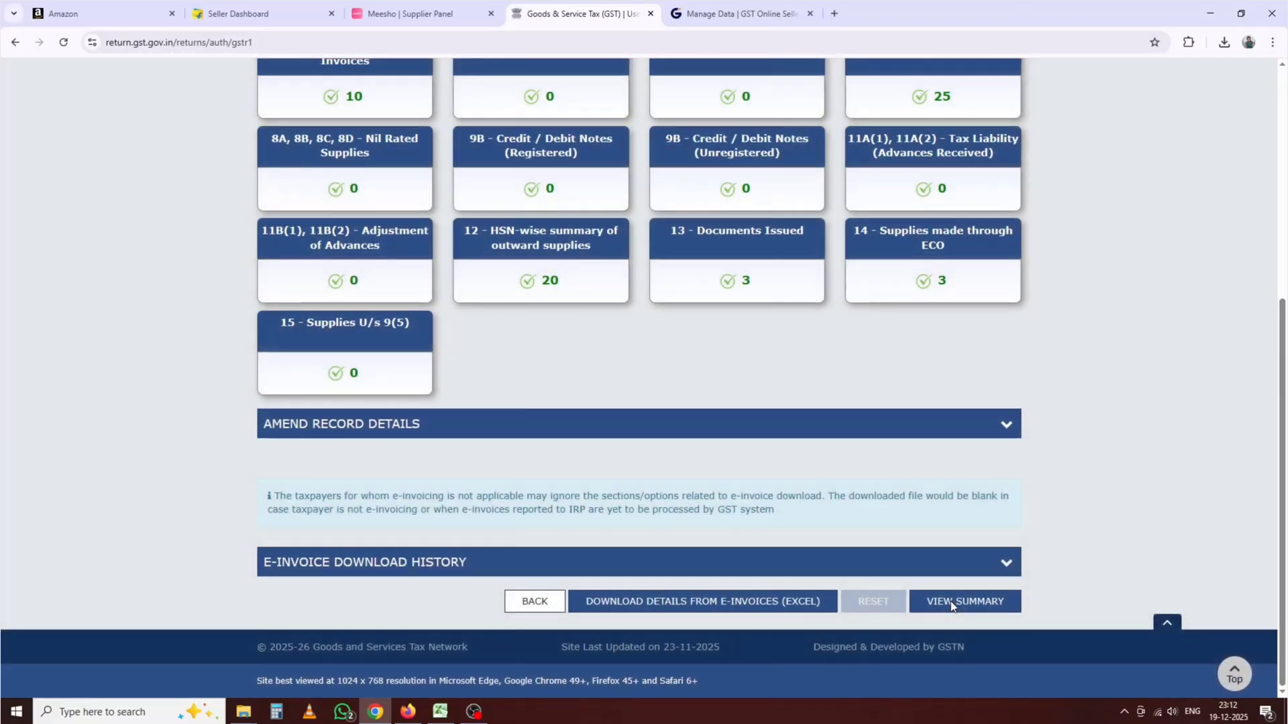
click(951, 602)
scroll(817, 449, down, 15)
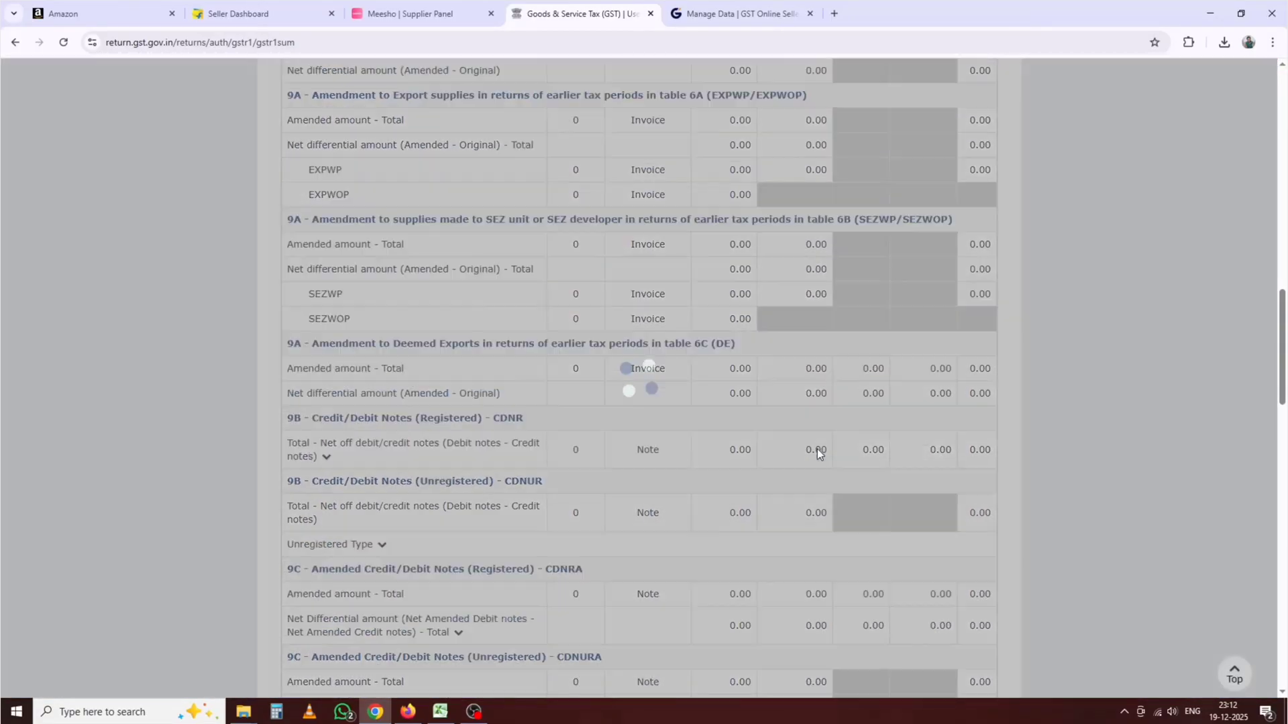
scroll(817, 449, down, 20)
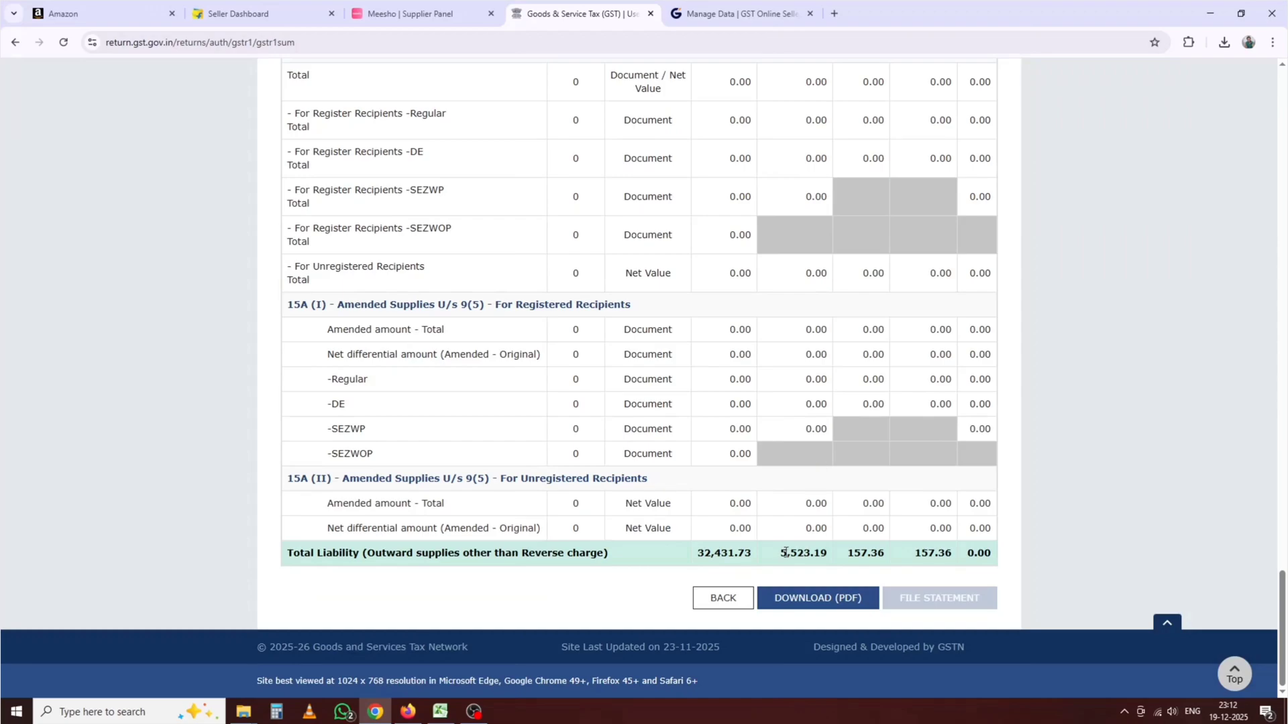
drag(781, 553, 928, 554)
drag(784, 553, 949, 550)
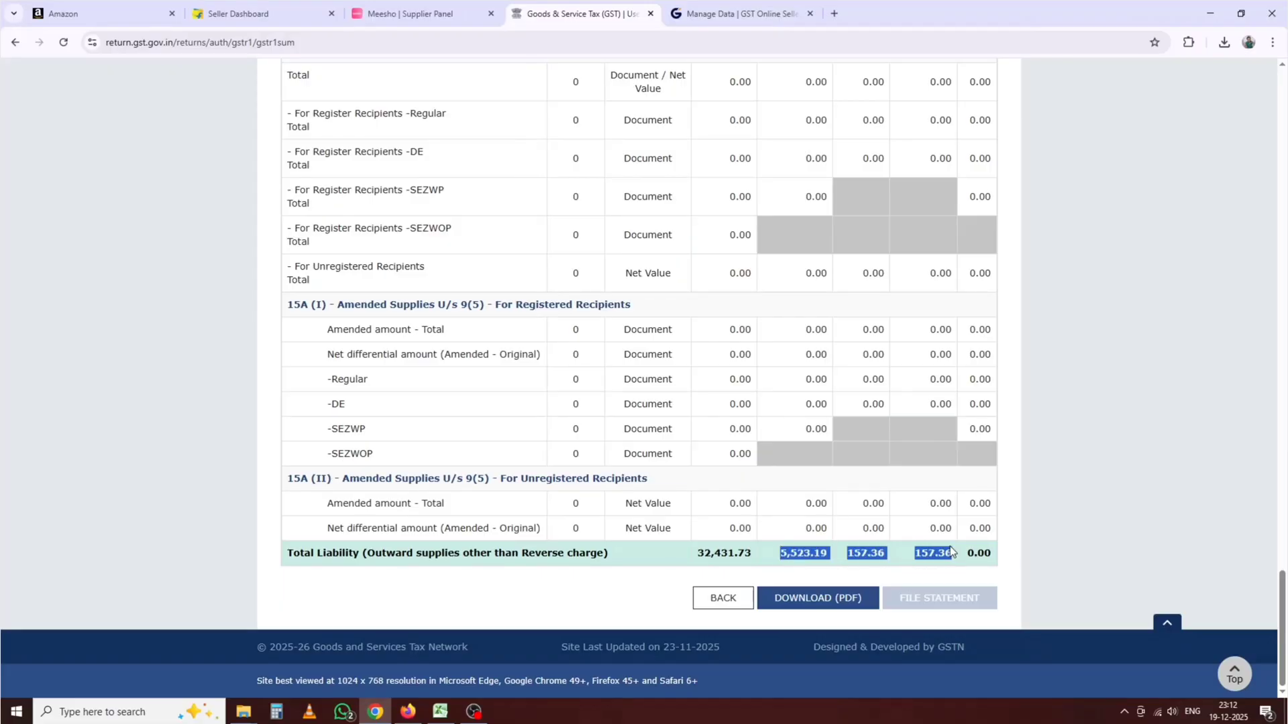
right_click(899, 545)
click(924, 406)
Step: Paste the GSTR-1 liability figures 5,523.19, 157.36, 157.36 into P15:R15
click(440, 712)
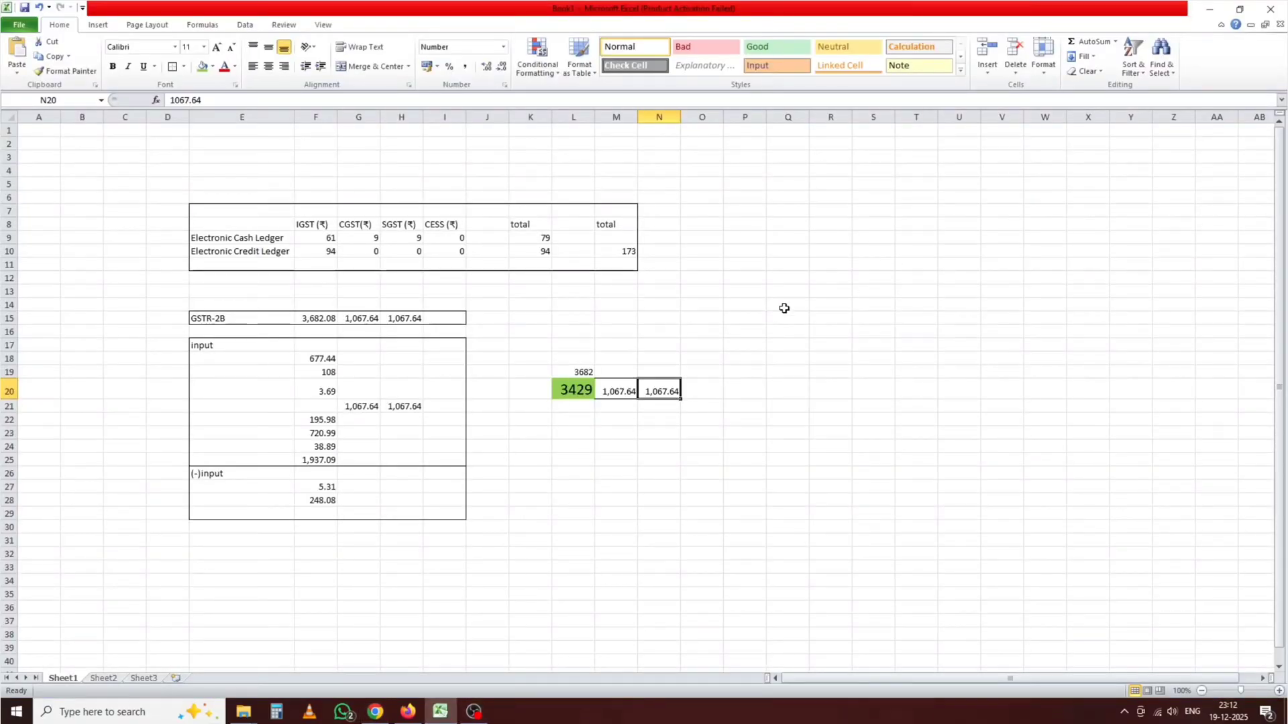
right_click(763, 320)
click(812, 375)
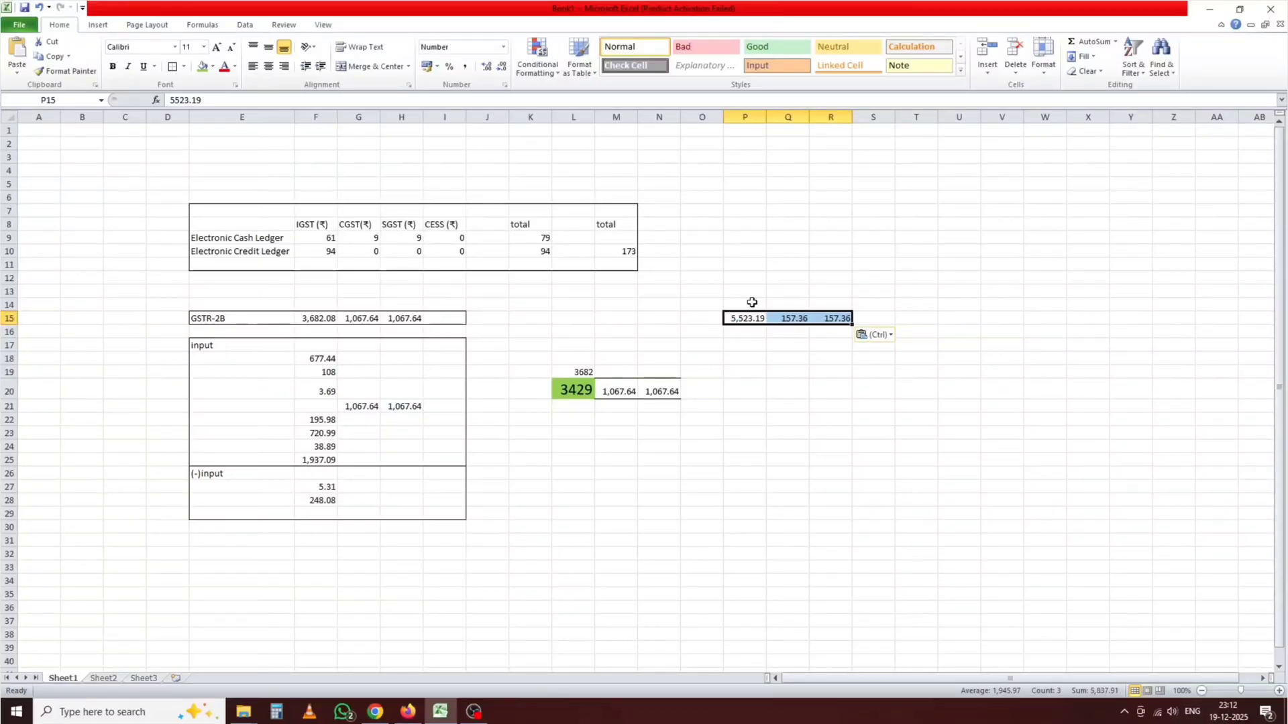
click(746, 356)
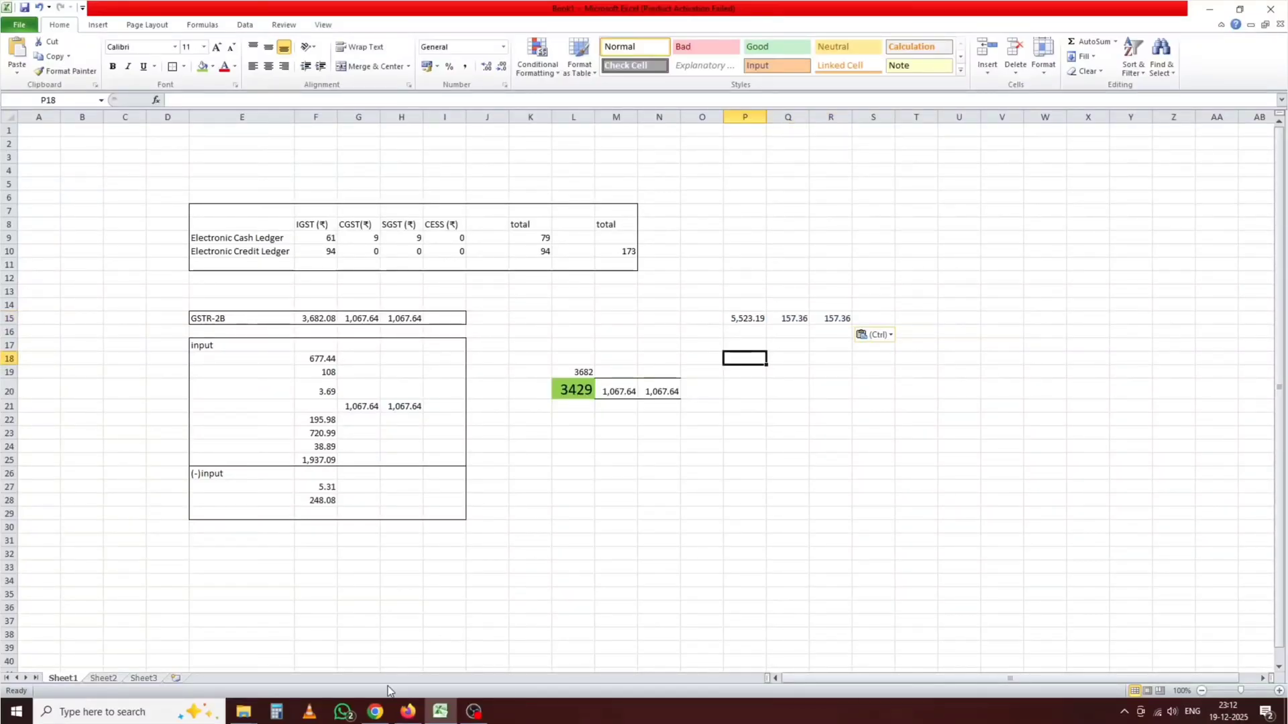
click(375, 711)
Step: Return to the returns dashboard and search November to list the return tiles
click(723, 597)
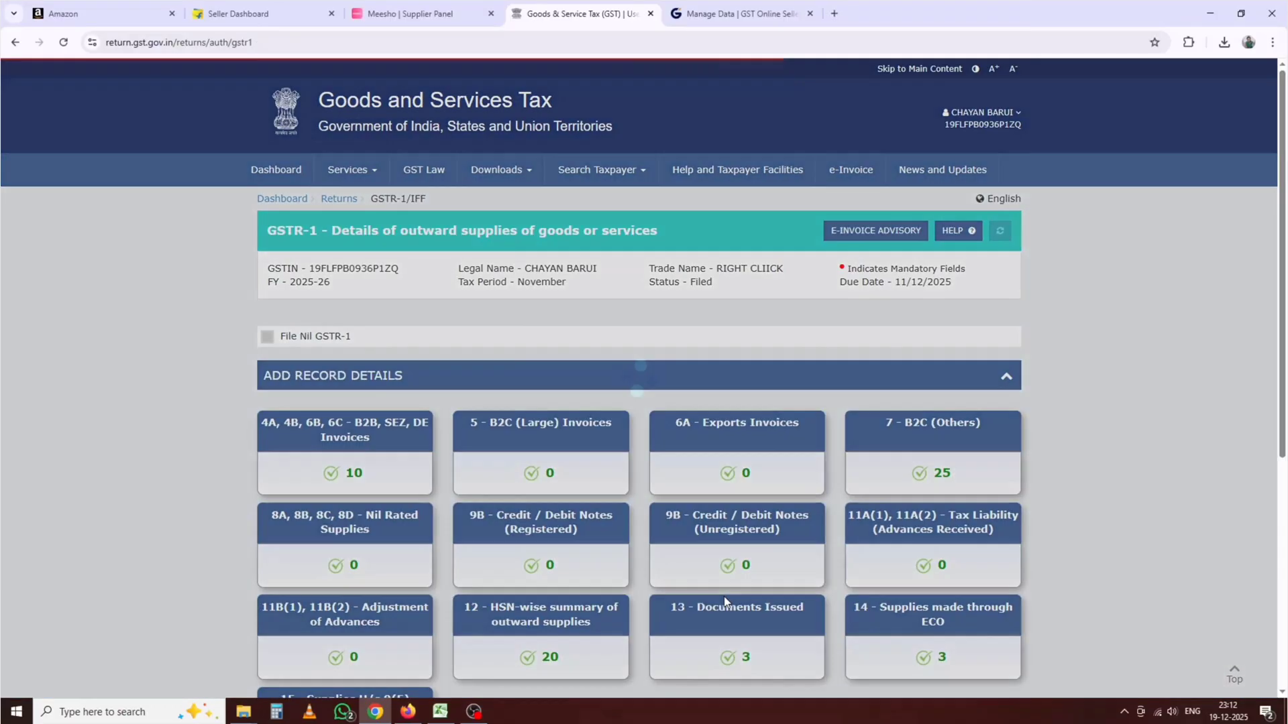
scroll(759, 416, down, 5)
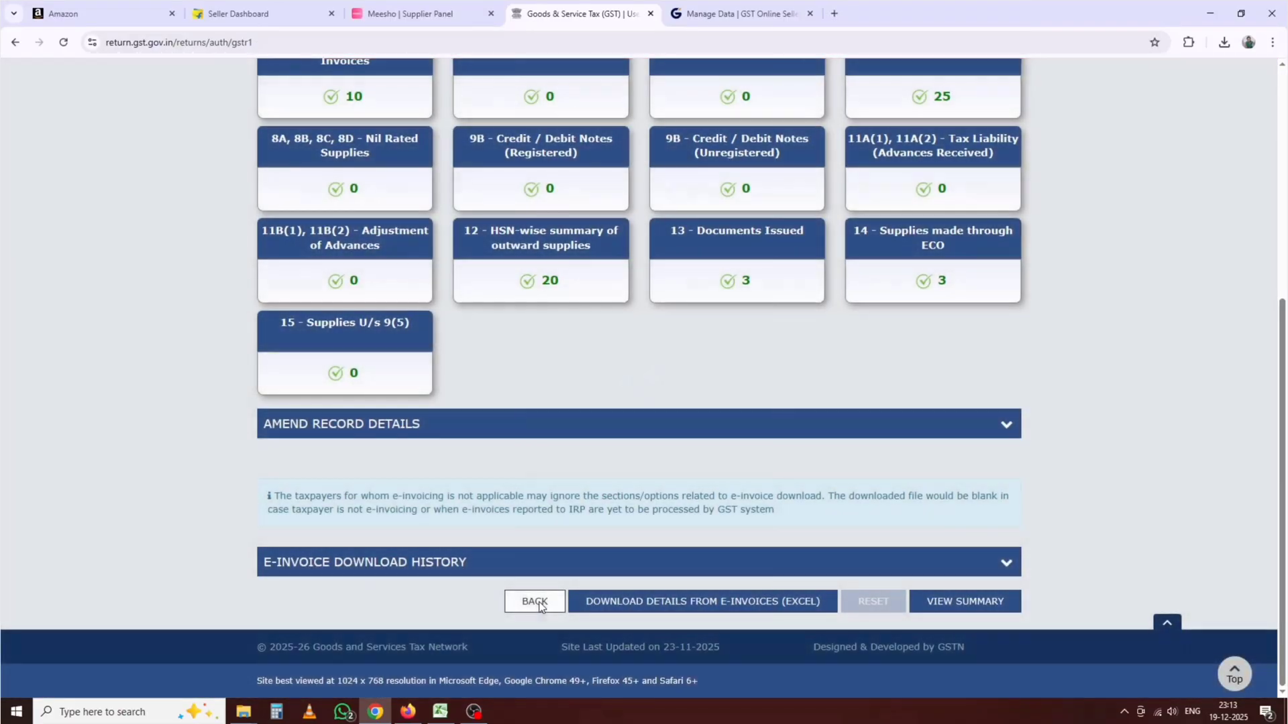
click(537, 601)
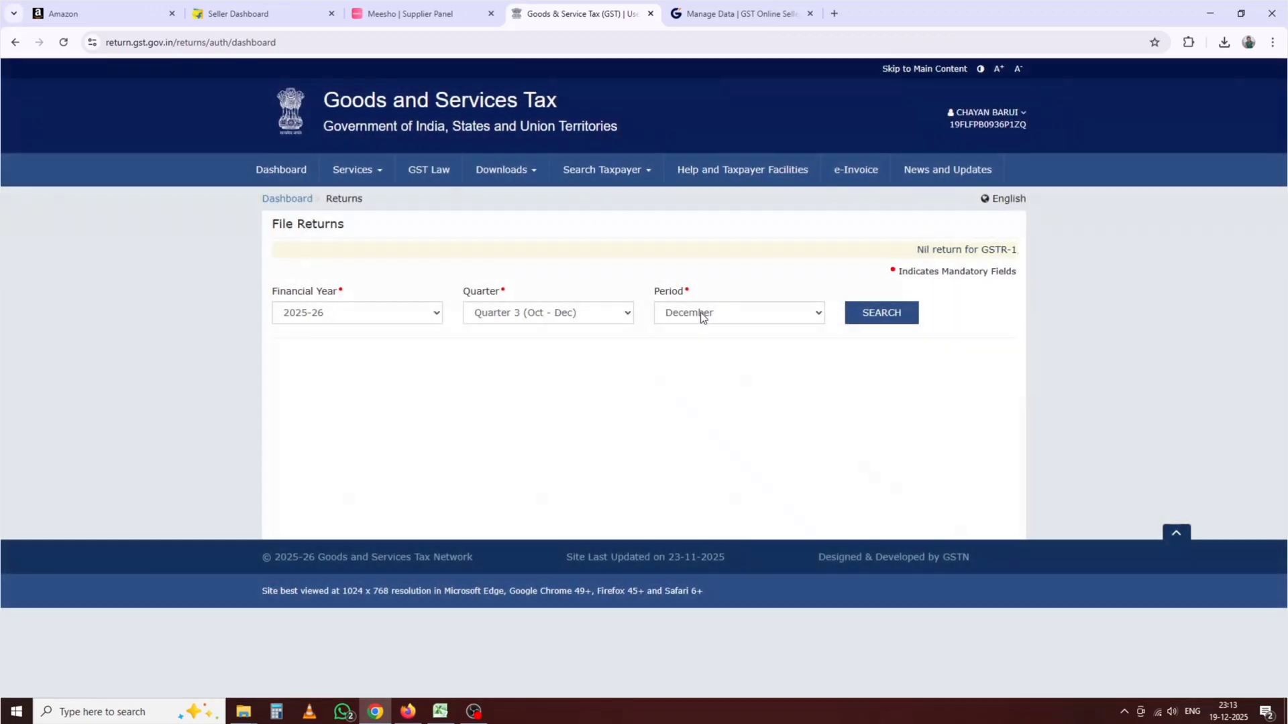
click(700, 313)
click(701, 352)
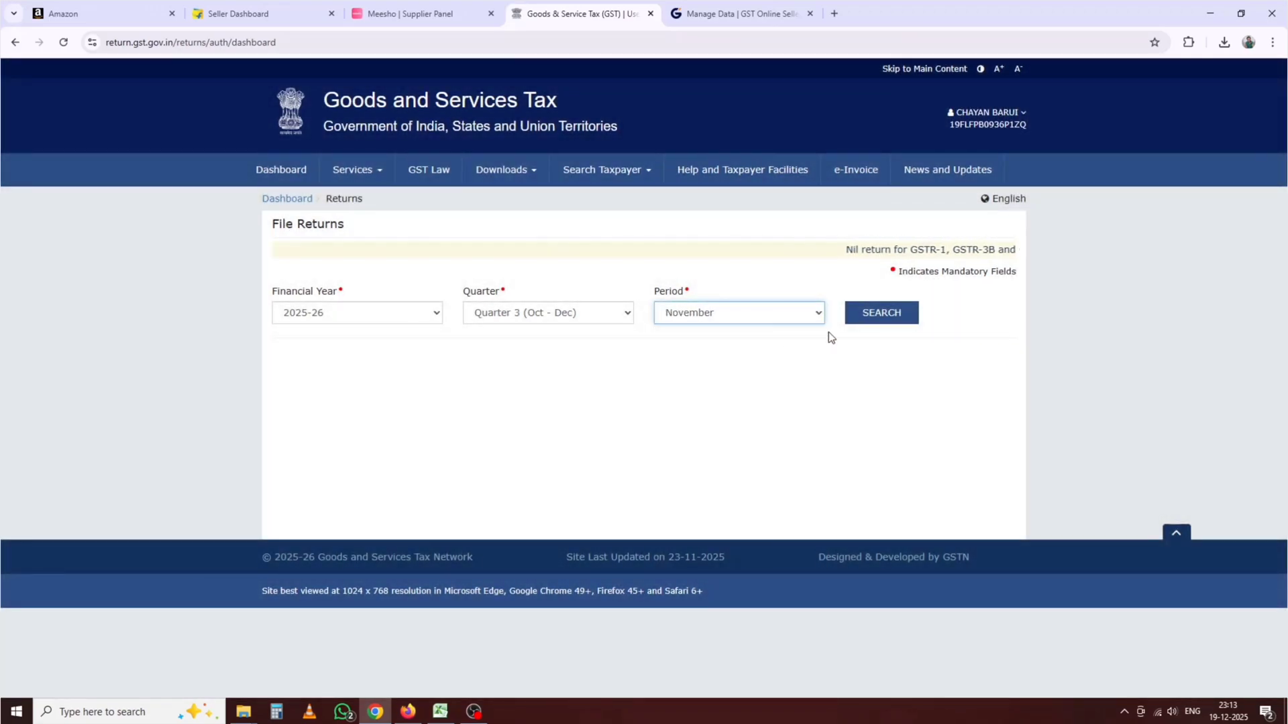
click(861, 316)
scroll(644, 329, down, 3)
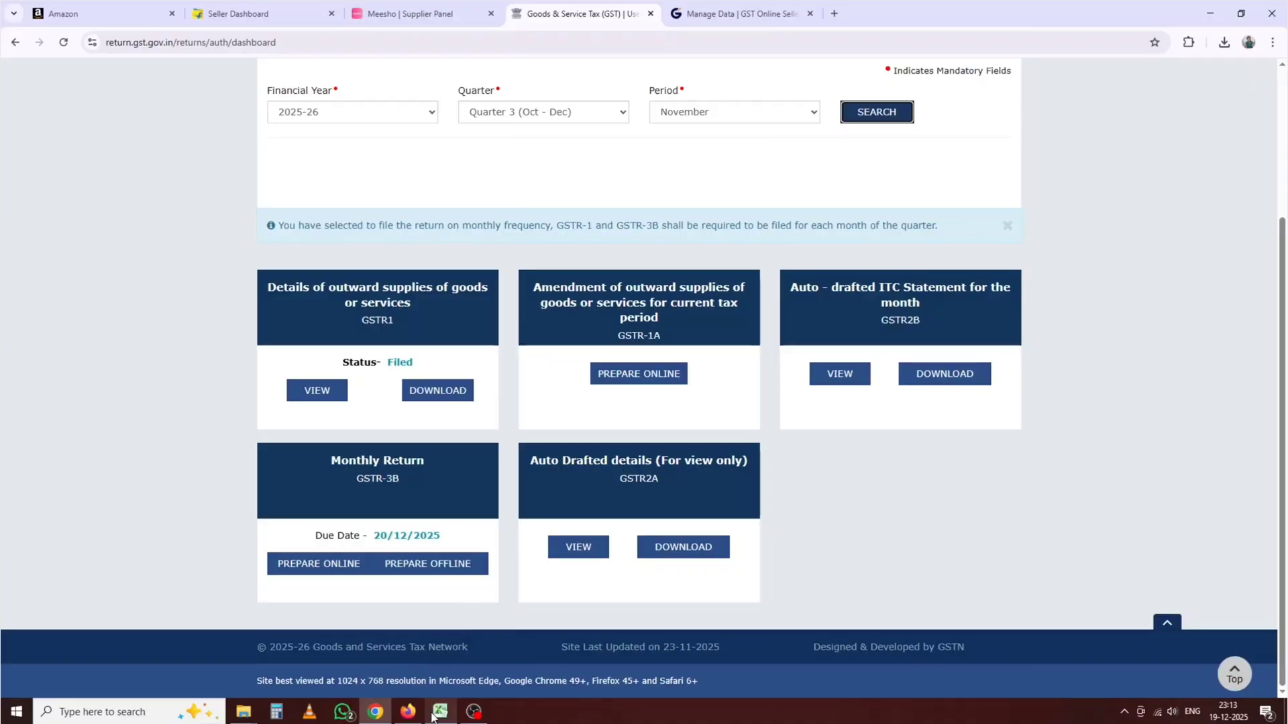
click(437, 712)
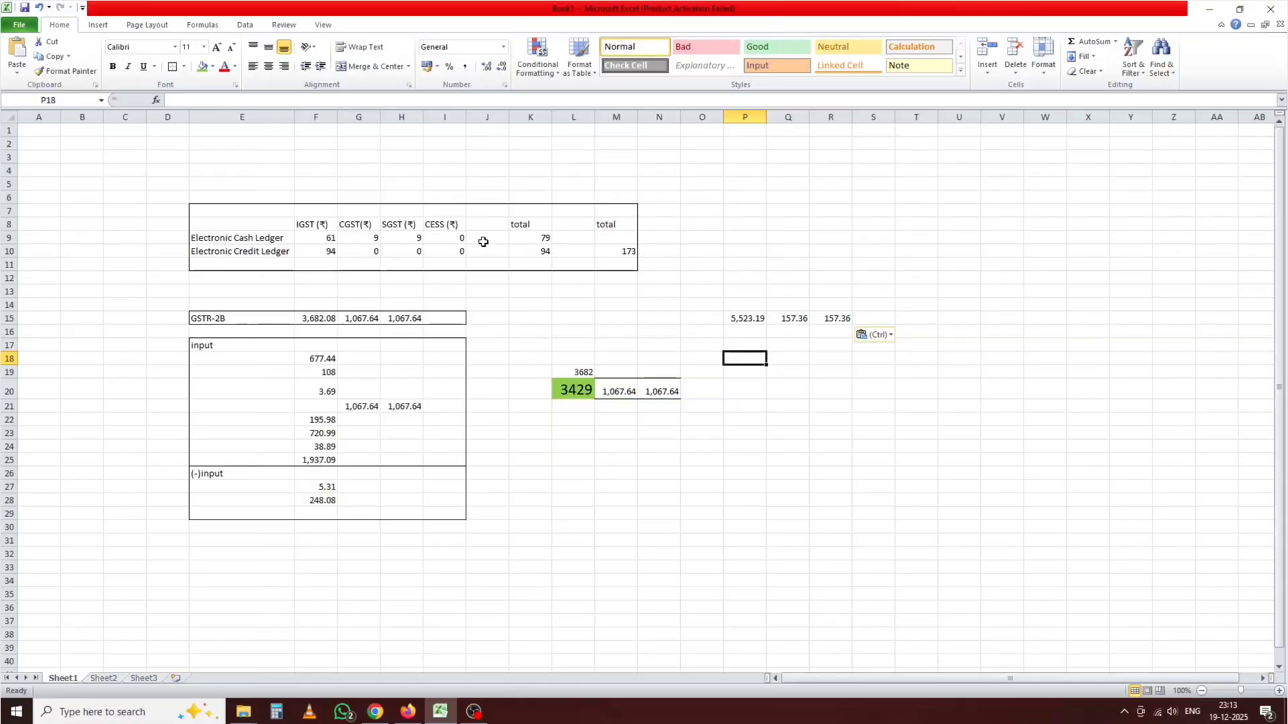
Step: Check the SUM formulas behind the ledger totals 79 in K9 and 94 in K10
click(540, 237)
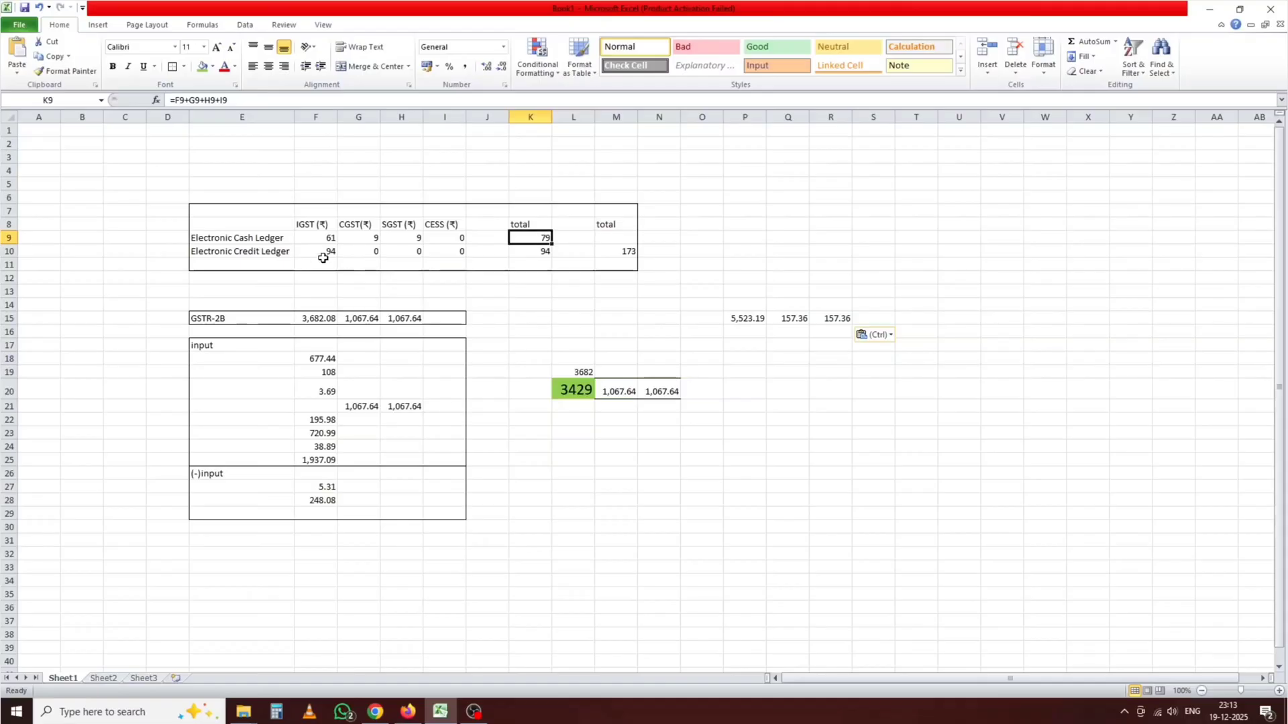
click(536, 252)
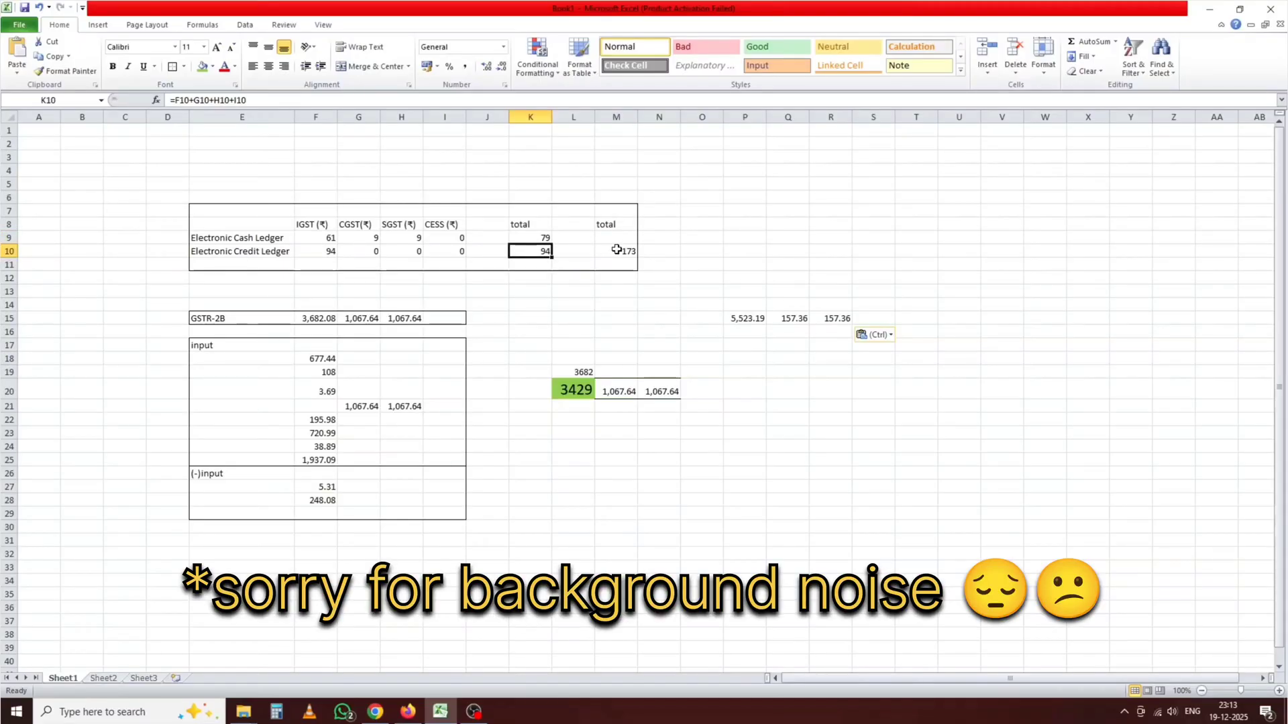
click(375, 711)
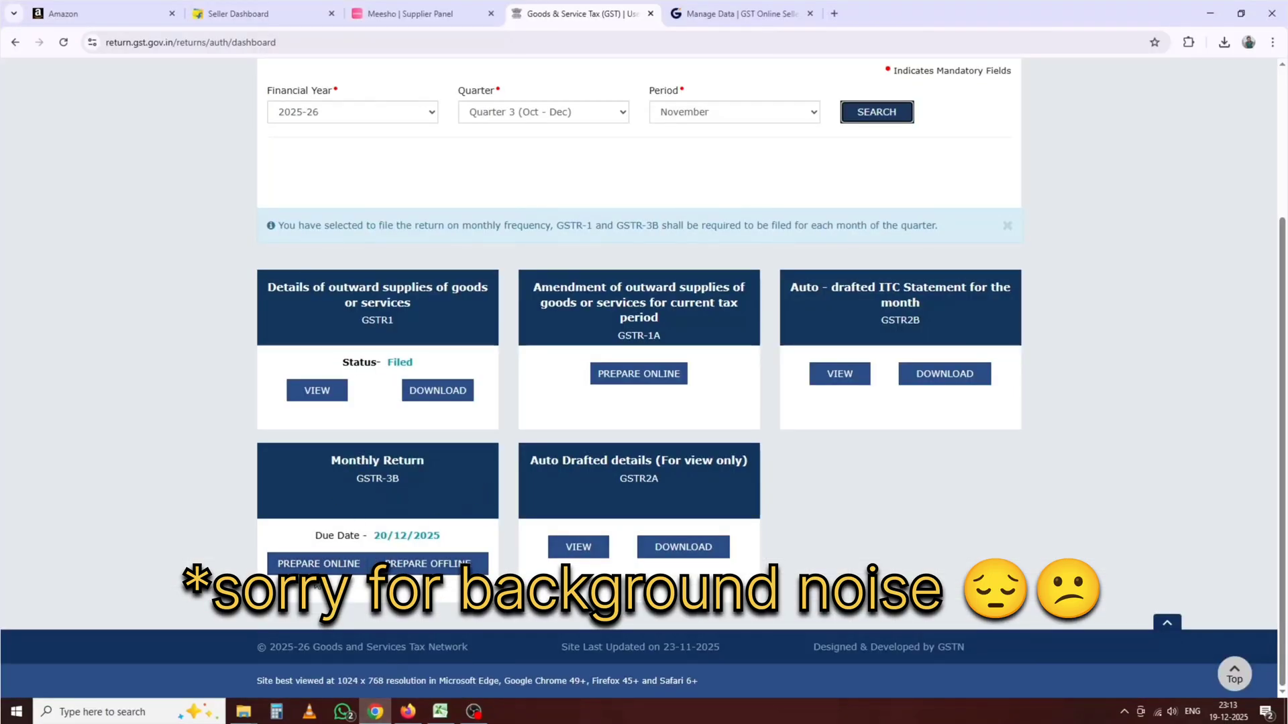
click(318, 567)
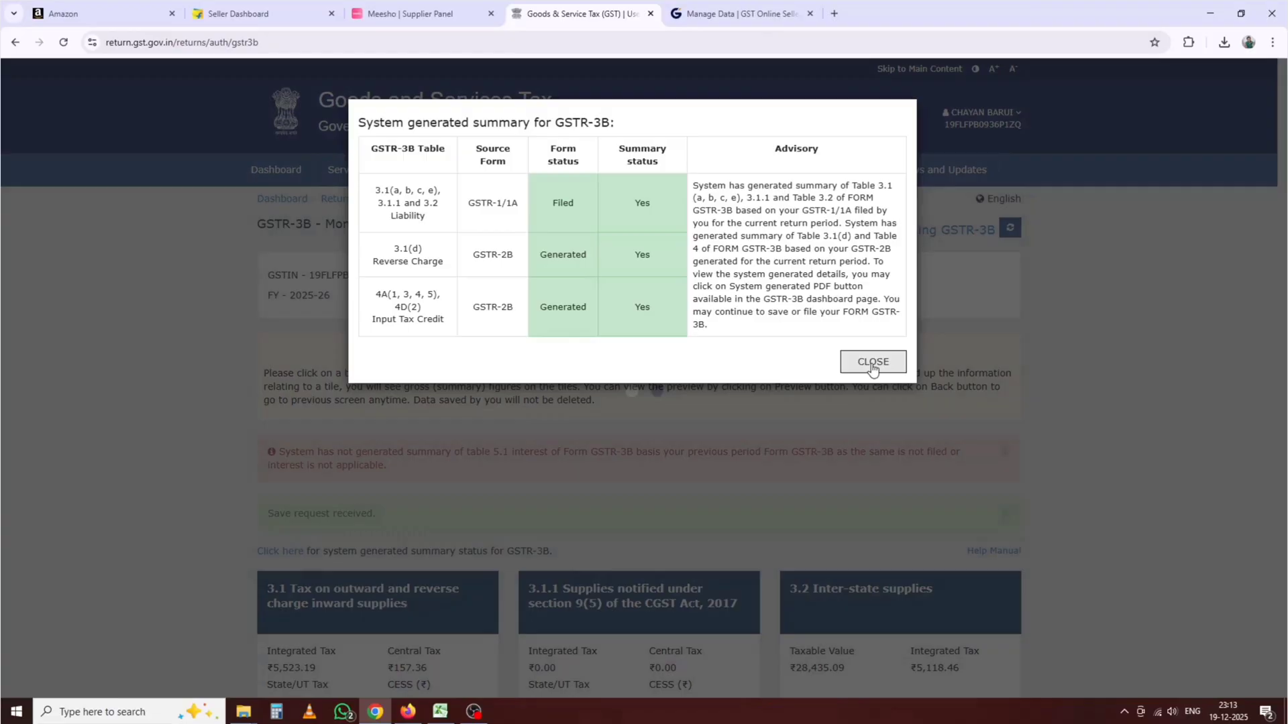
click(865, 362)
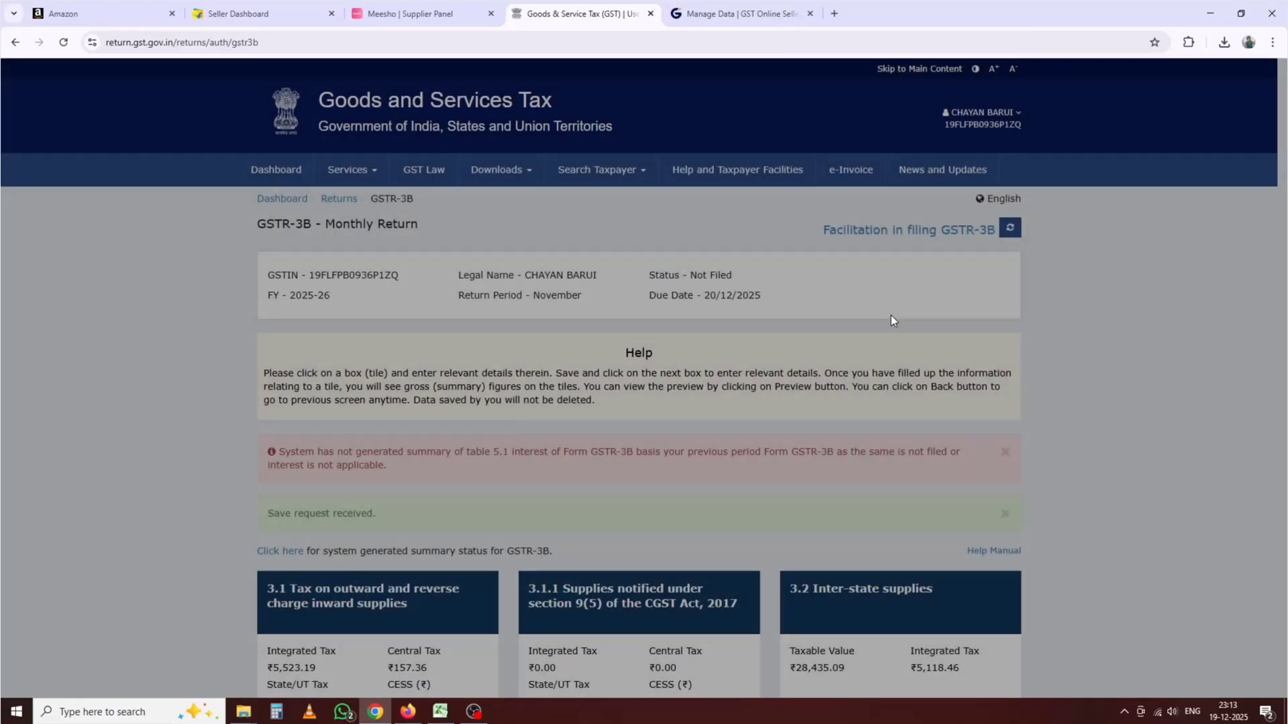
scroll(891, 321, down, 4)
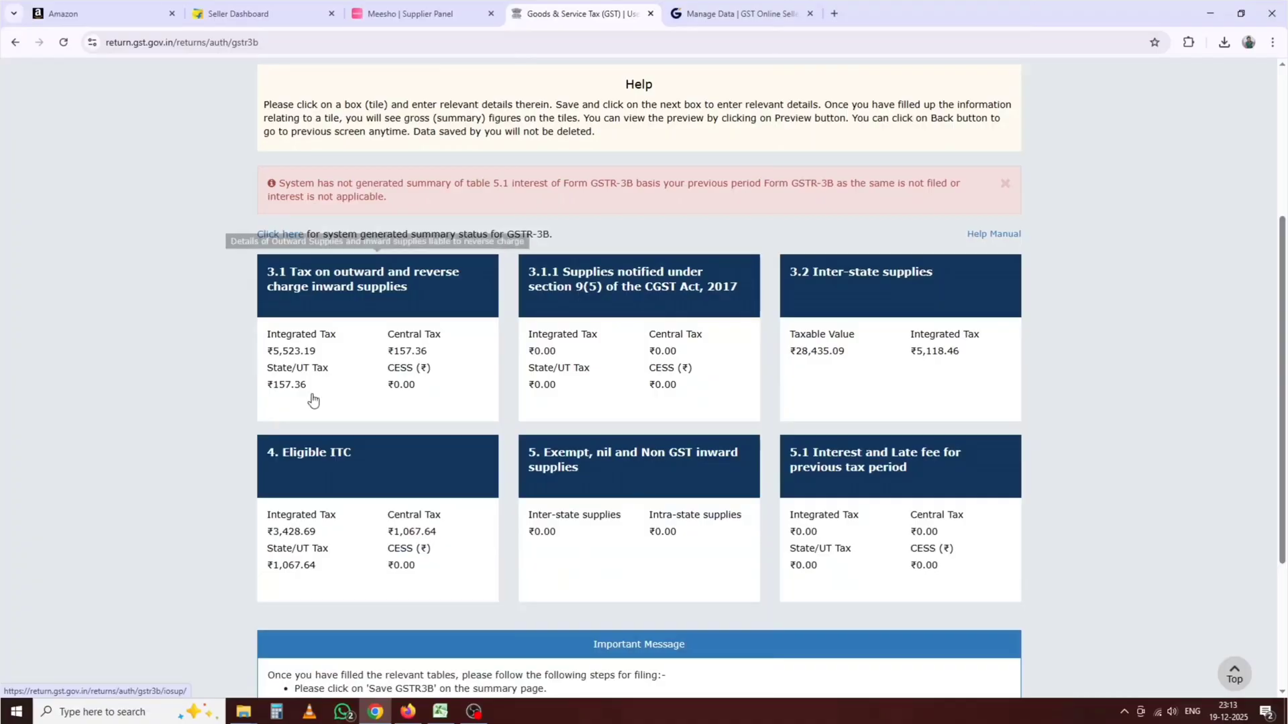
click(440, 711)
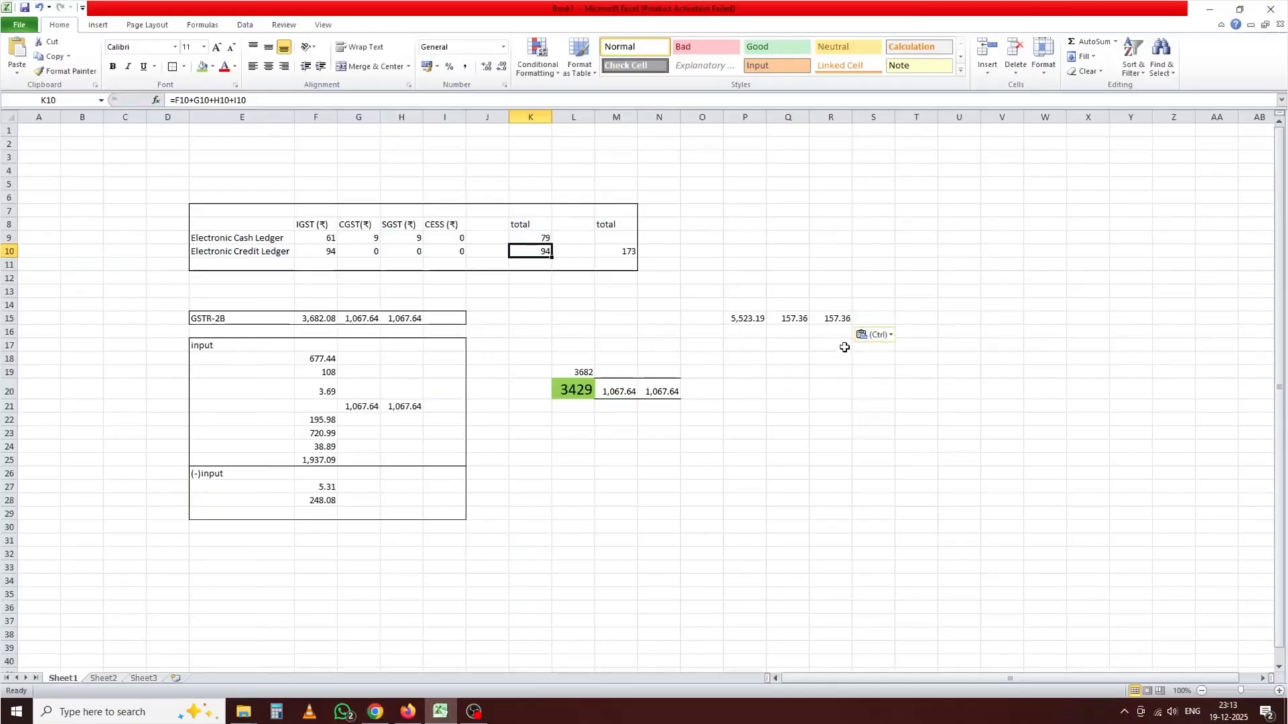
drag(735, 311, 866, 324)
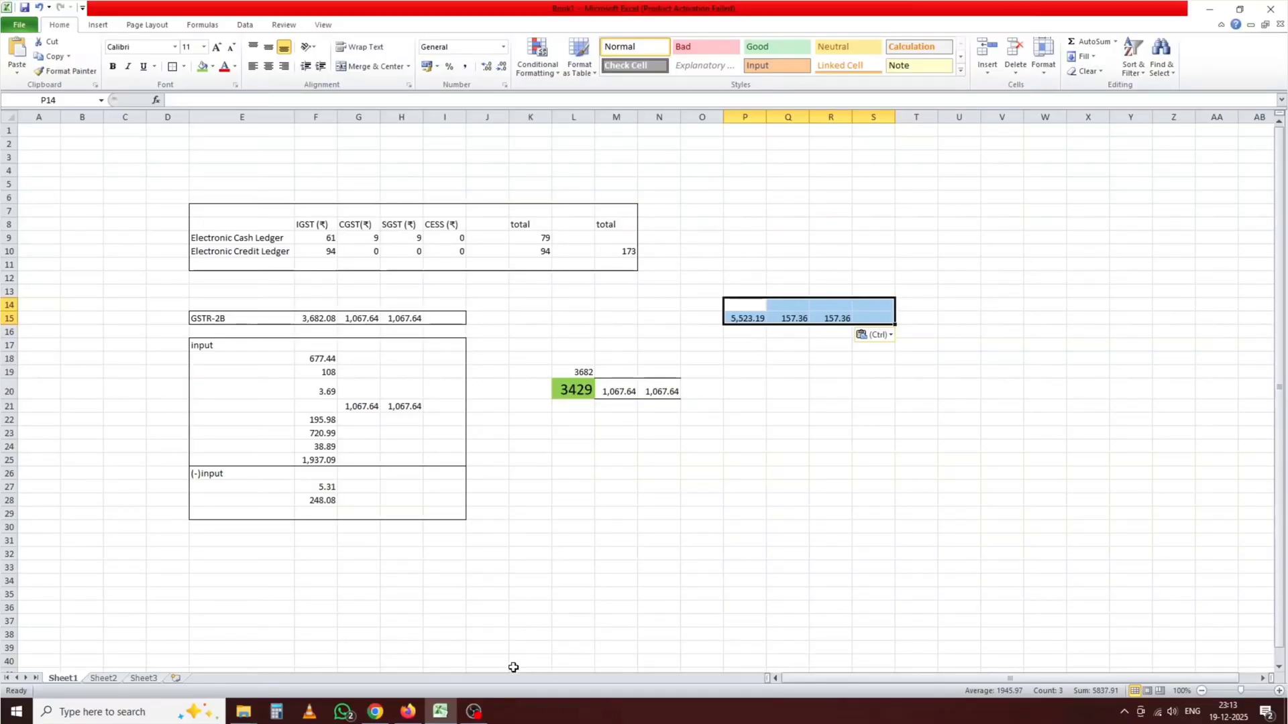
click(375, 710)
scroll(558, 399, down, 3)
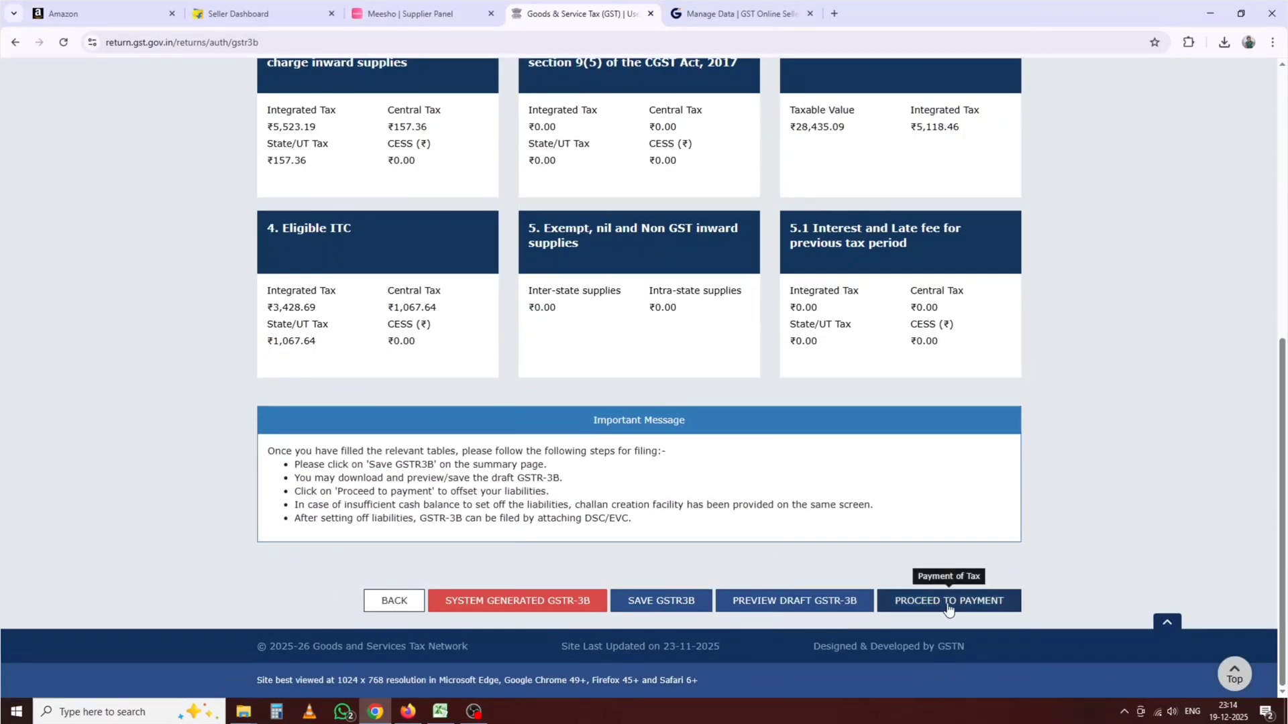
Step: Open Payment of tax and compare its 79.00 cash ledger total with K9
click(947, 605)
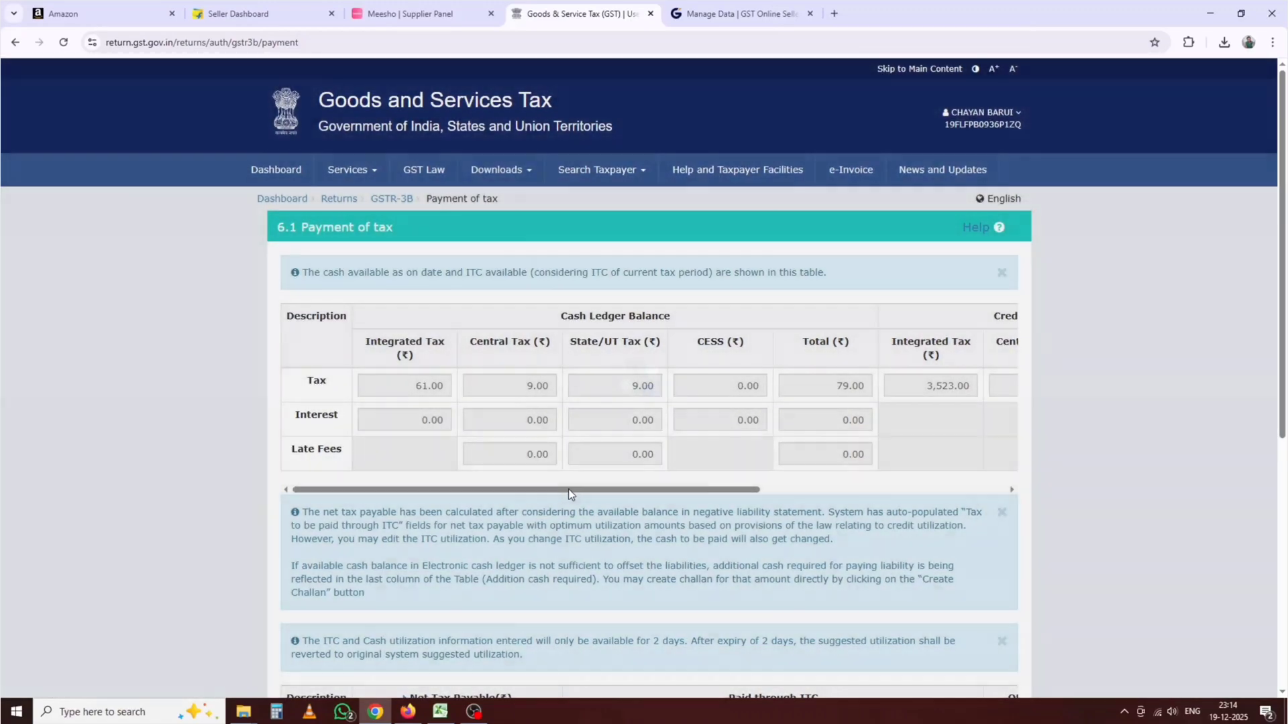
drag(568, 490, 518, 489)
click(559, 530)
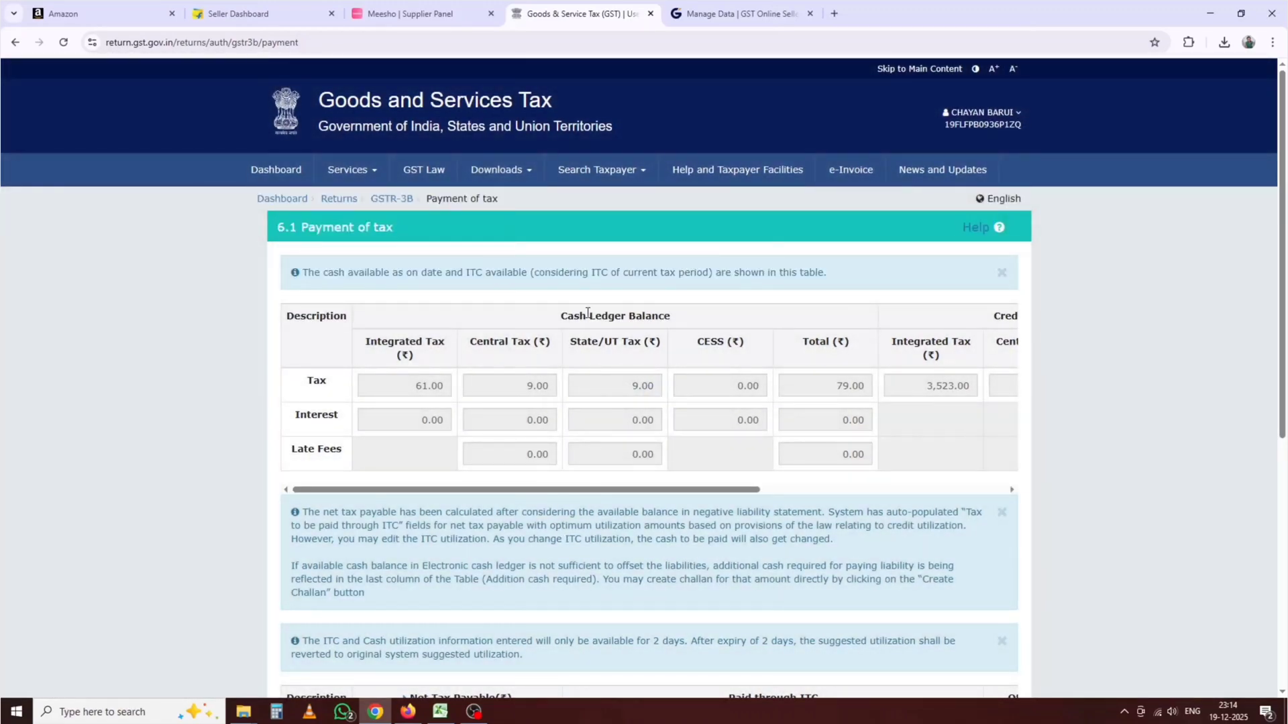
scroll(544, 467, right, 1)
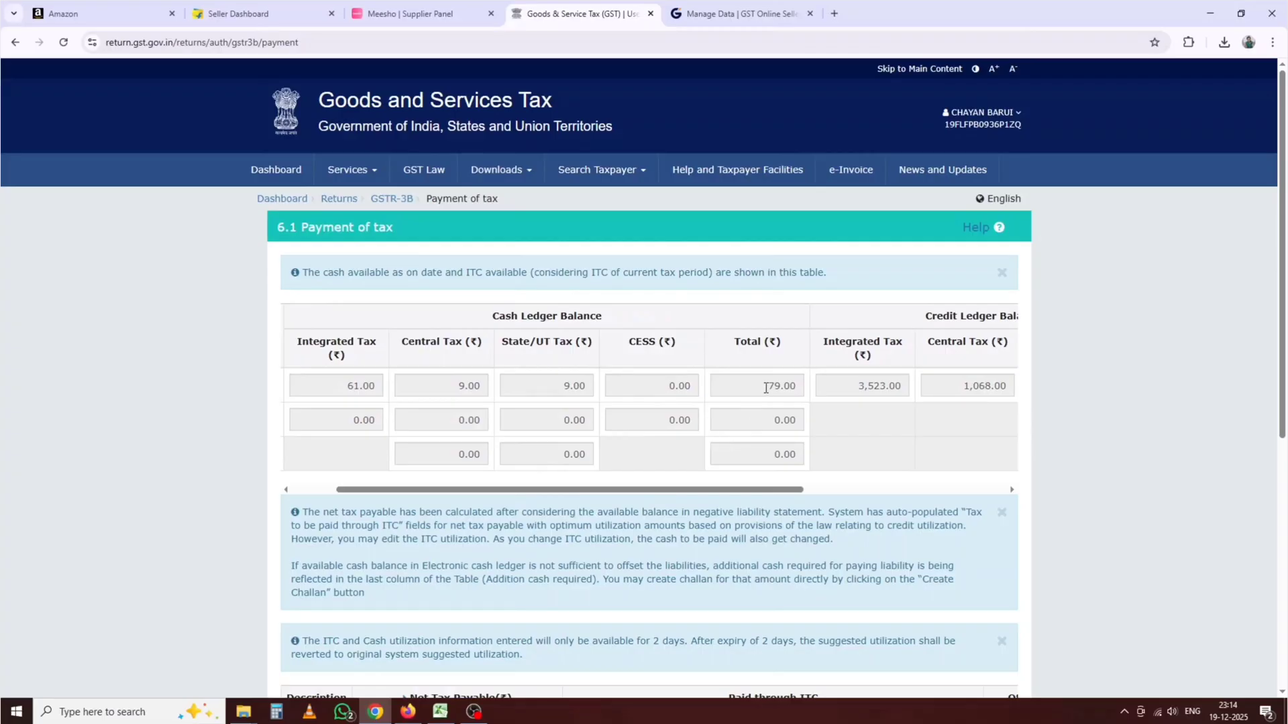
drag(766, 388, 778, 387)
click(439, 712)
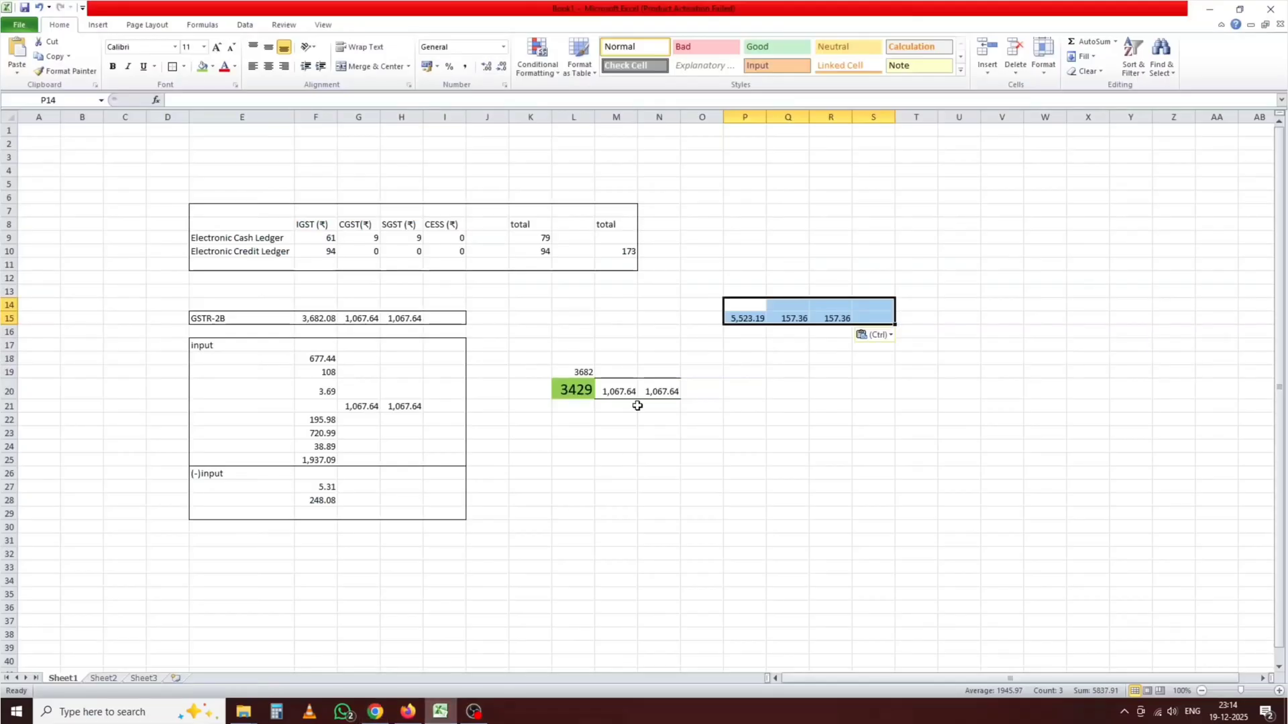
click(537, 239)
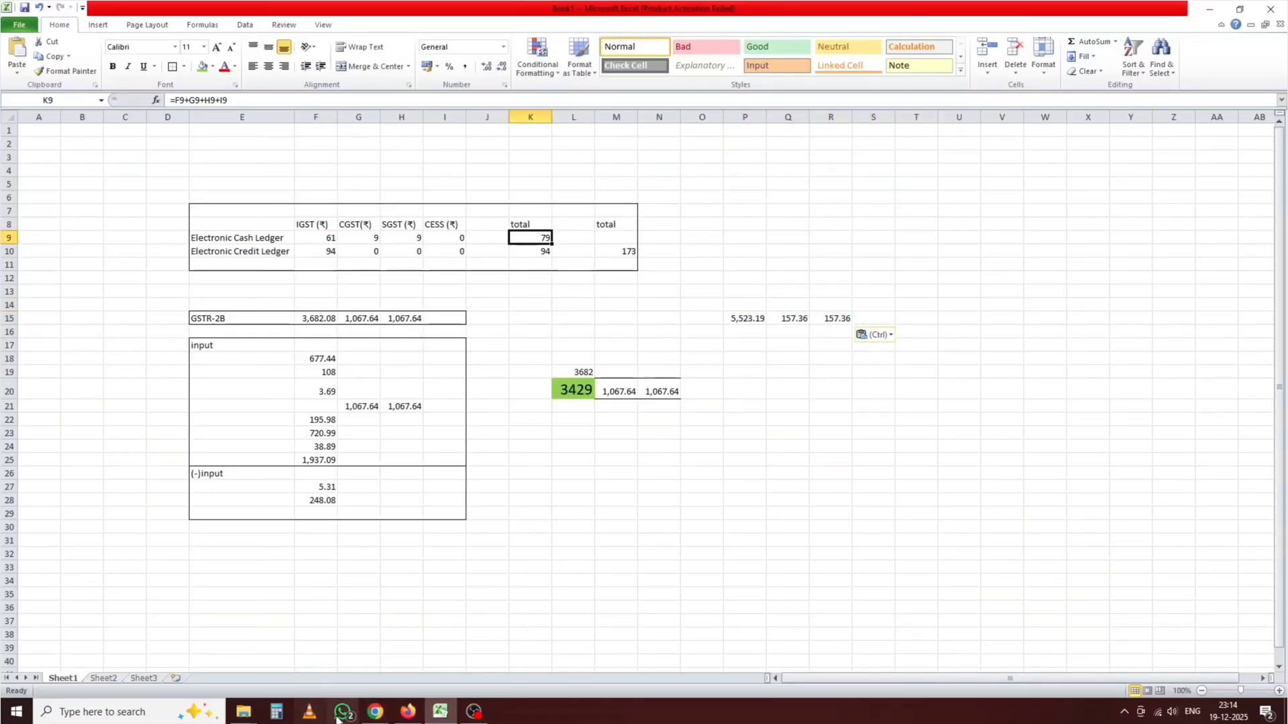
click(375, 711)
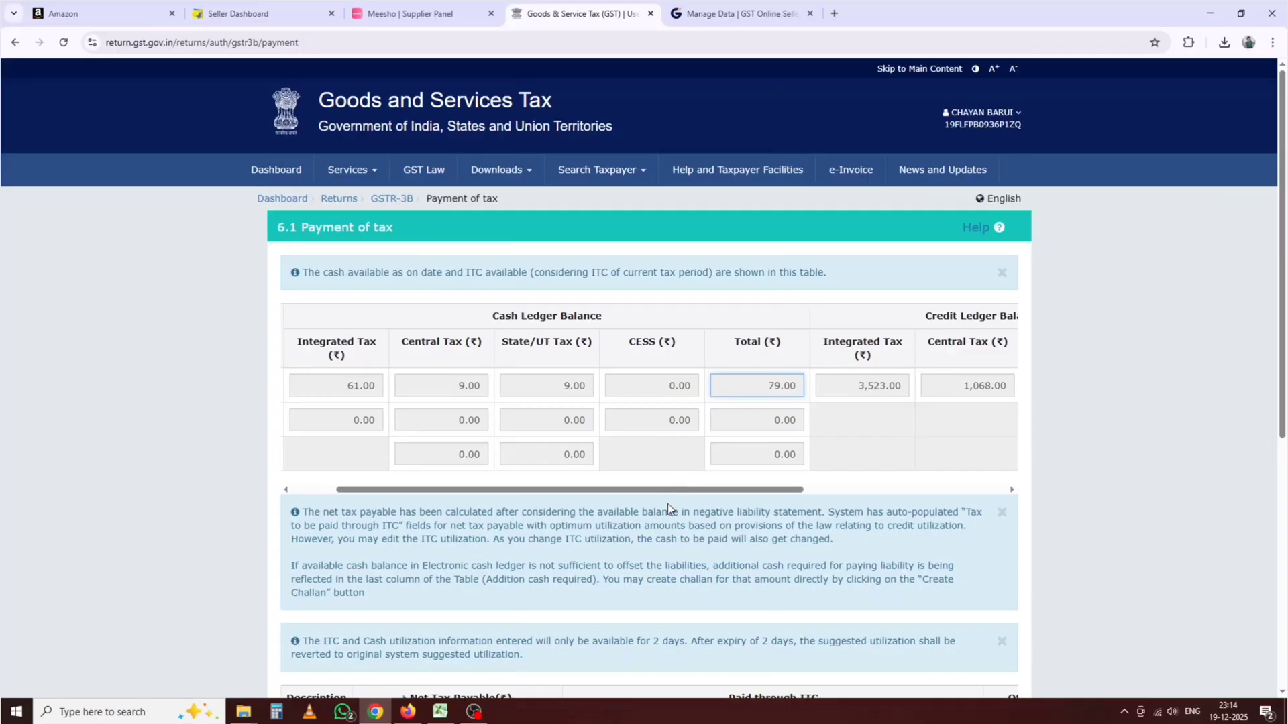
Step: Compare the credit ledger balances, 3,523 IGST and 1,068 CGST/SGST, against Excel
drag(677, 489, 795, 478)
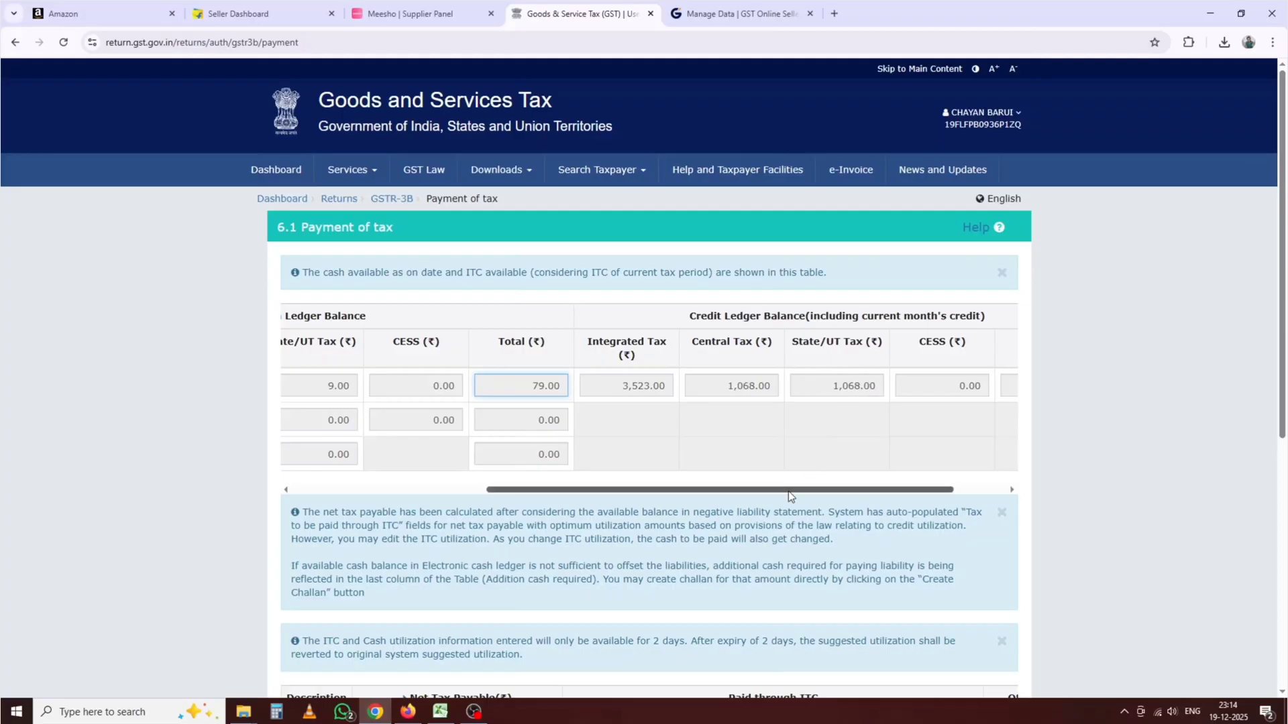
drag(774, 512, 848, 489)
click(723, 422)
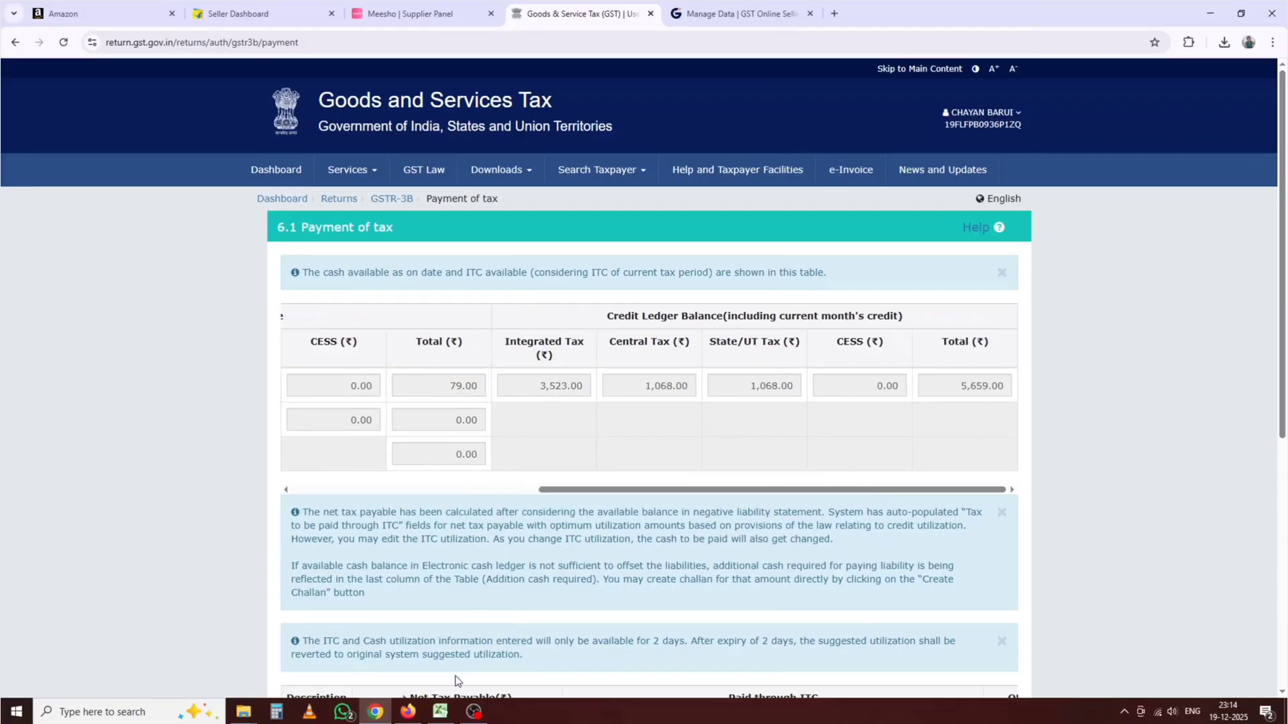
click(443, 711)
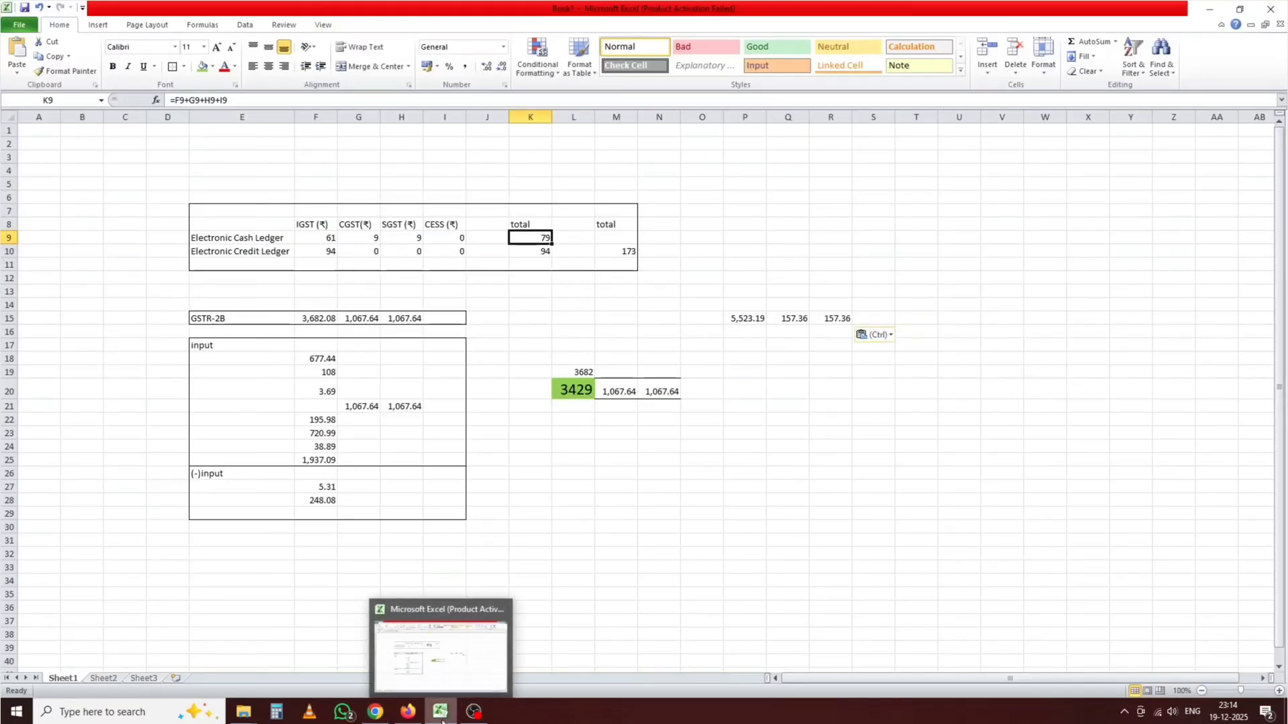
click(378, 709)
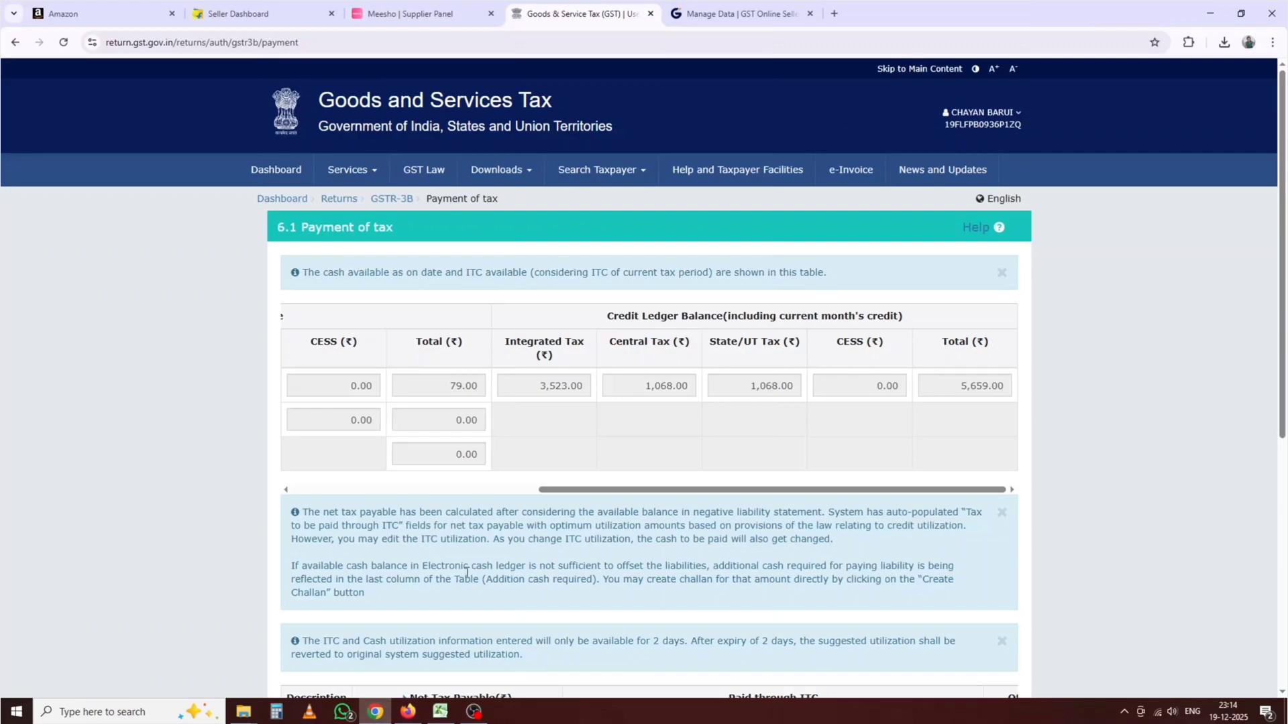
drag(569, 490, 537, 417)
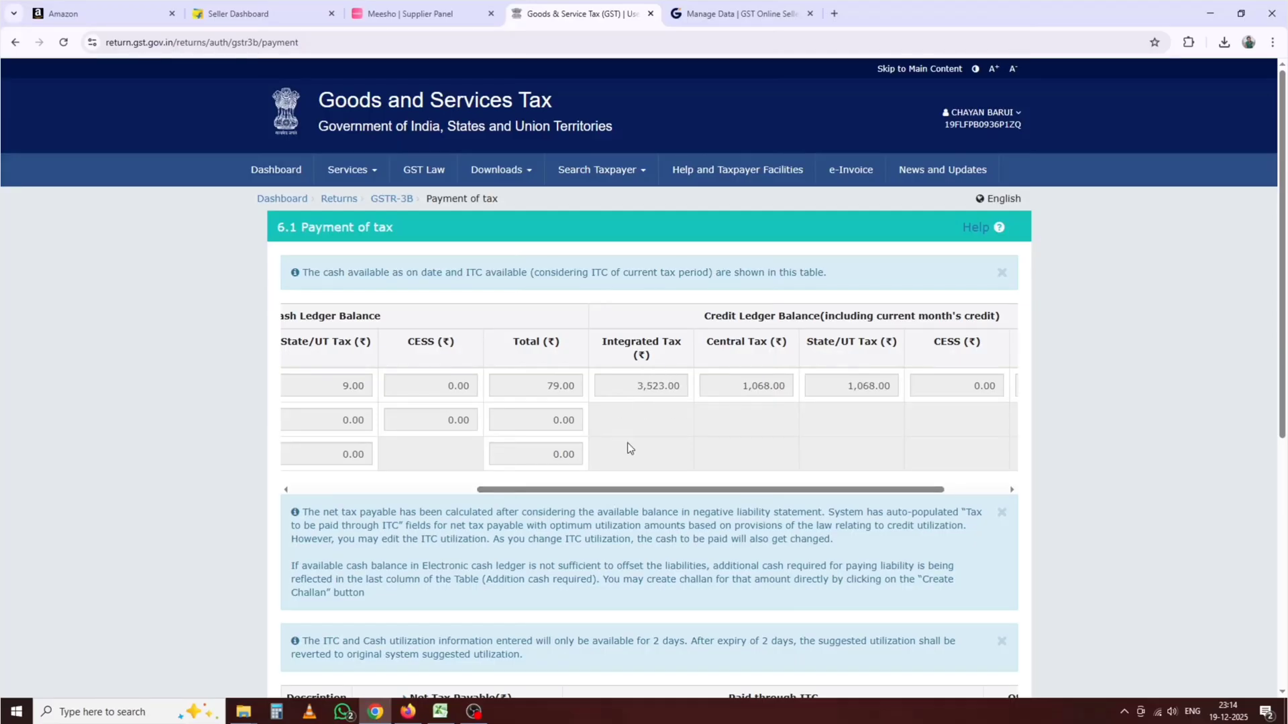
mouse_move(551, 497)
mouse_down()
mouse_move(597, 497)
mouse_move(554, 495)
mouse_up()
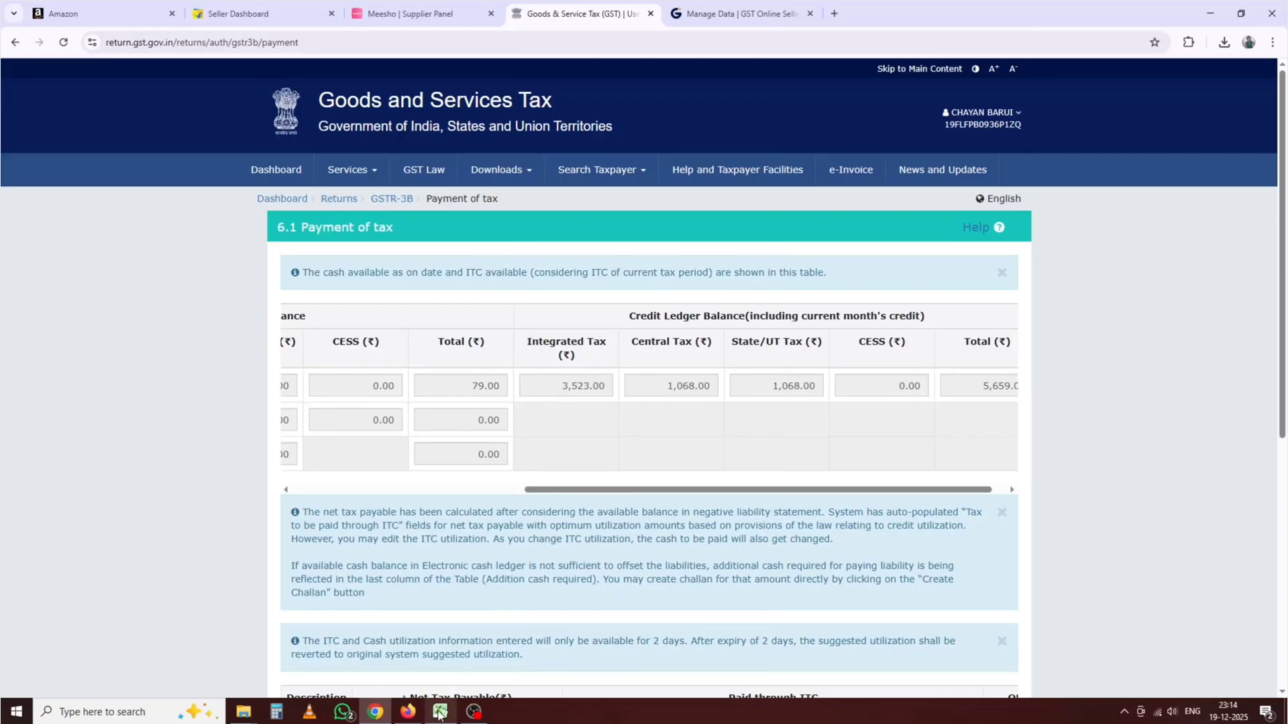
Step: Begin an entry in empty cell L23 below the 3429 ITC figure
mouse_move(444, 712)
click(446, 667)
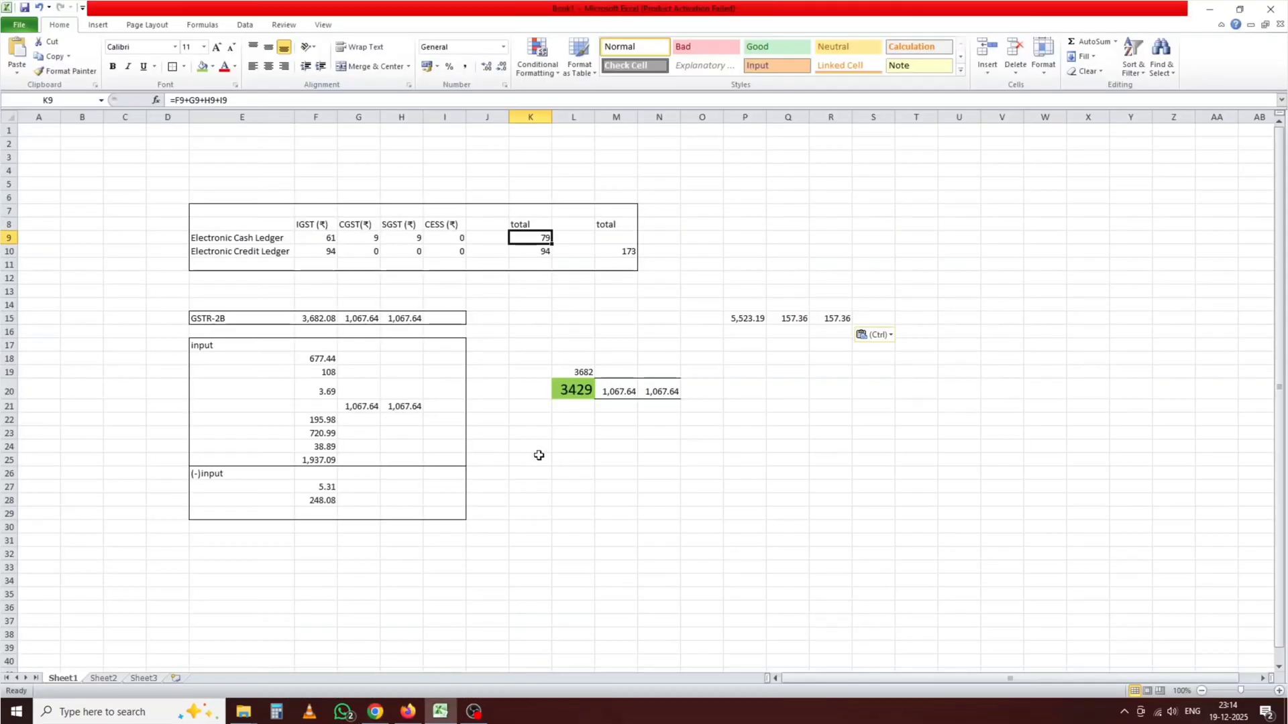
click(575, 386)
click(583, 436)
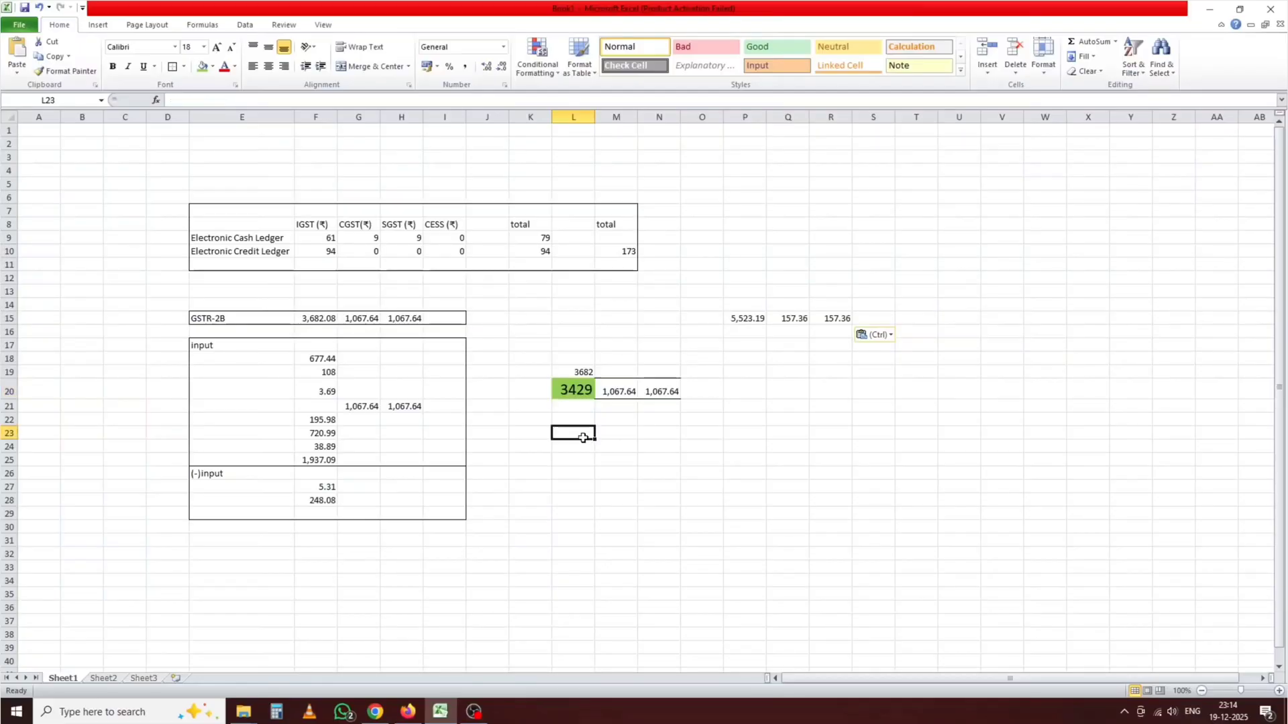
text(3429+)
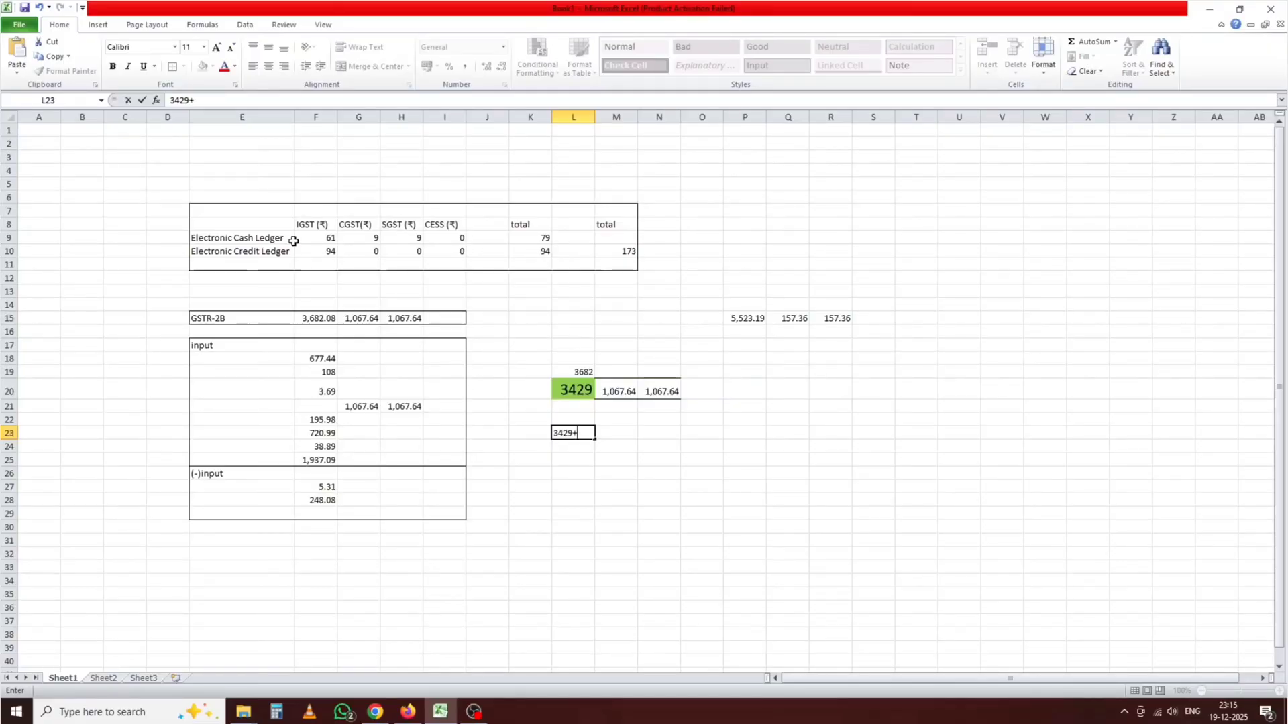
click(375, 710)
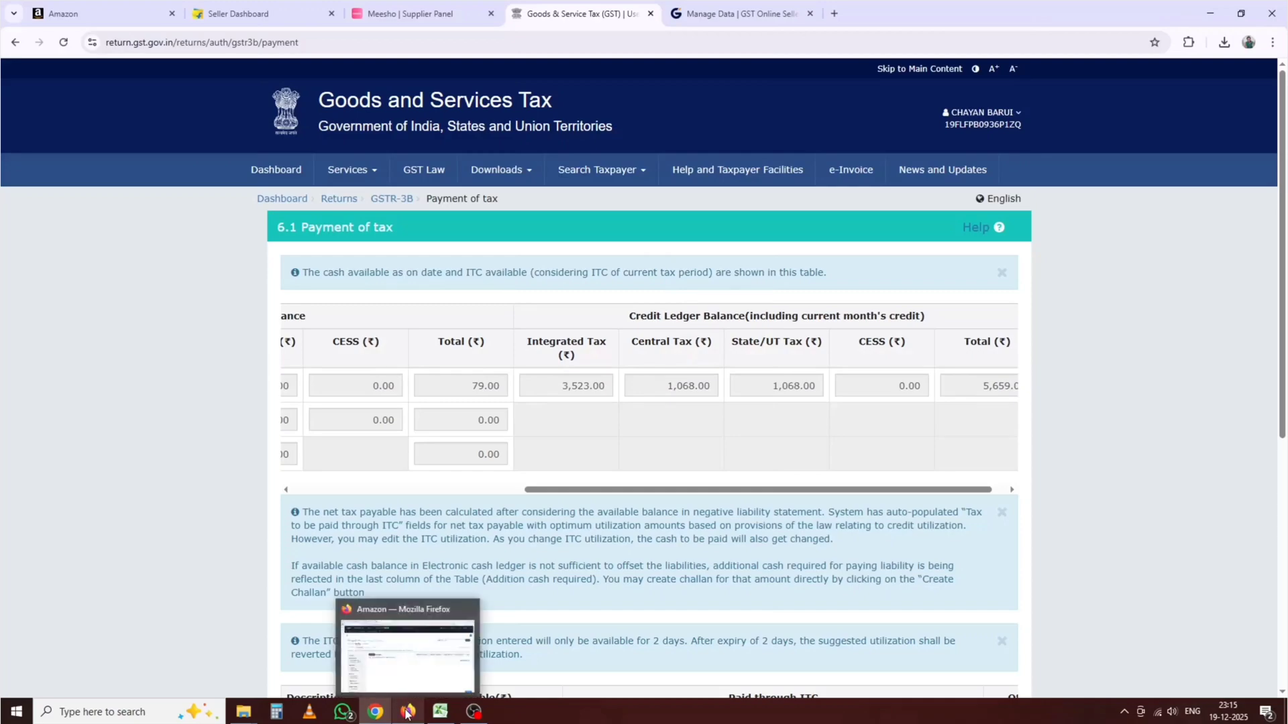
click(410, 677)
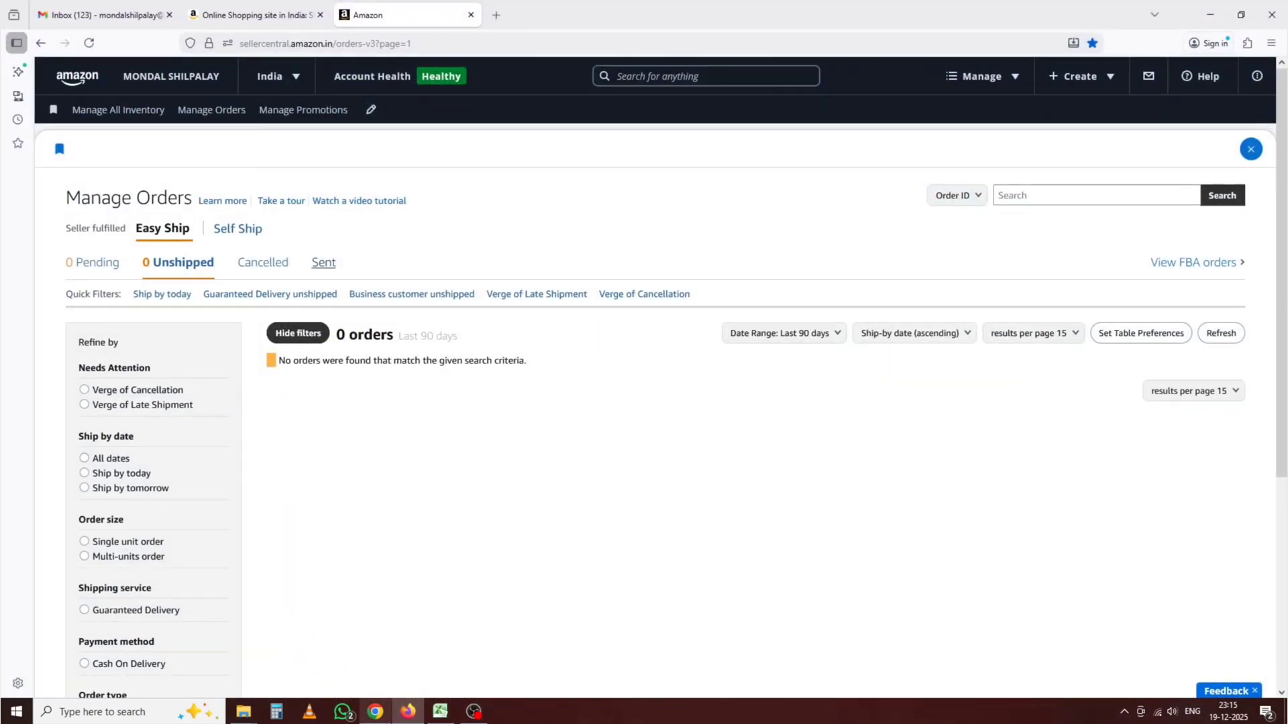
click(383, 718)
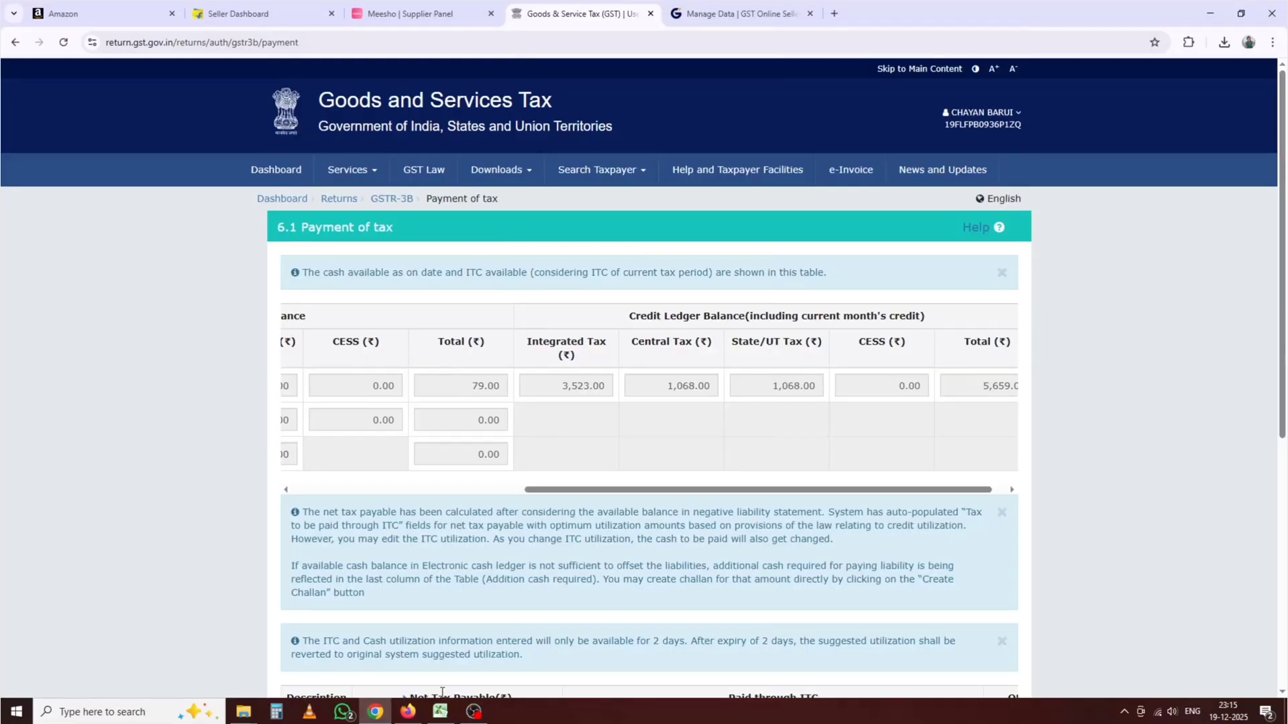
click(444, 714)
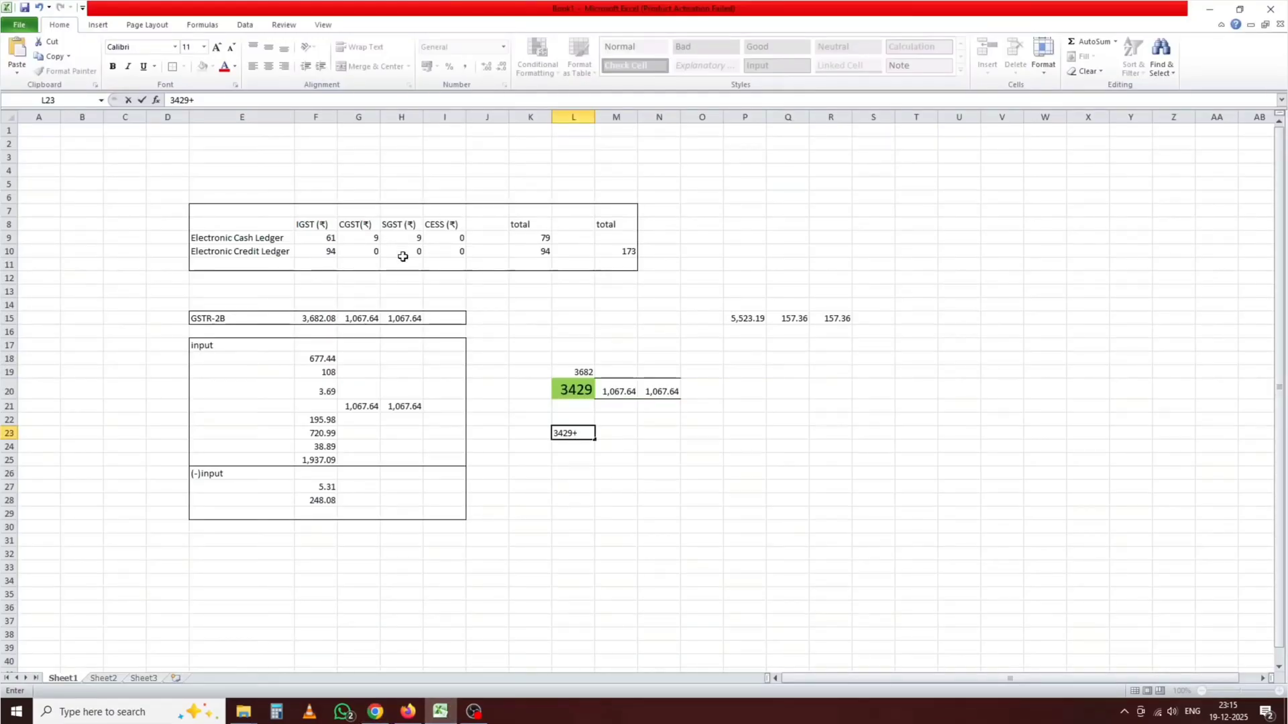
Step: Finish L23 as a formula totalling 3508, checking the 79 cash total in K9
click(544, 239)
click(581, 434)
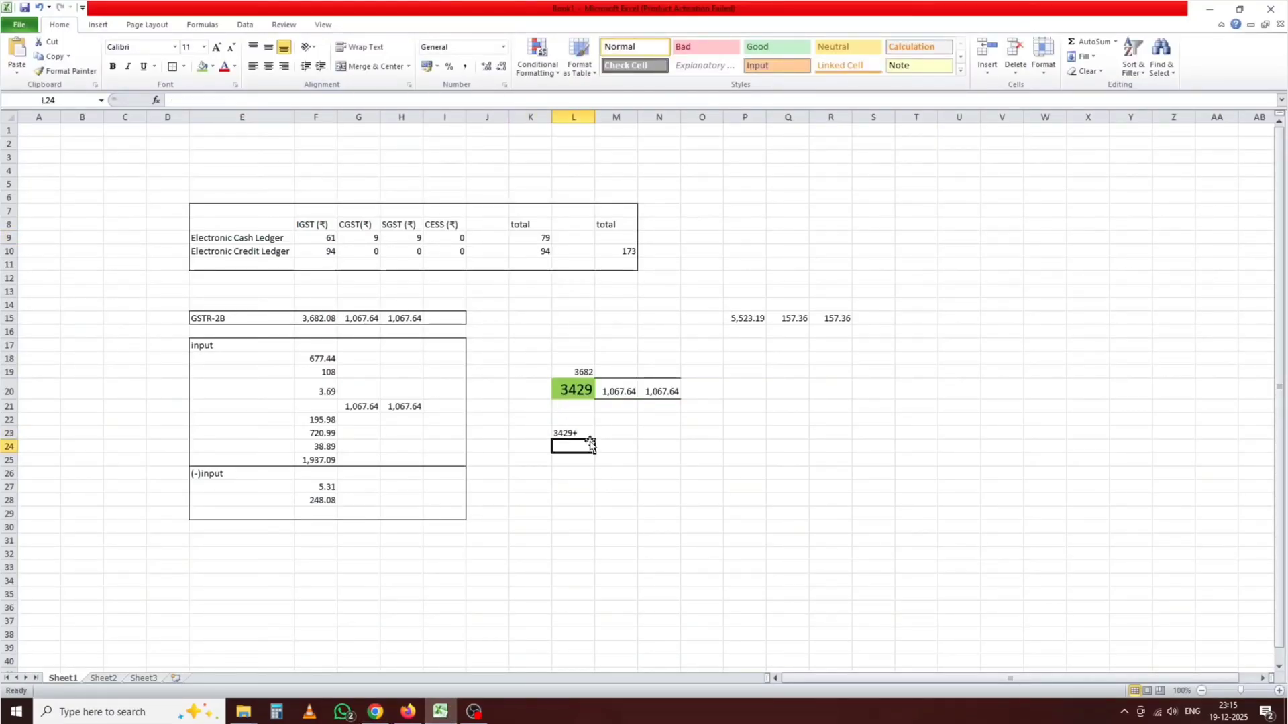
double_click(582, 433)
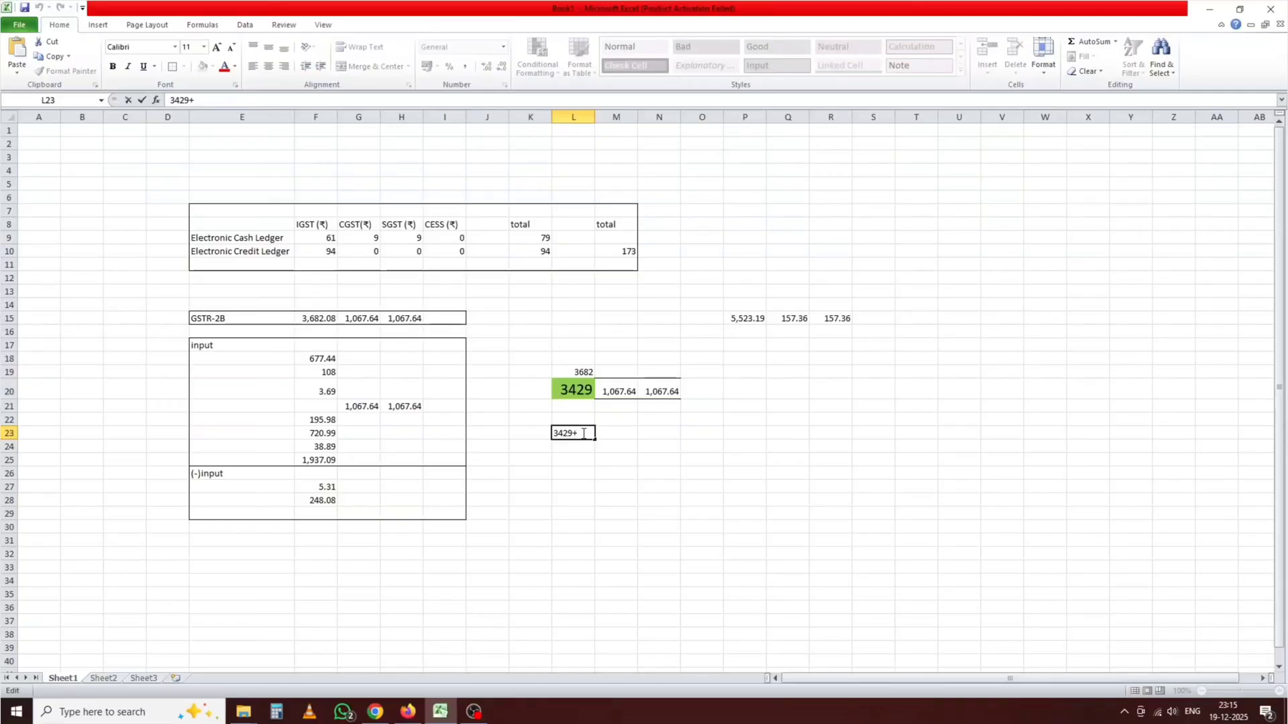
text(79)
key(Home)
text(=)
key(Return)
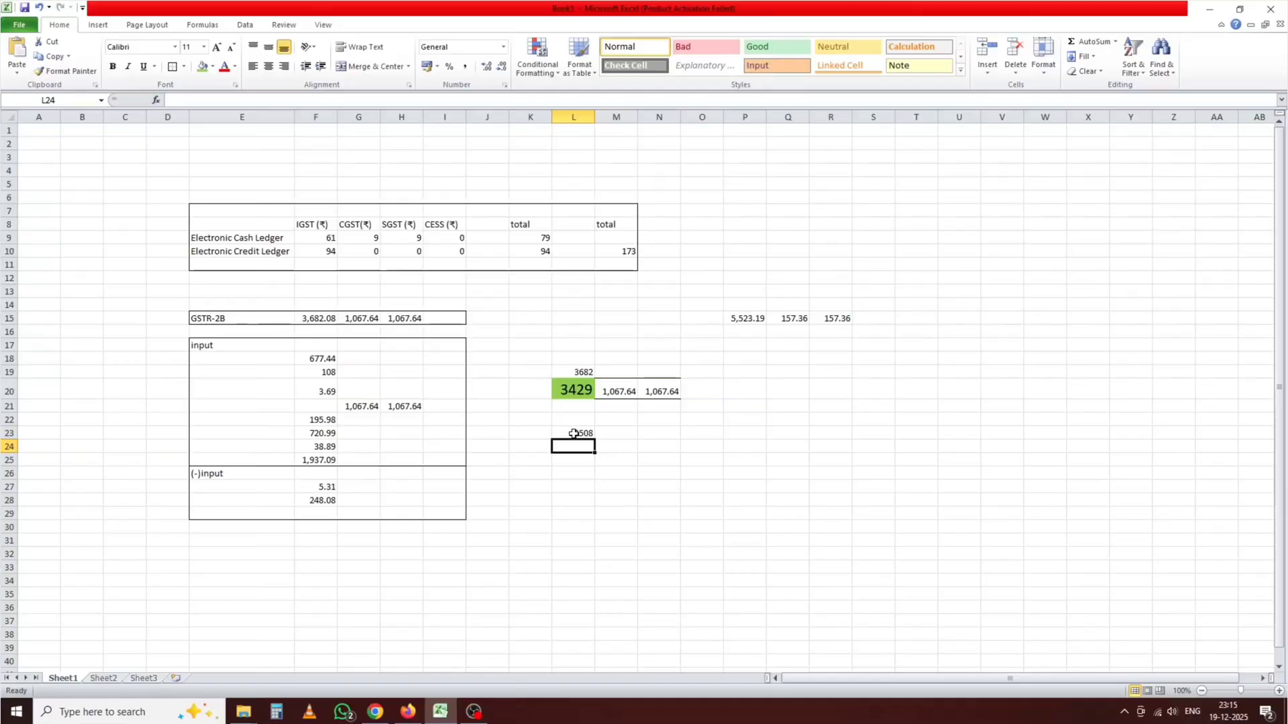
Step: Enter the credit ledger value 94 in L24 after checking the payment page
key(alt+Tab)
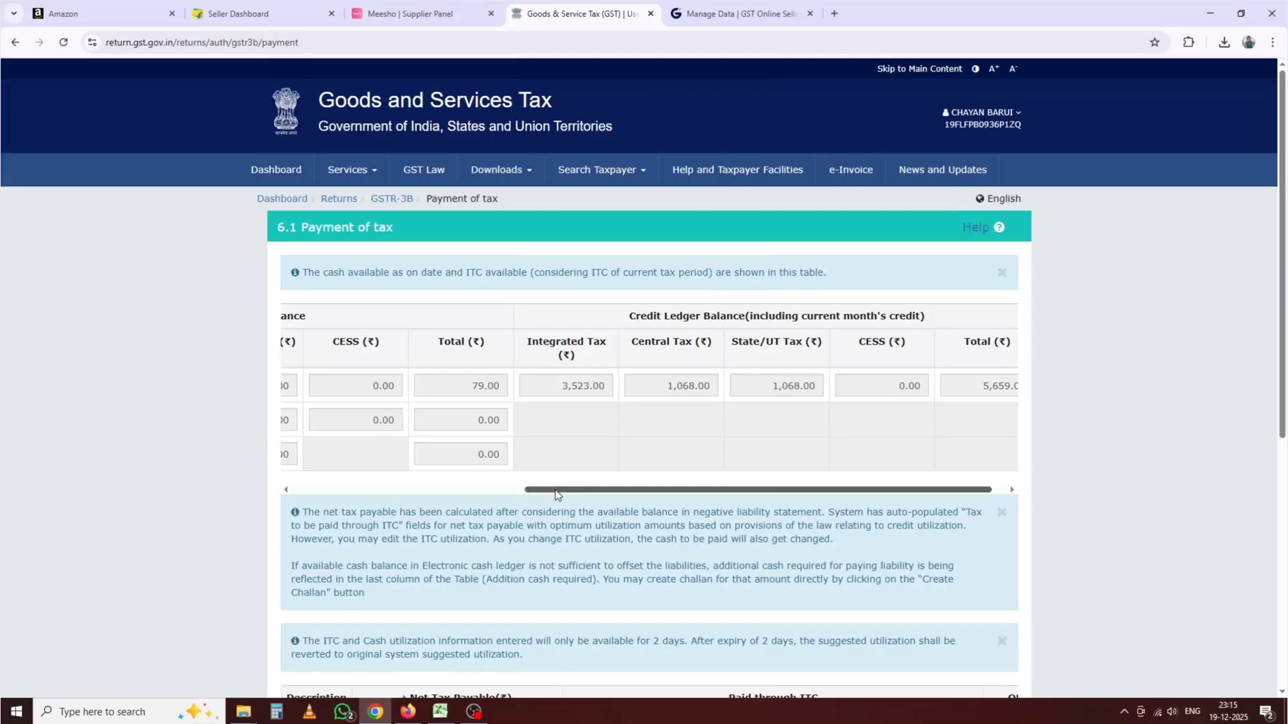
drag(555, 495, 521, 494)
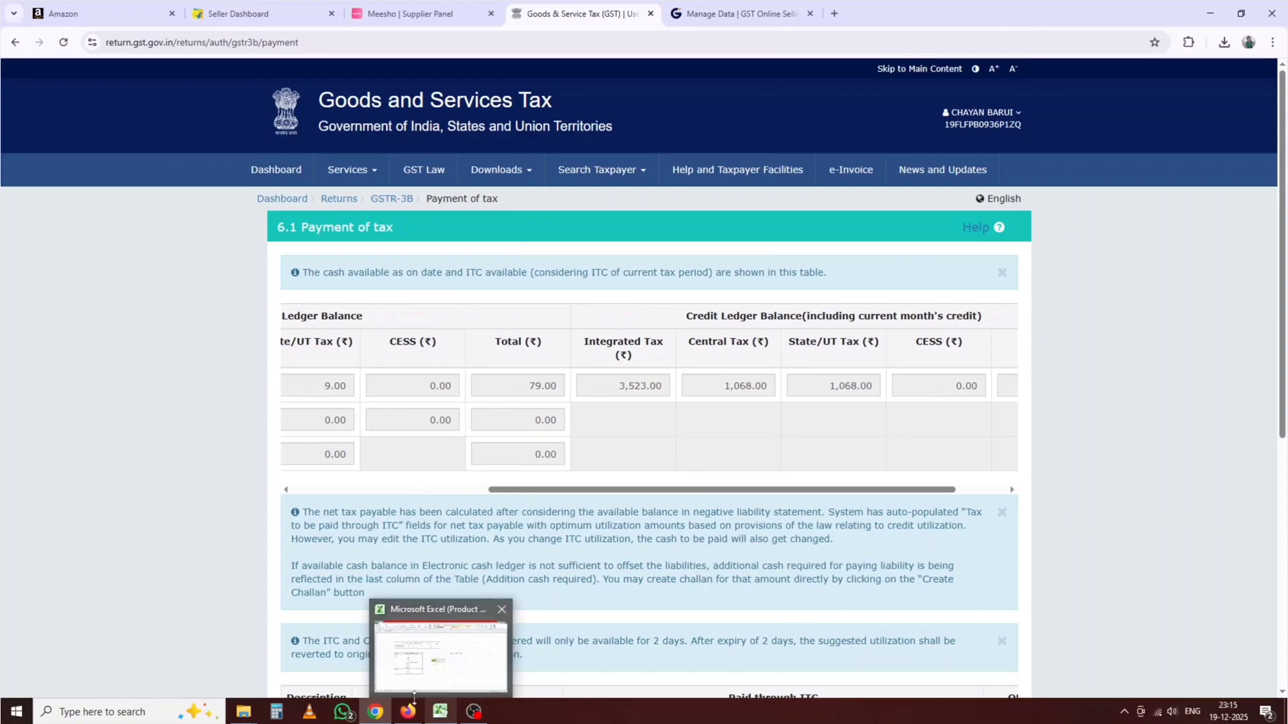
mouse_move(377, 715)
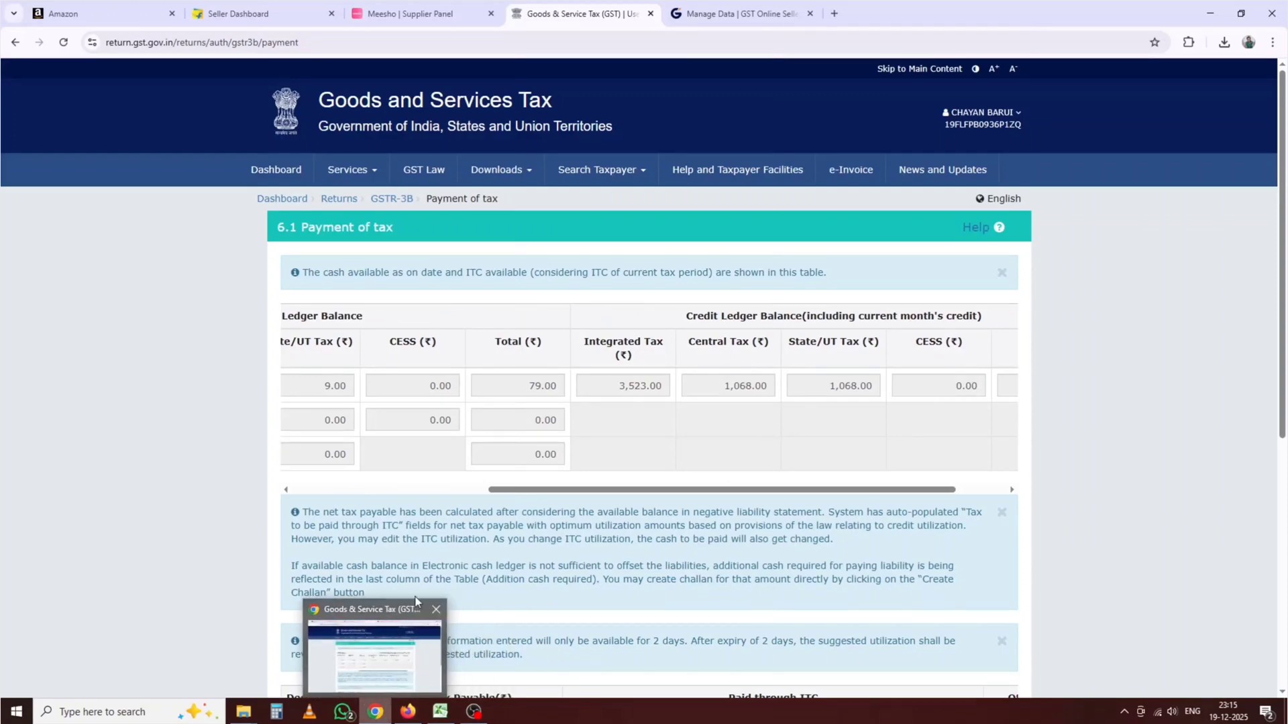
click(524, 384)
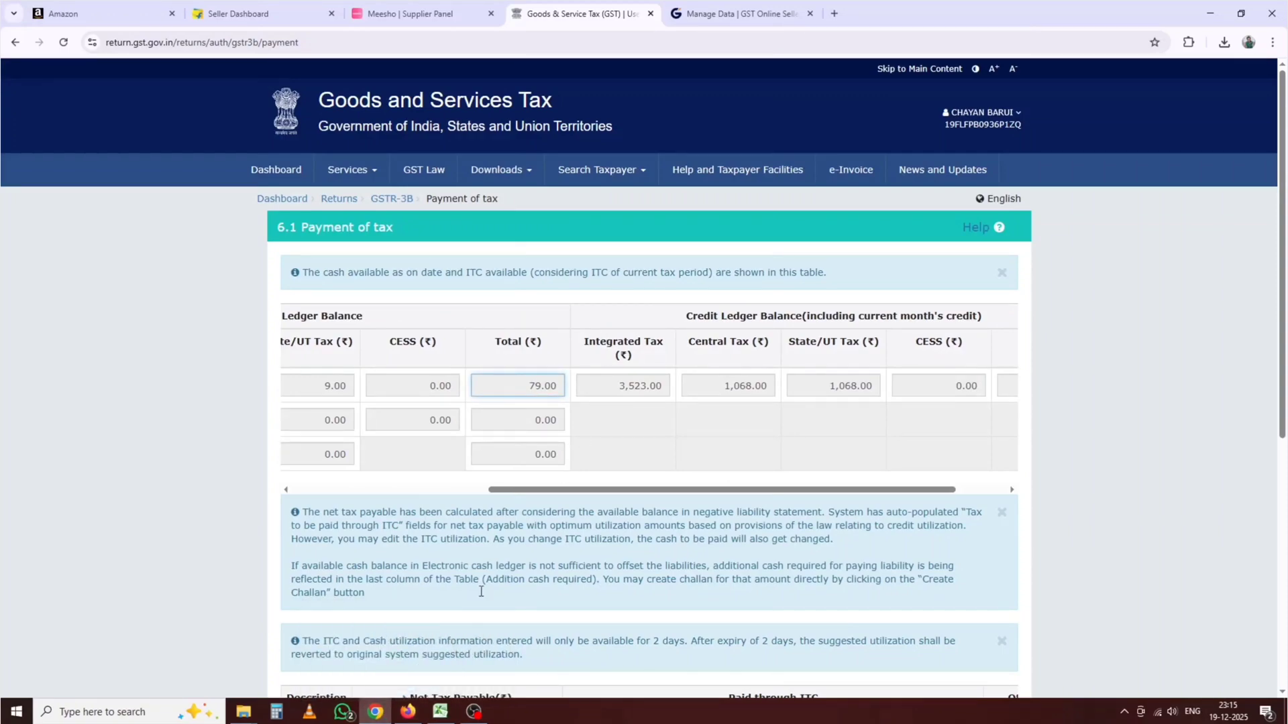
mouse_move(443, 711)
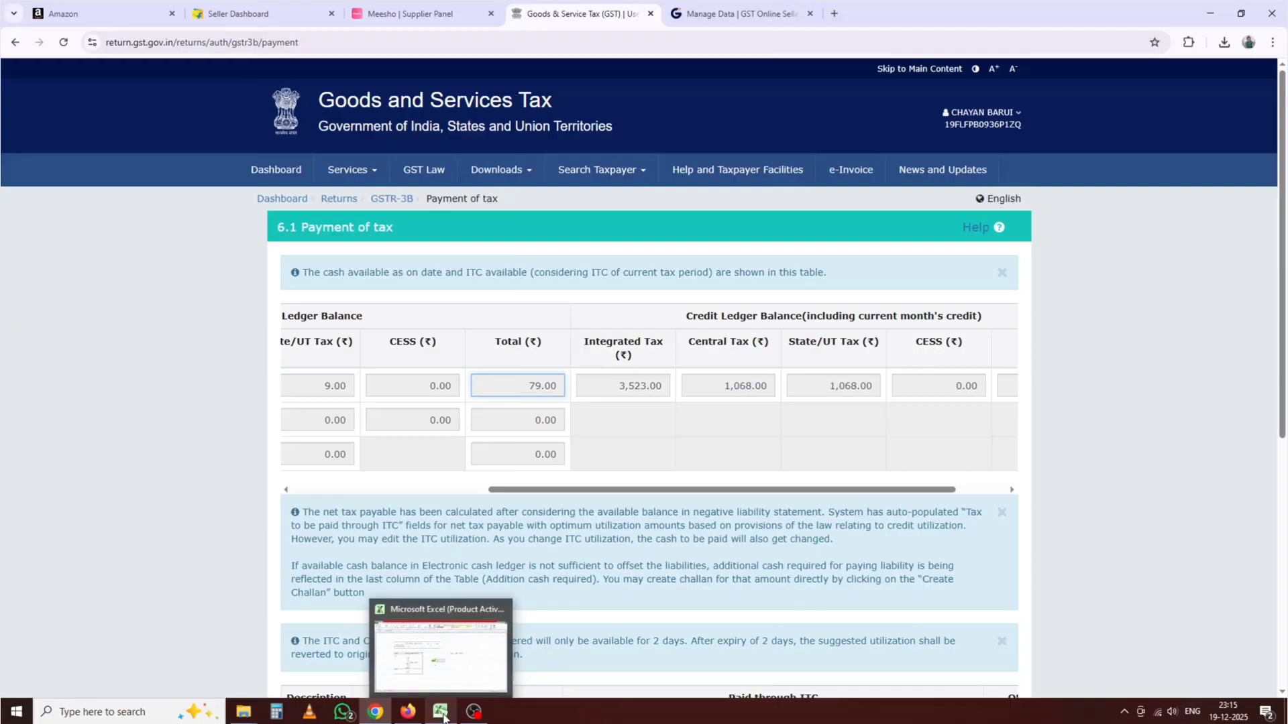
click(456, 671)
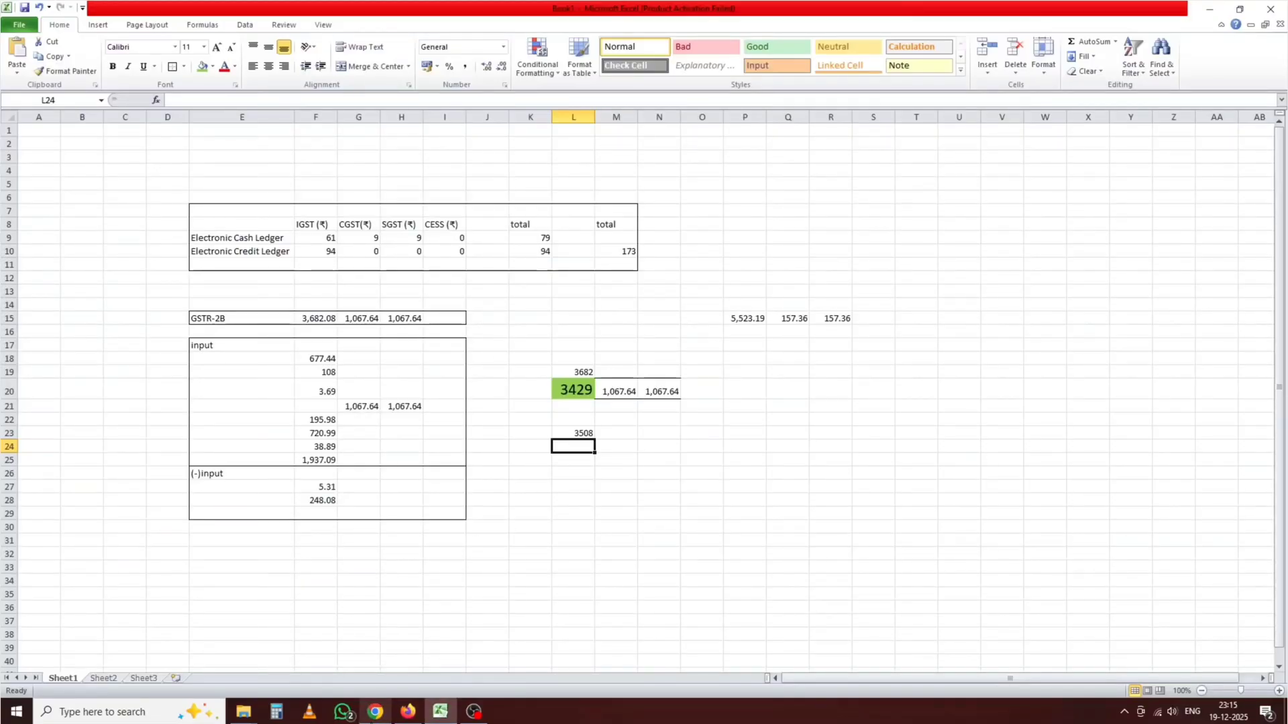
mouse_move(377, 703)
click(385, 654)
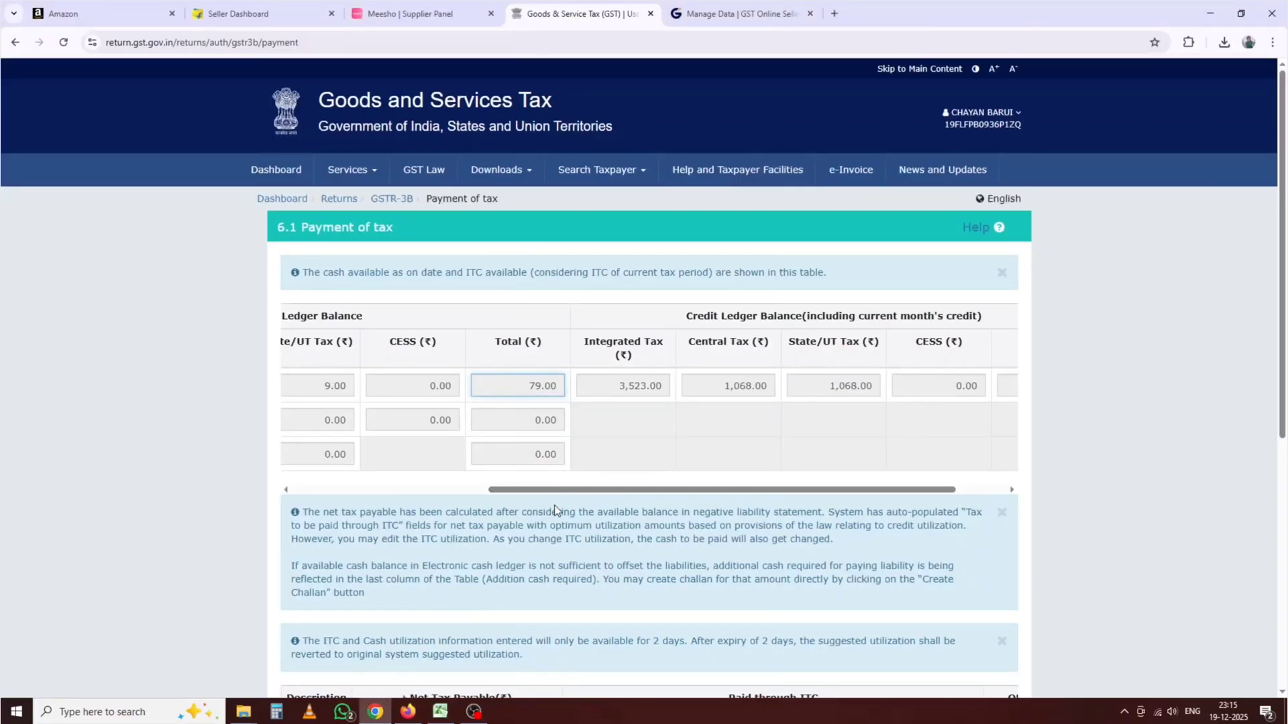
mouse_move(443, 710)
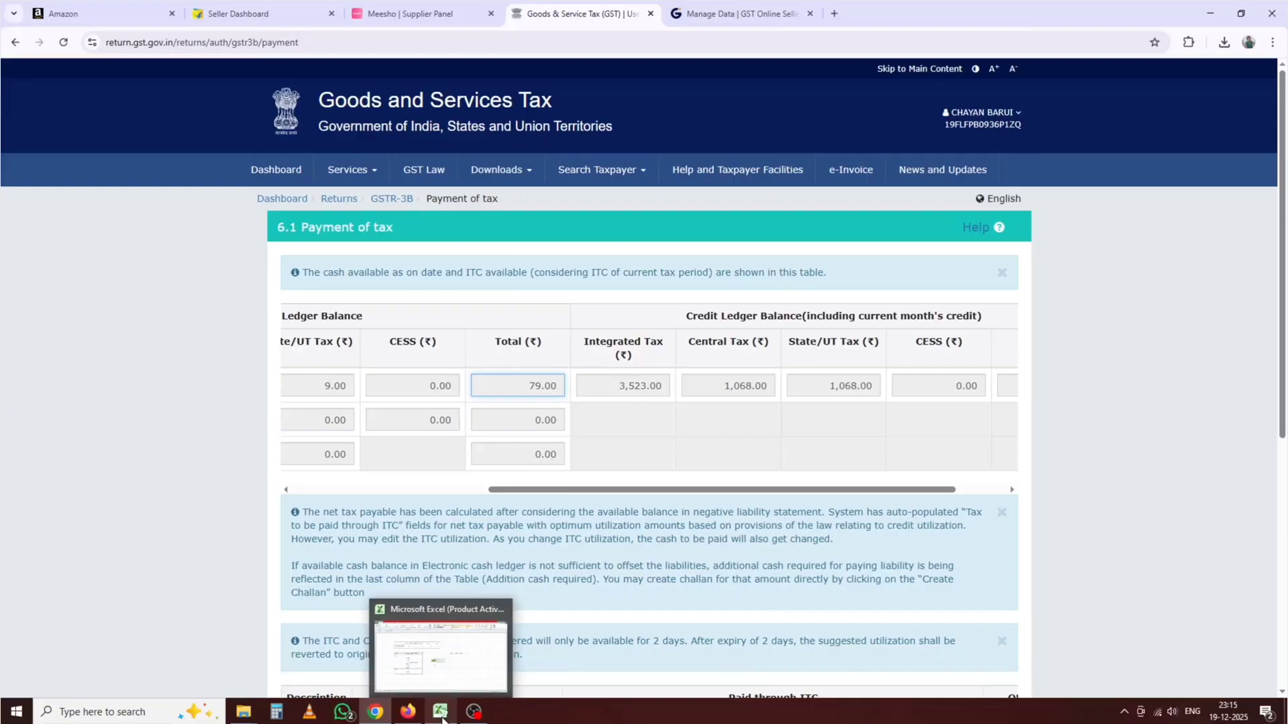
click(439, 670)
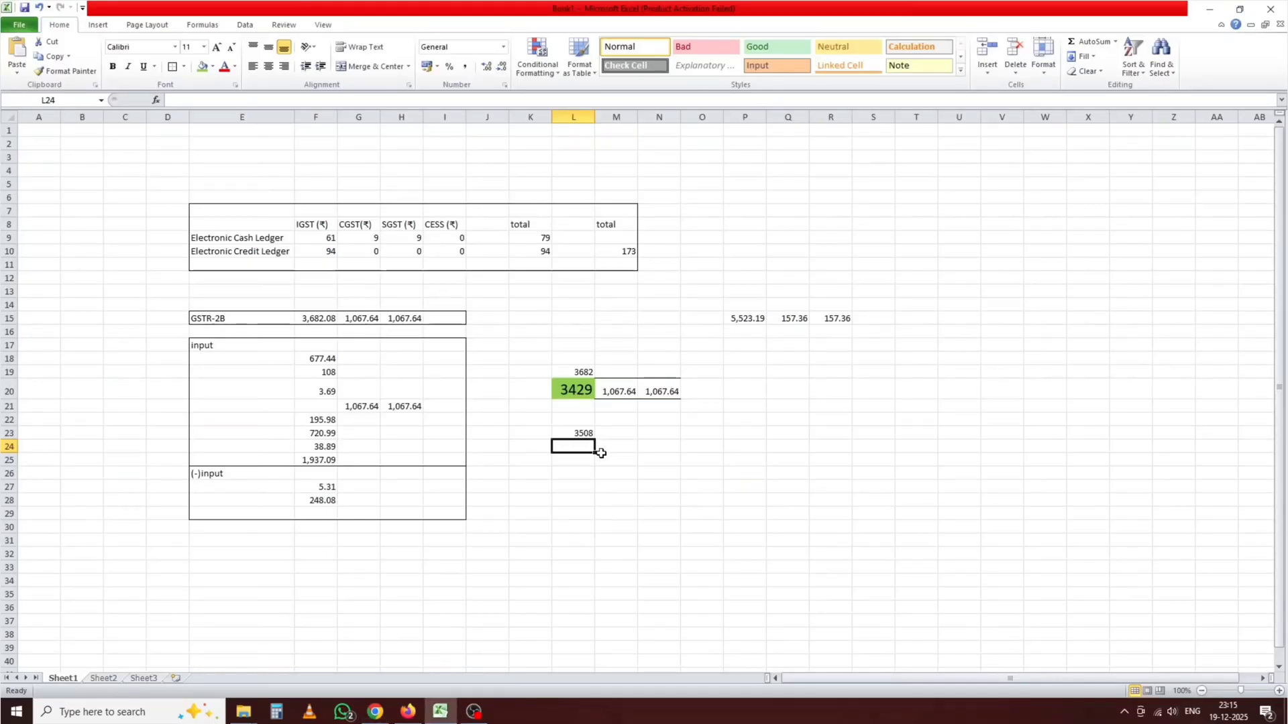
text(9)
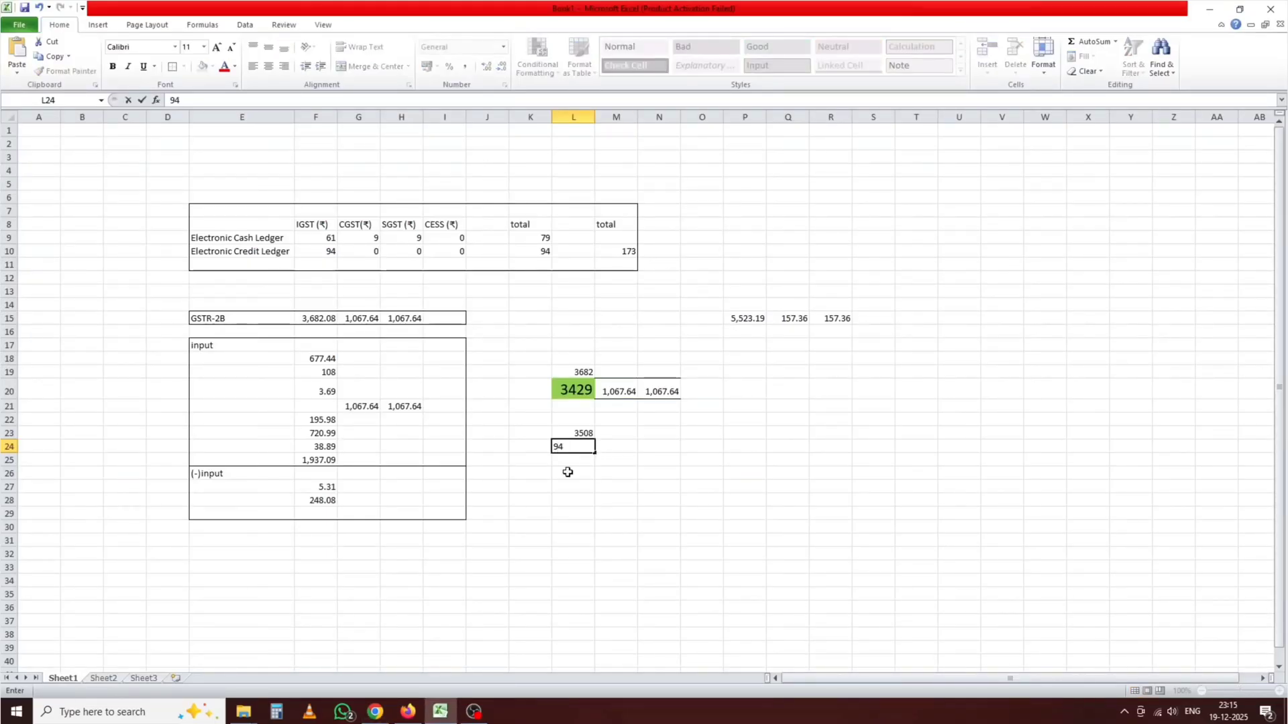
text(4)
key(Return)
Step: Enter =L23+L24 in L25 to total 3602
text(=)
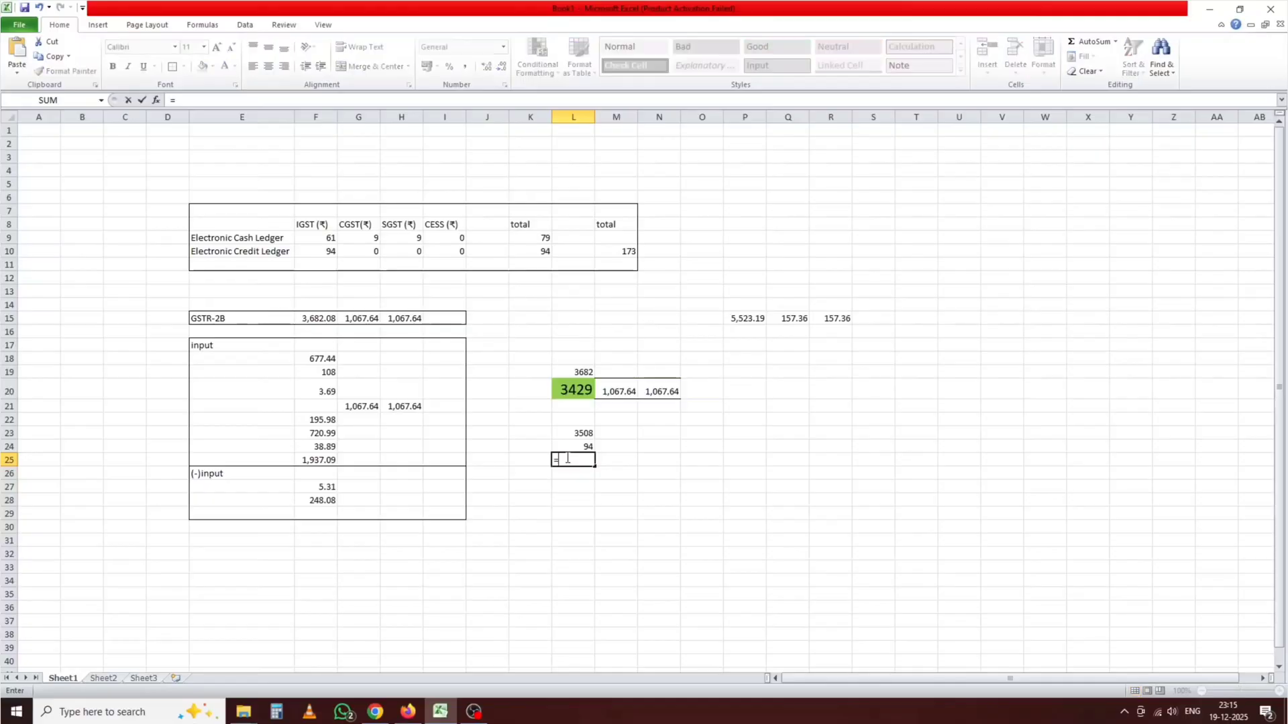
click(574, 430)
text(+)
click(577, 446)
key(Return)
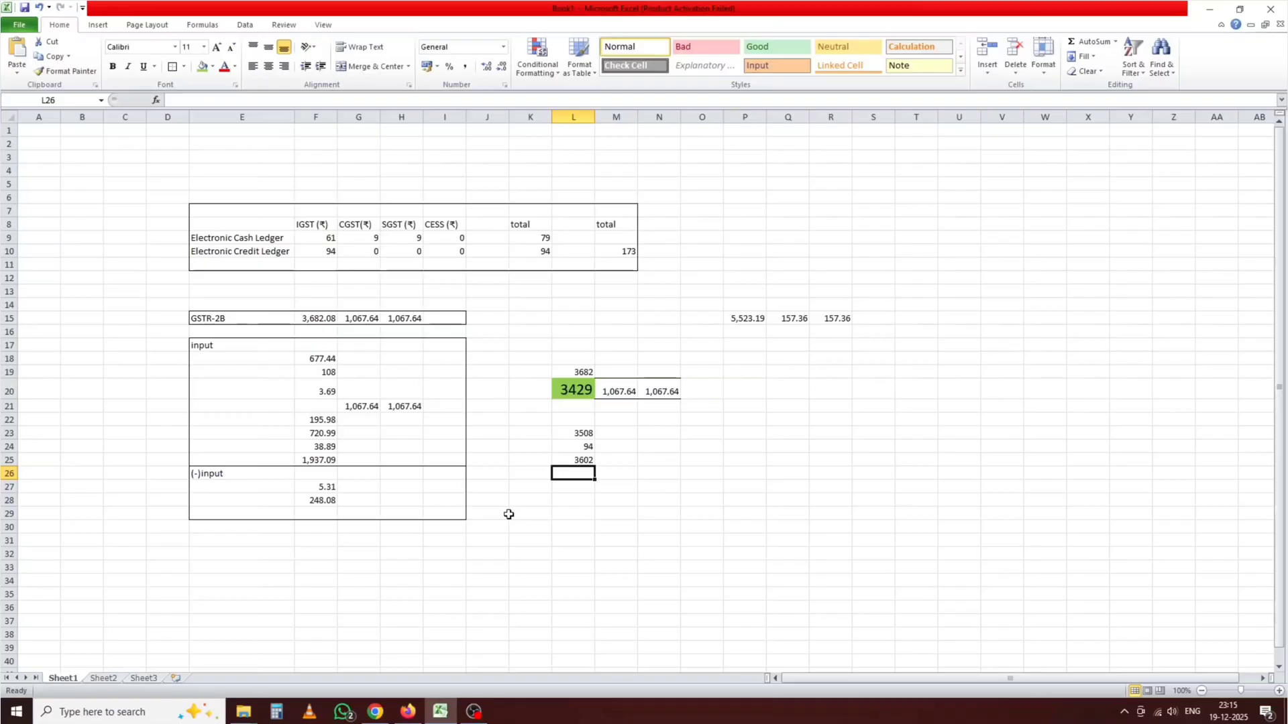
Step: Review the payment table's credit columns and select the cash ledger Total of 79.00
click(375, 712)
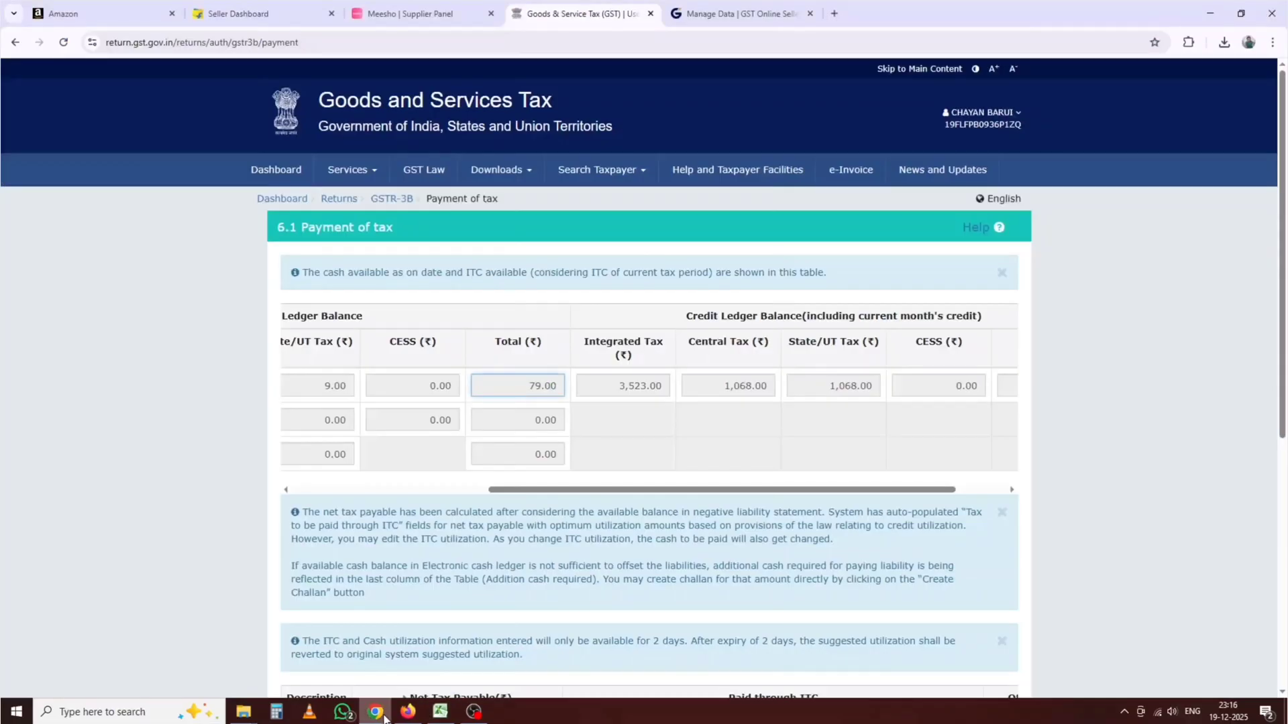
drag(588, 490, 689, 496)
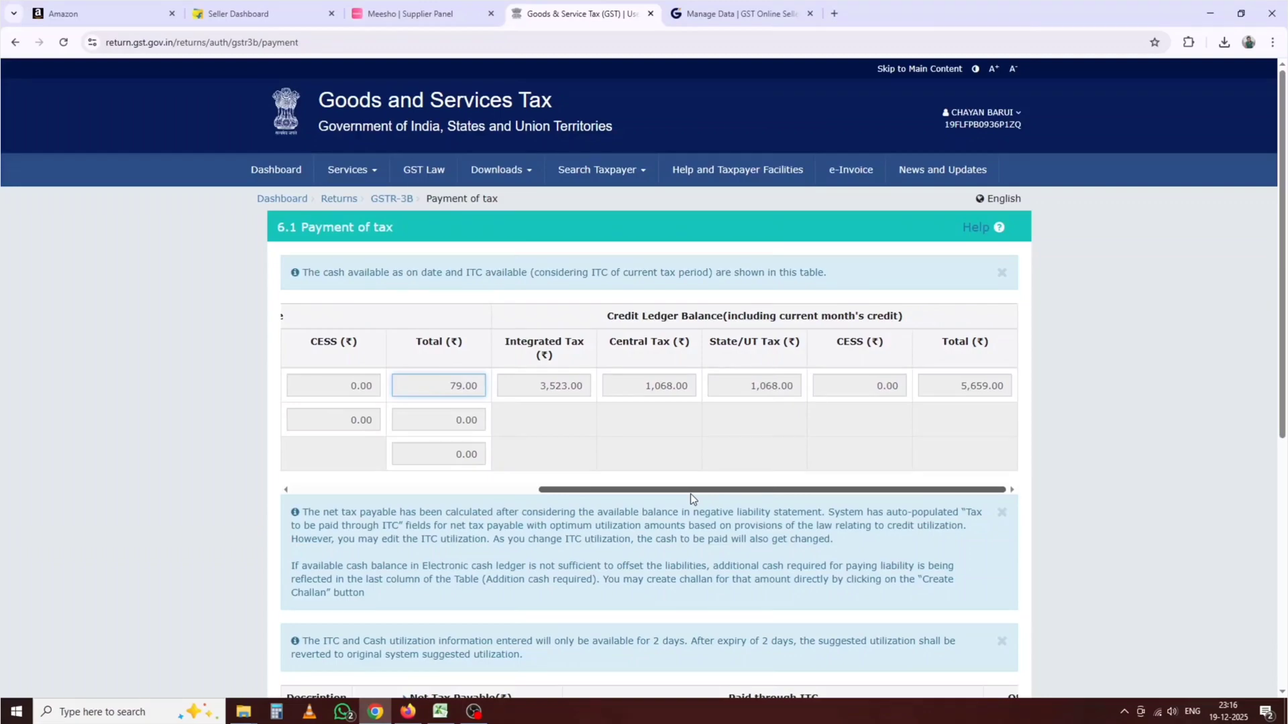
drag(690, 494, 427, 516)
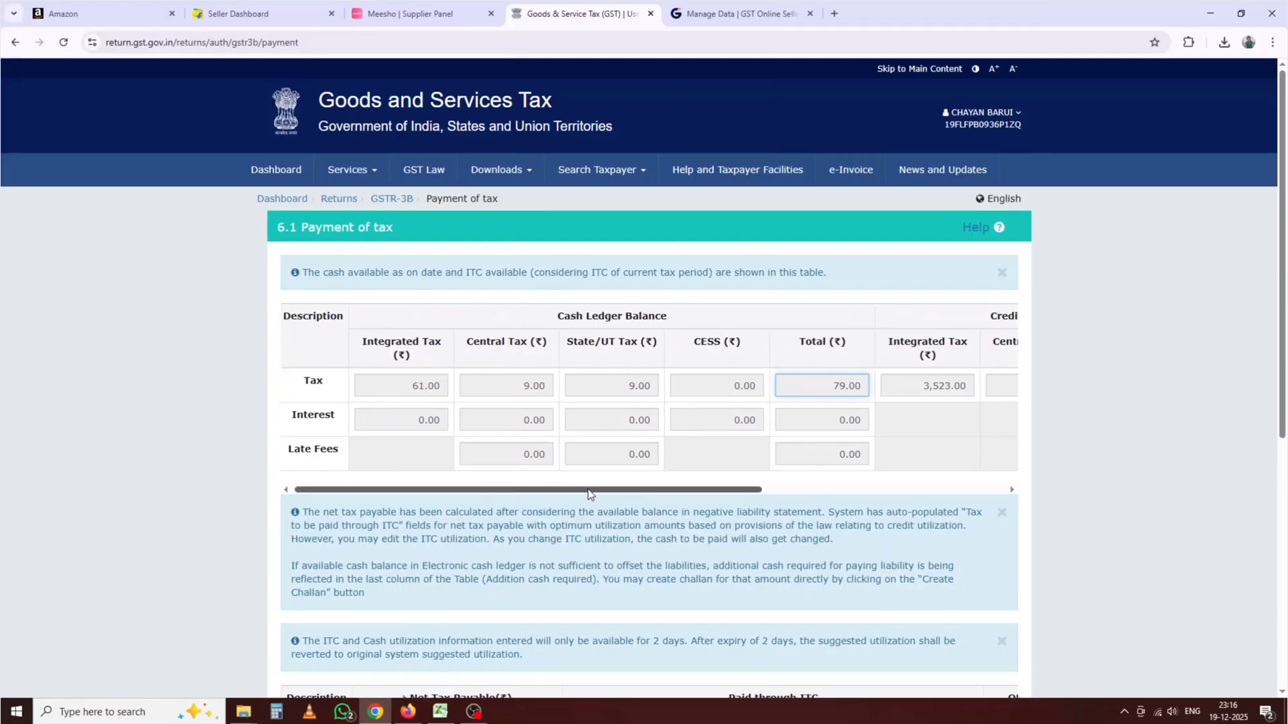
drag(574, 494, 628, 495)
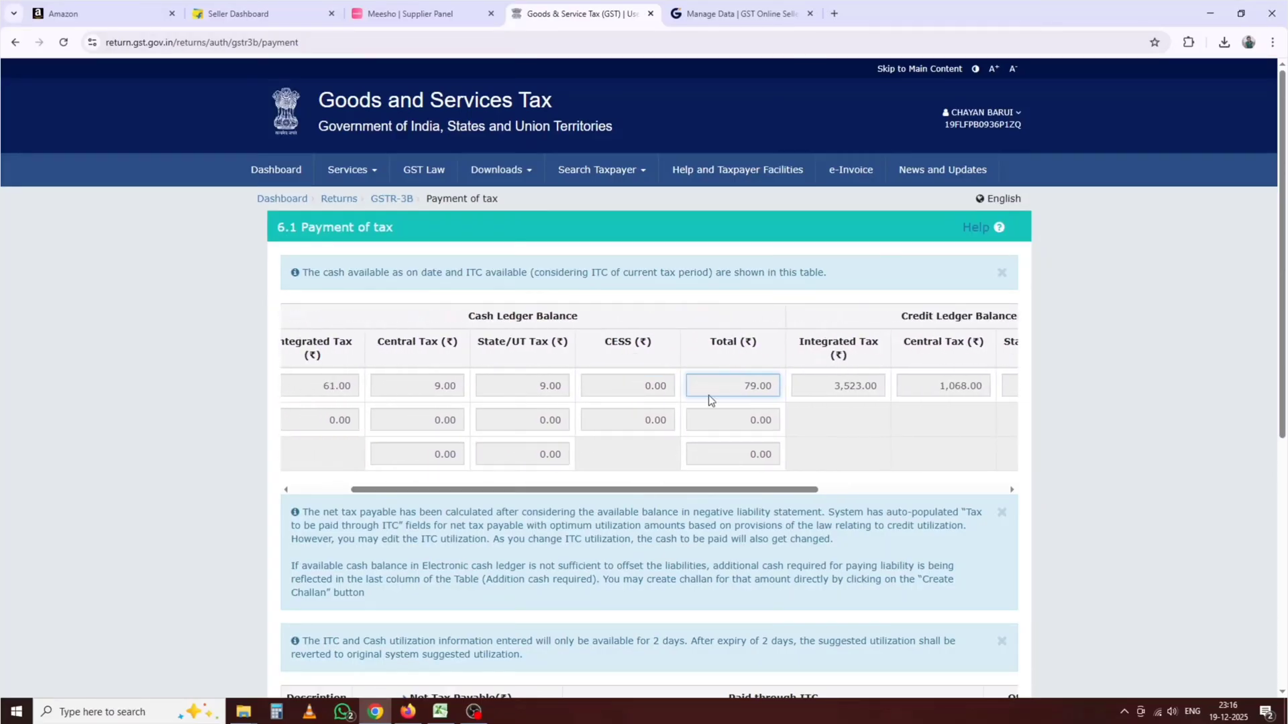
drag(755, 388, 770, 482)
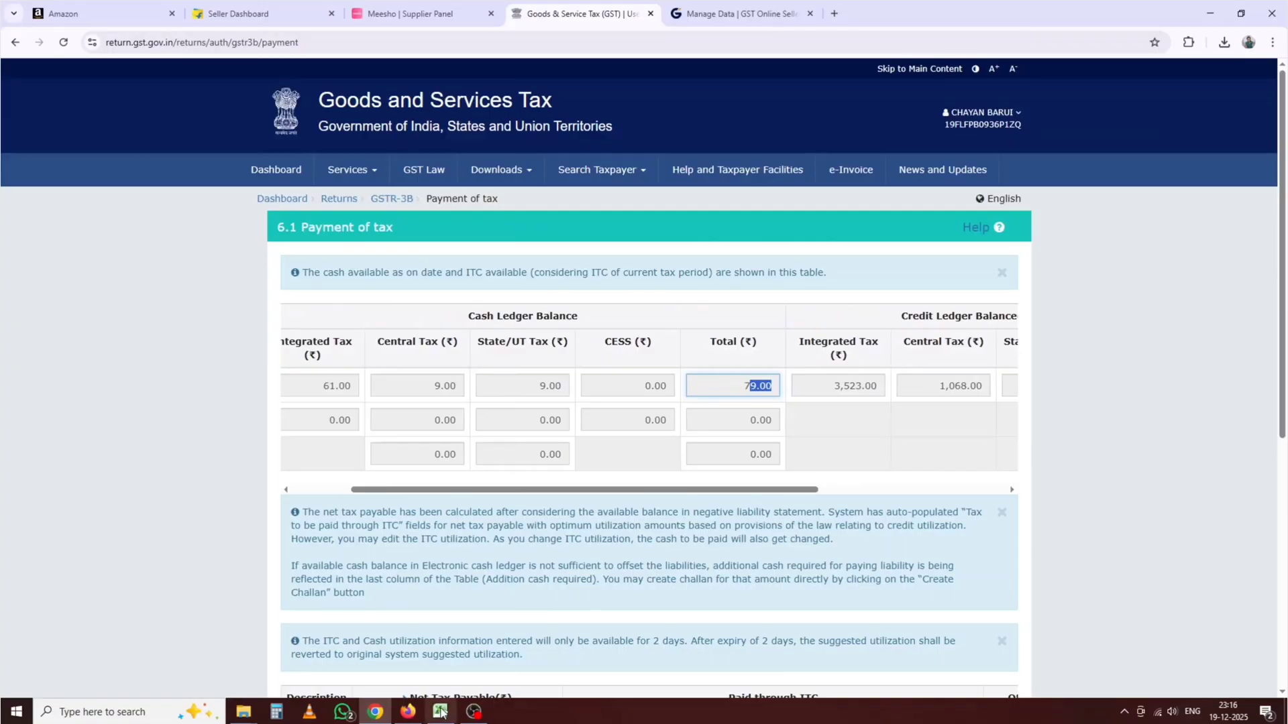
Step: Clear the working cells L23 through L25 in the Excel workbook
mouse_move(440, 711)
click(440, 680)
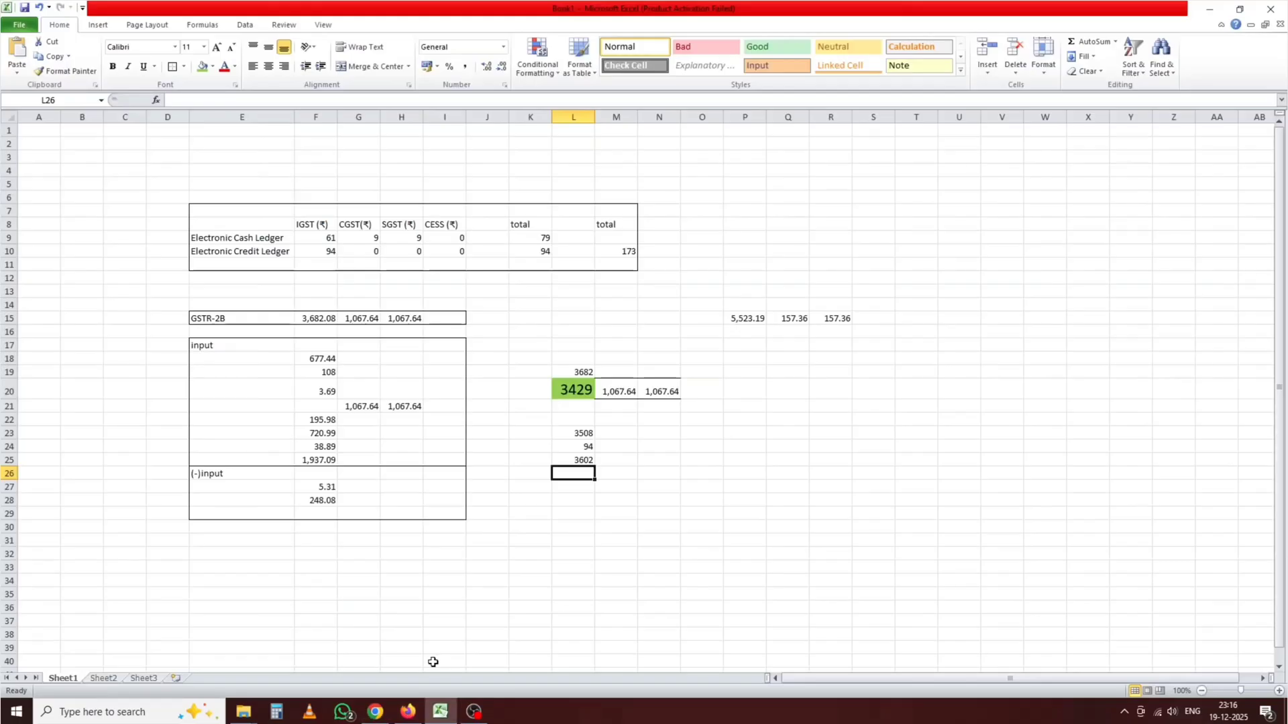
drag(579, 436, 578, 453)
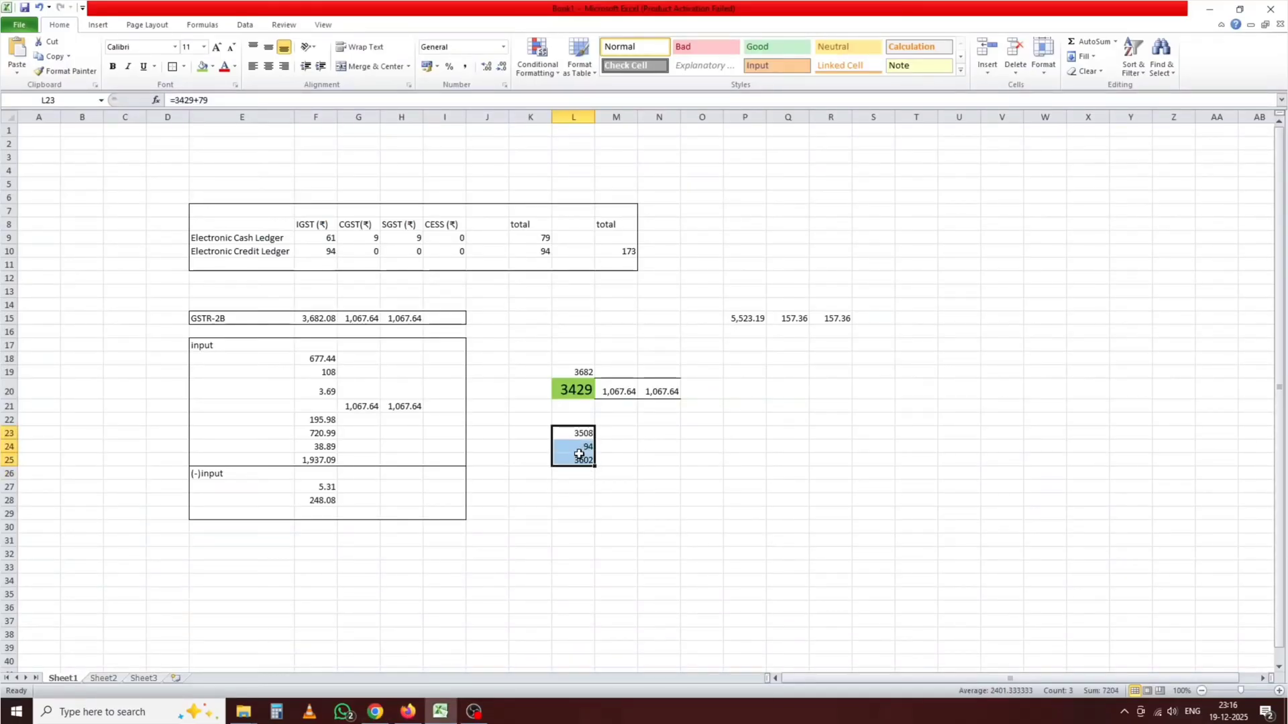
key(Delete)
Step: Enter =3429+94 in L23 so it shows 3523, matching the portal's IGST credit
text(3429+)
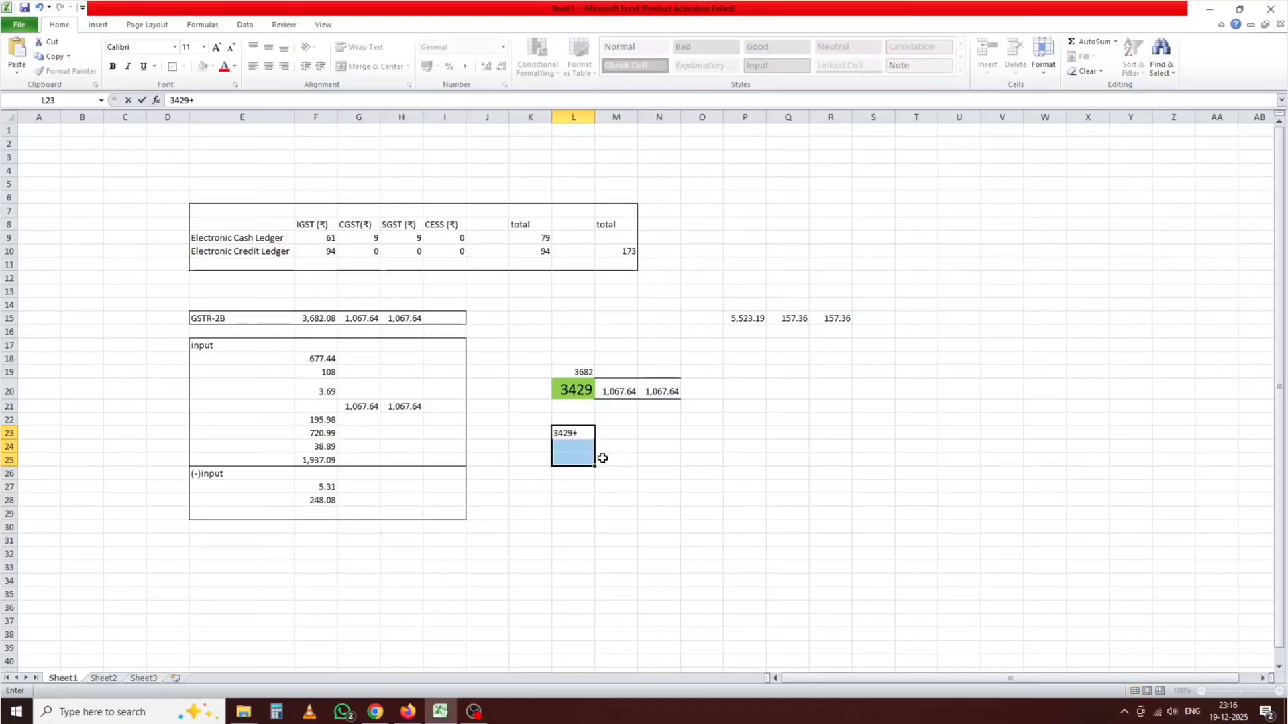
click(536, 253)
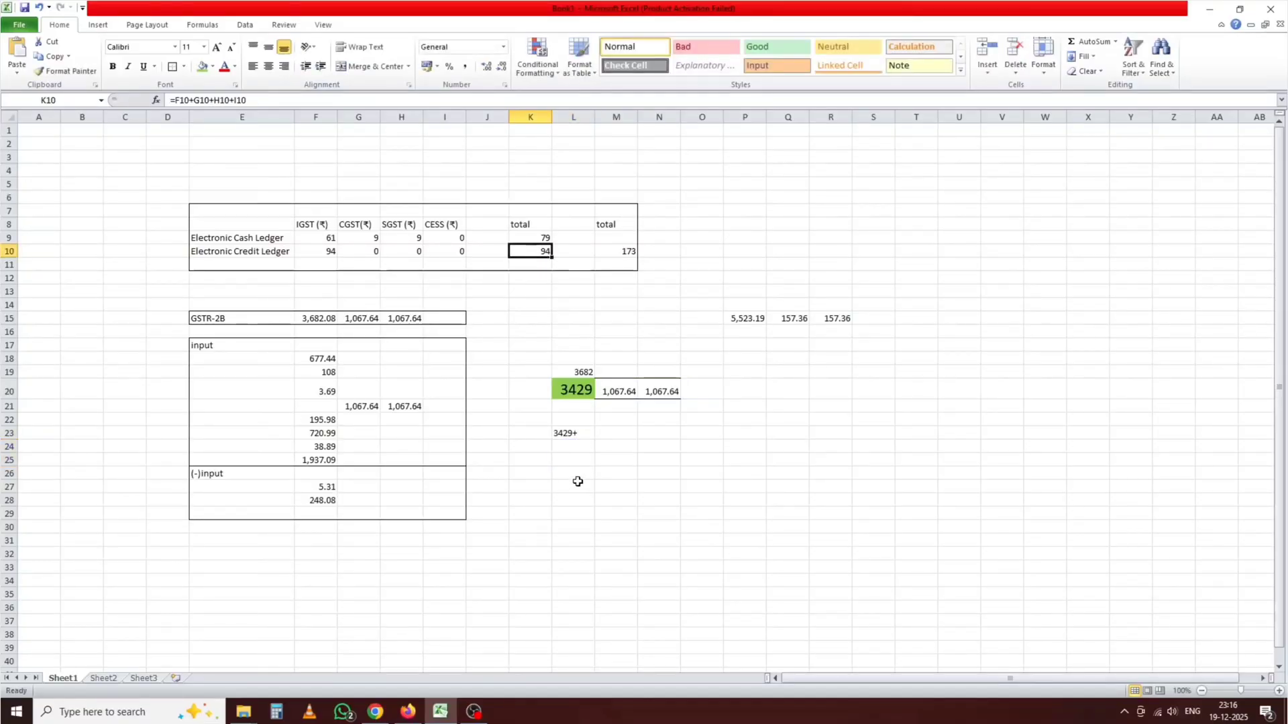
click(576, 436)
double_click(588, 434)
text(94)
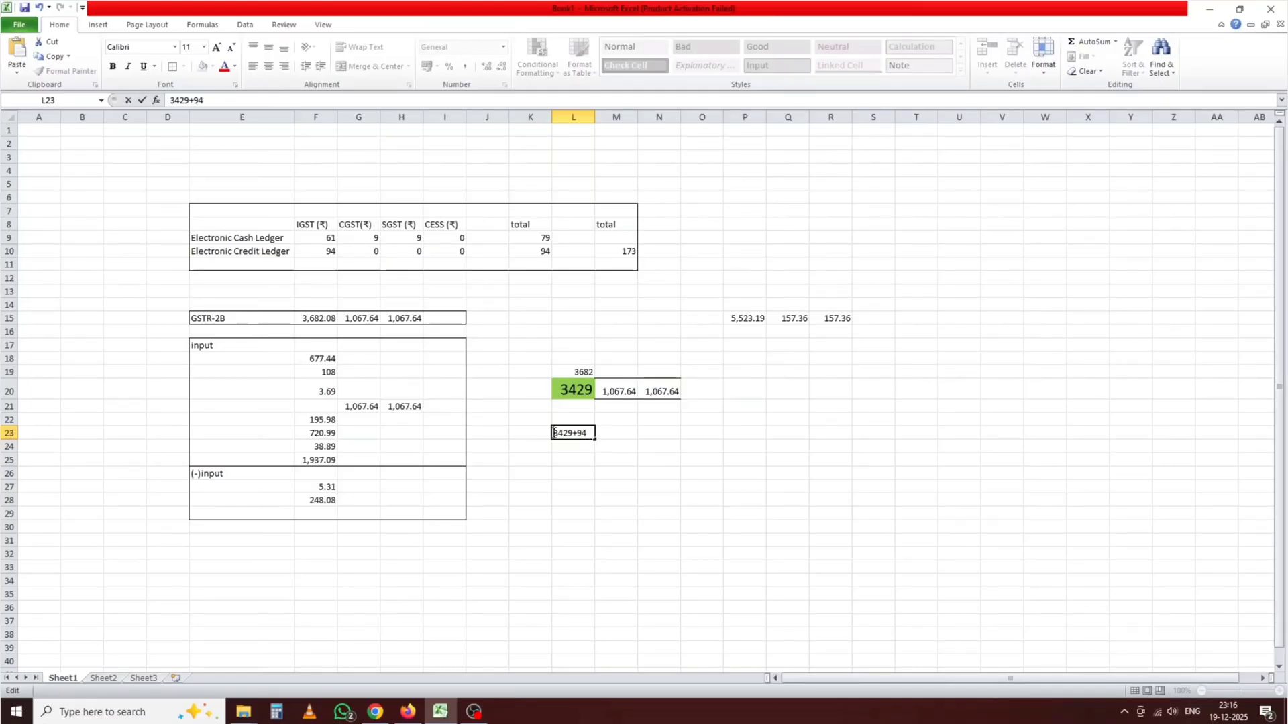
key(Return)
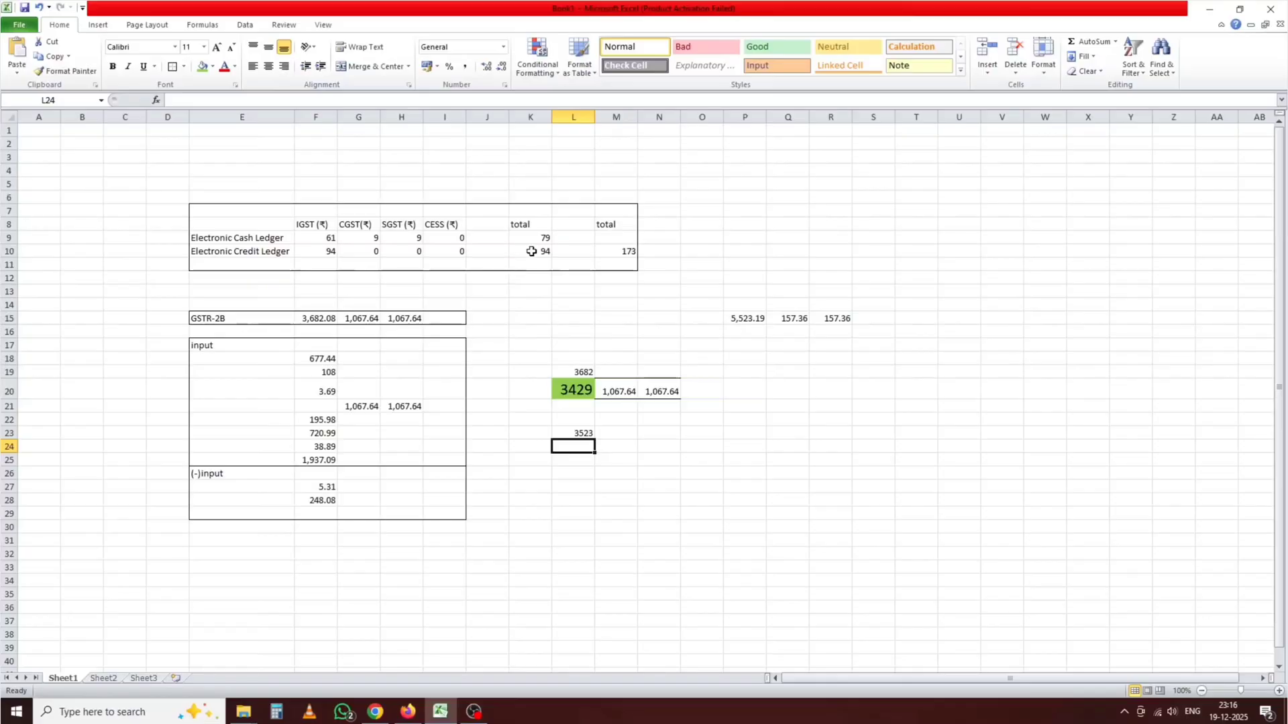
click(568, 431)
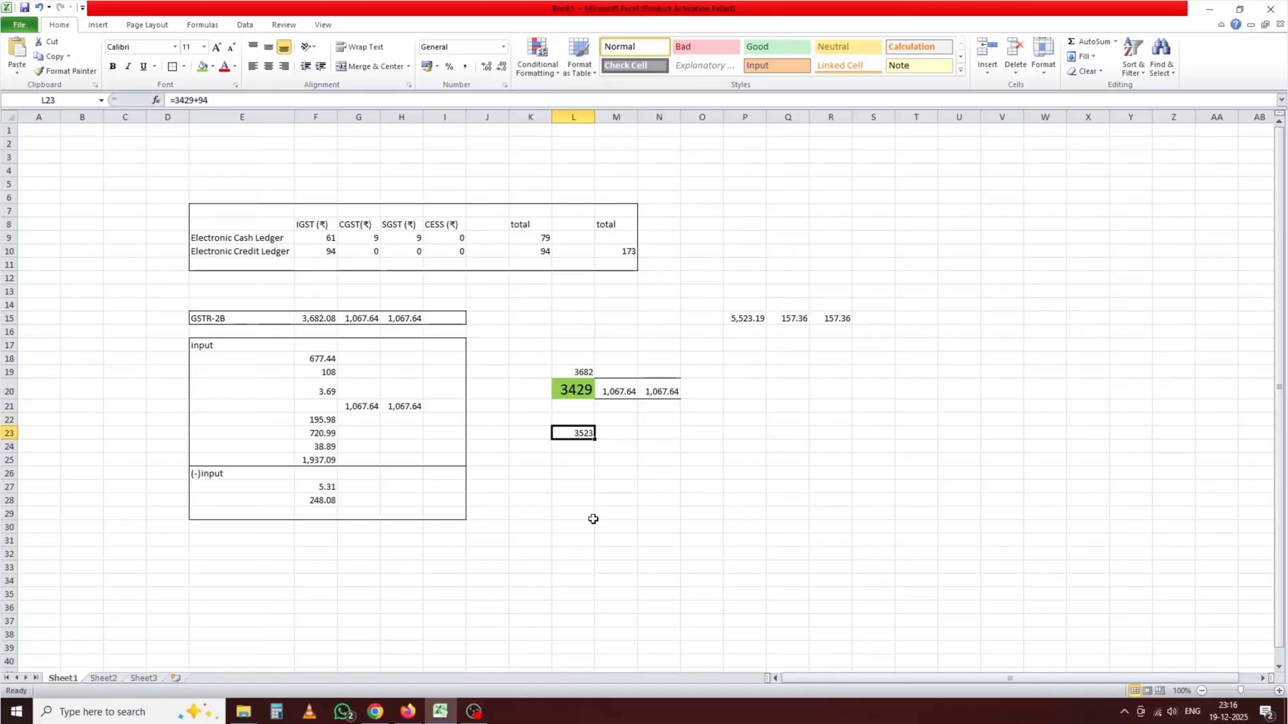
click(375, 712)
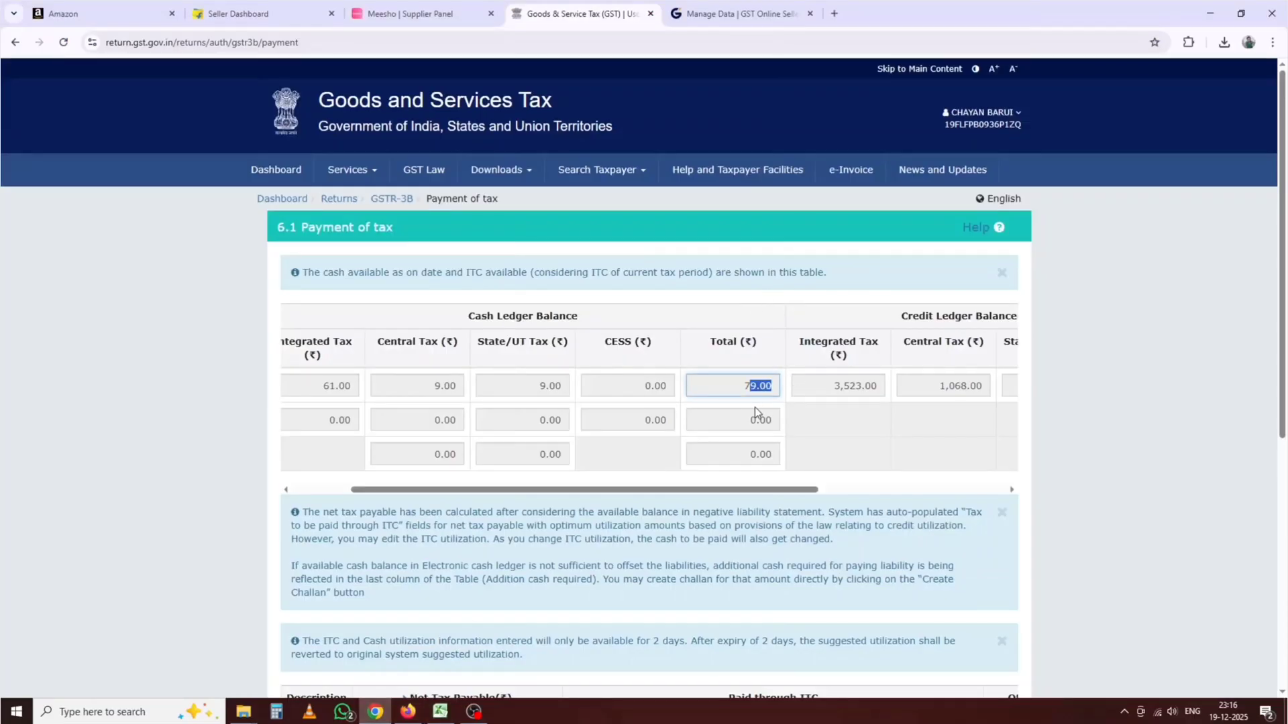
Step: Read the credit ledger balances: IGST 3,523.00, CGST and SGST 1,068.00 each, total 5,659.00
drag(834, 385, 877, 385)
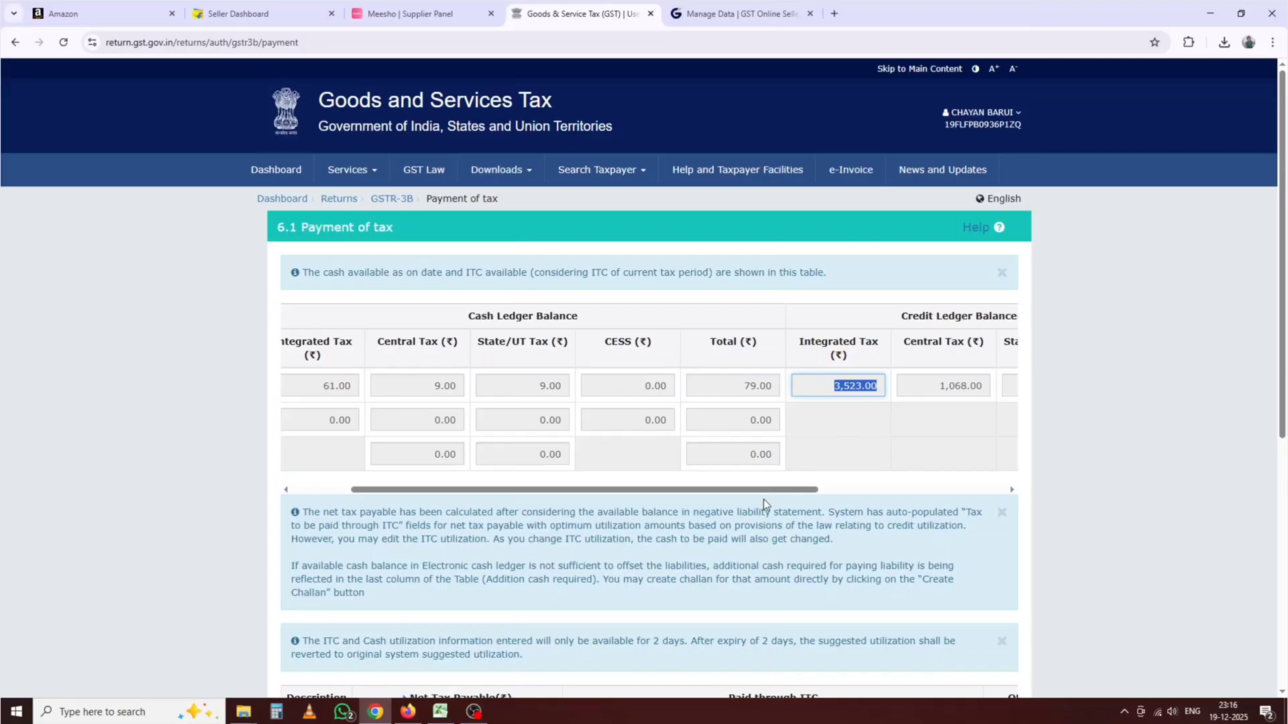
drag(765, 491, 905, 495)
drag(724, 387, 769, 388)
drag(755, 493, 806, 493)
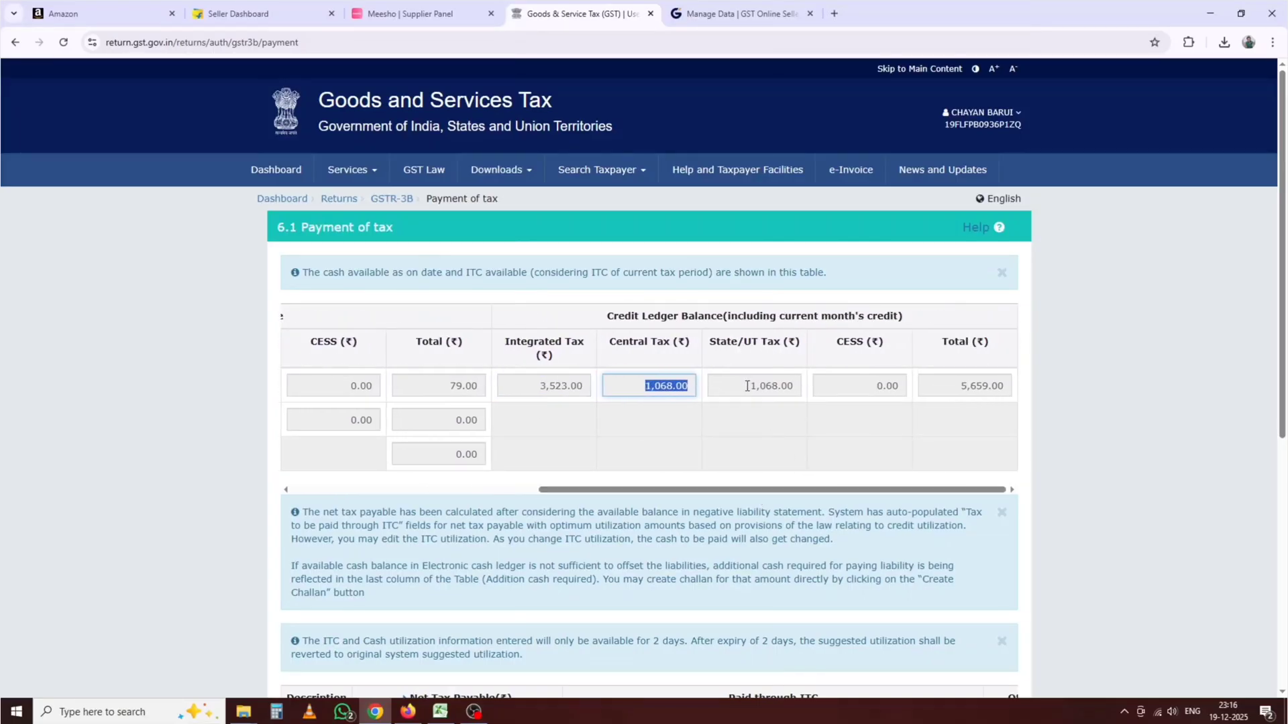
drag(746, 387, 781, 387)
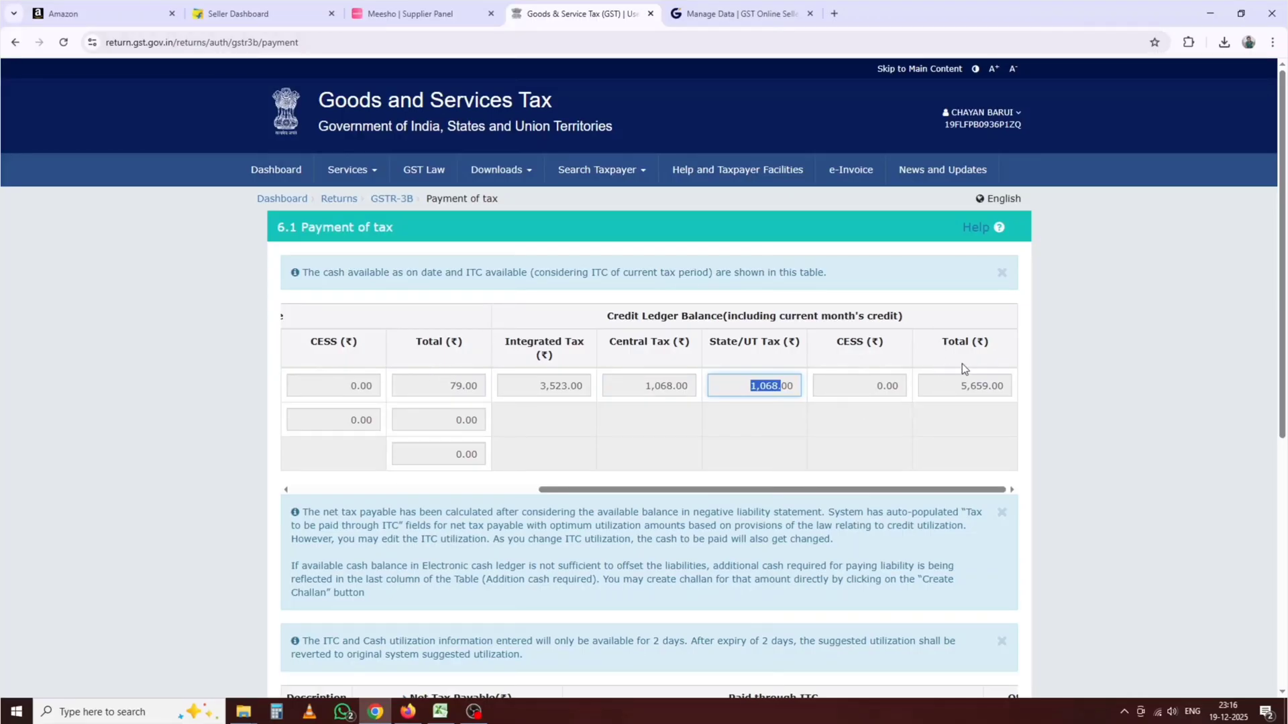
drag(963, 386, 999, 388)
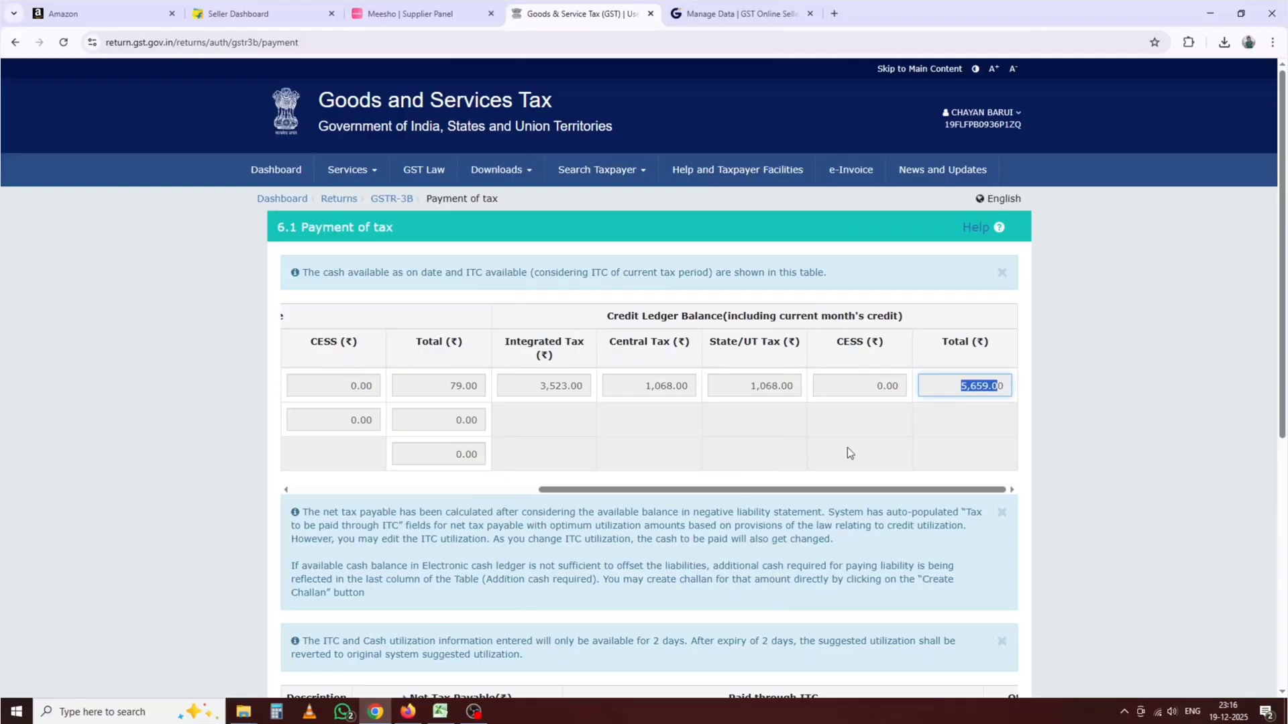
Step: Inspect the formulas behind the 3429 in L20 and the 3523 in L23
click(440, 711)
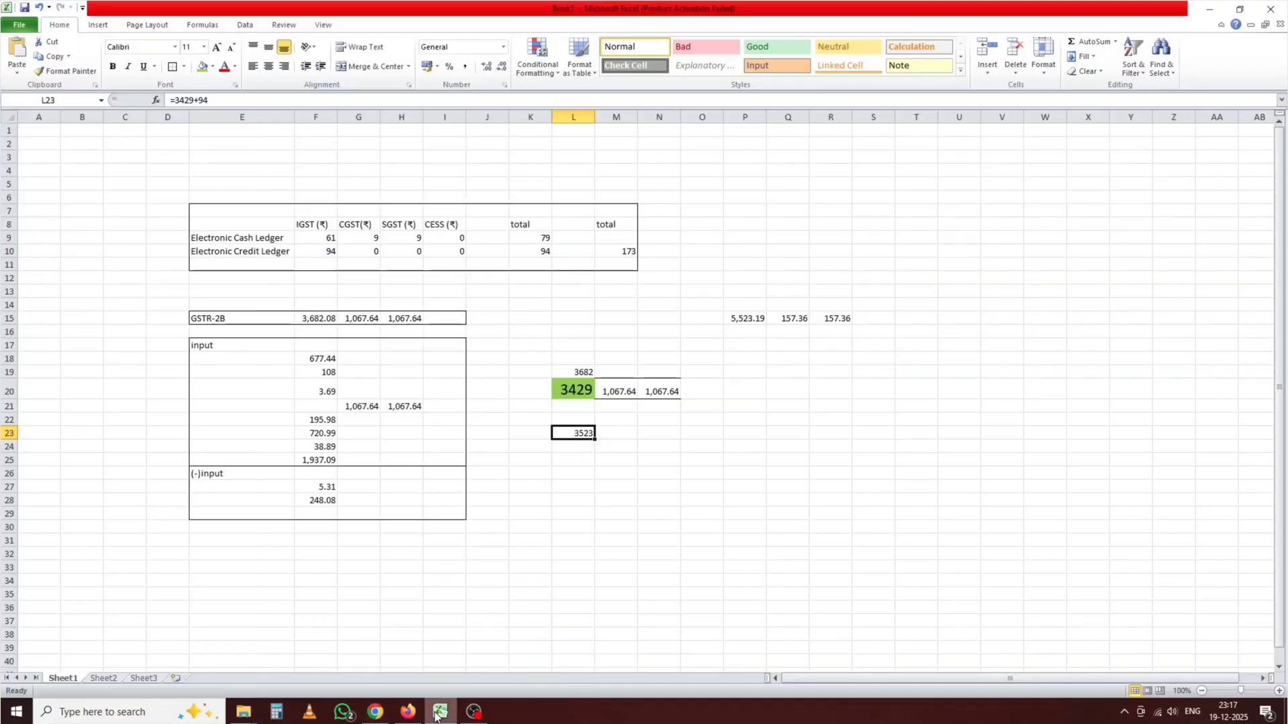
click(604, 481)
click(557, 387)
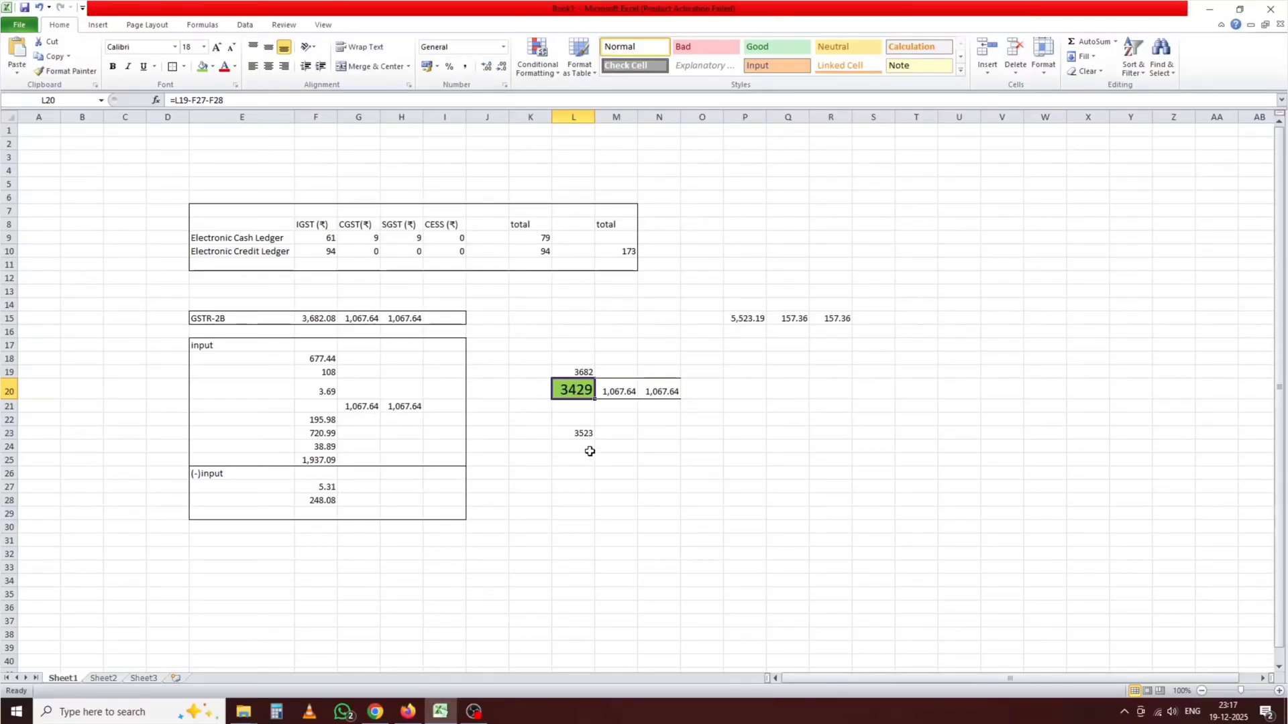
click(577, 435)
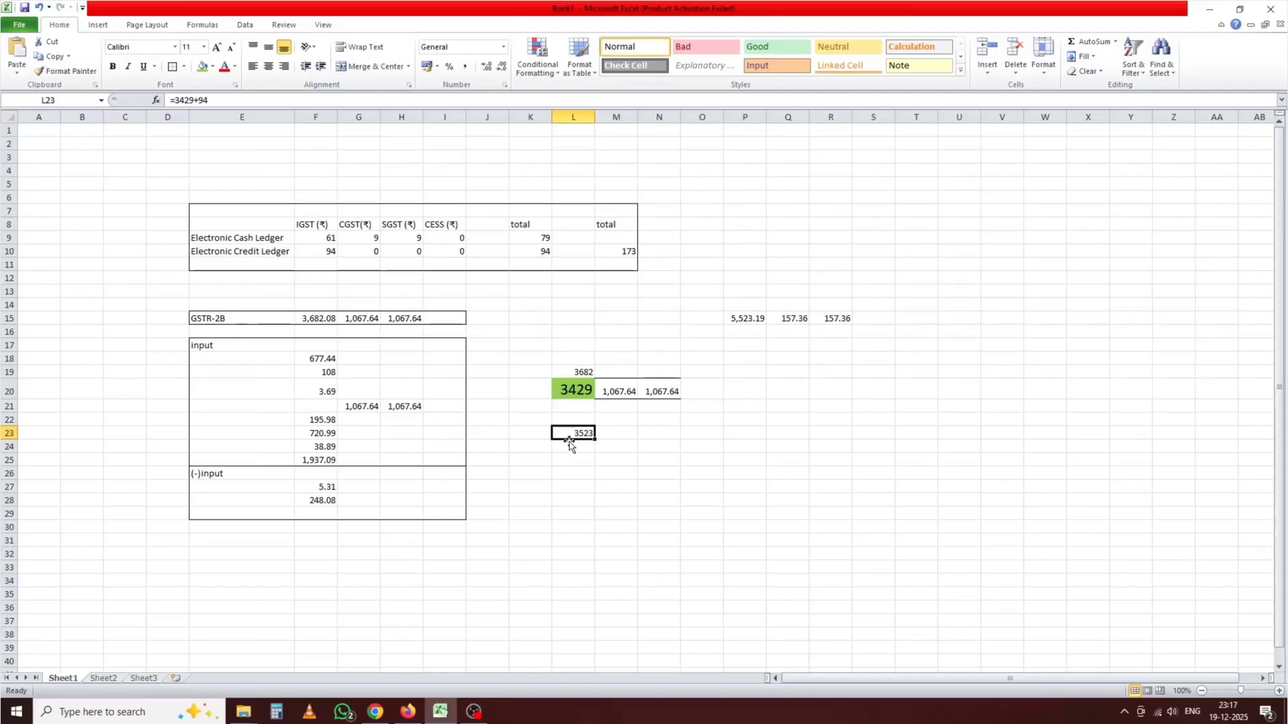
Step: Enter =L23+M20+N20 in L24, giving a credit total of 5,658.28
click(578, 453)
text(=)
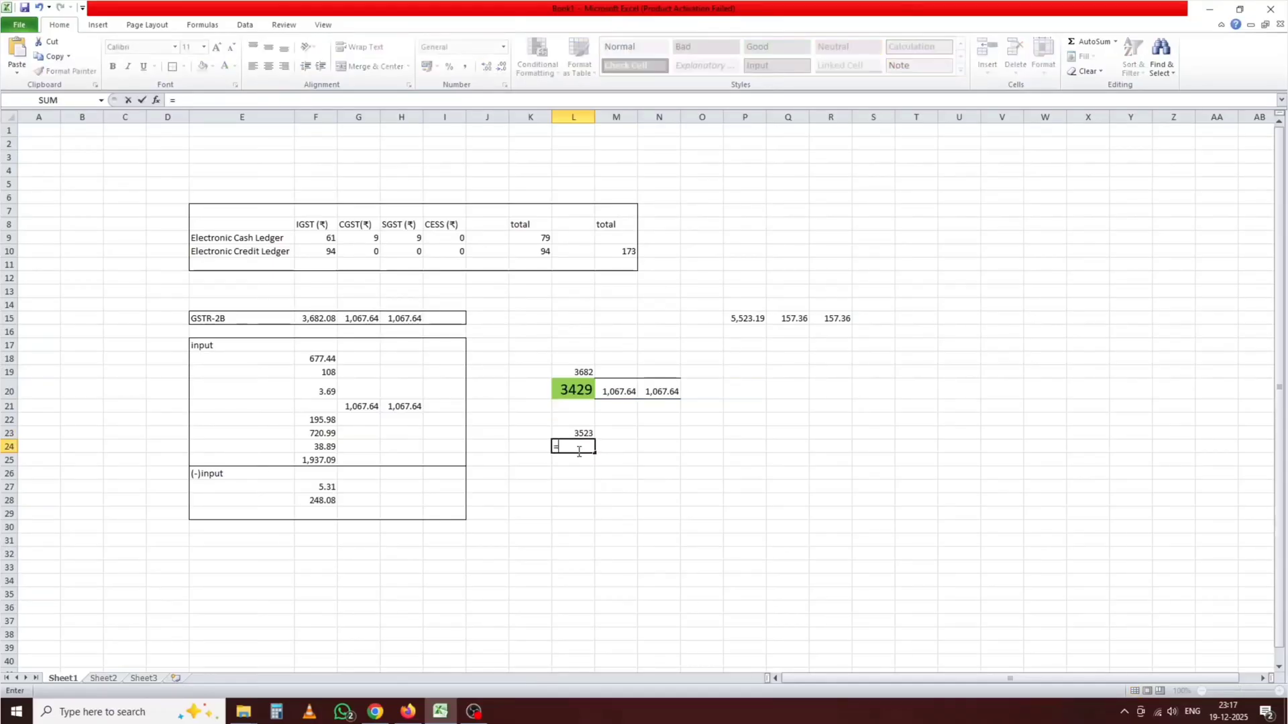
click(581, 433)
text(+)
click(624, 393)
text(+)
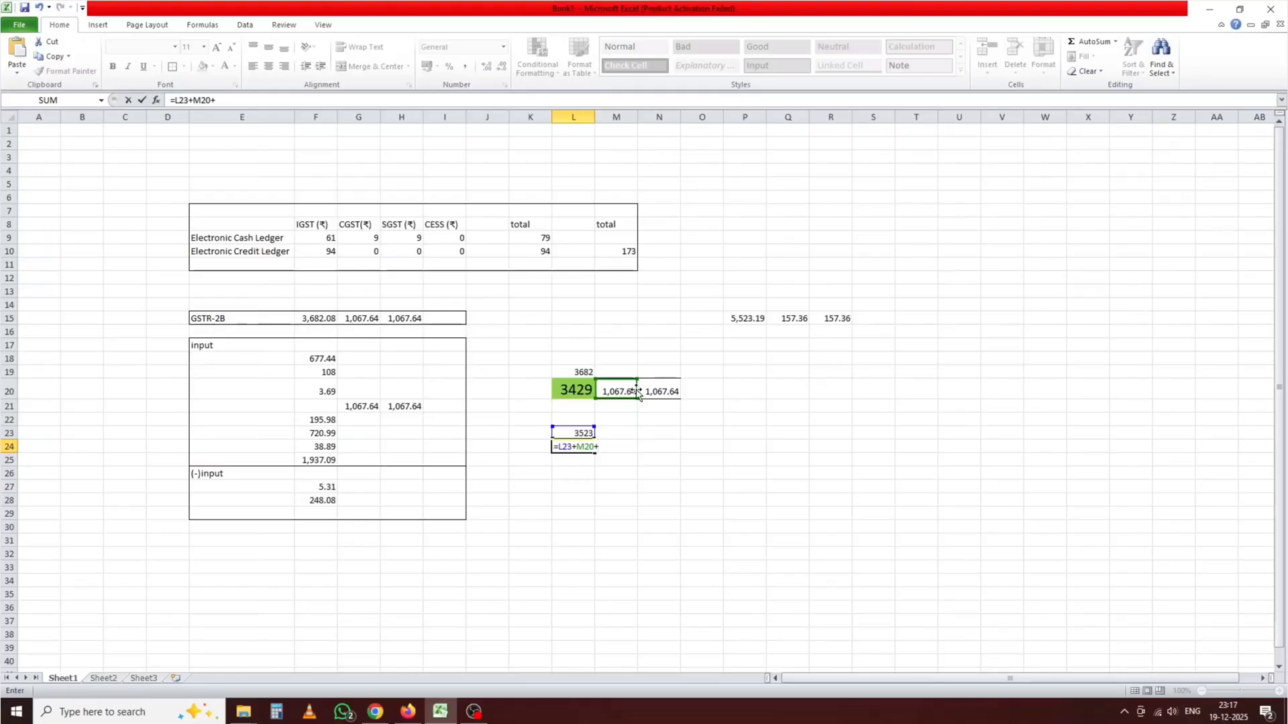
click(664, 390)
key(Return)
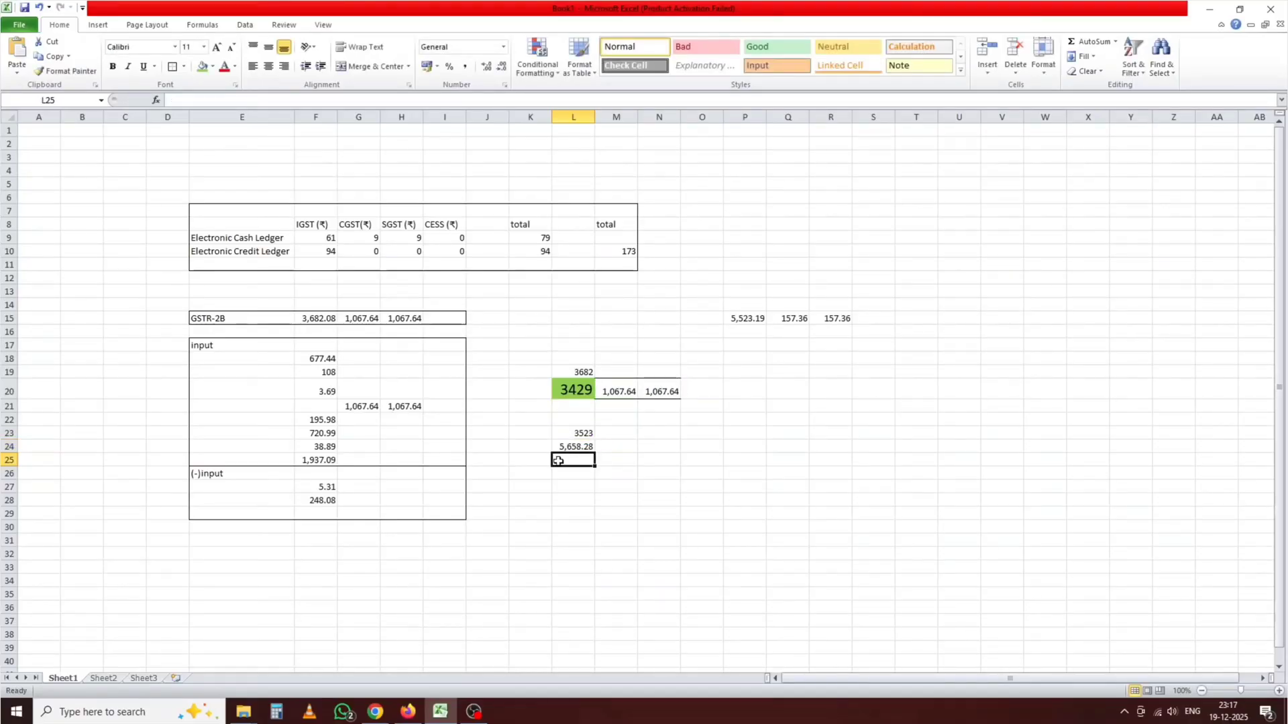
click(375, 711)
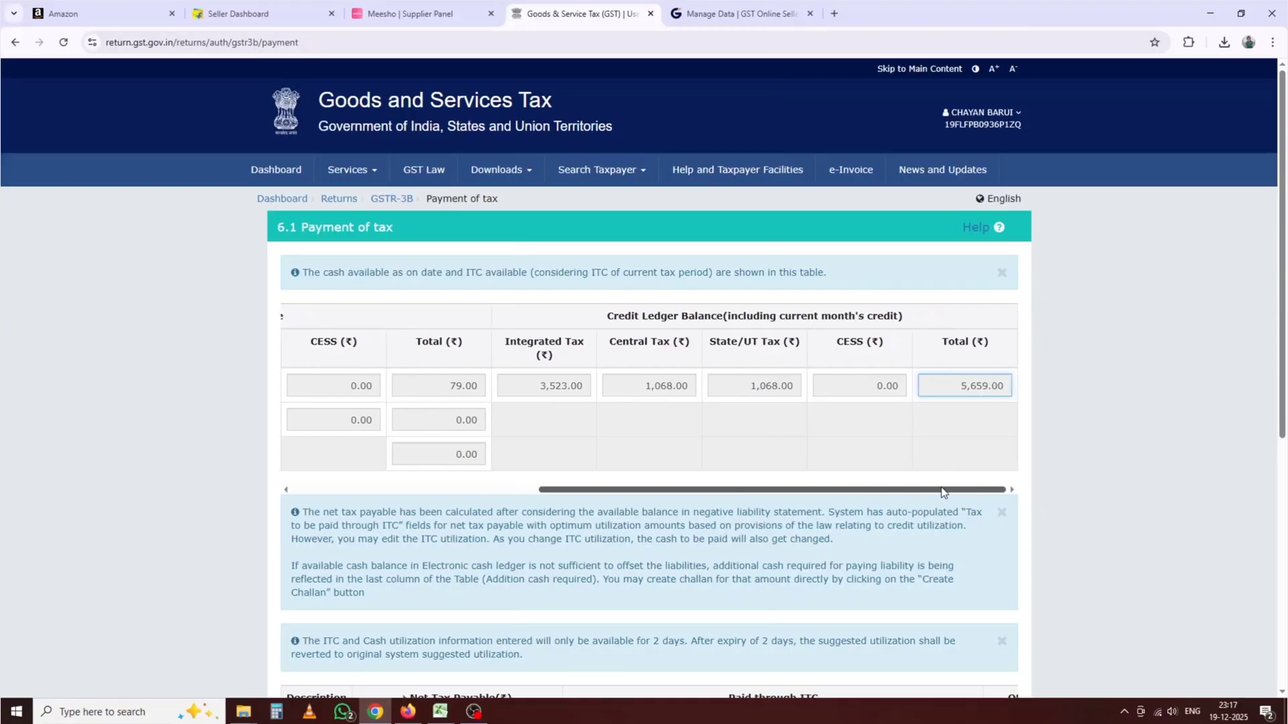
Step: Review the payment table's IGST payable 5,523, CGST/SGST 157 and 178.00 cash column
drag(785, 491, 497, 491)
scroll(599, 443, down, 5)
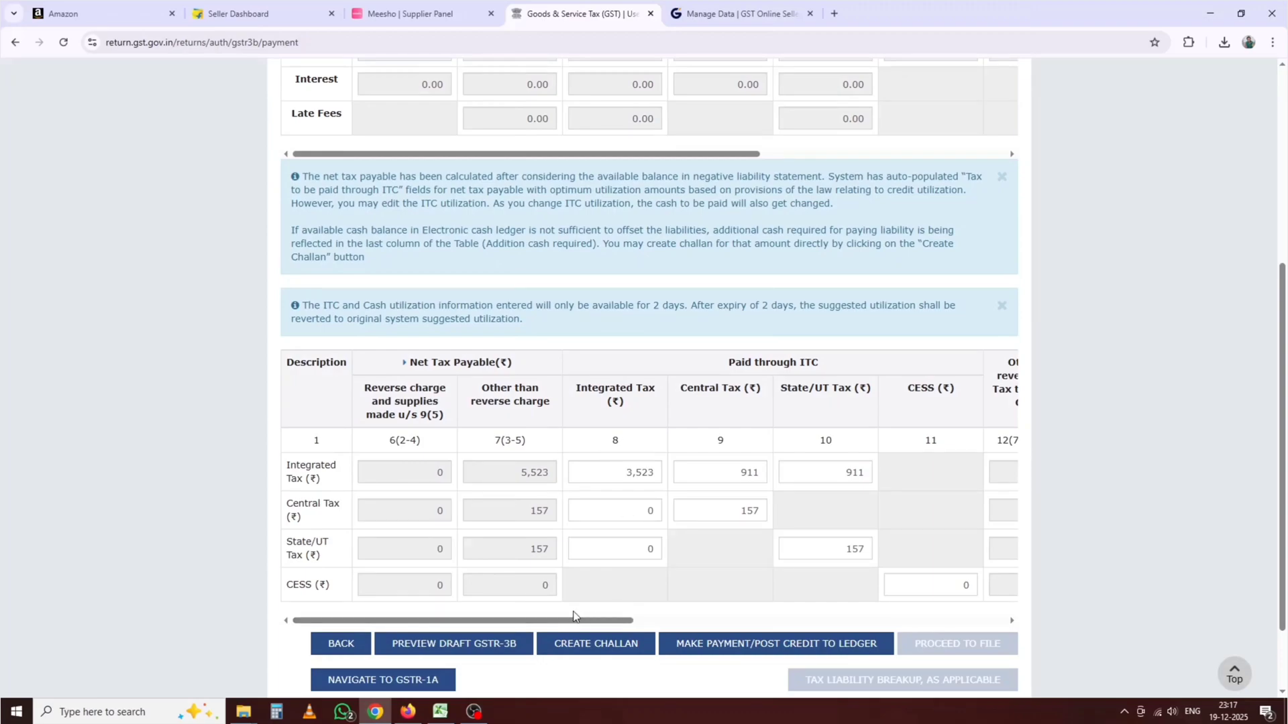
drag(519, 472, 549, 472)
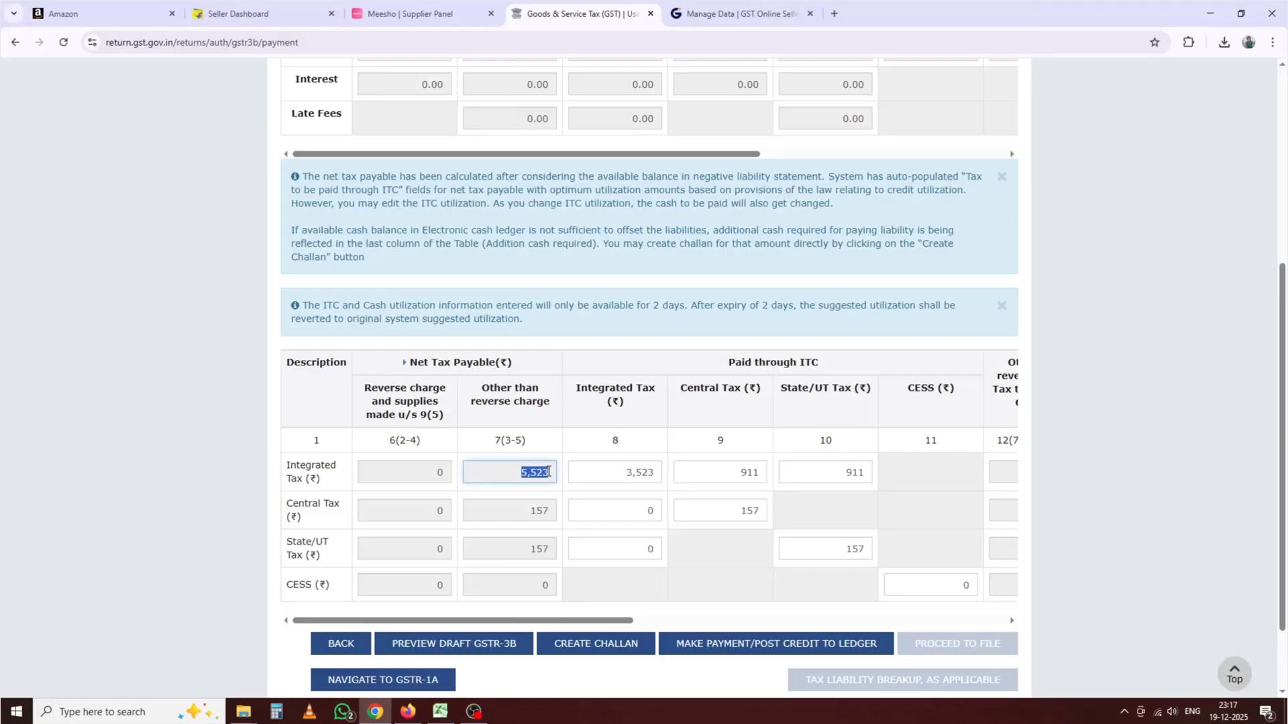
drag(530, 515, 572, 588)
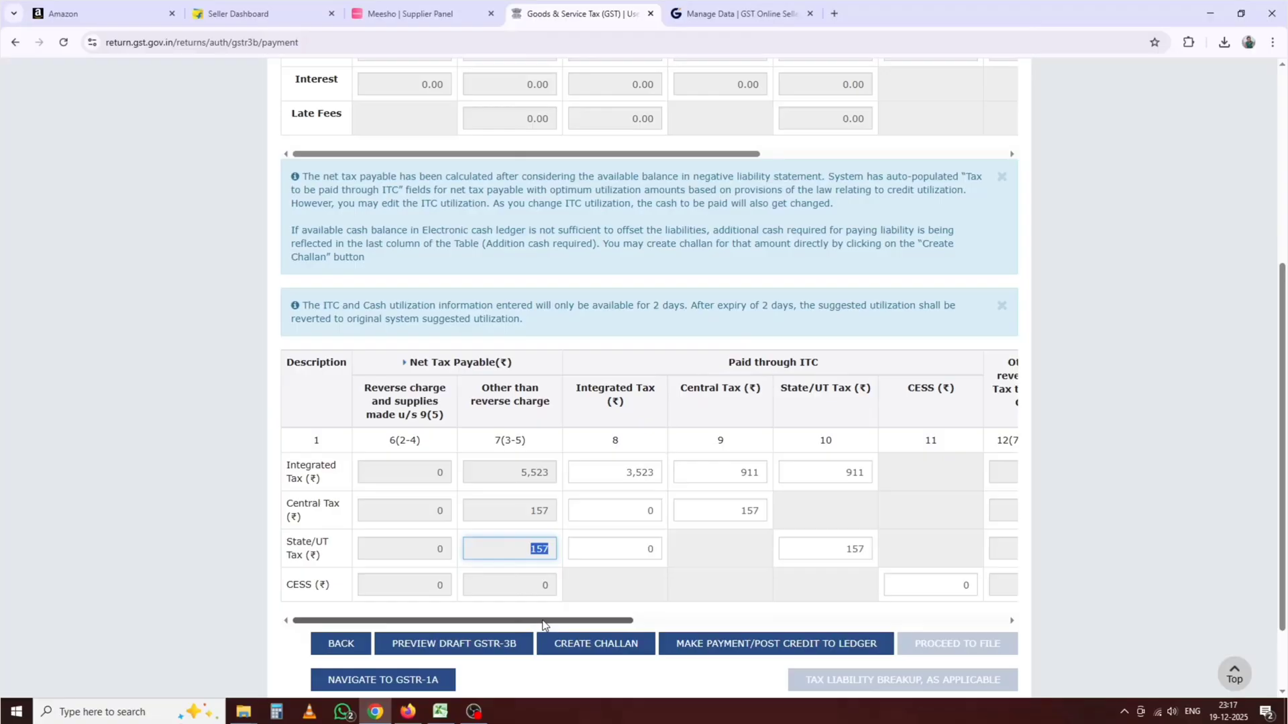
drag(562, 620, 629, 620)
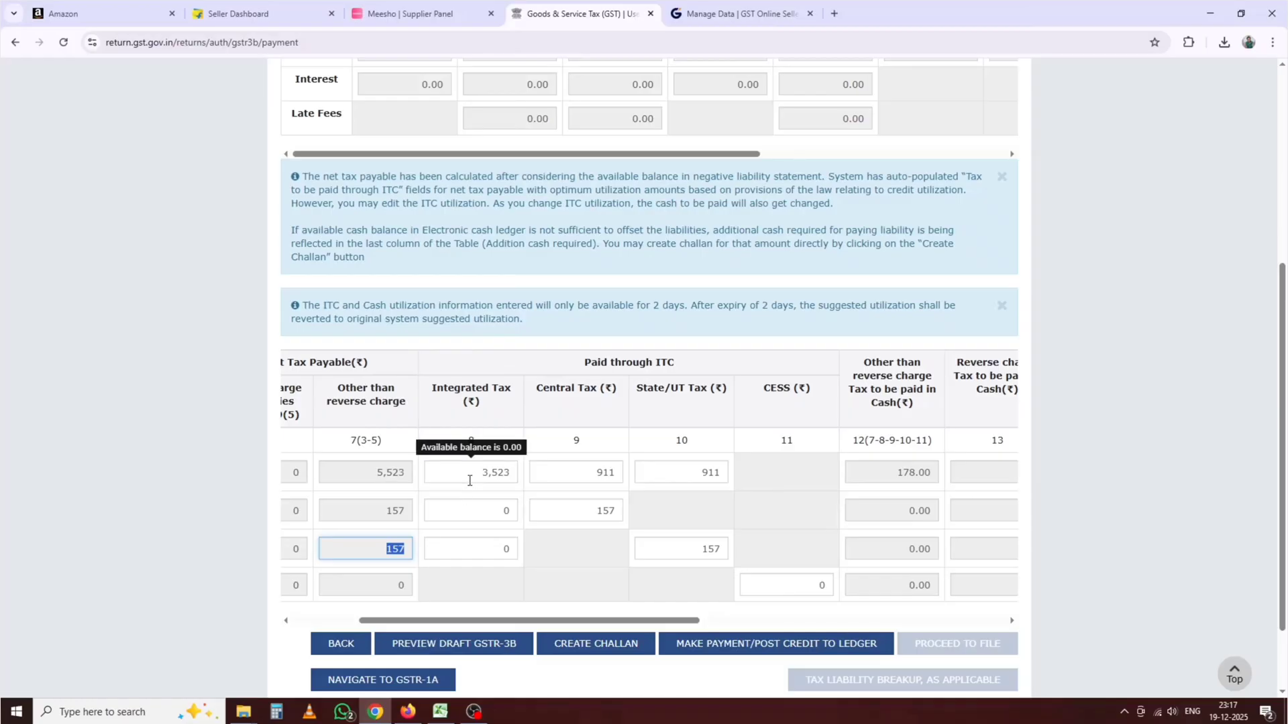
click(440, 712)
Step: Delete the L24 total formula and review the L23 and P15 values
click(584, 447)
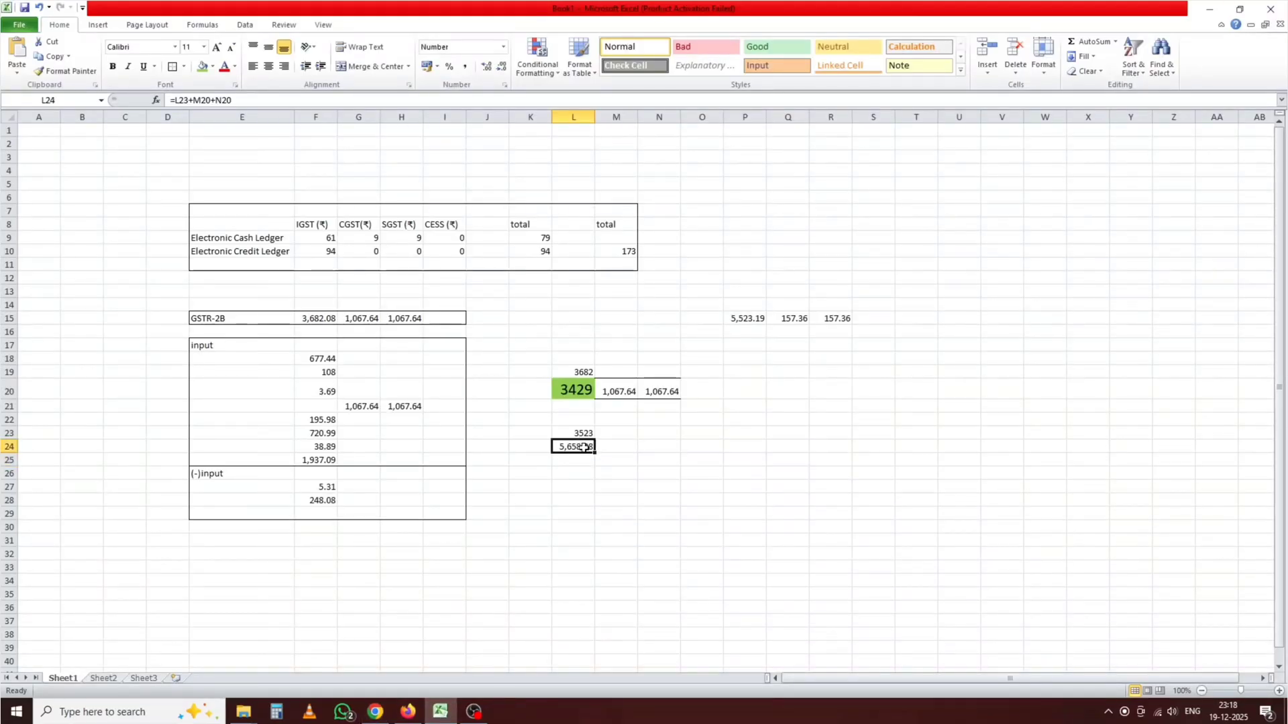
key(Delete)
click(570, 434)
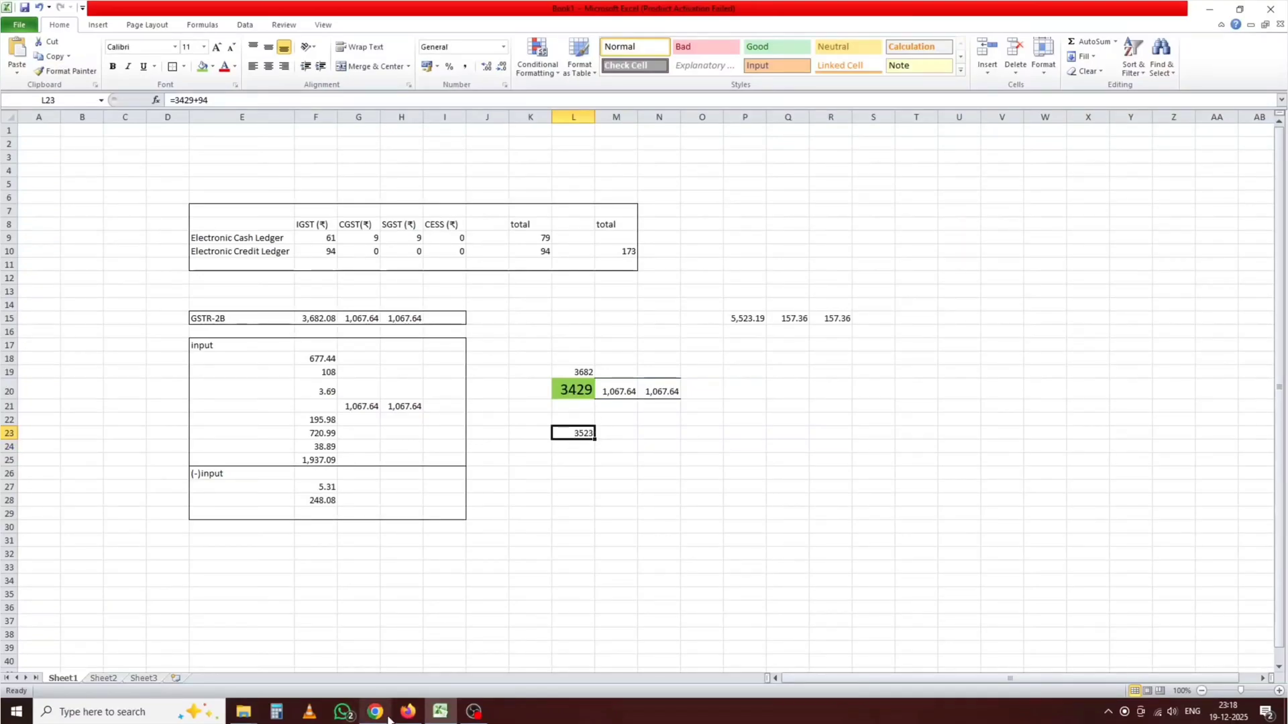
click(617, 451)
click(575, 446)
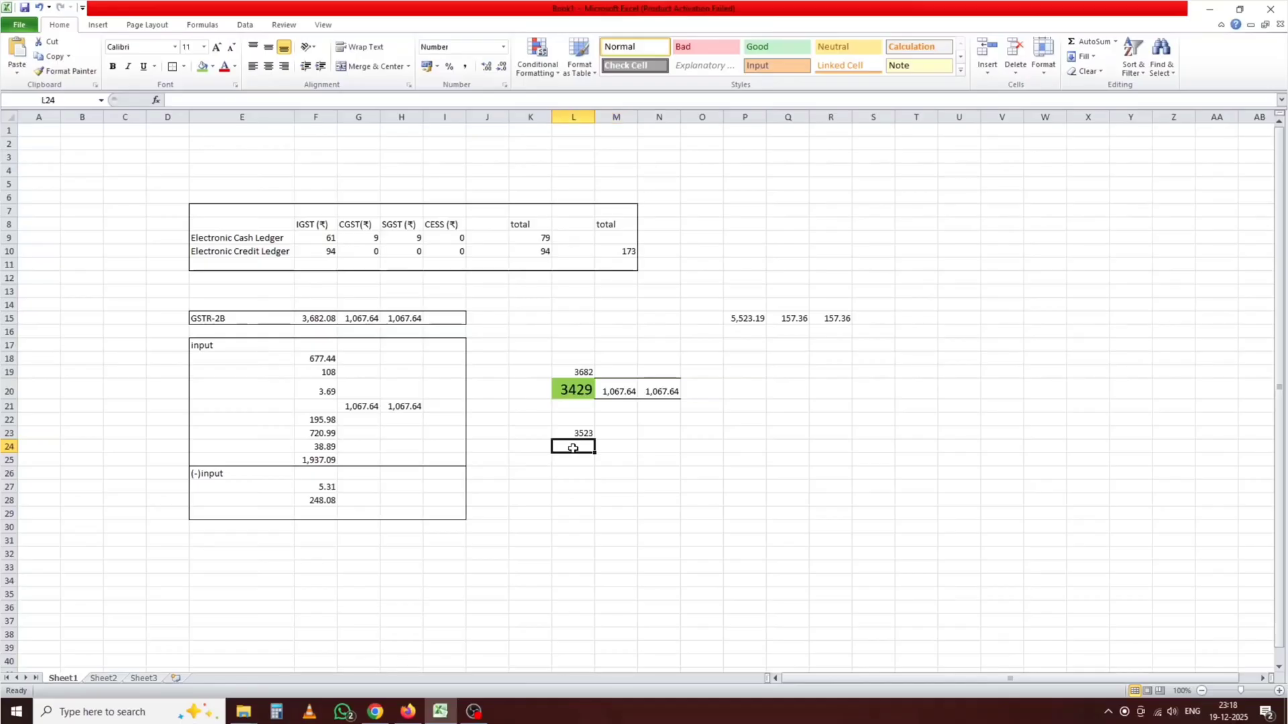
click(741, 318)
Step: Enter =P15-L23 in N25, giving 2,000.19
click(651, 458)
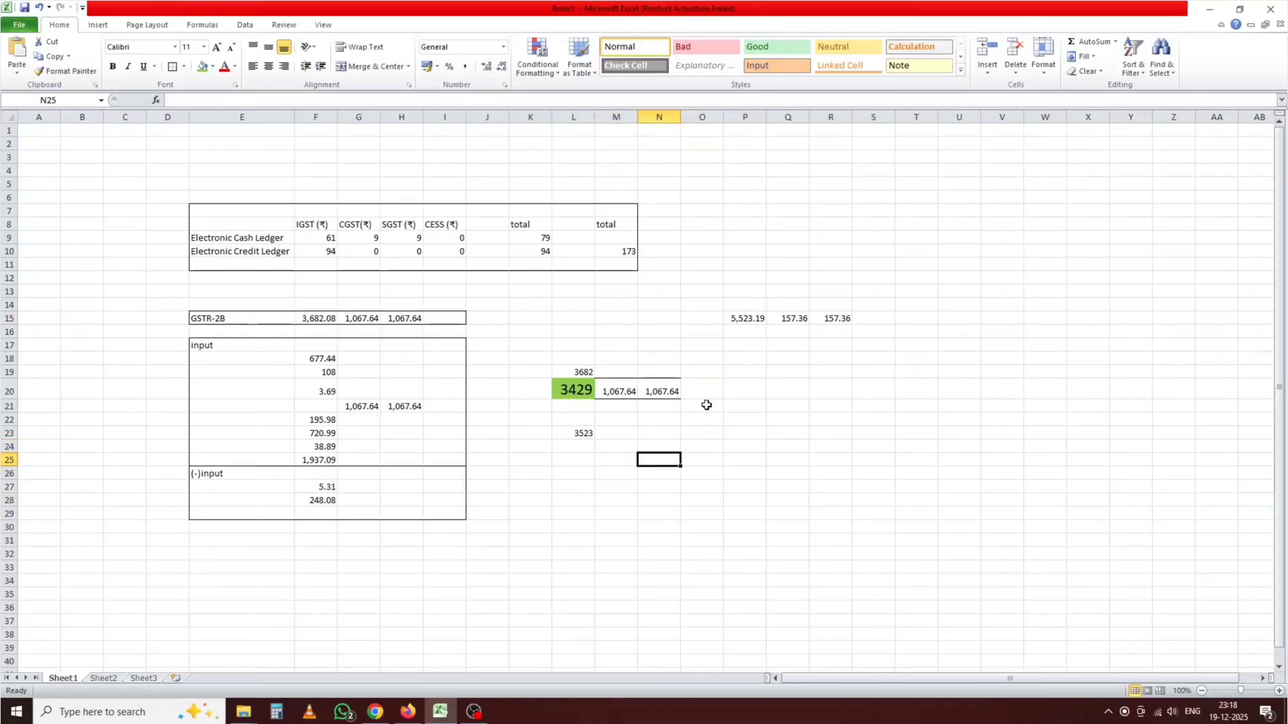
text(=)
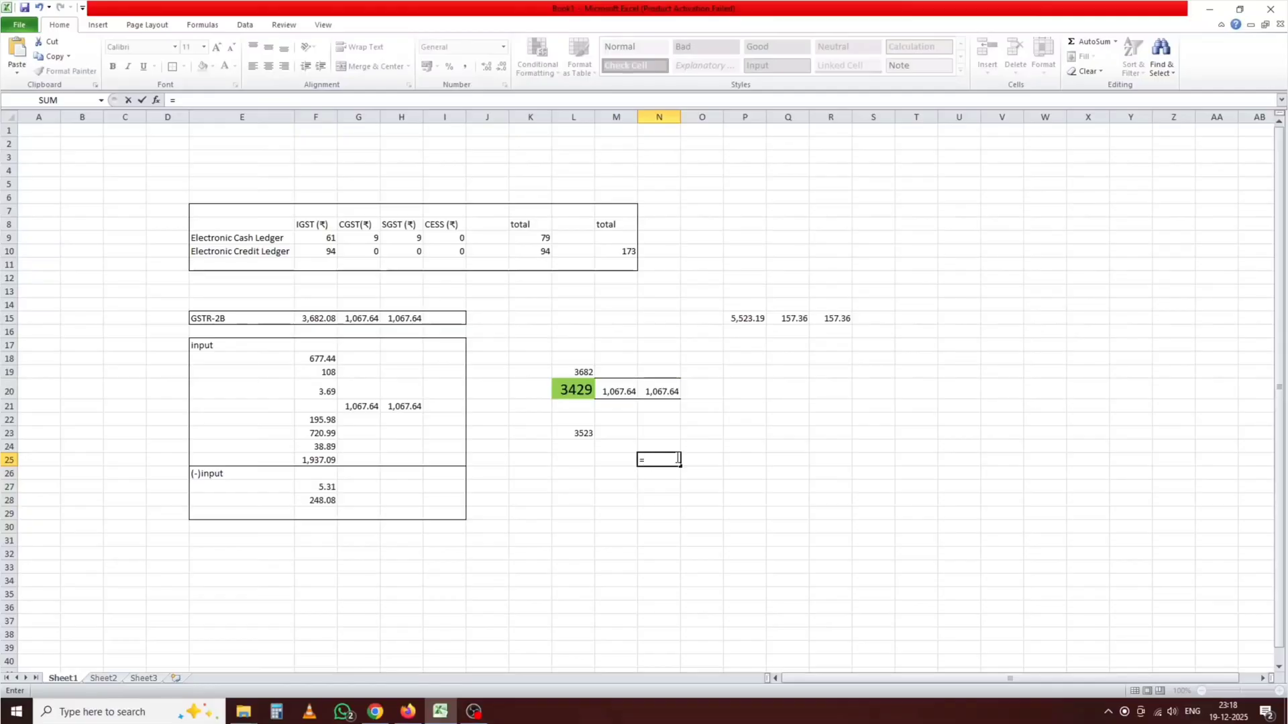
click(744, 320)
click(568, 434)
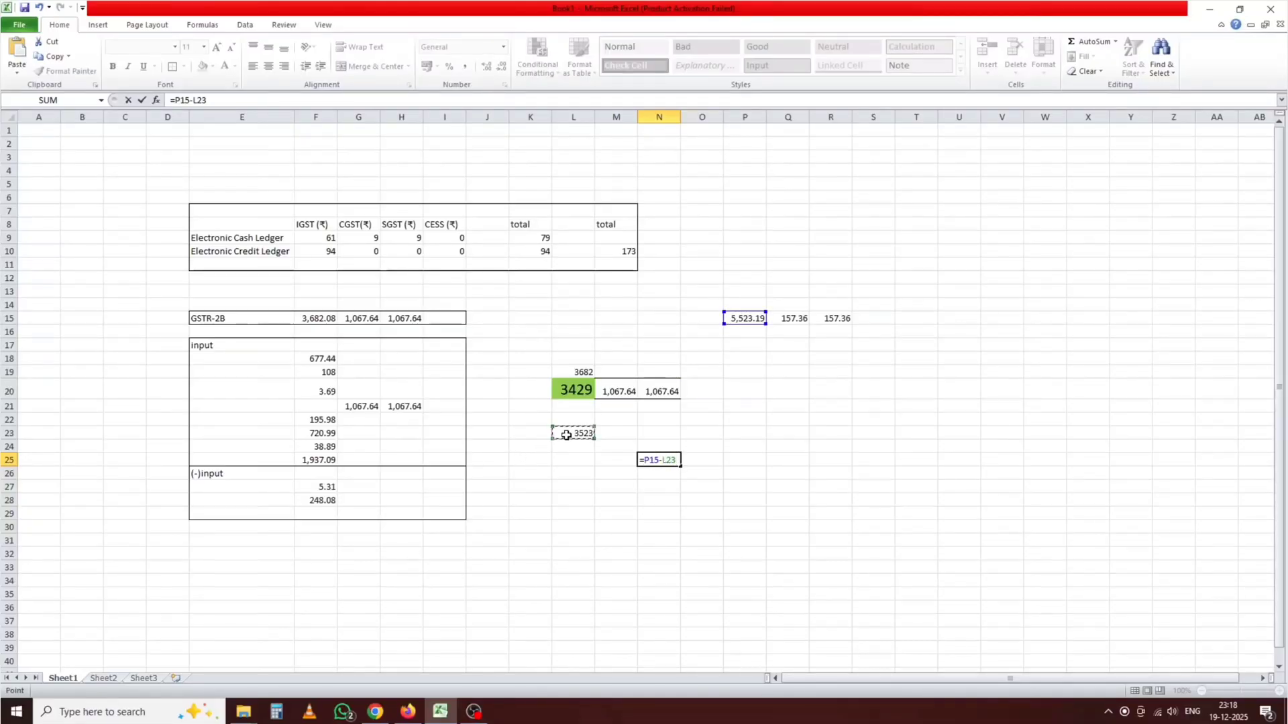
key(Return)
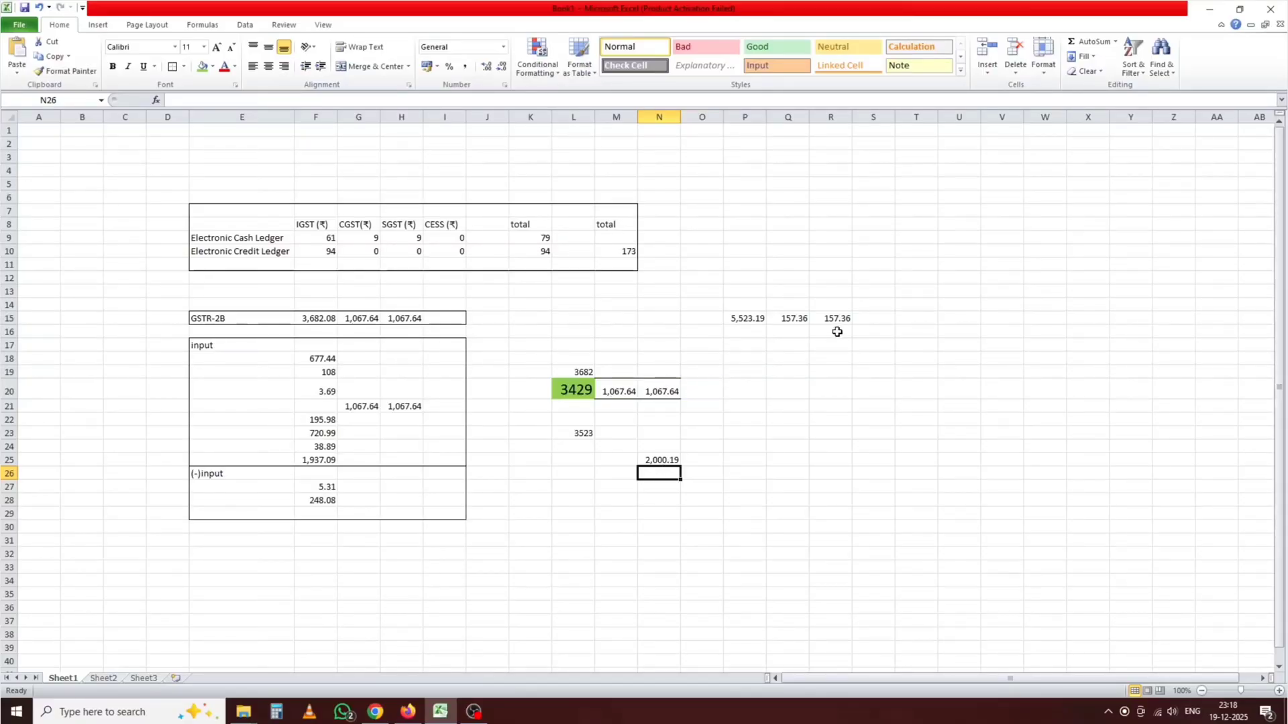
Step: Enter =M20-Q15 in P22, showing 910.28 CGST credit left
click(736, 419)
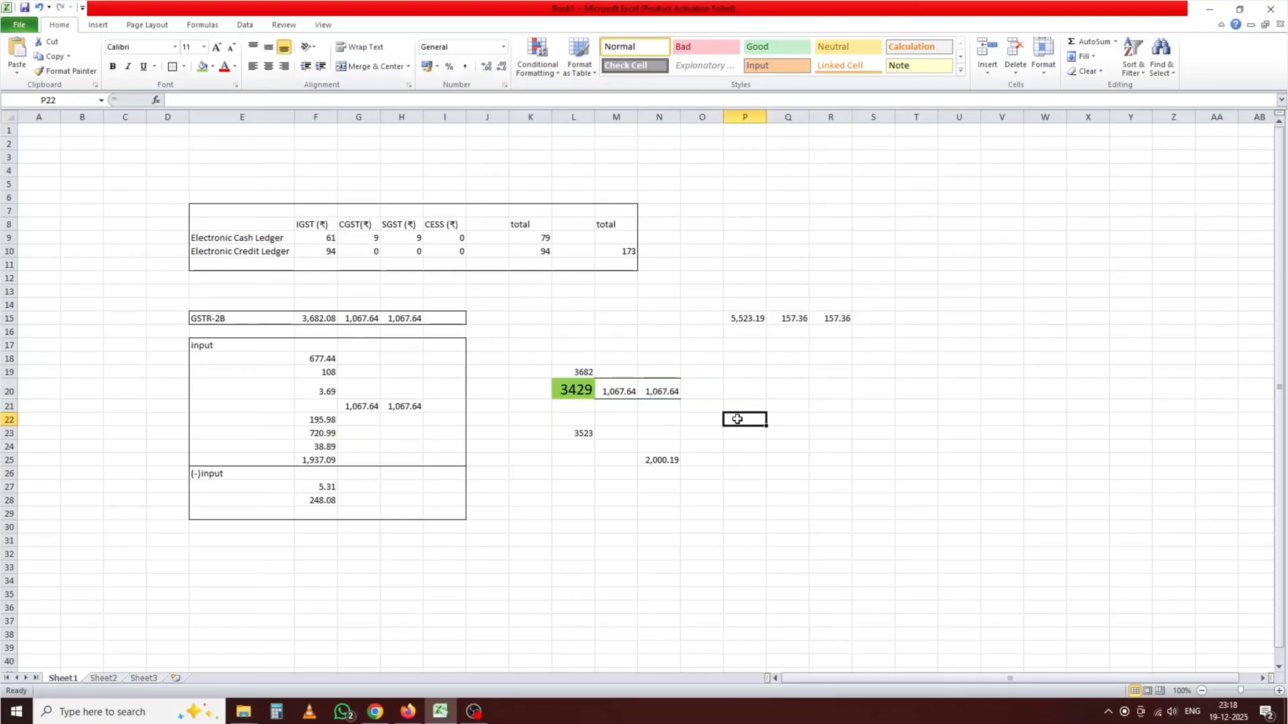
text(=)
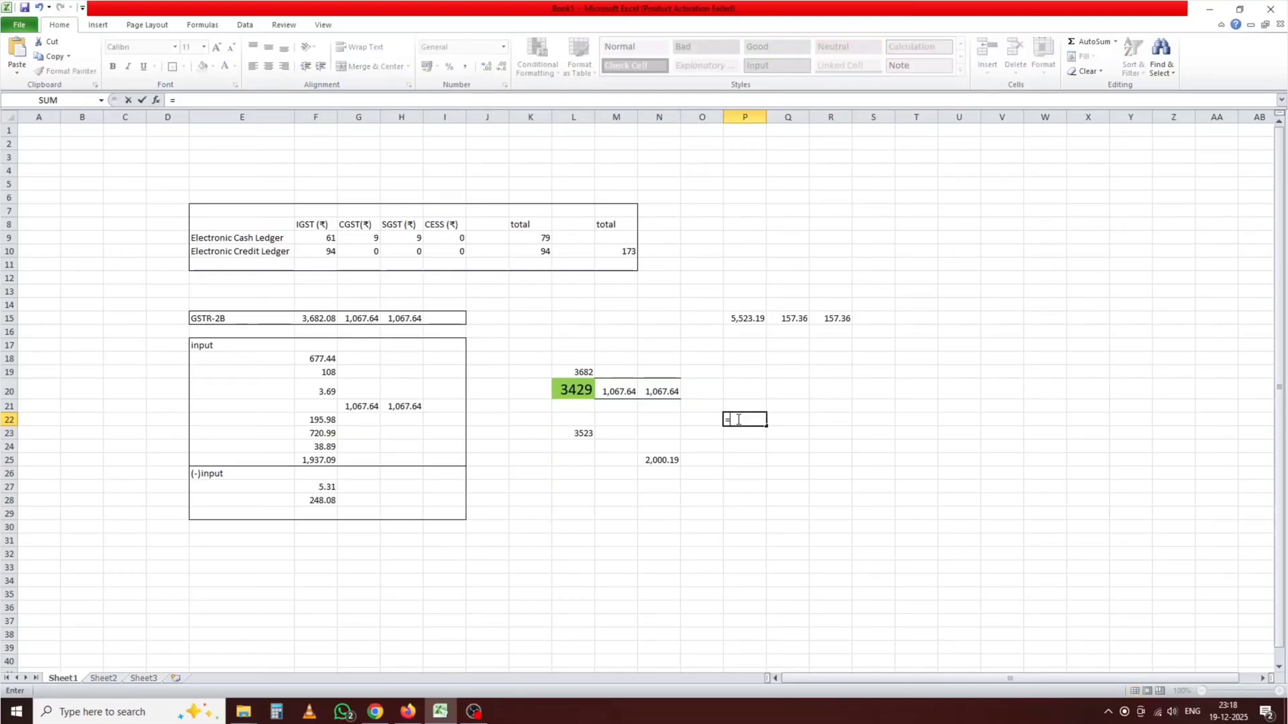
click(618, 389)
text(-)
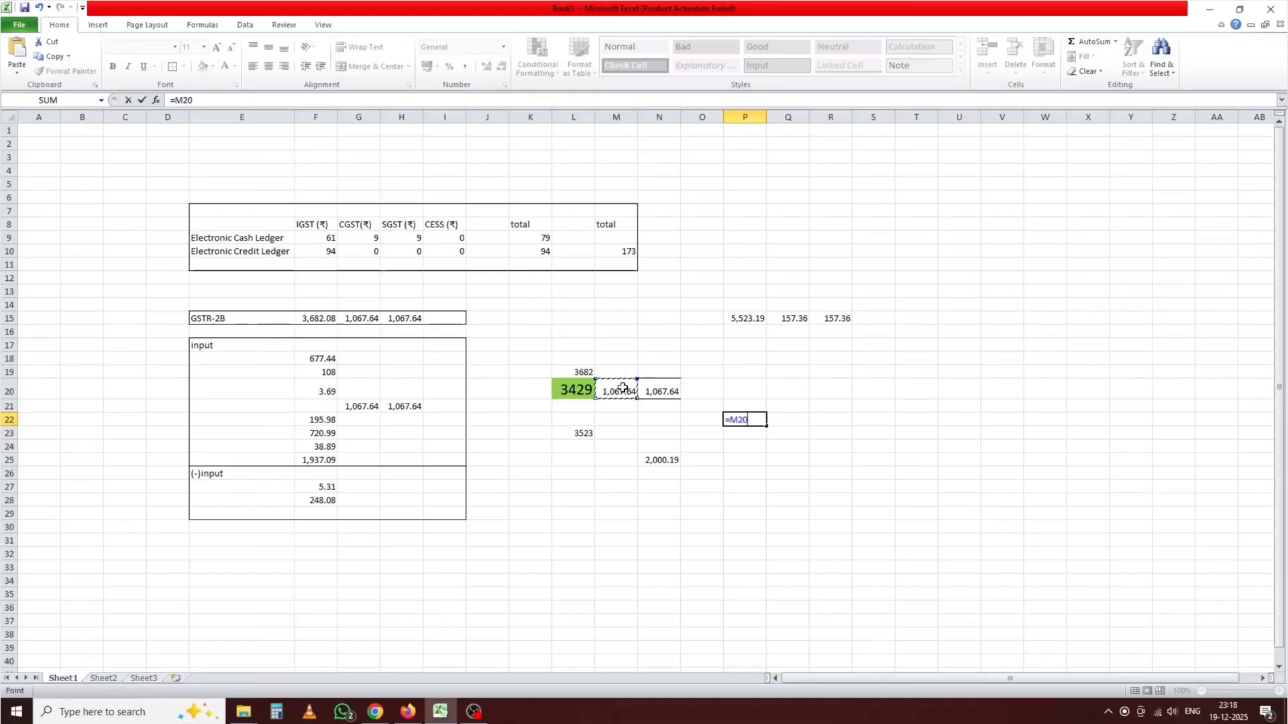
click(802, 315)
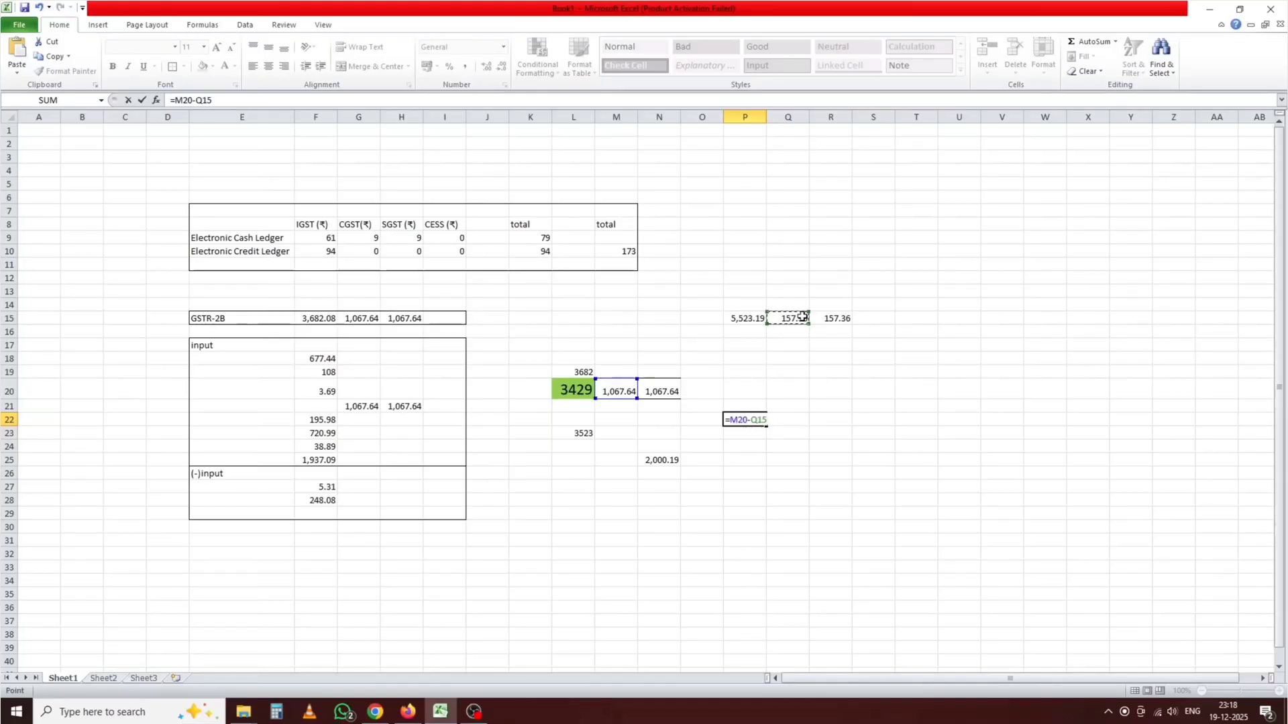
key(Return)
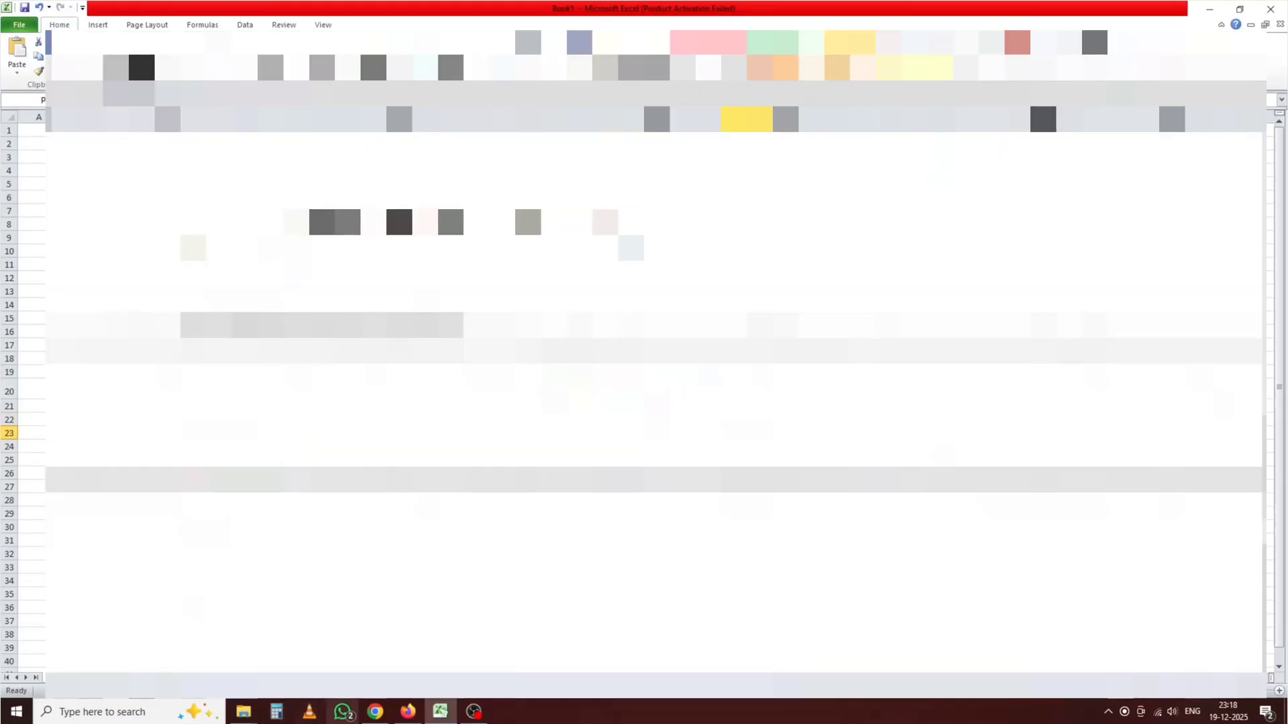
click(343, 712)
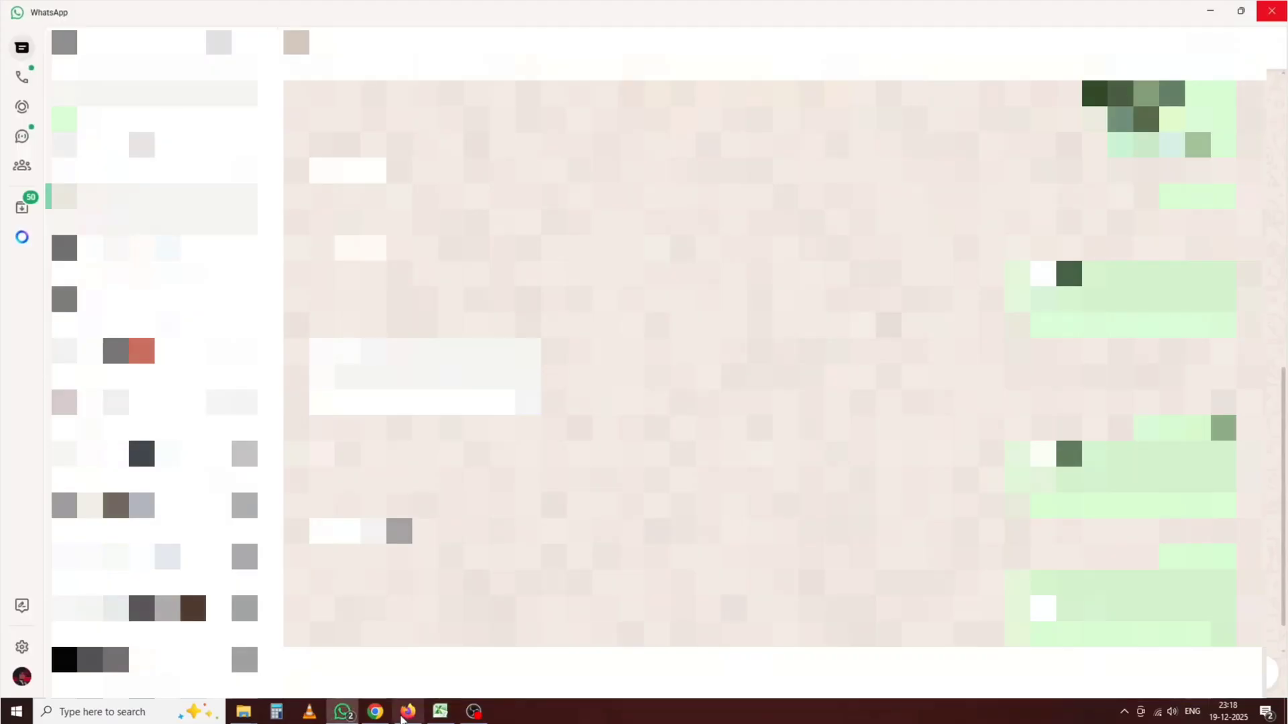
click(377, 714)
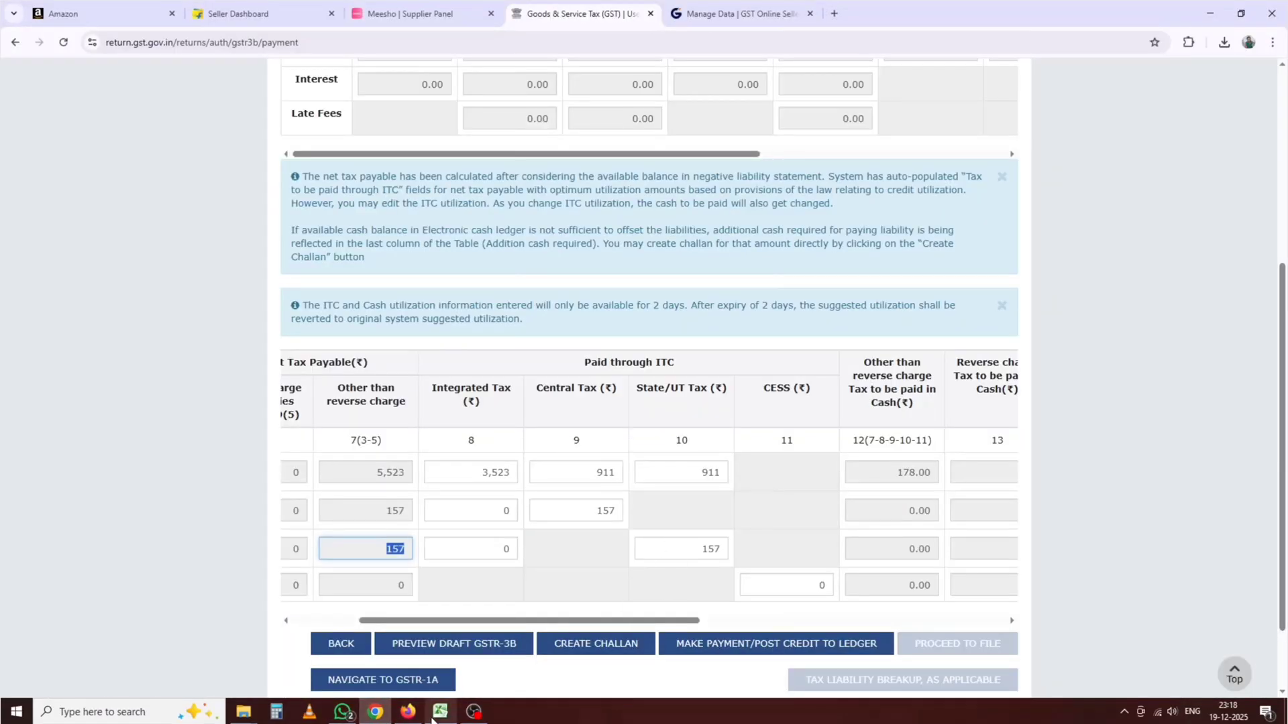
mouse_move(440, 712)
click(443, 680)
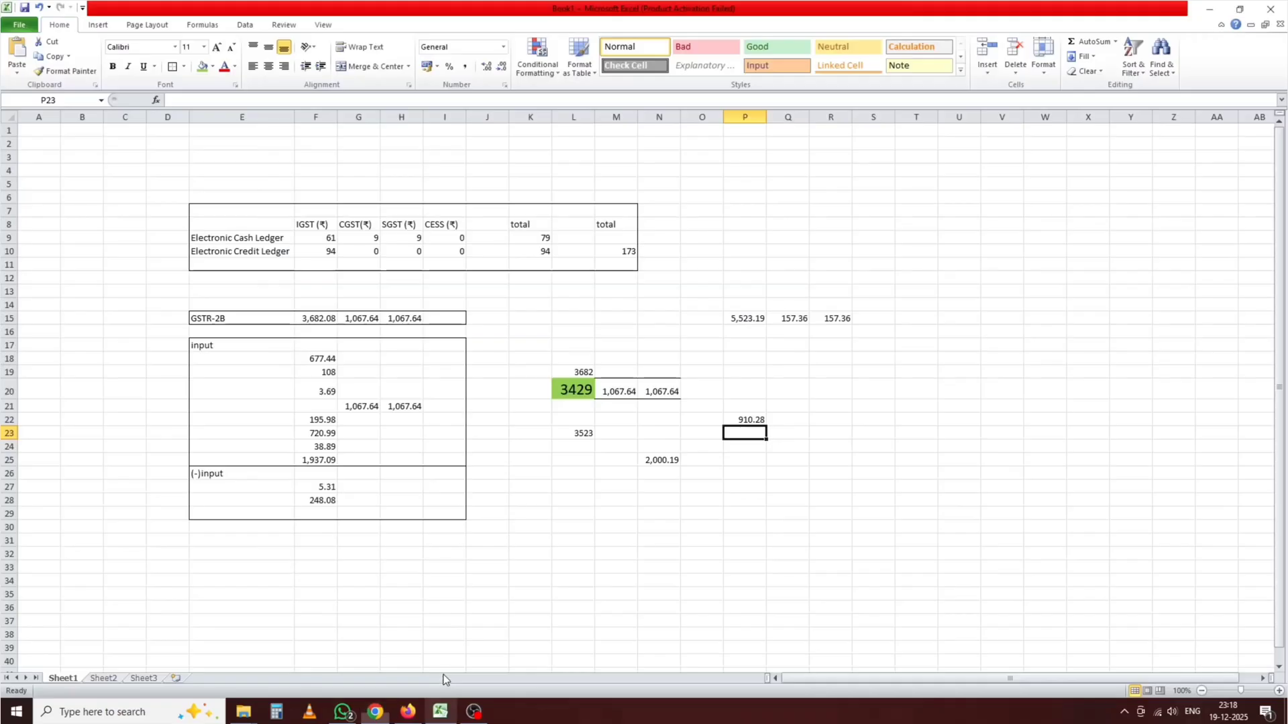
Step: Enter =N20-R15 in Q22, giving 910.28
click(787, 424)
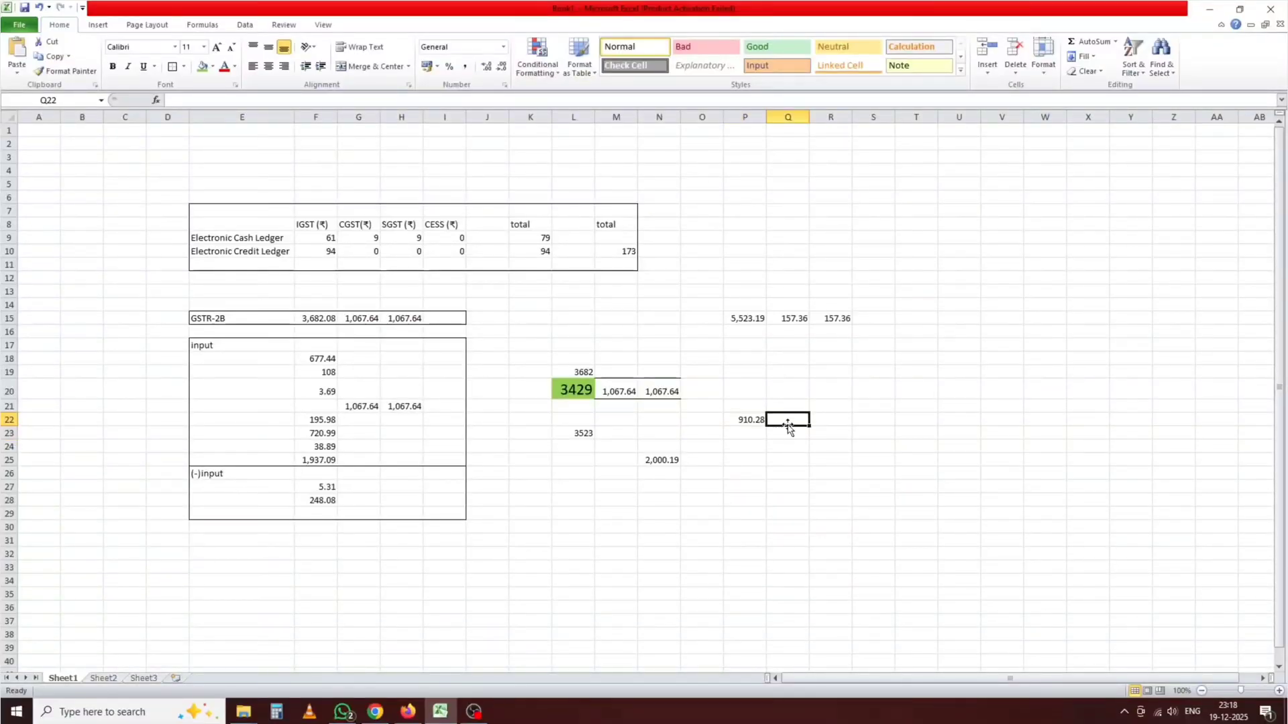
text(=)
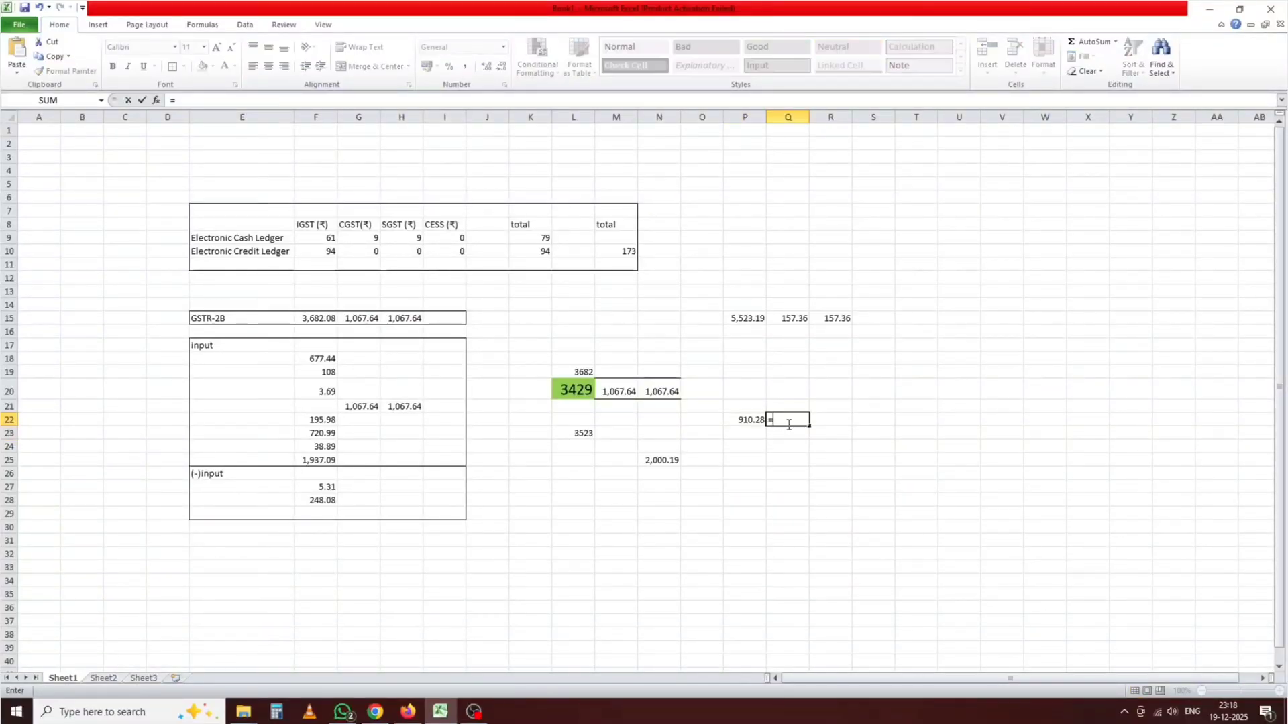
click(656, 391)
text(-)
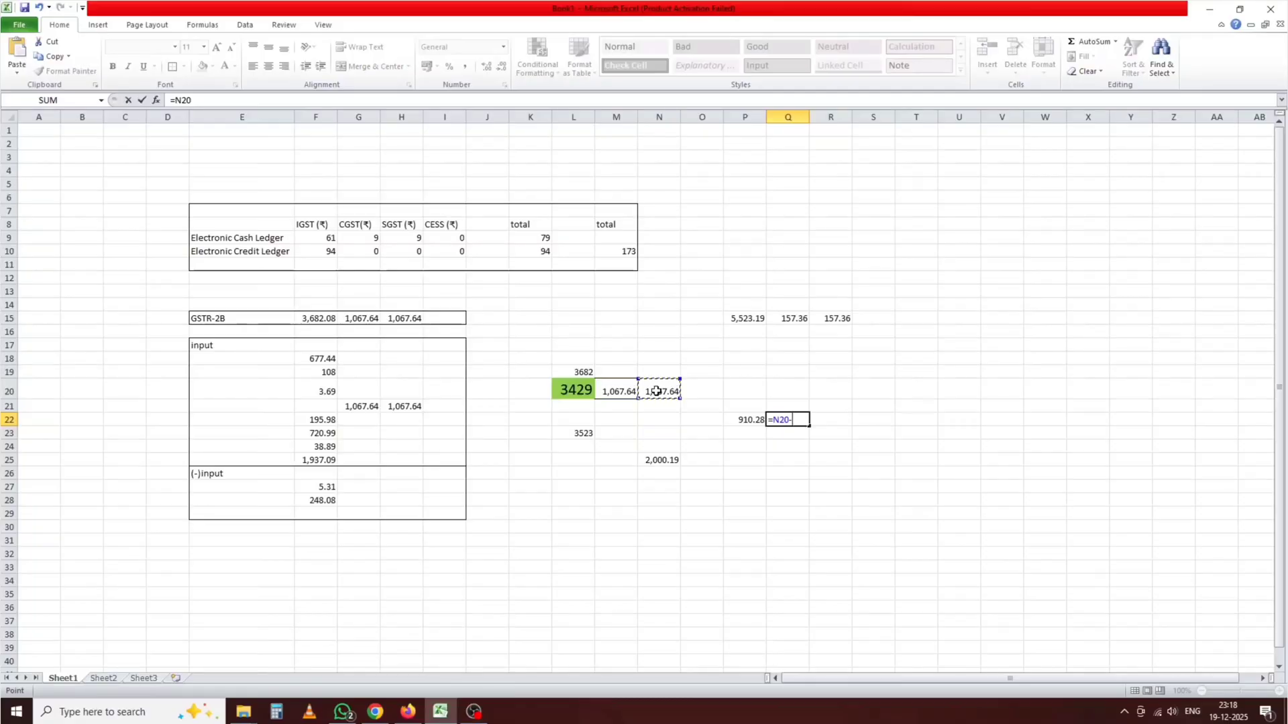
click(832, 321)
key(Return)
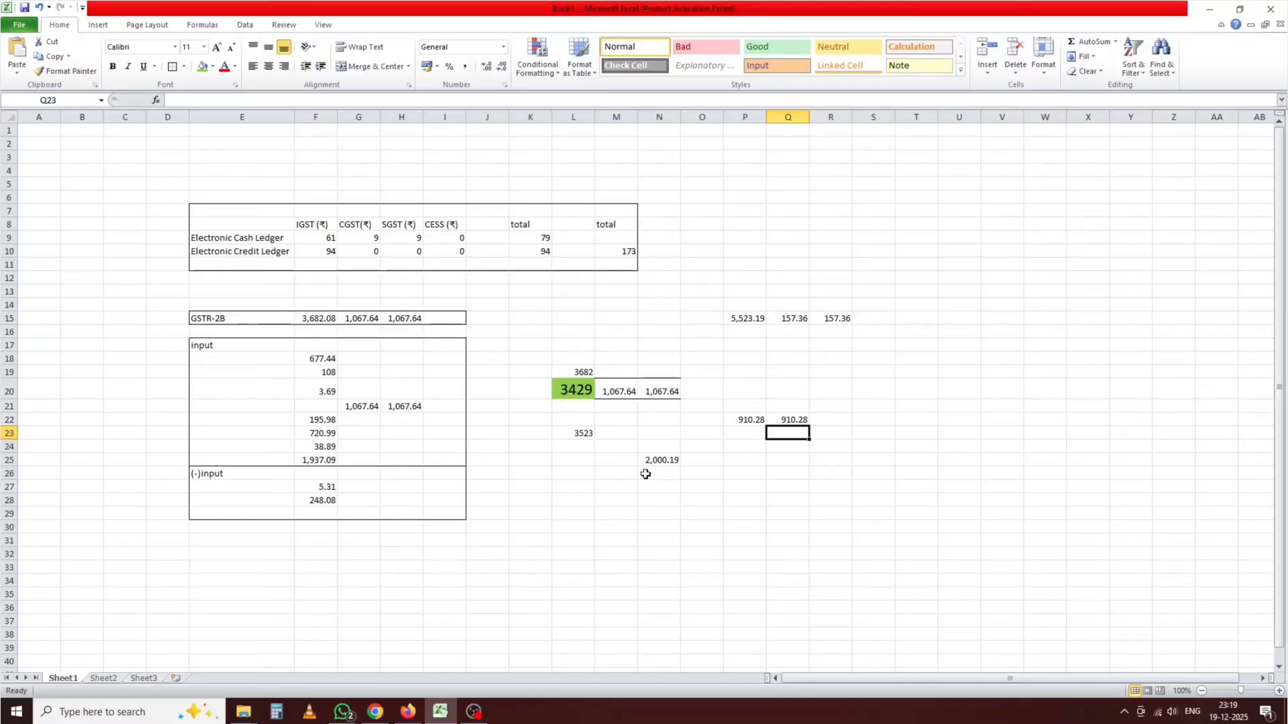
Step: Enter =N25-P22-Q22 in O26 for a 179.63 cash difference, then compare with the portal
click(701, 474)
text(=)
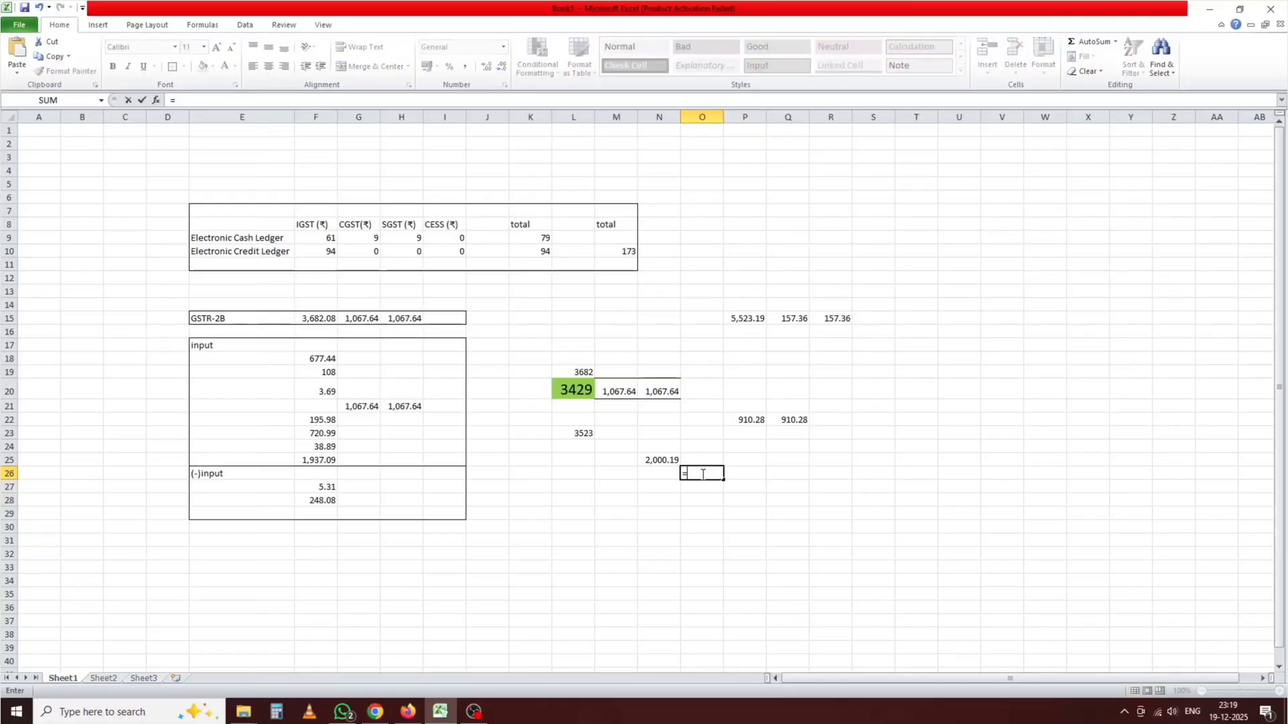
click(644, 460)
text(-)
click(741, 418)
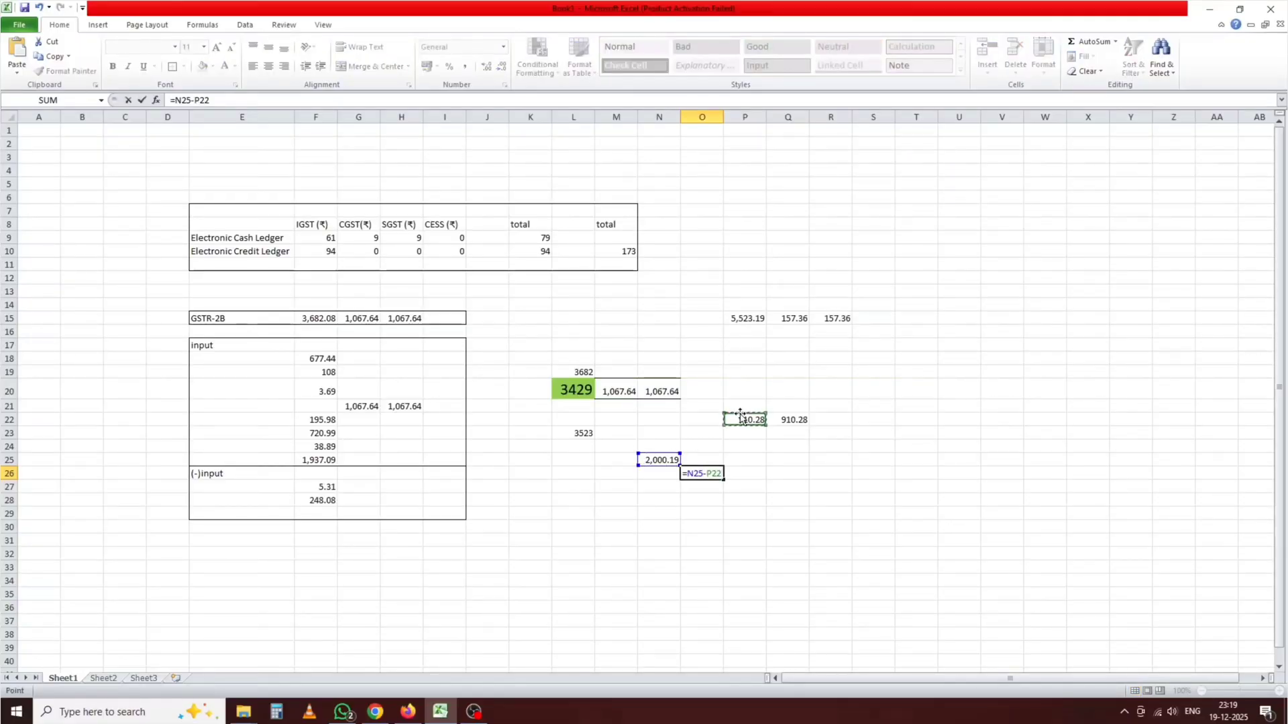
text(-)
click(792, 419)
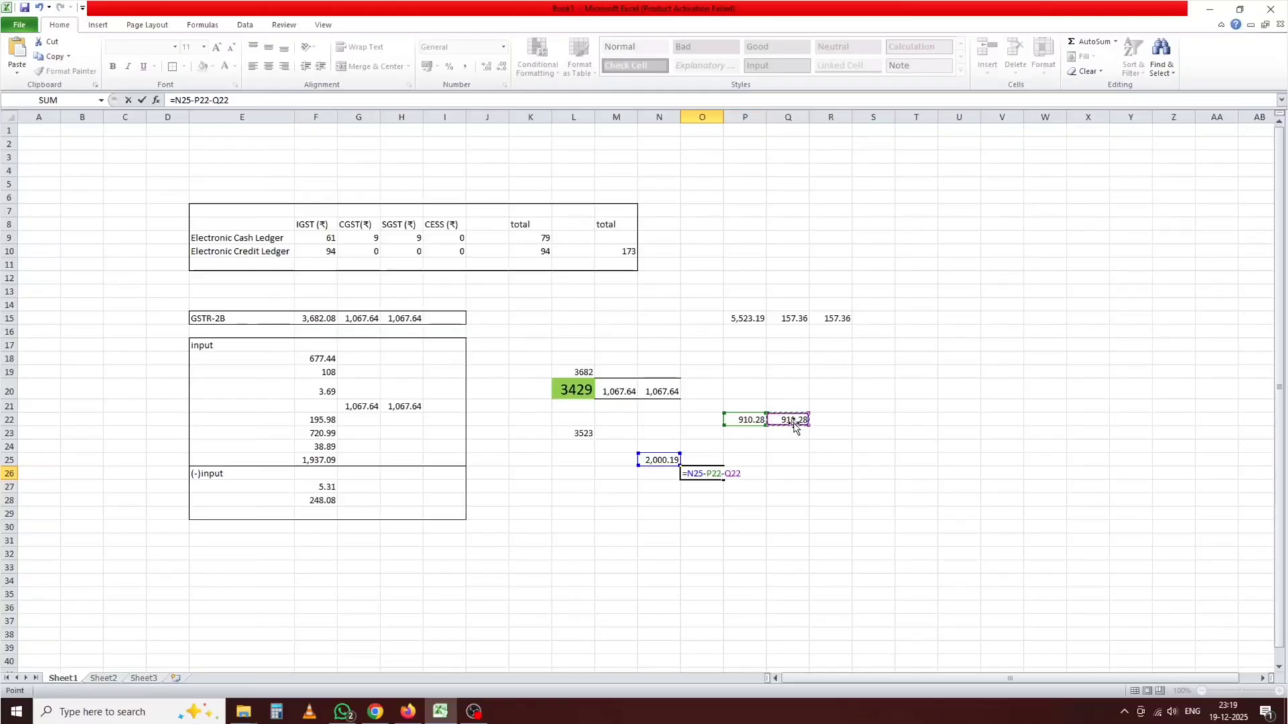
key(Return)
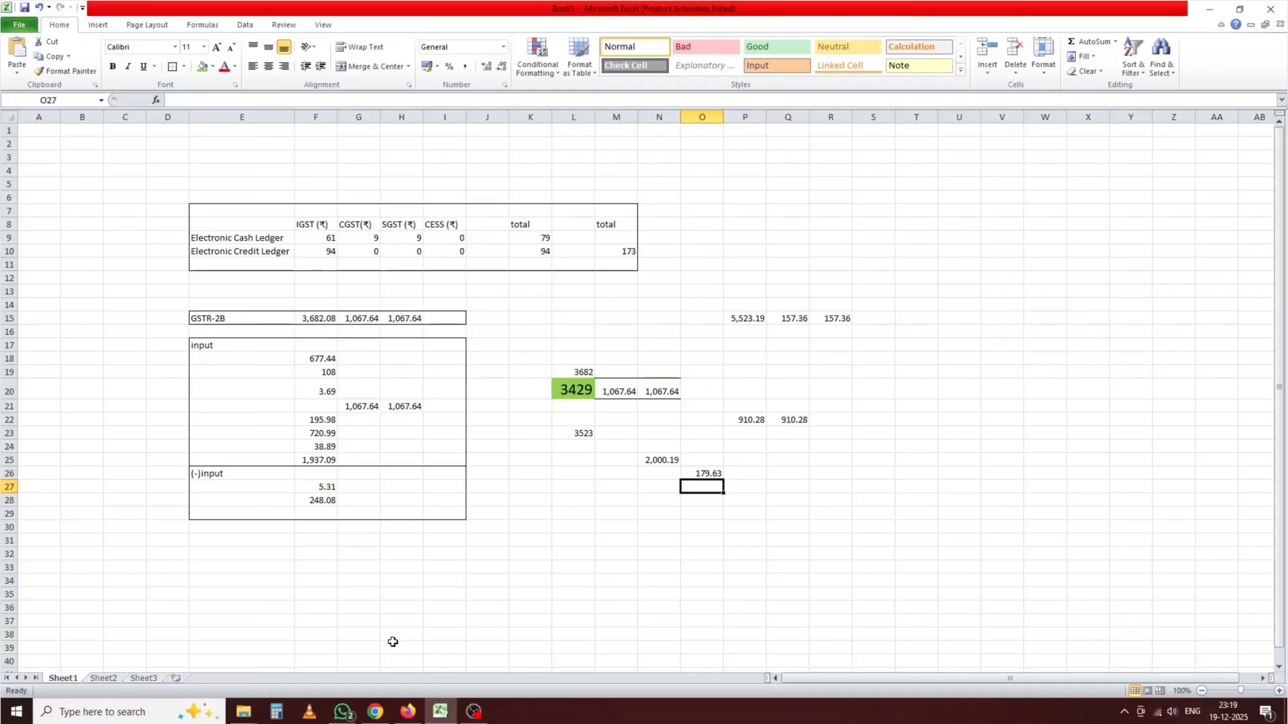
click(375, 712)
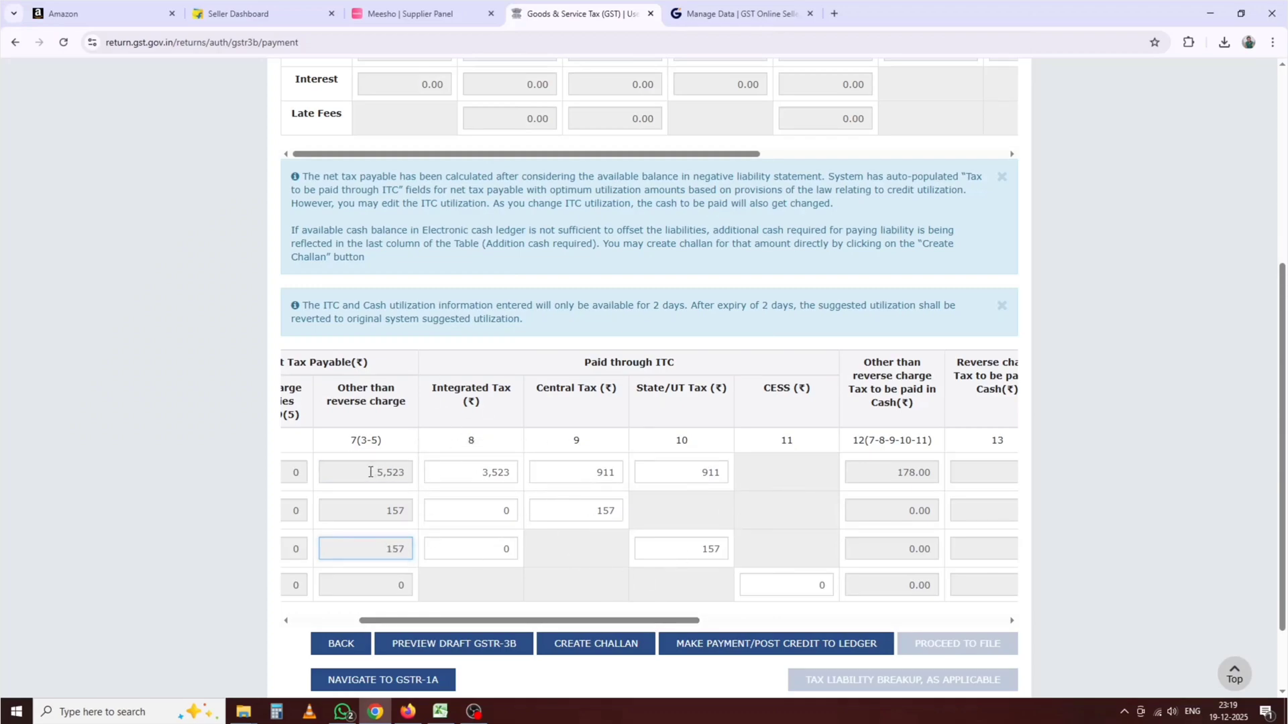
drag(373, 473, 410, 474)
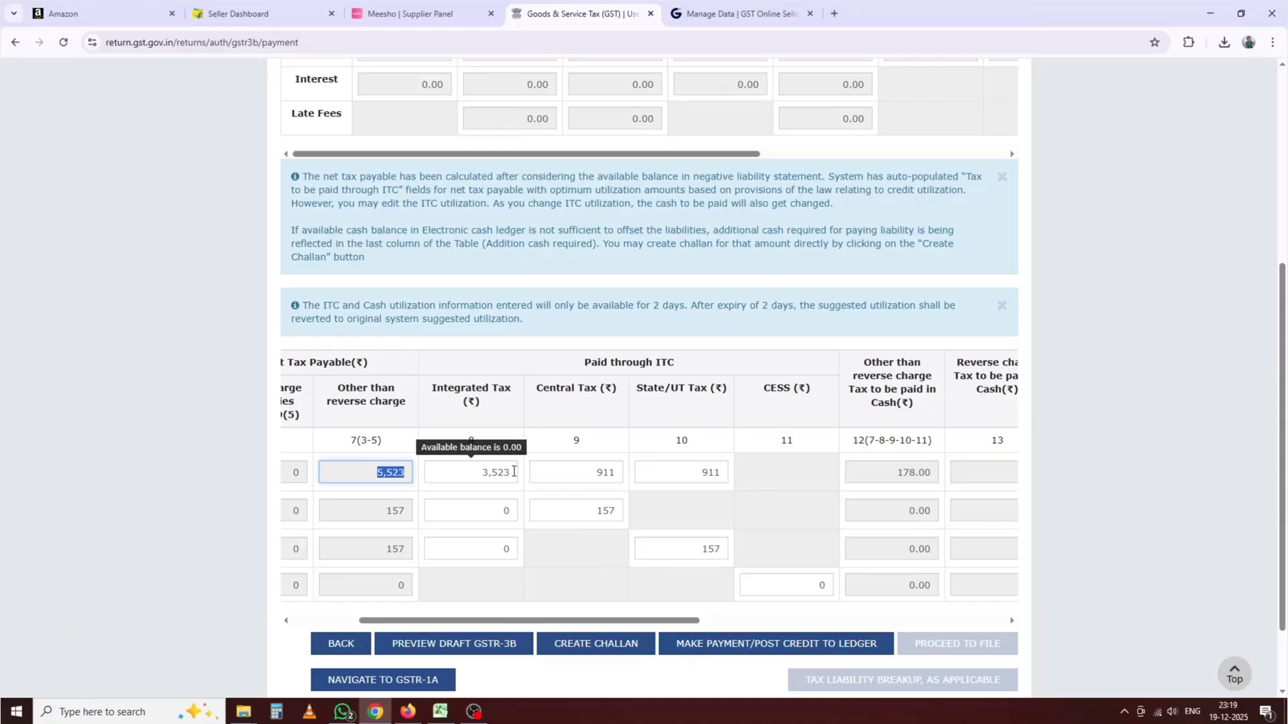
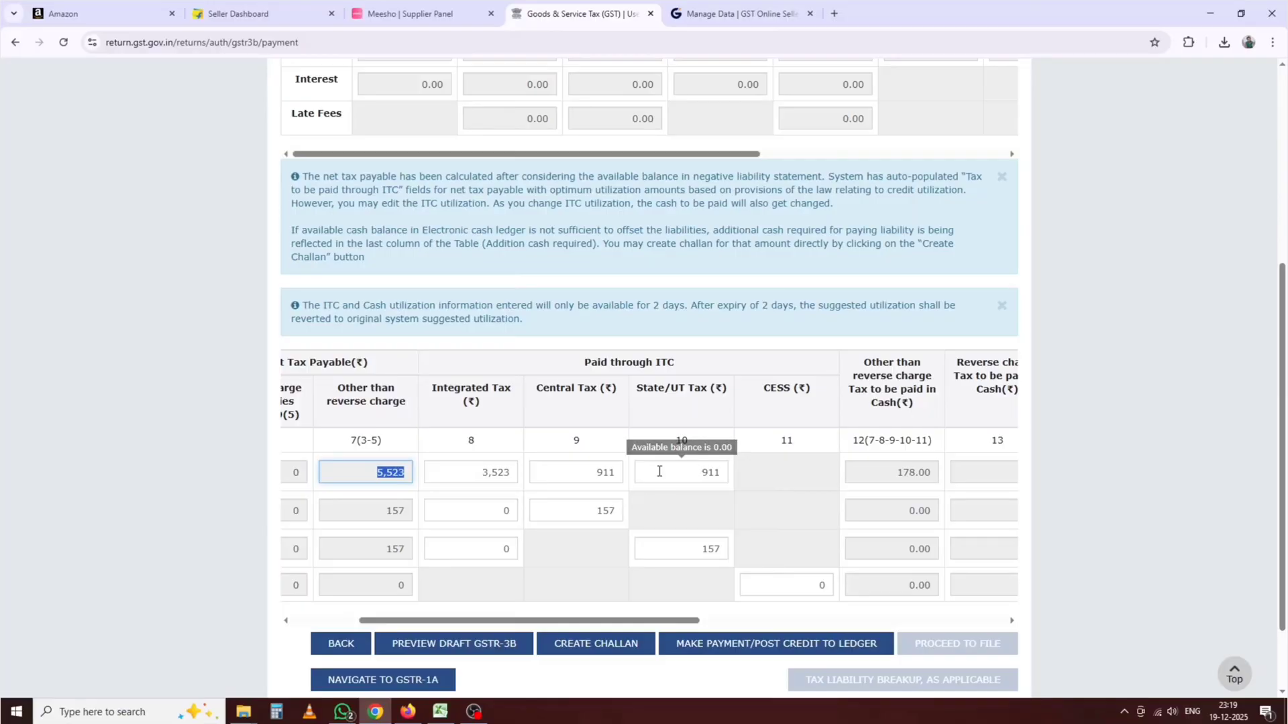
Step: Scroll the 6.1 payment table to the 61.00 utilizable cash figure, select it, then bring up Excel
drag(656, 620, 983, 624)
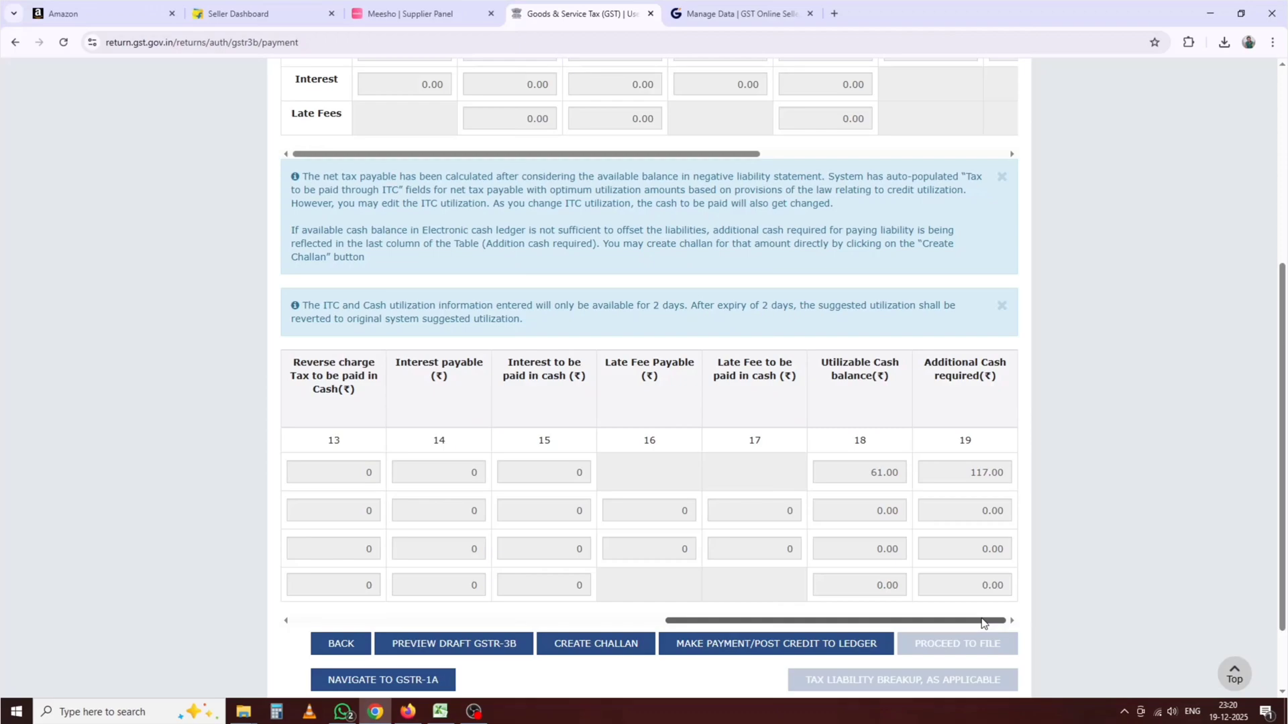
drag(859, 623, 761, 617)
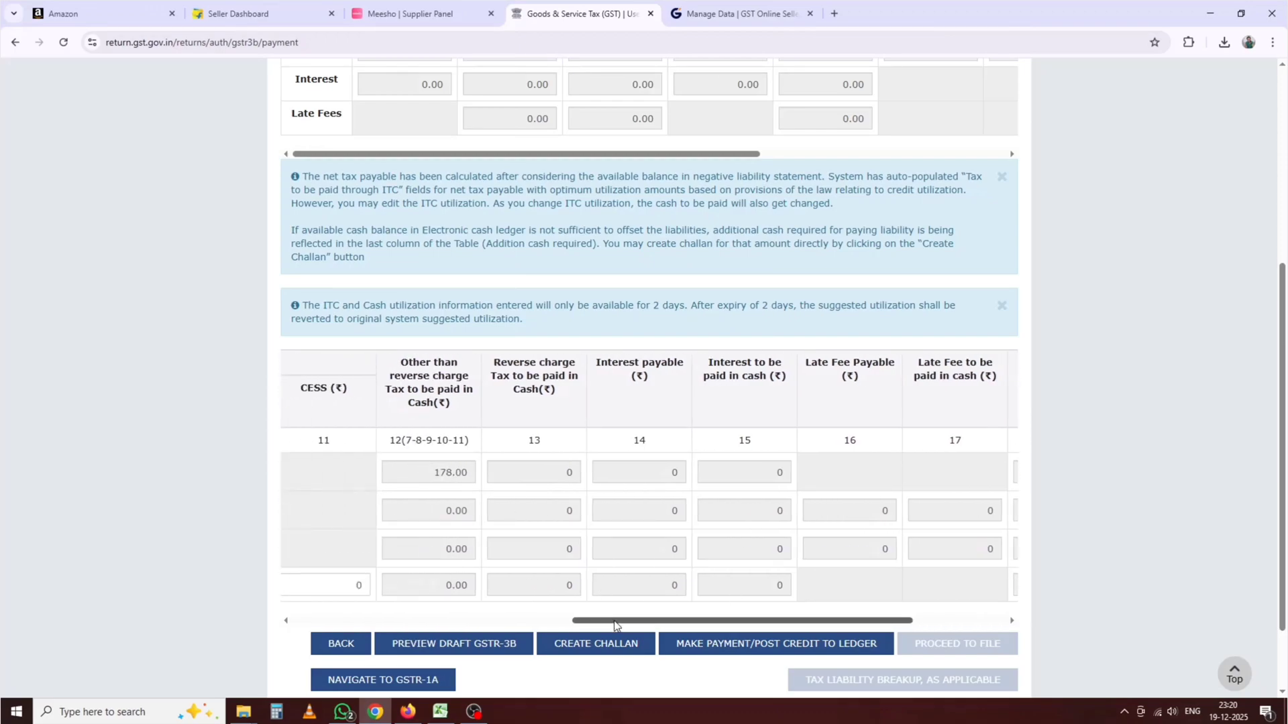
drag(614, 622, 821, 623)
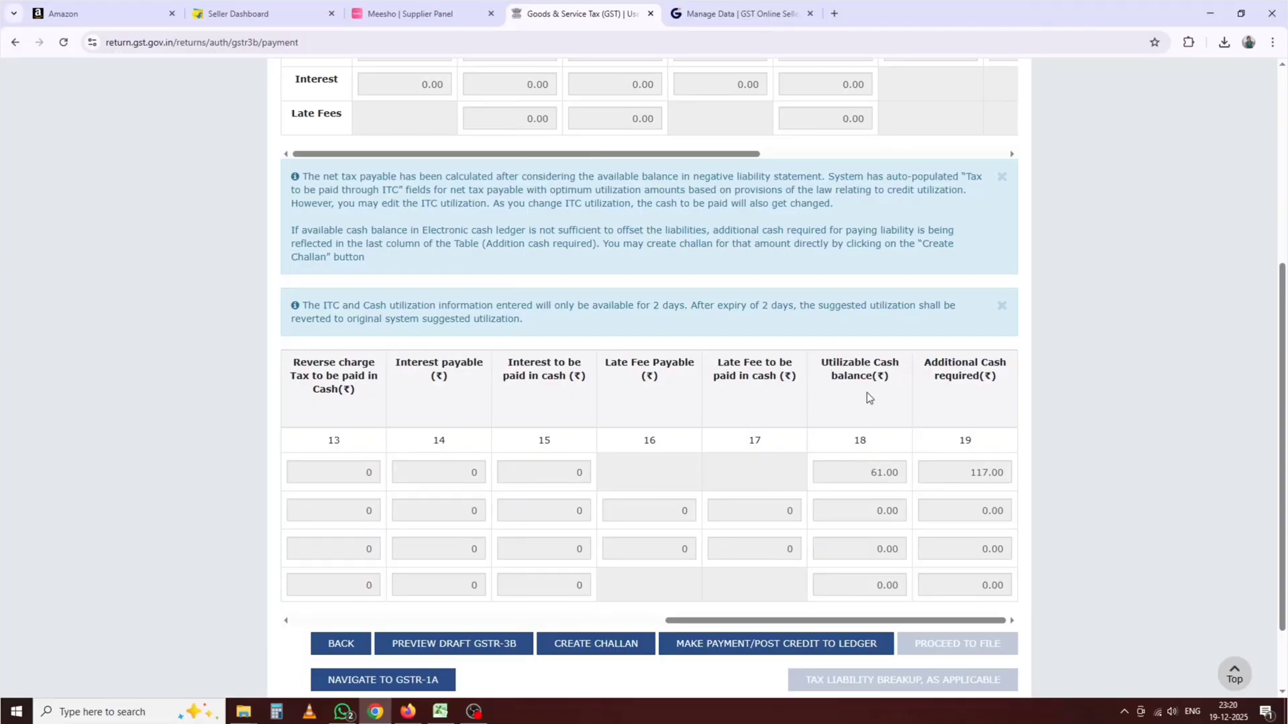
drag(863, 476, 901, 476)
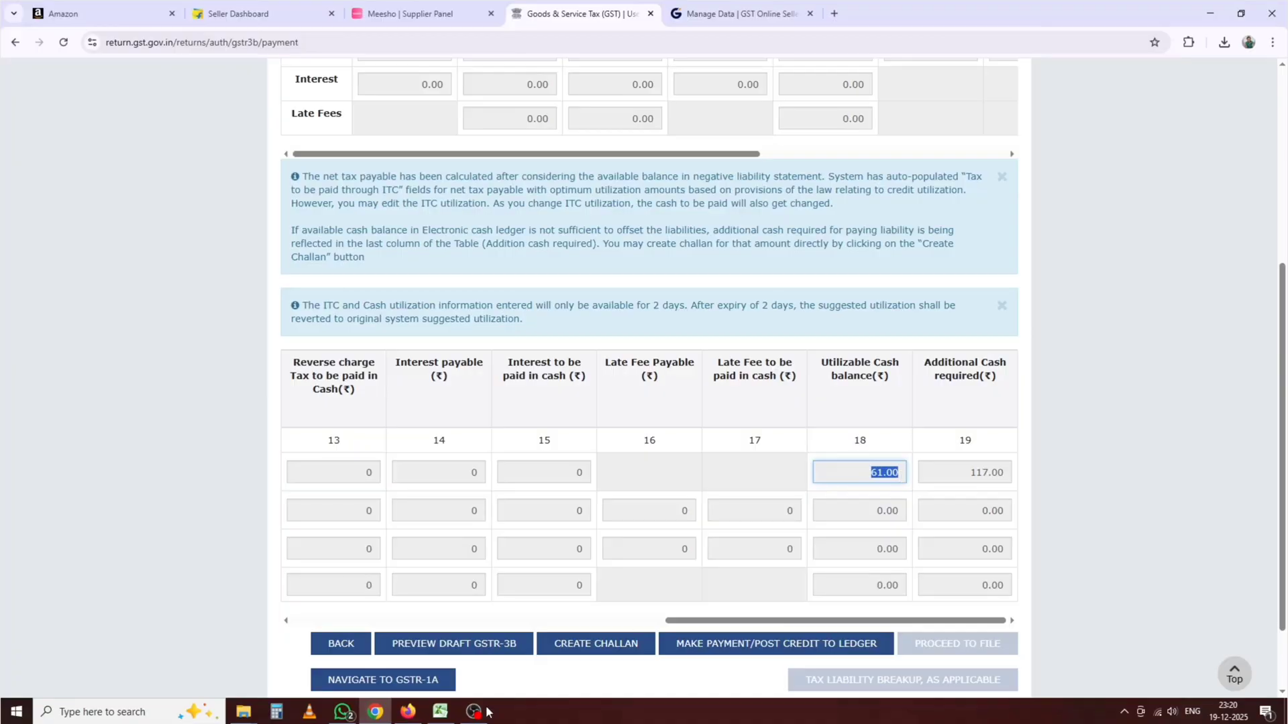
click(441, 711)
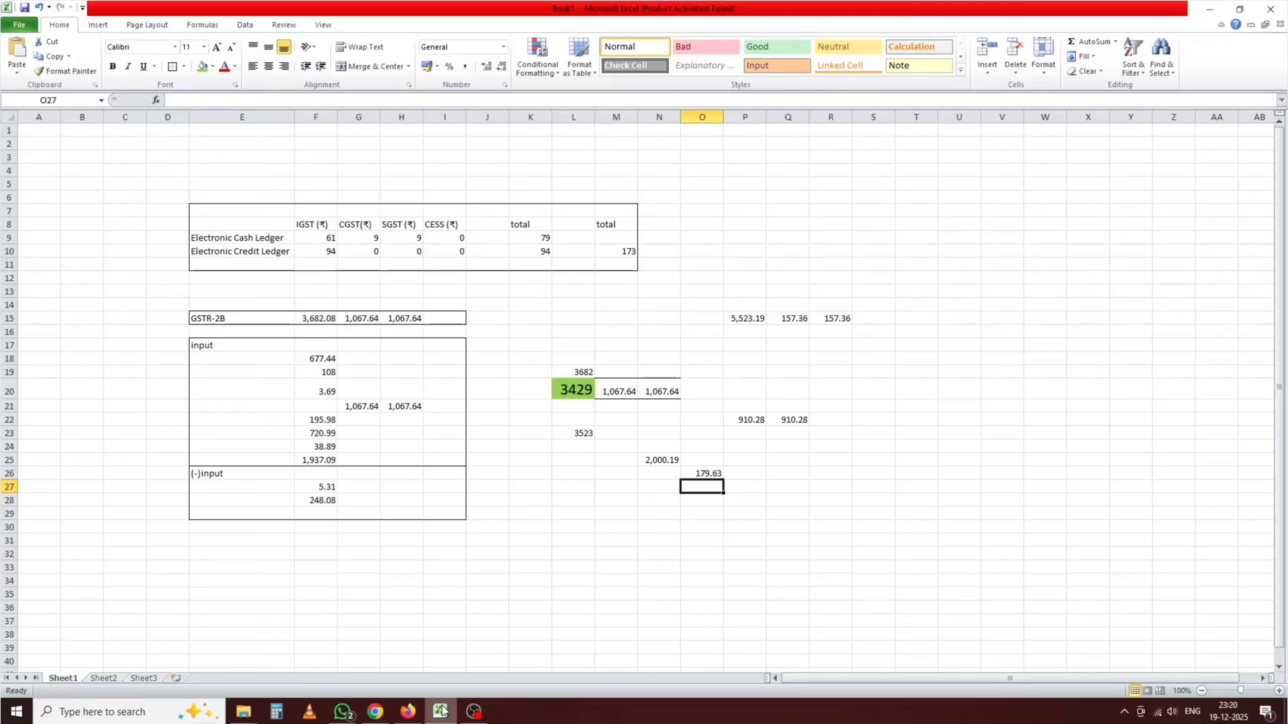
Step: Confirm the IGST cash ledger value of 61 in cell F9, then return to the portal
click(321, 239)
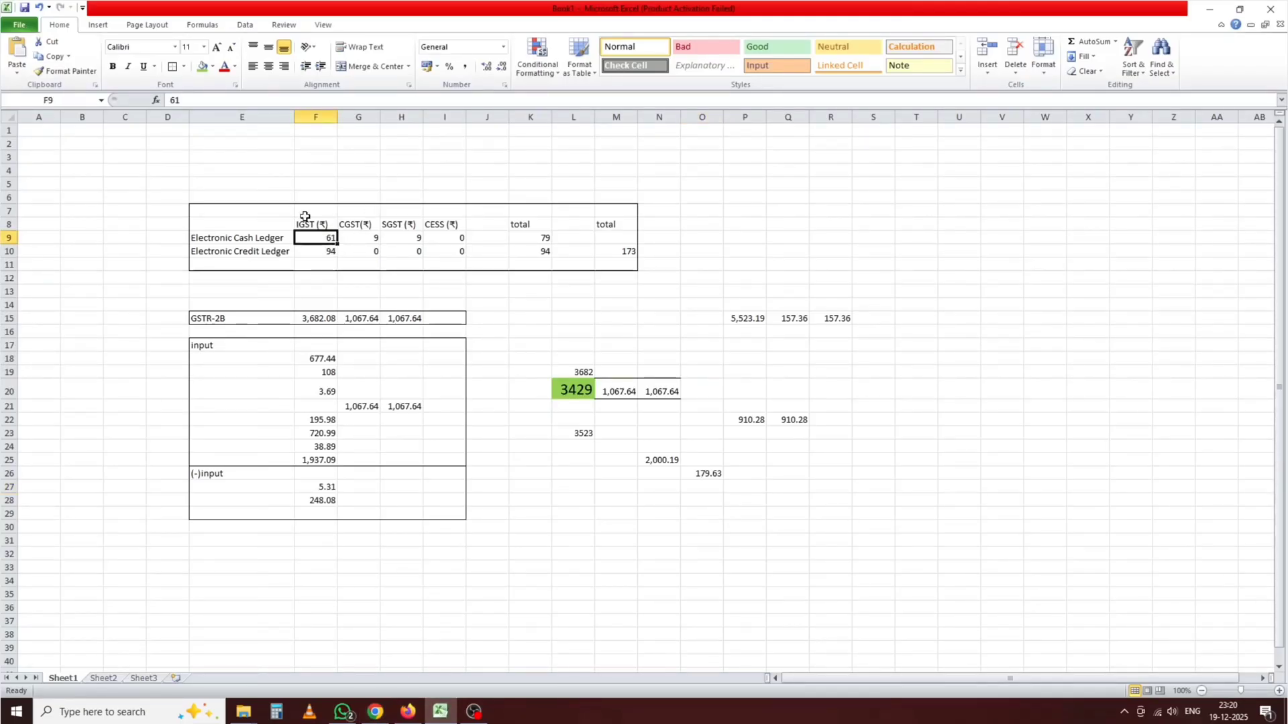
click(377, 713)
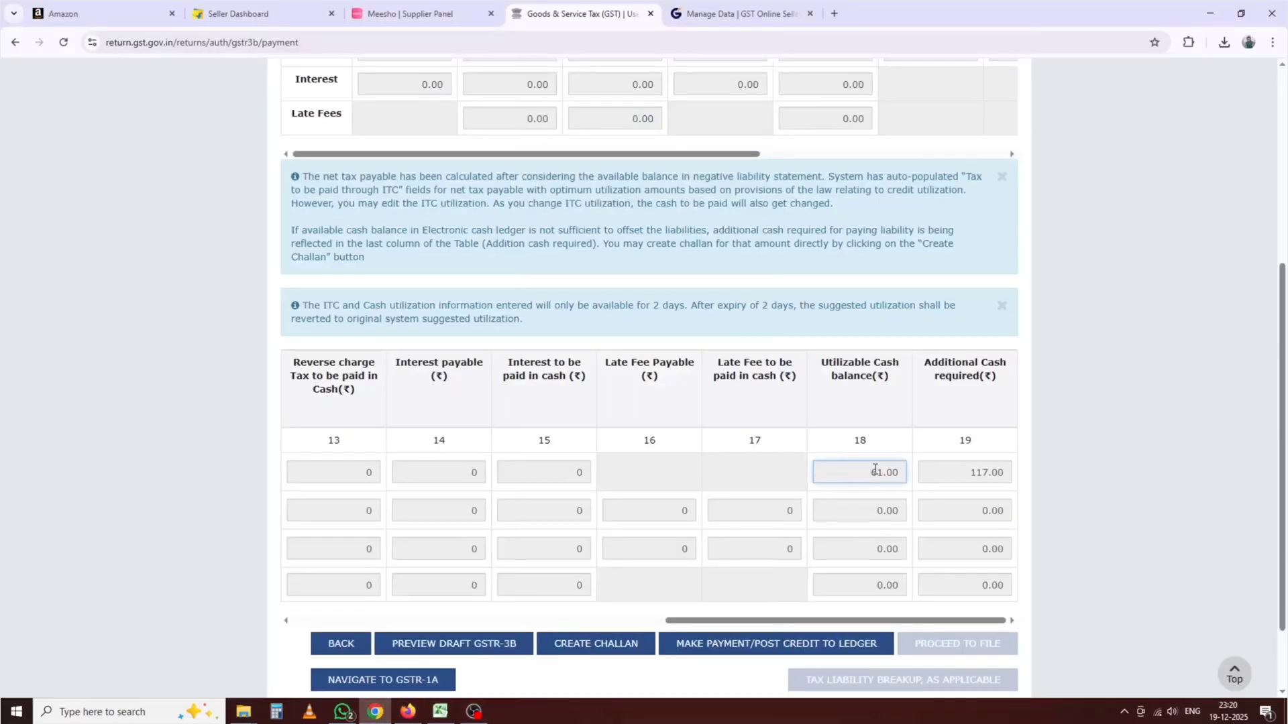
scroll(873, 467, up, 5)
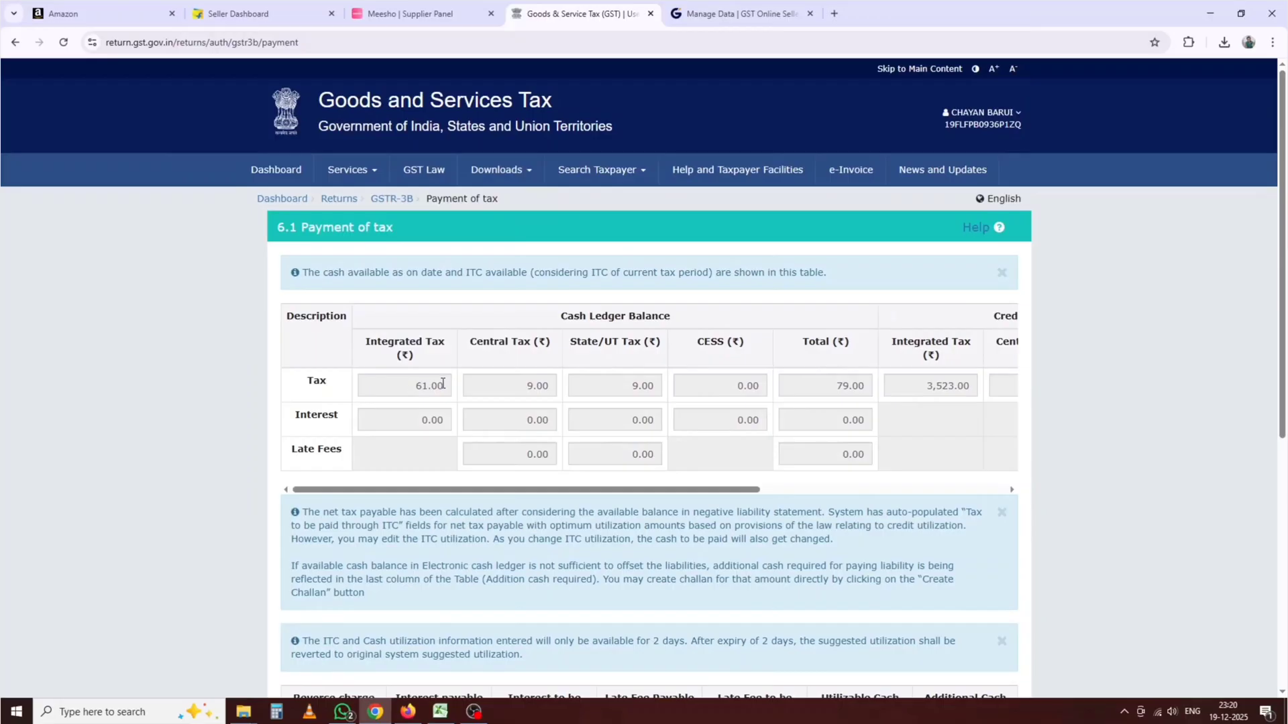
scroll(676, 543, down, 6)
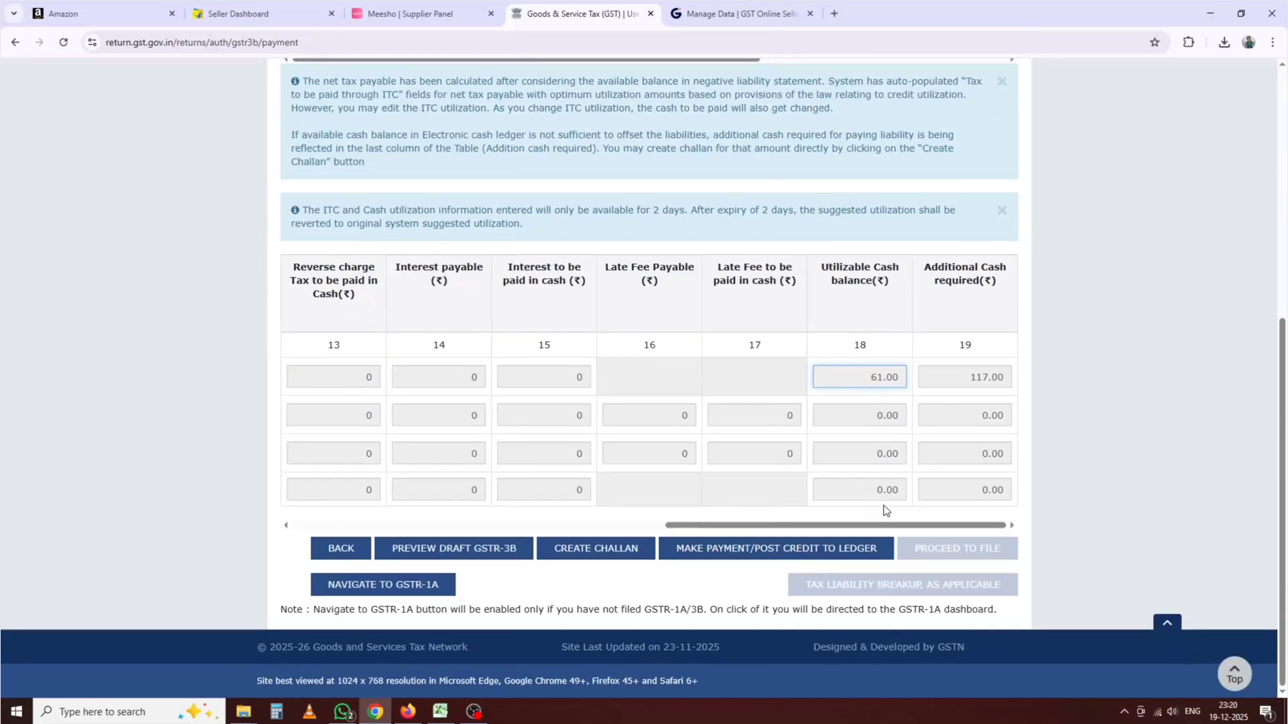
click(876, 520)
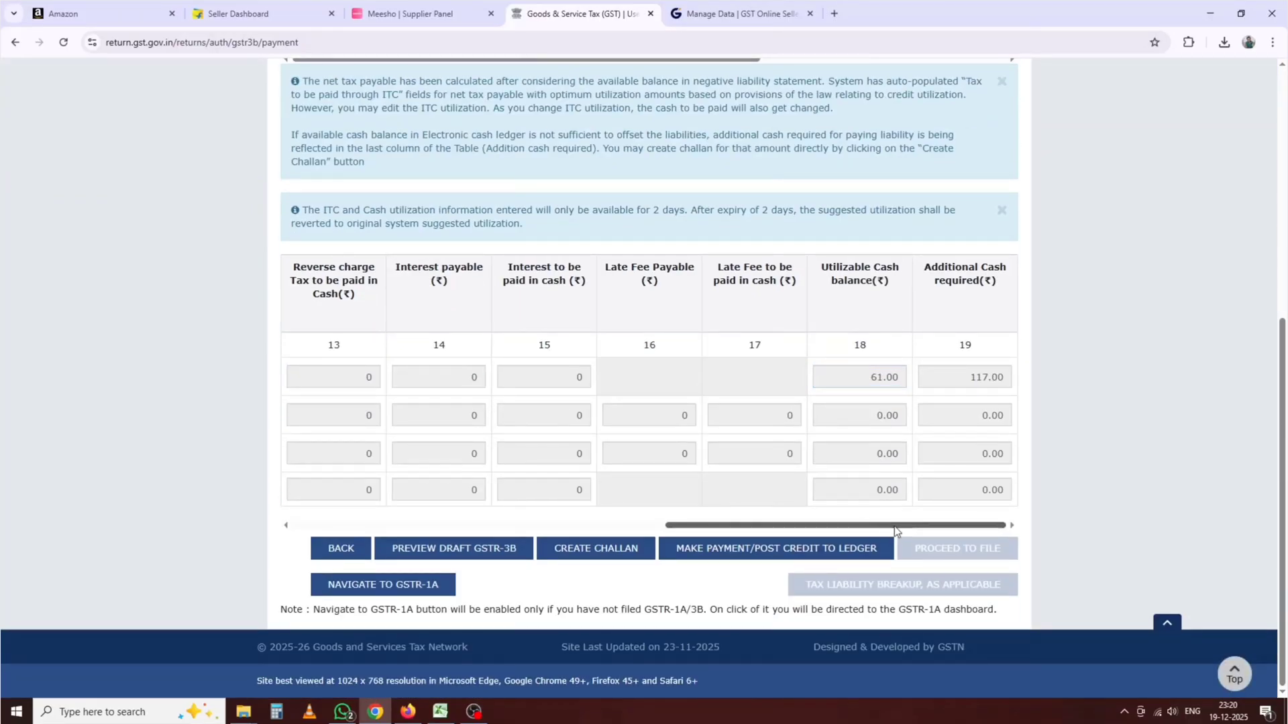
drag(886, 528, 927, 512)
scroll(919, 483, up, 5)
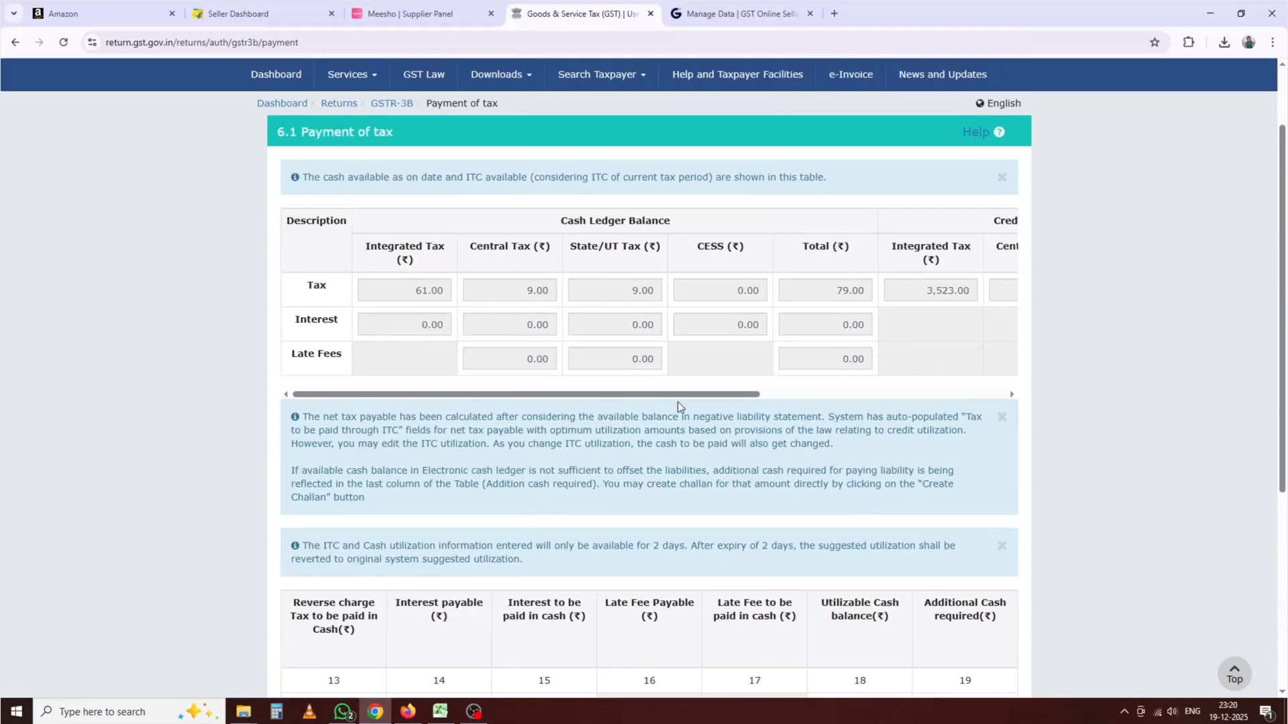
drag(677, 401, 951, 401)
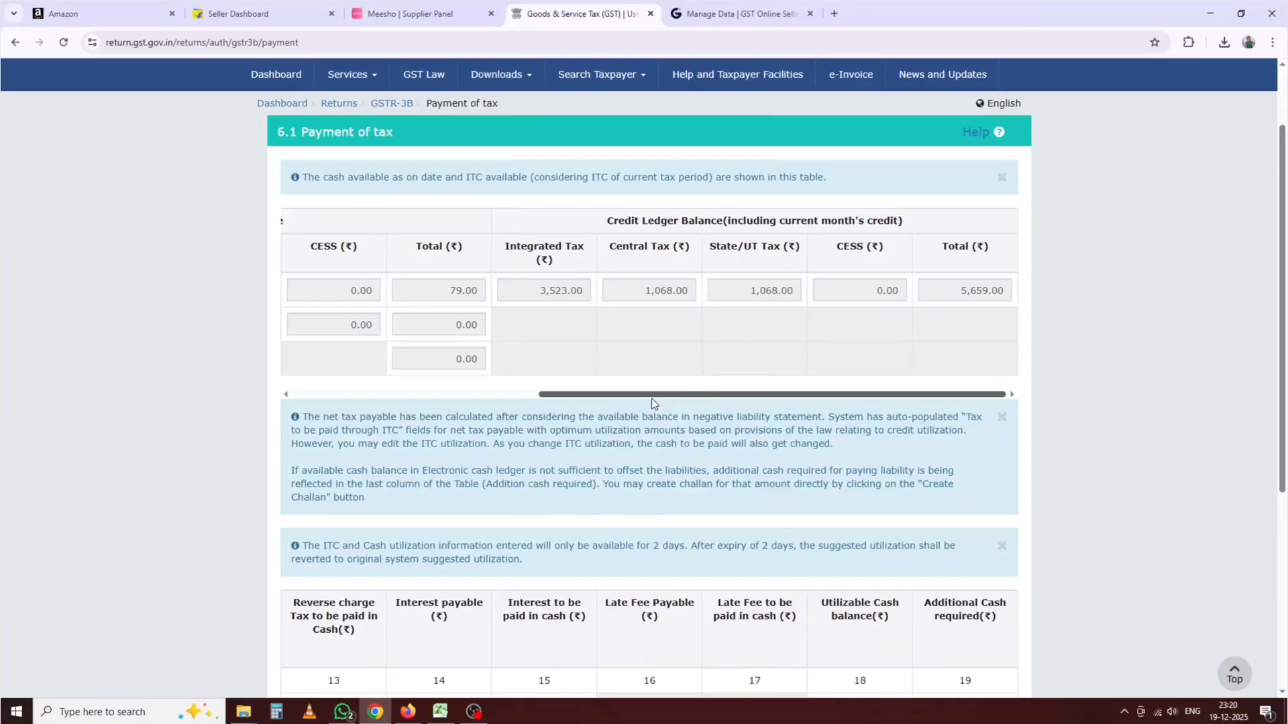
drag(650, 398, 380, 396)
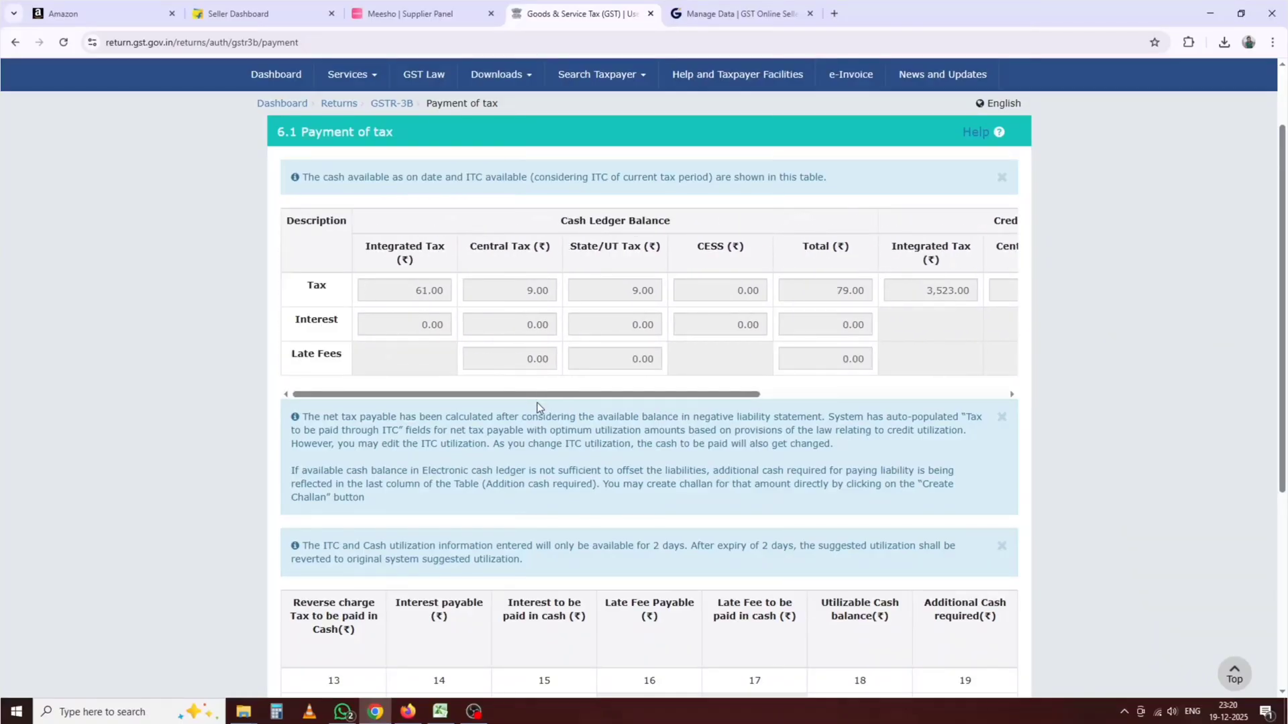
drag(545, 396, 857, 446)
scroll(719, 534, down, 5)
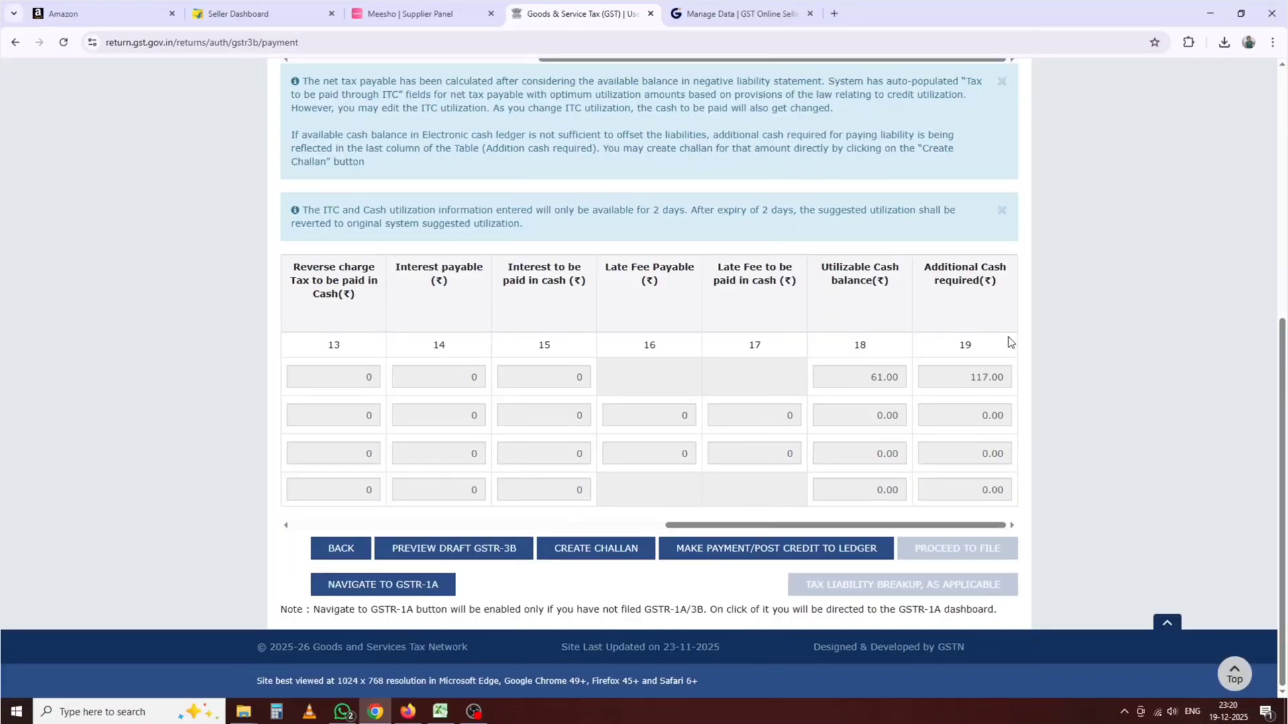
drag(964, 380, 1010, 378)
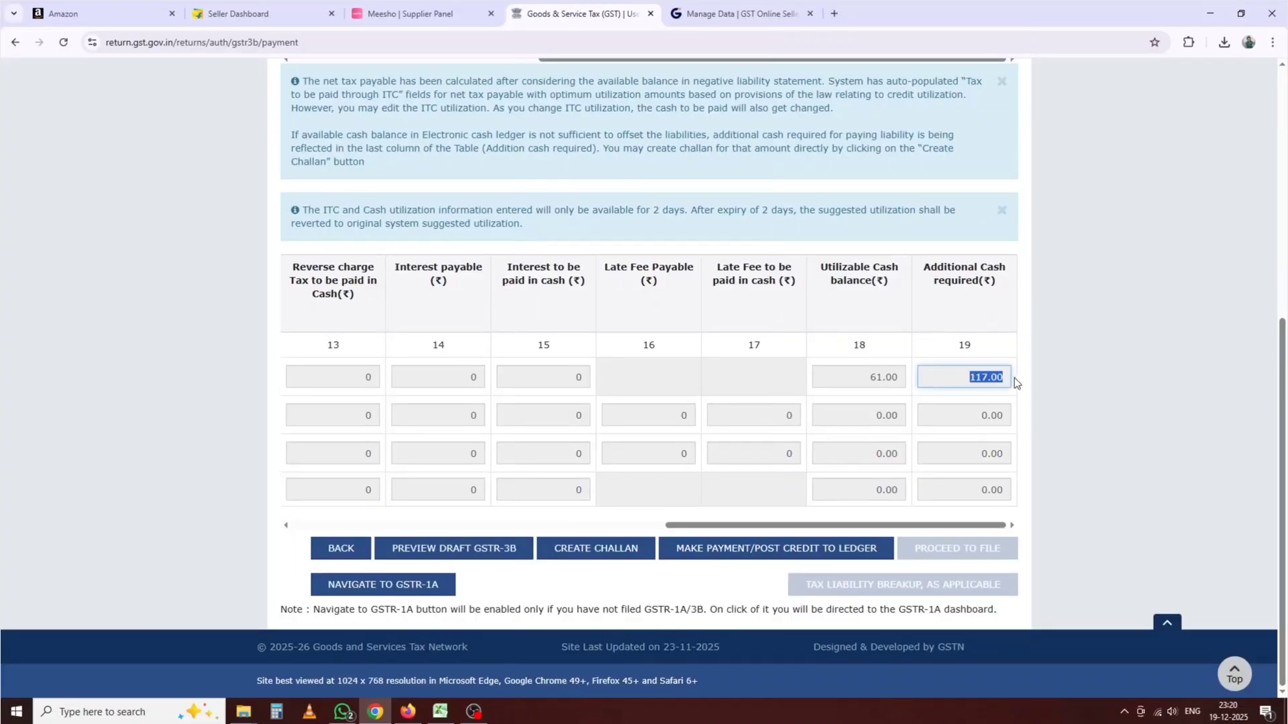
click(647, 500)
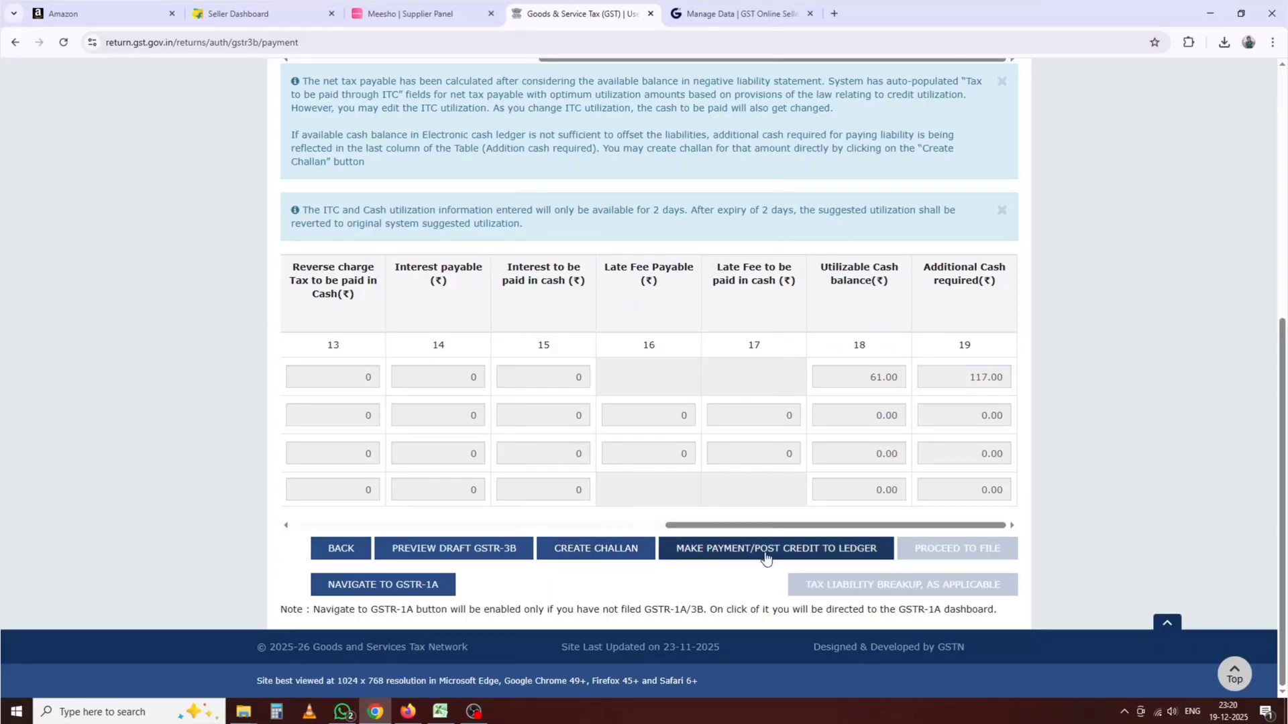
drag(865, 530, 407, 538)
drag(598, 534, 938, 538)
click(675, 612)
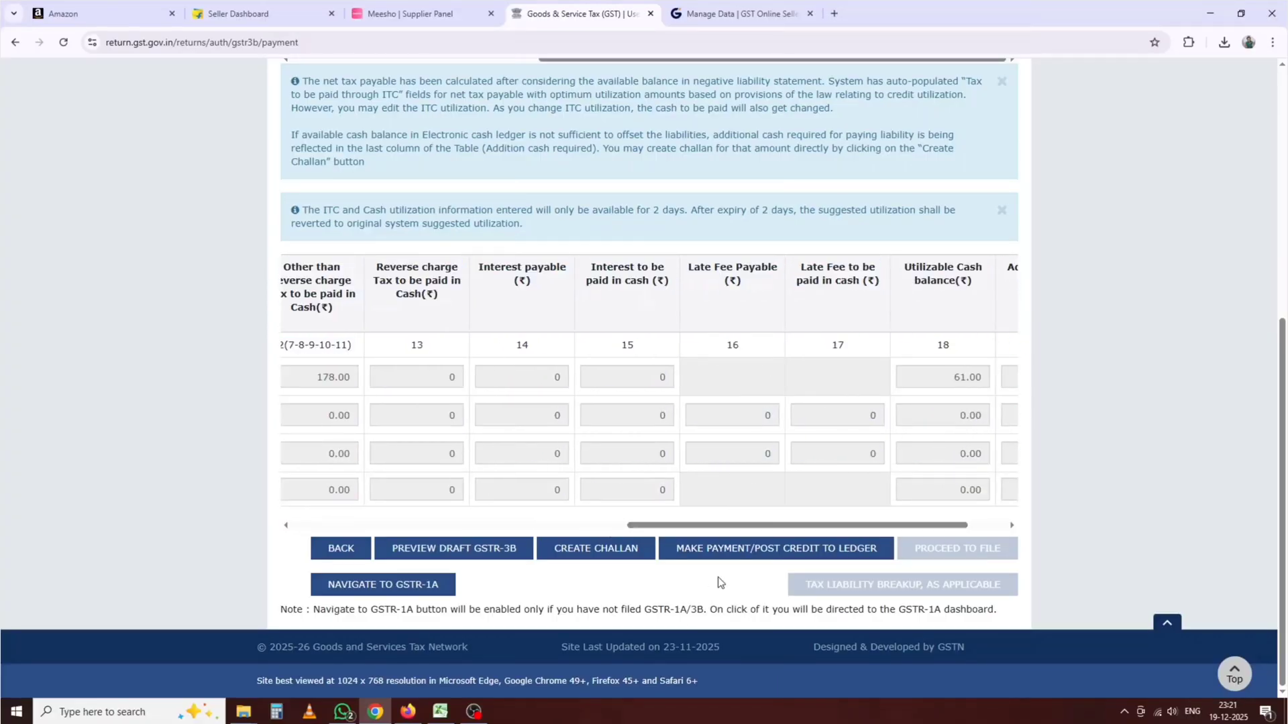
Step: Accept the confirmation prompts and create the ₹117 IGST shortfall challan under E-Payment
click(718, 557)
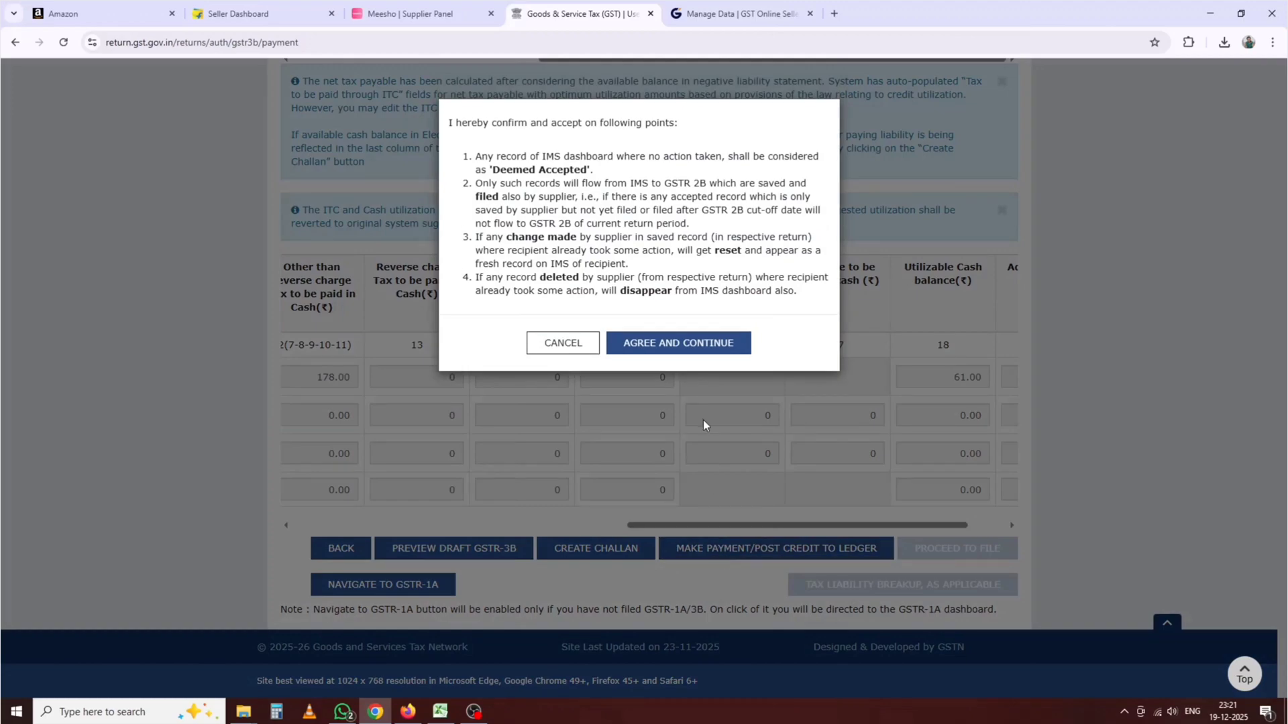
click(702, 349)
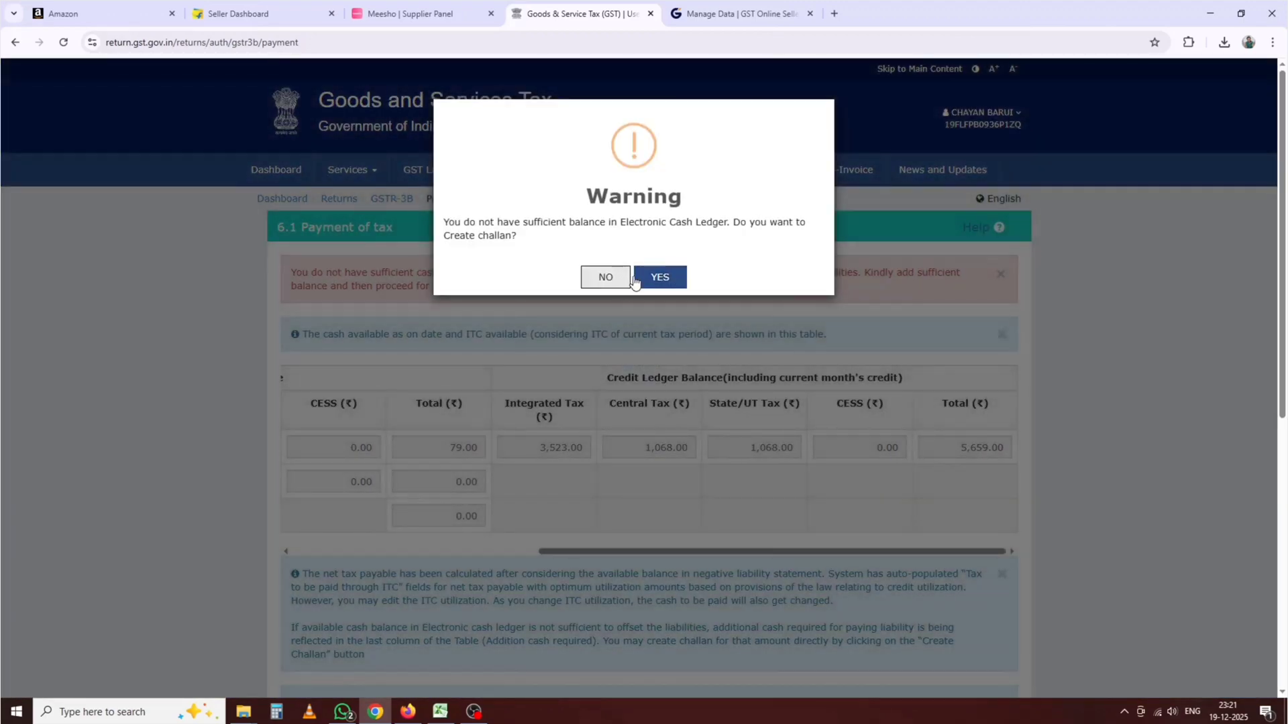
click(679, 277)
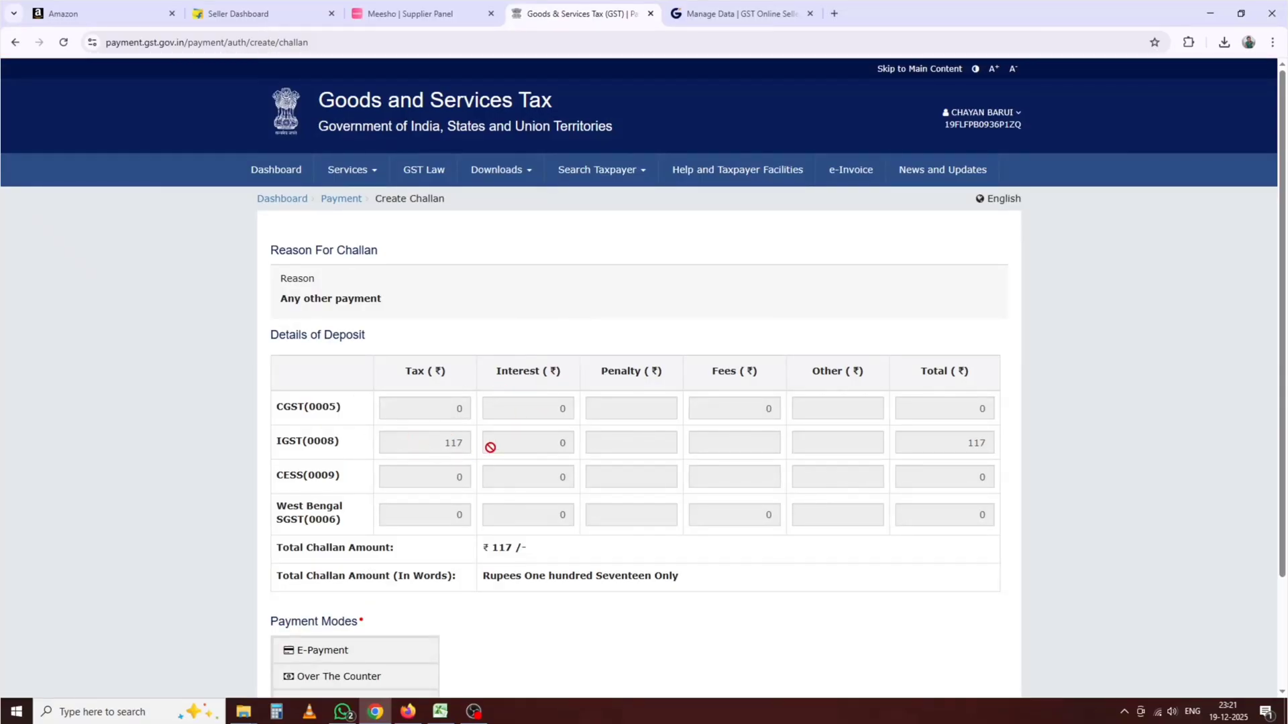
scroll(450, 571, down, 2)
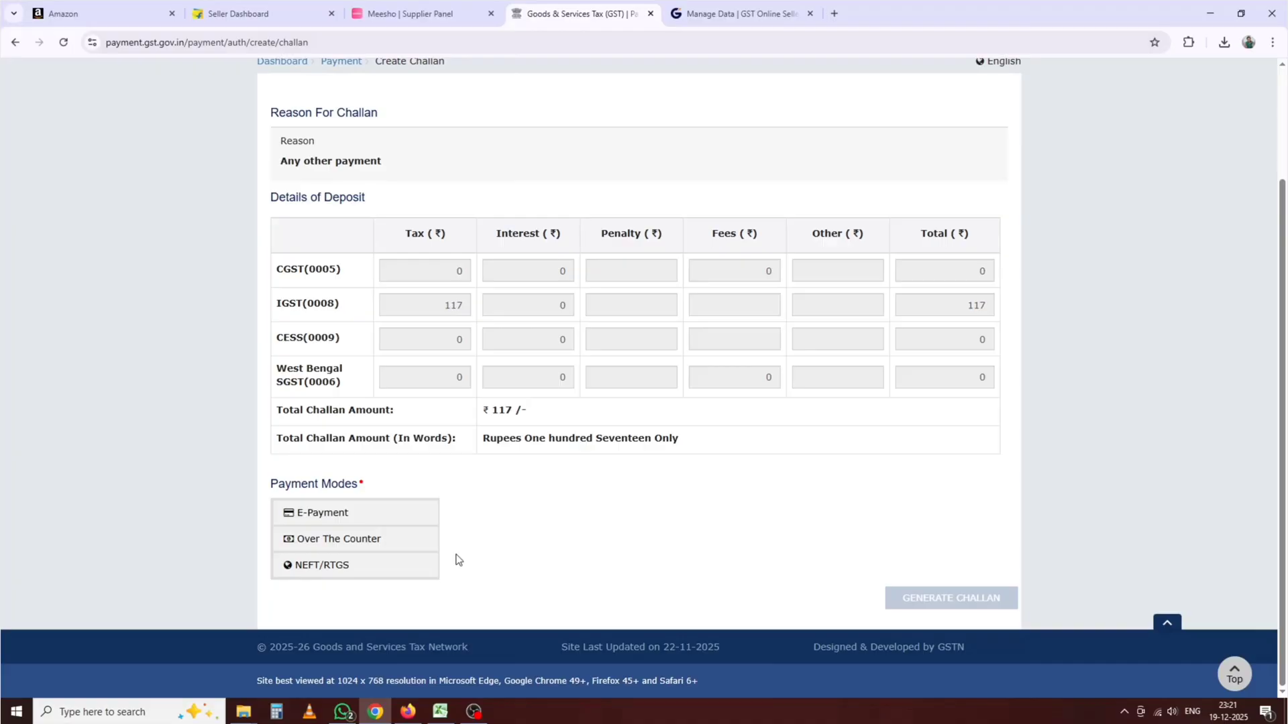
click(319, 514)
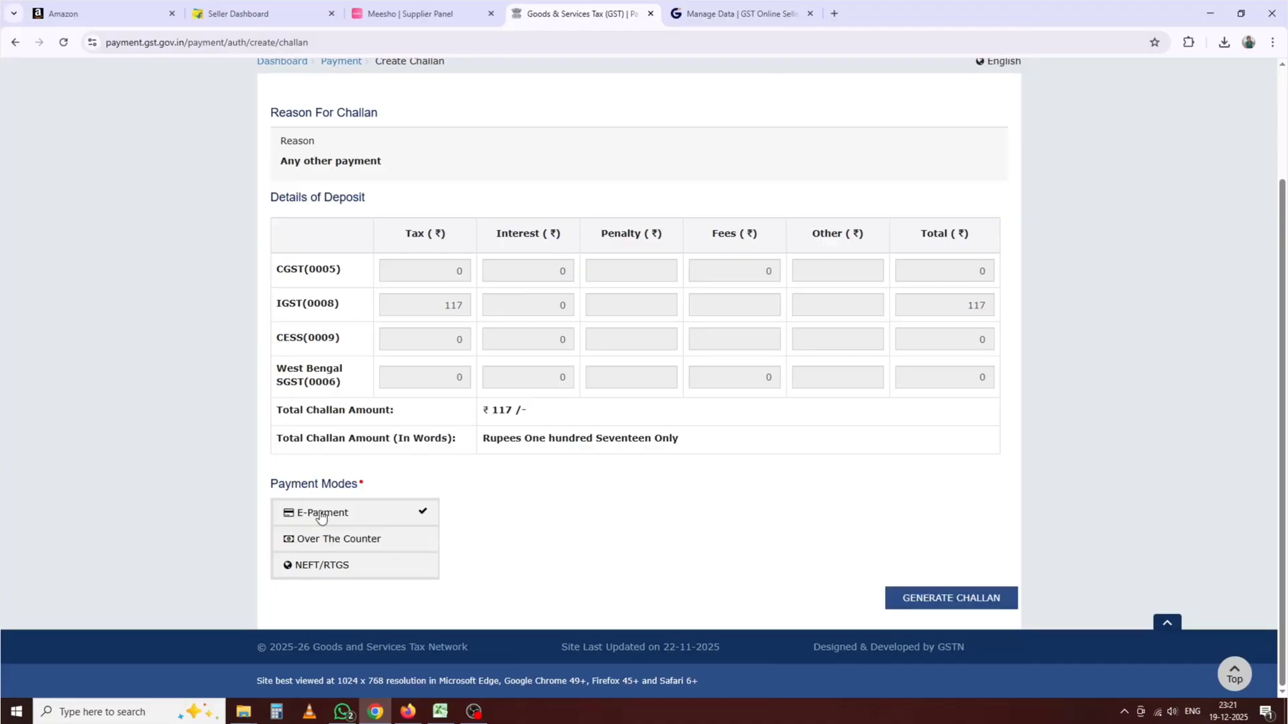
click(934, 599)
Step: Settle on BHIM UPI as the payment mode after comparing card and net banking options
scroll(574, 397, down, 6)
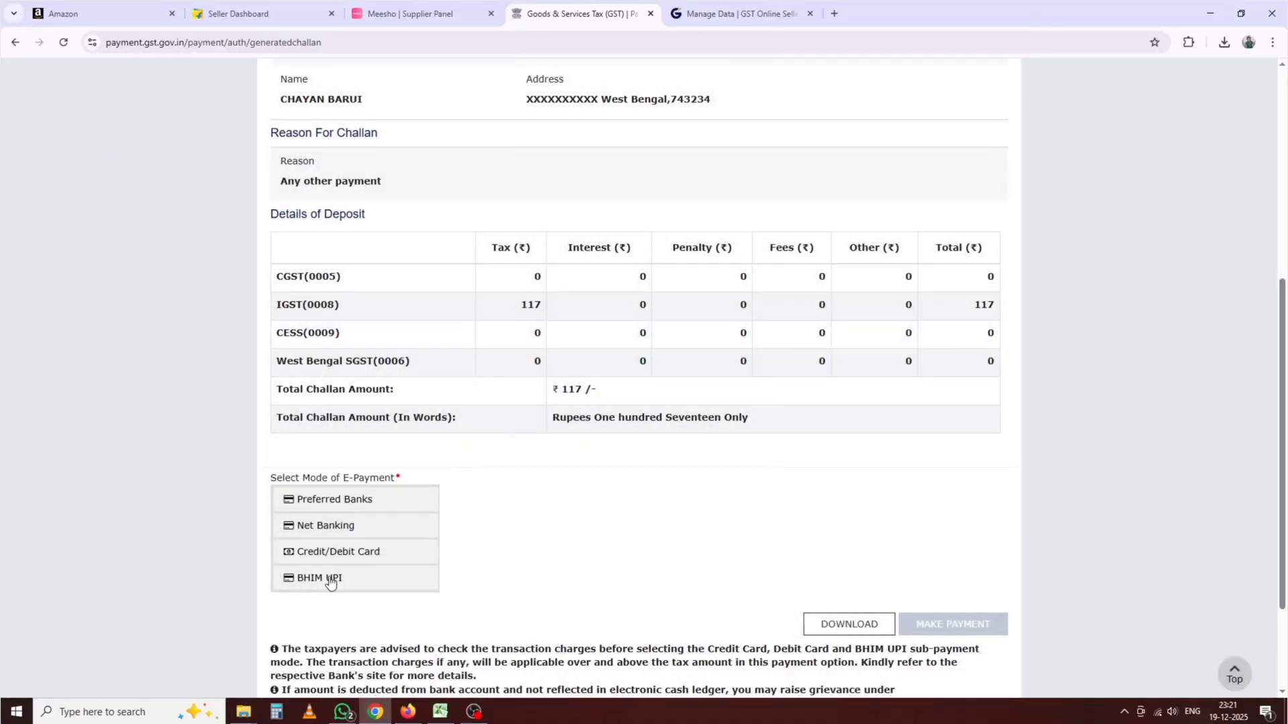
click(329, 580)
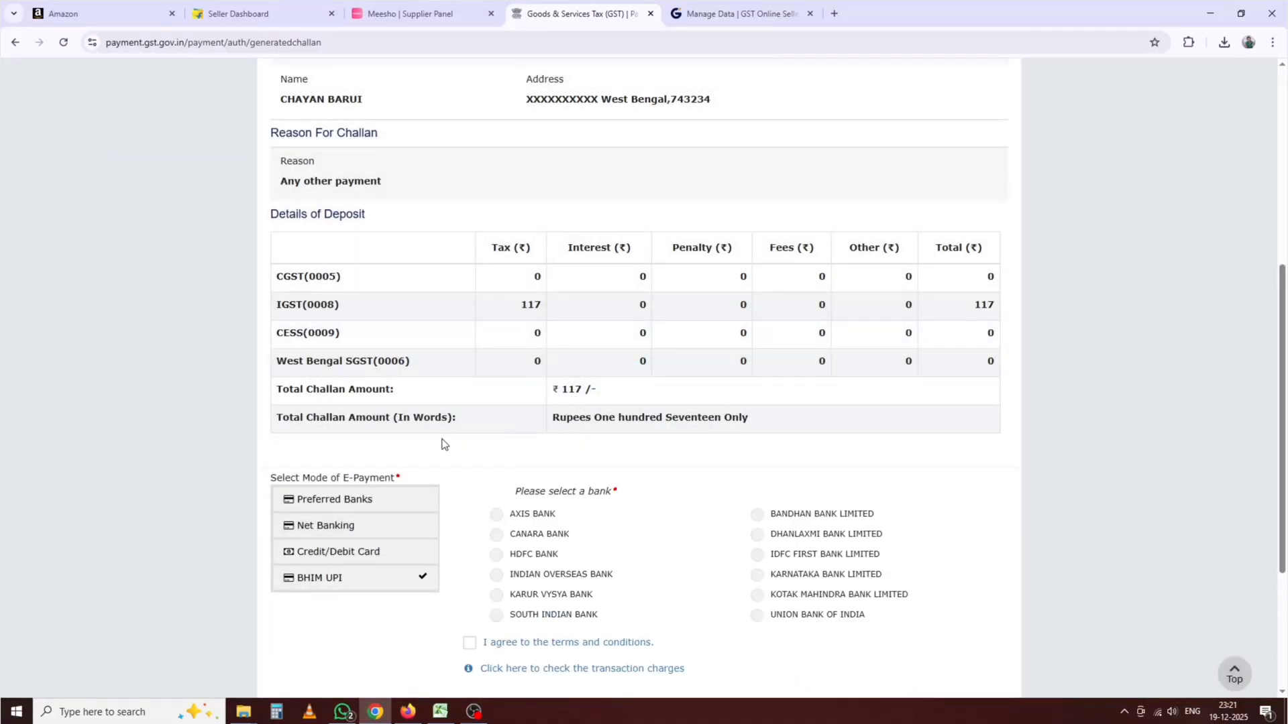
scroll(606, 445, down, 1)
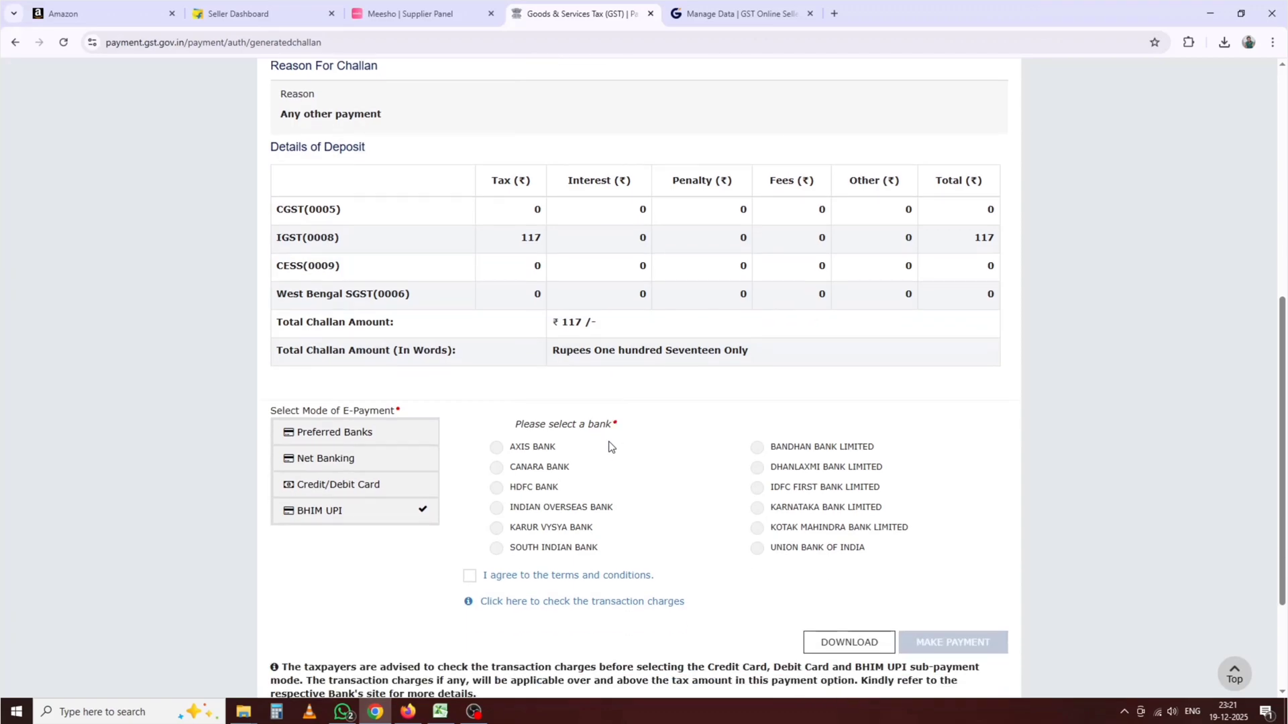
click(469, 578)
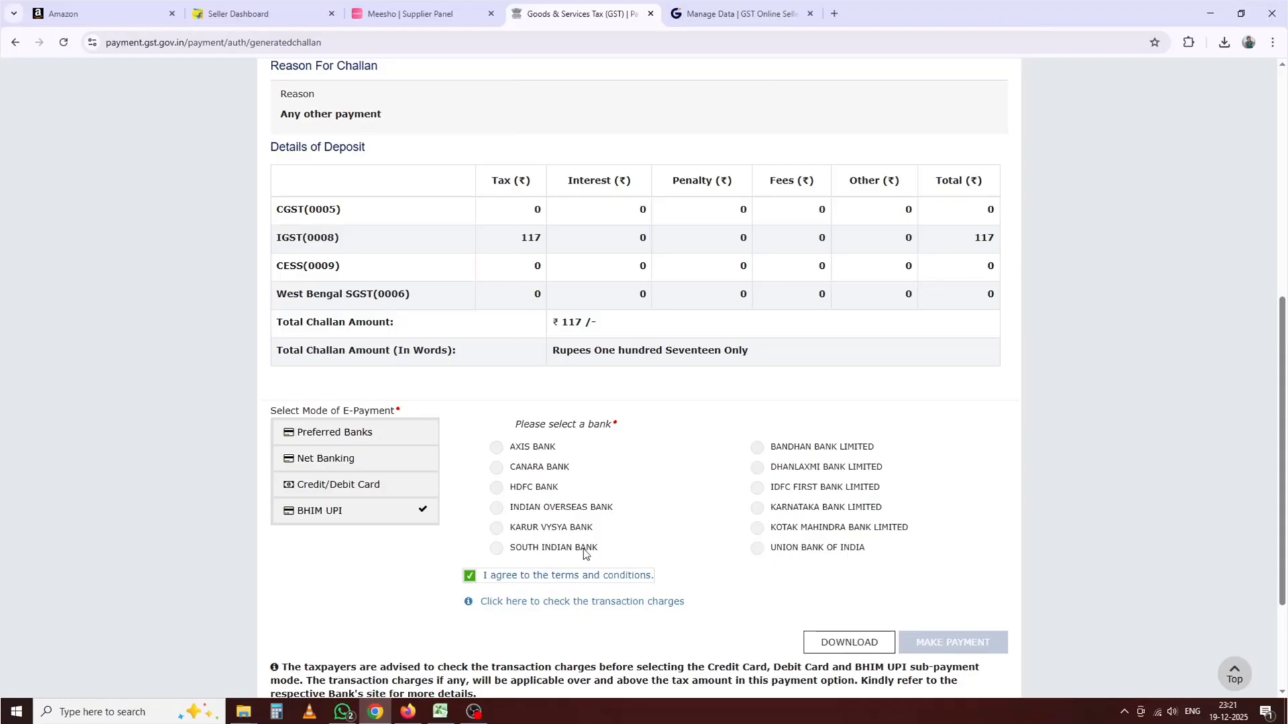
click(471, 576)
click(346, 489)
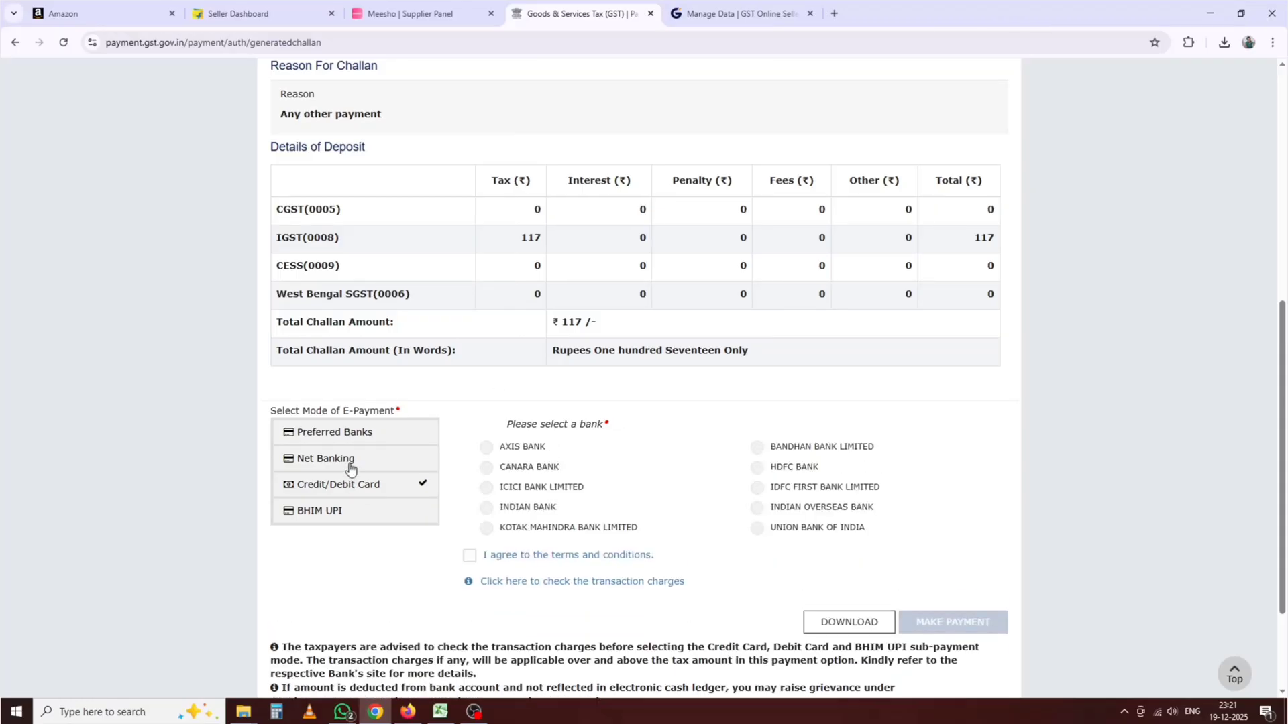
click(352, 458)
click(353, 440)
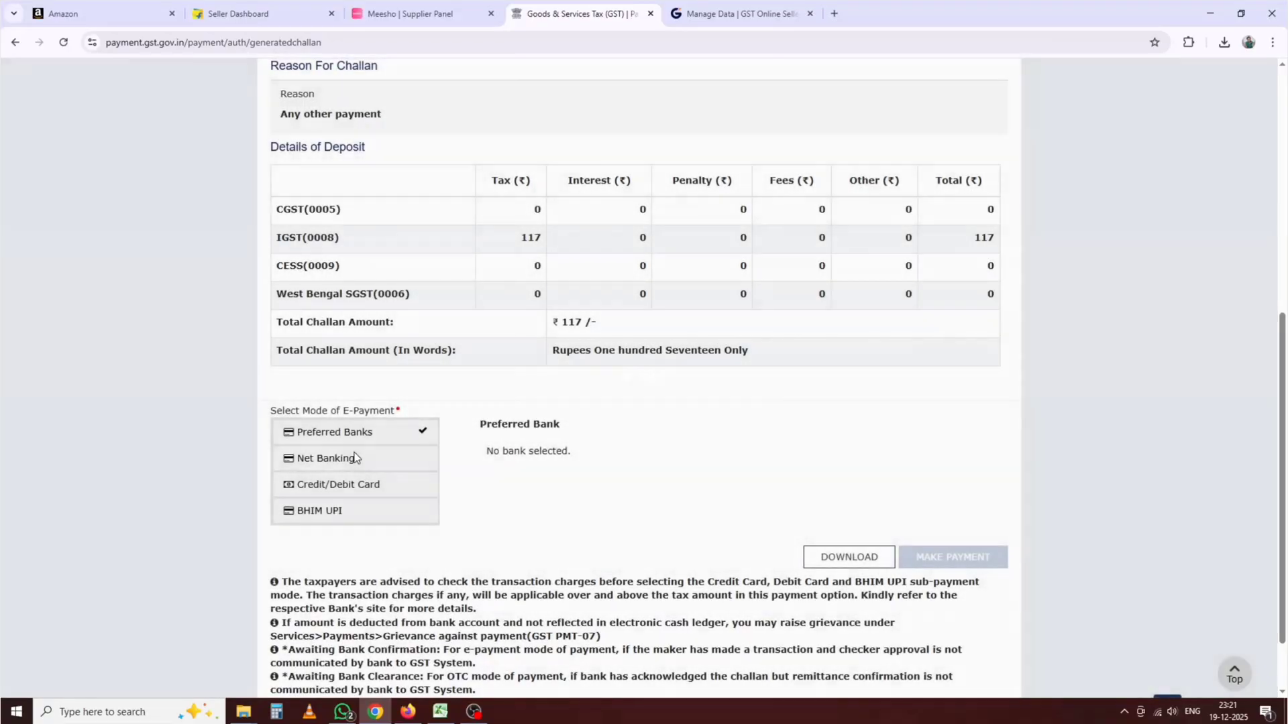
click(354, 460)
click(351, 487)
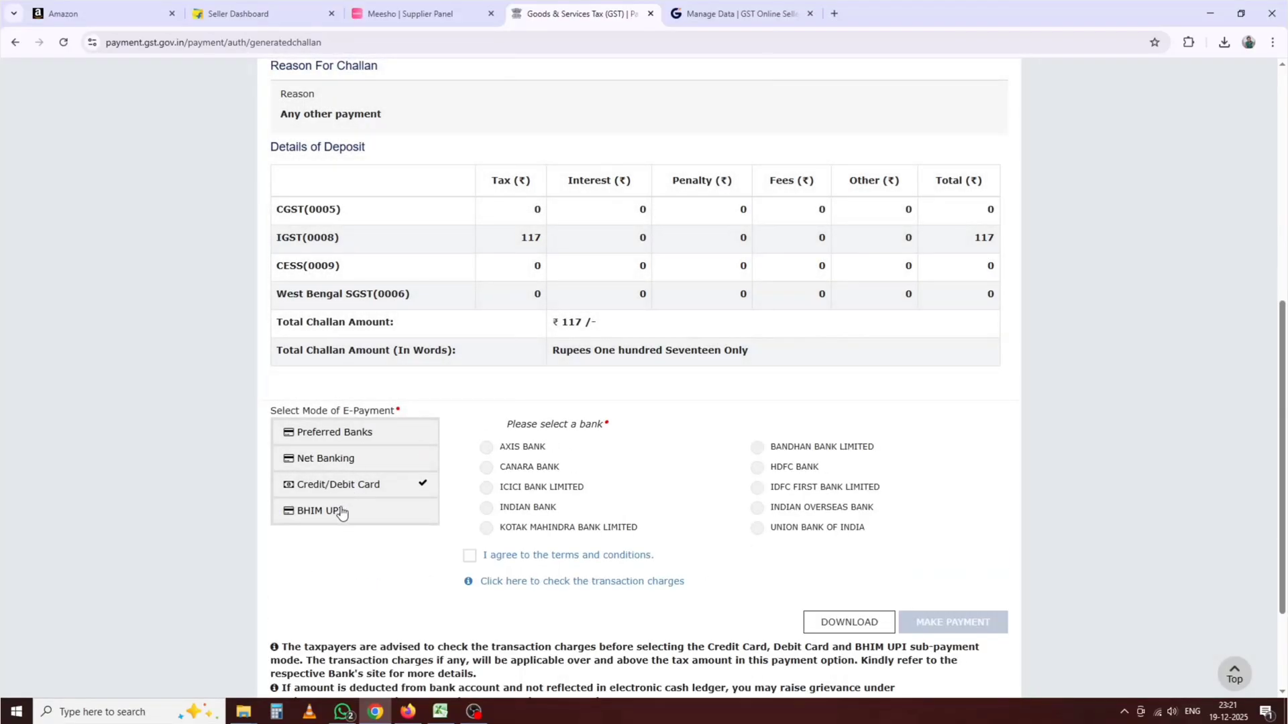
click(343, 511)
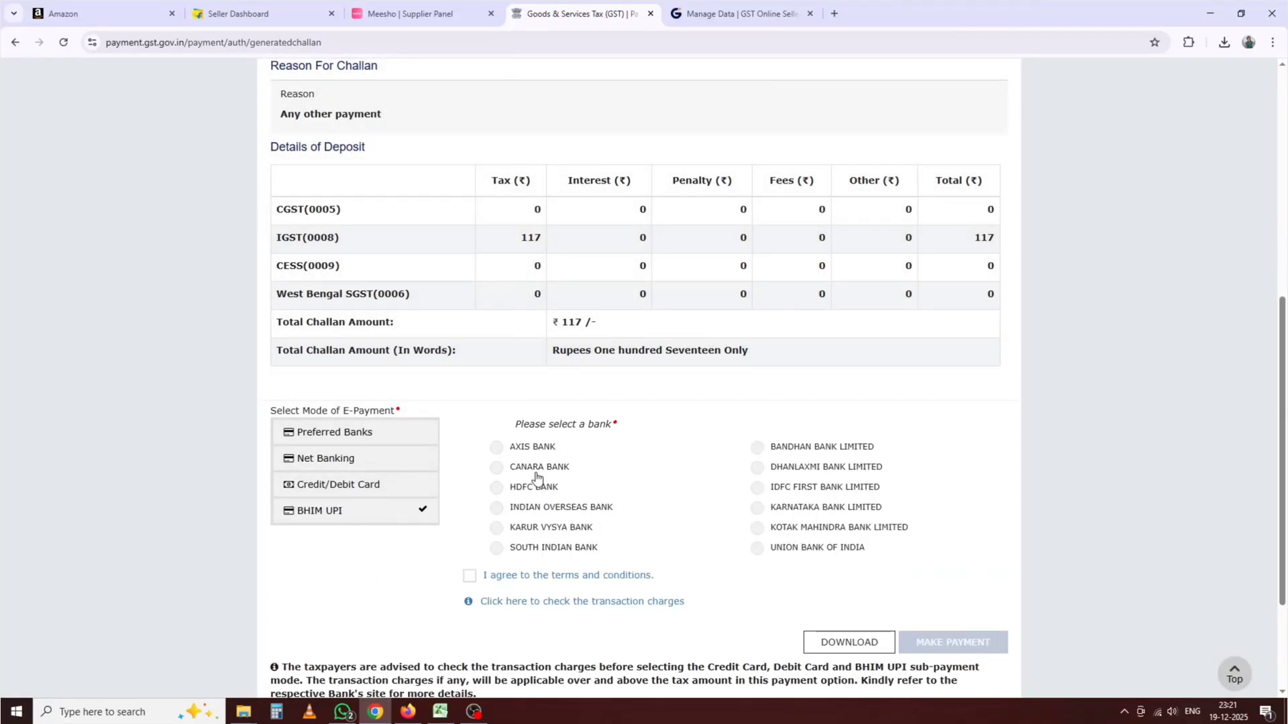
Step: Select Axis Bank, accept the terms and conditions, and proceed to pay the ₹117 challan
click(496, 448)
click(473, 576)
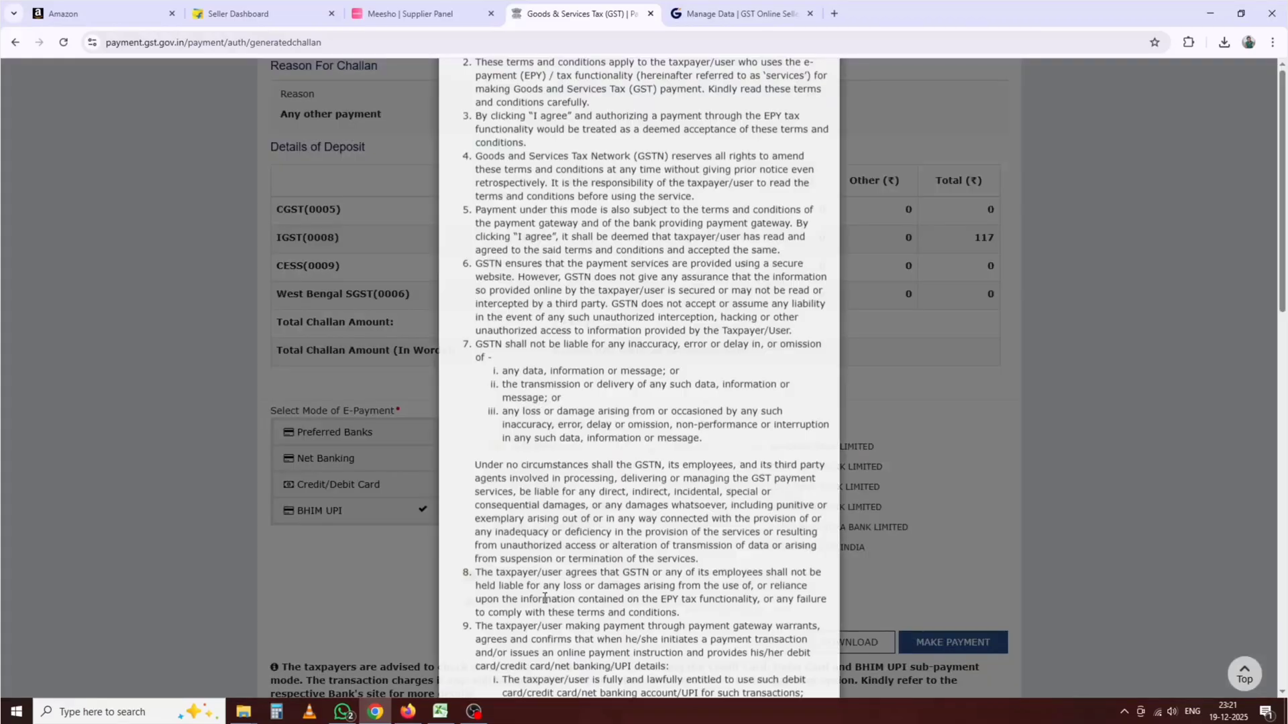
click(823, 117)
scroll(827, 223, down, 3)
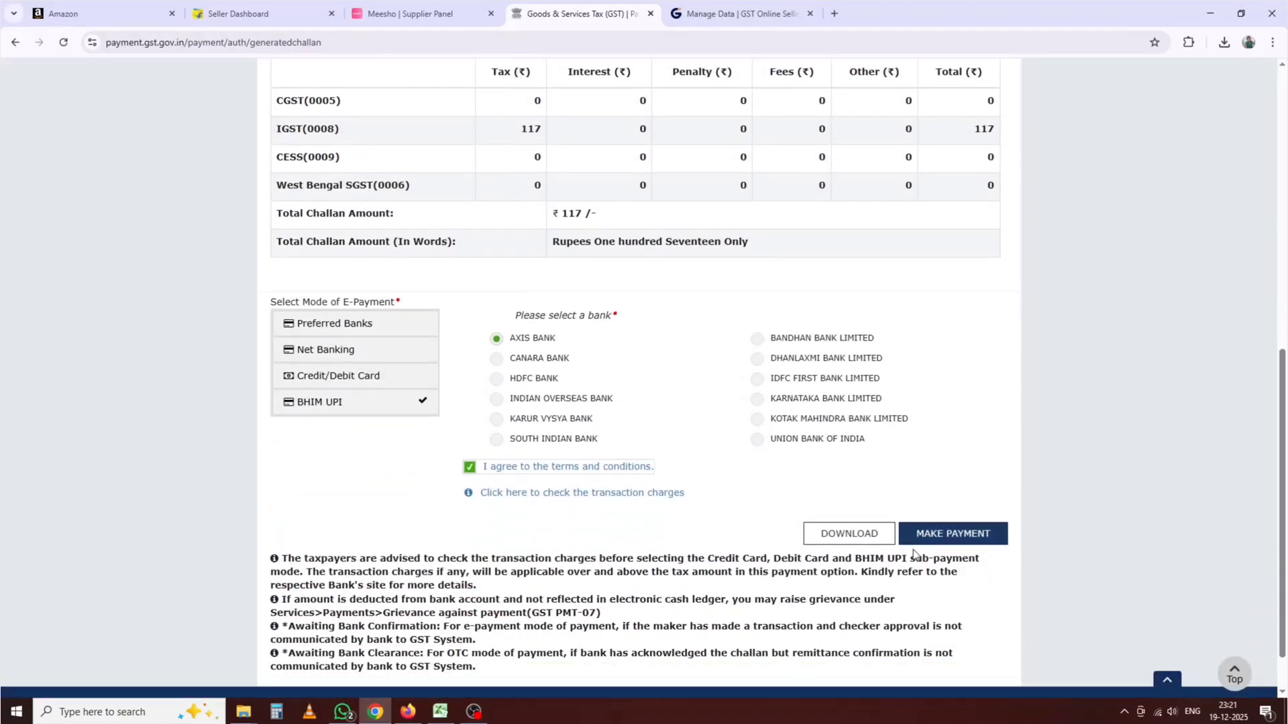
click(953, 476)
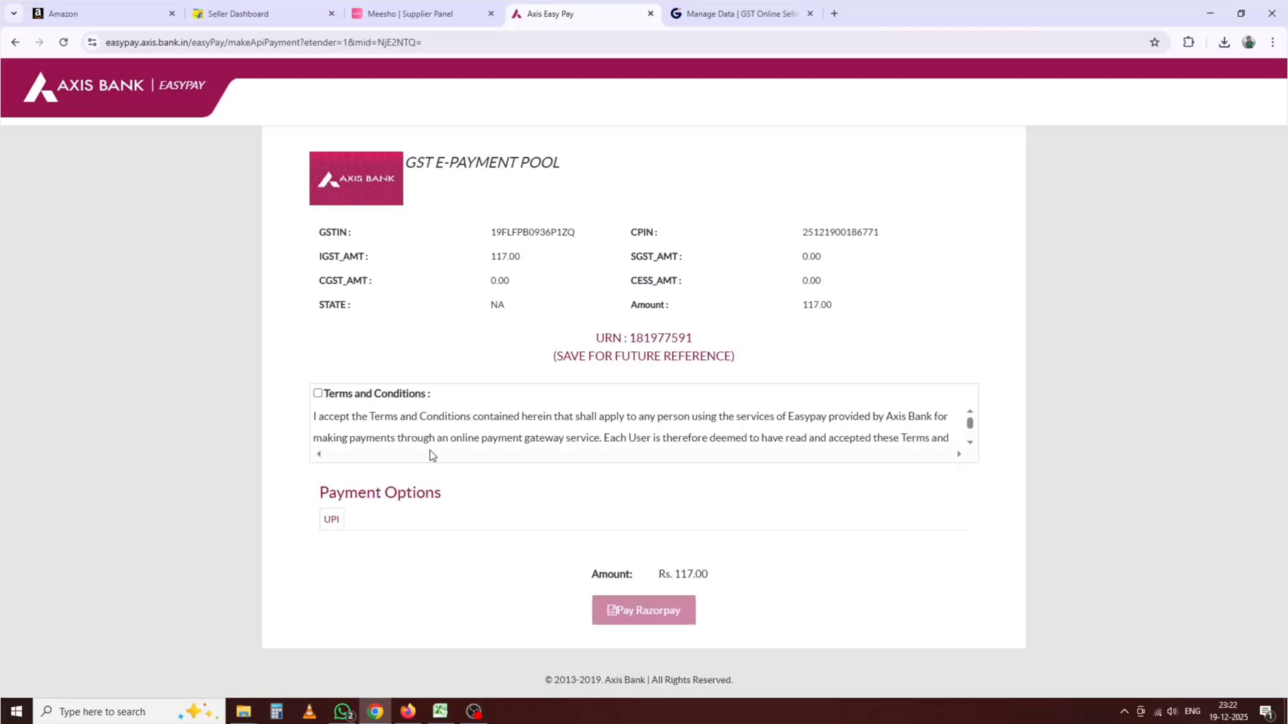
Step: Accept the bank's terms and pay ₹117 through Razorpay UPI using the QR code
click(318, 394)
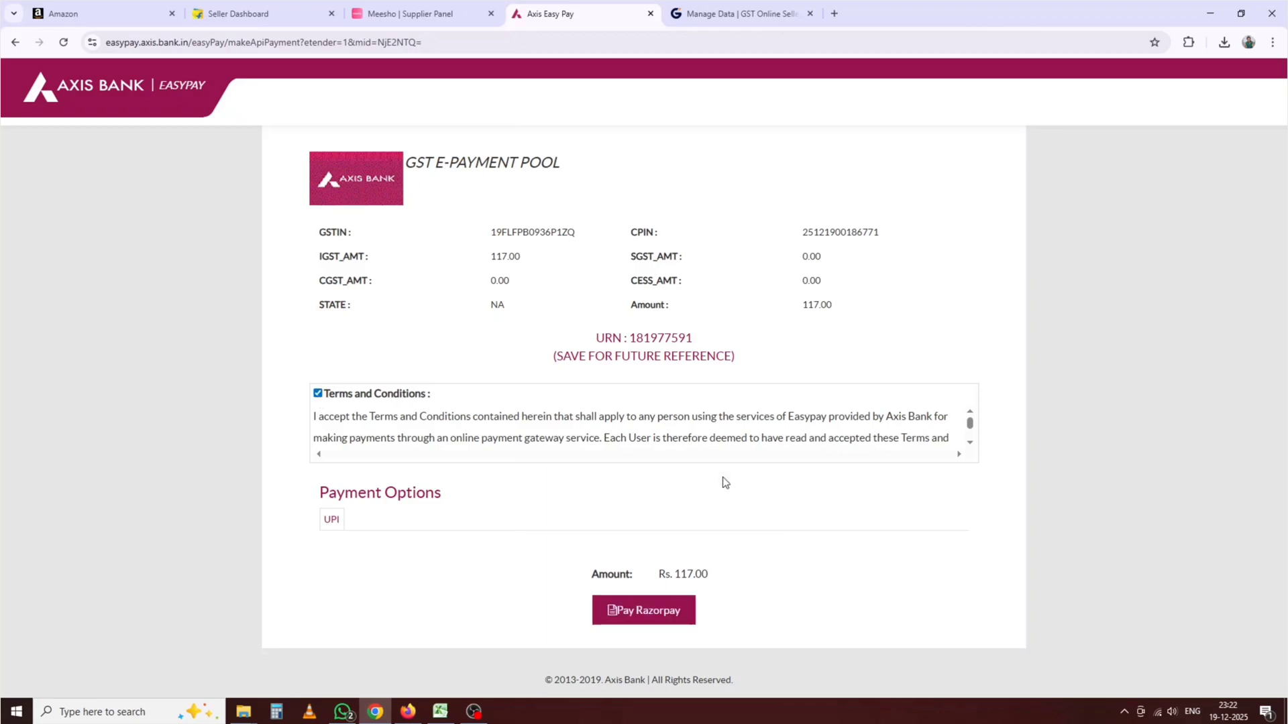
click(666, 626)
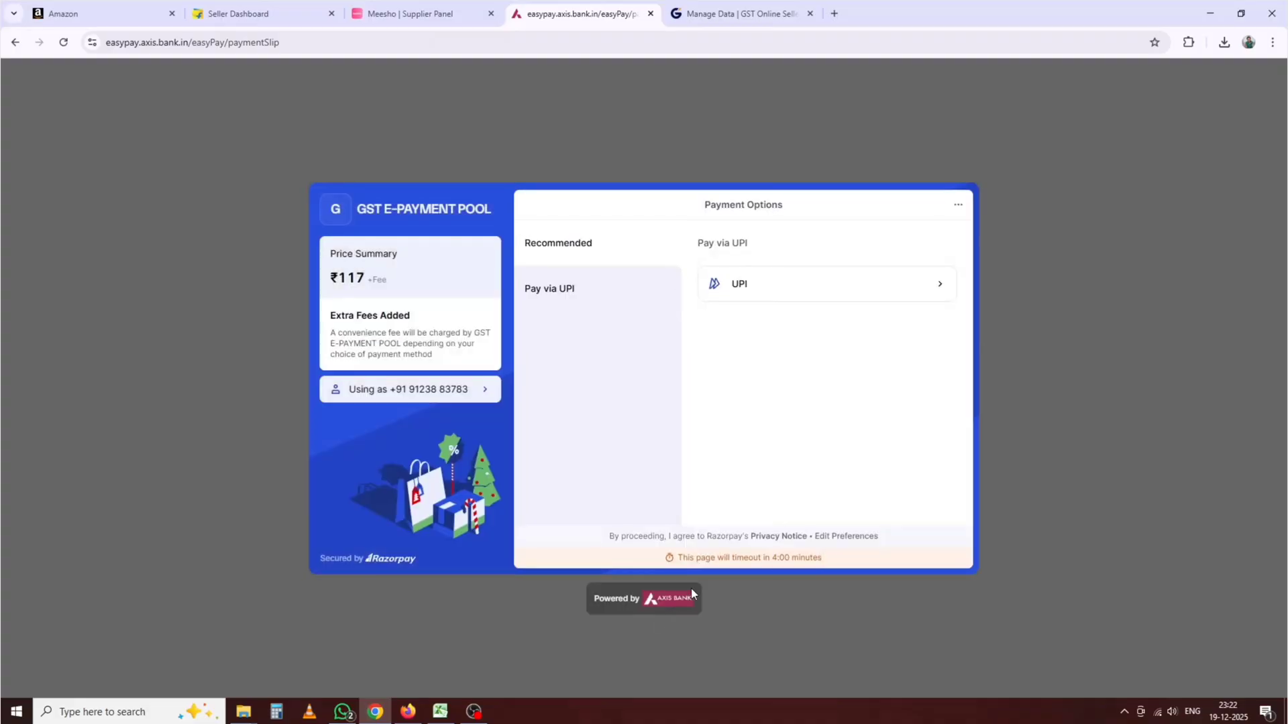
click(768, 294)
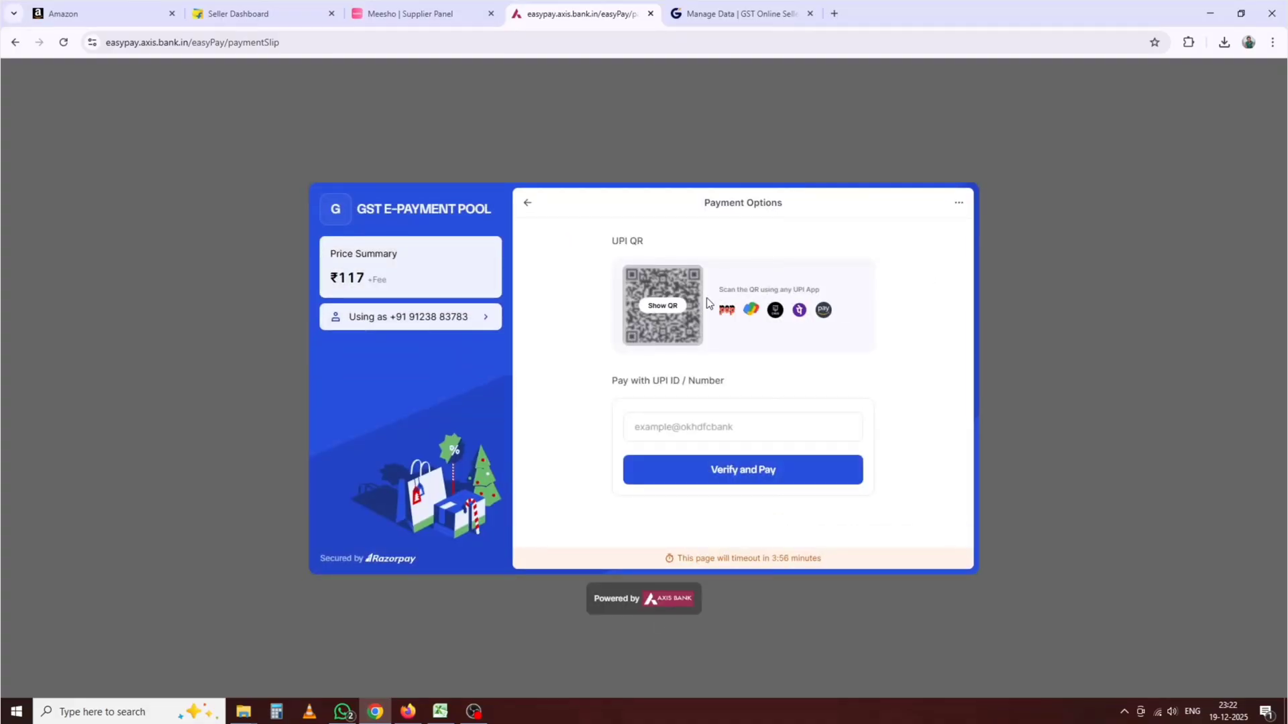
click(658, 308)
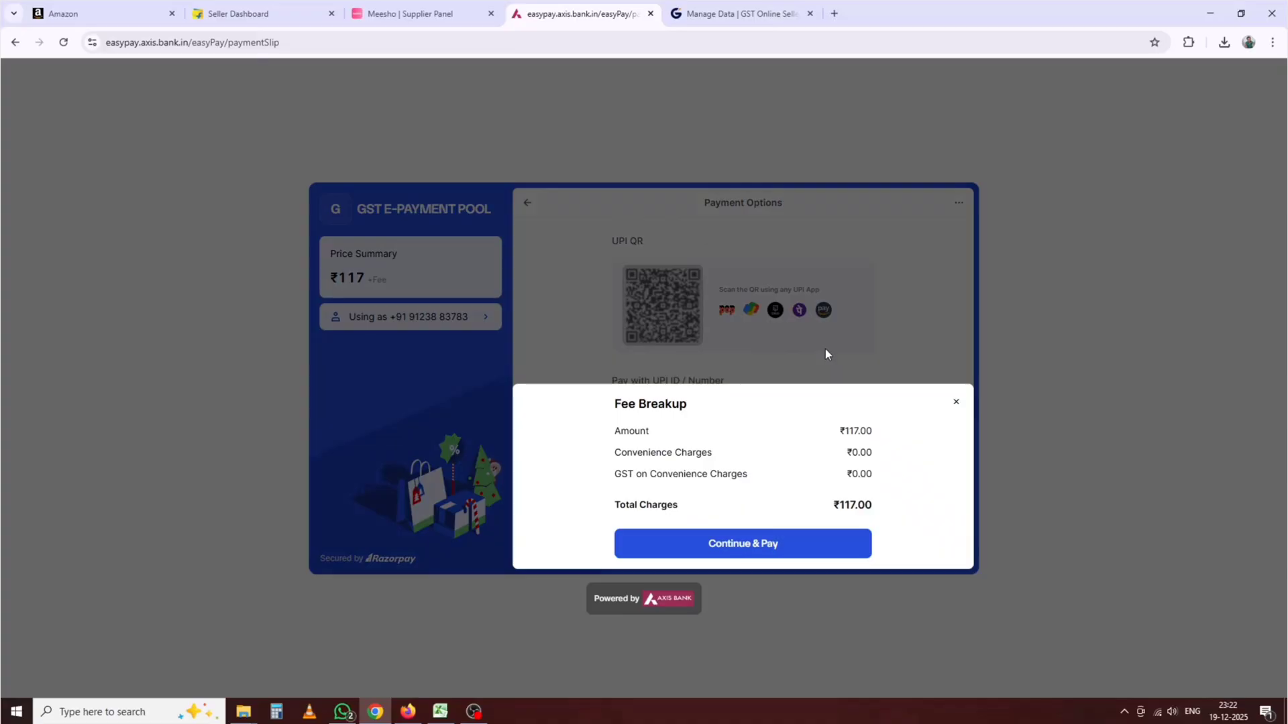
click(769, 546)
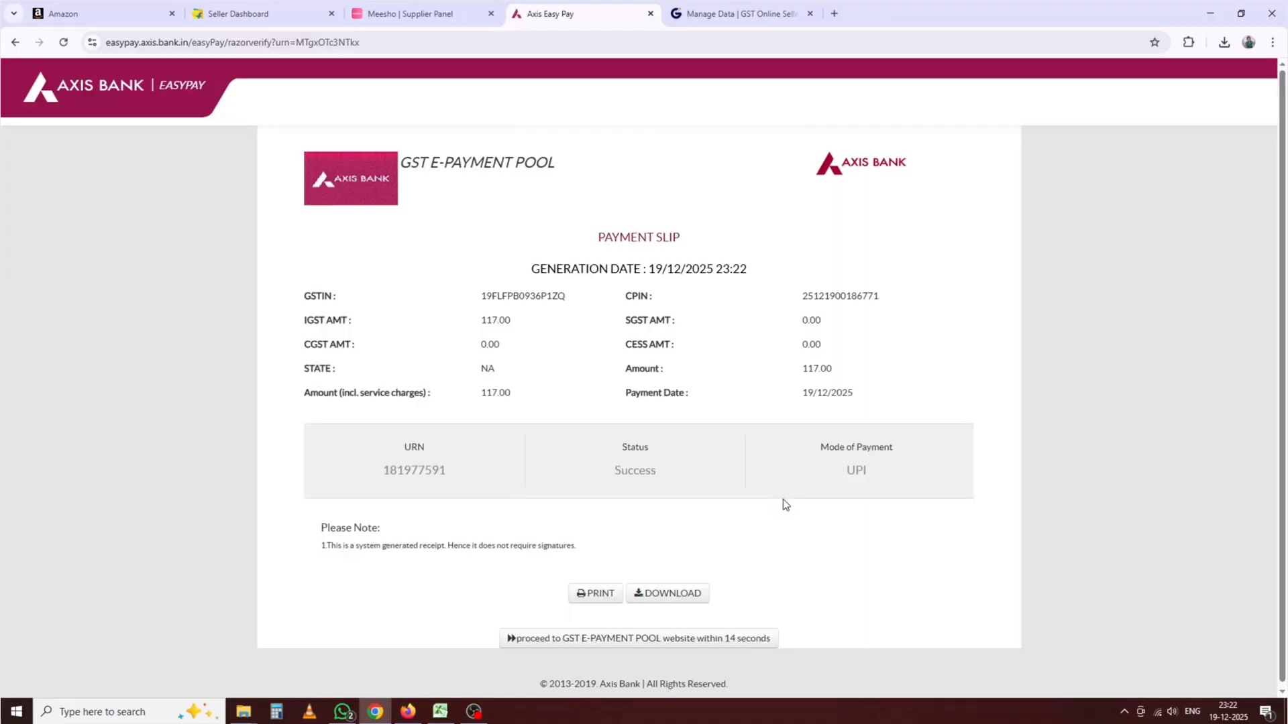
Step: Download the payment slip as receipt.pdf and review the Rs. 117 Payment Summary
click(668, 595)
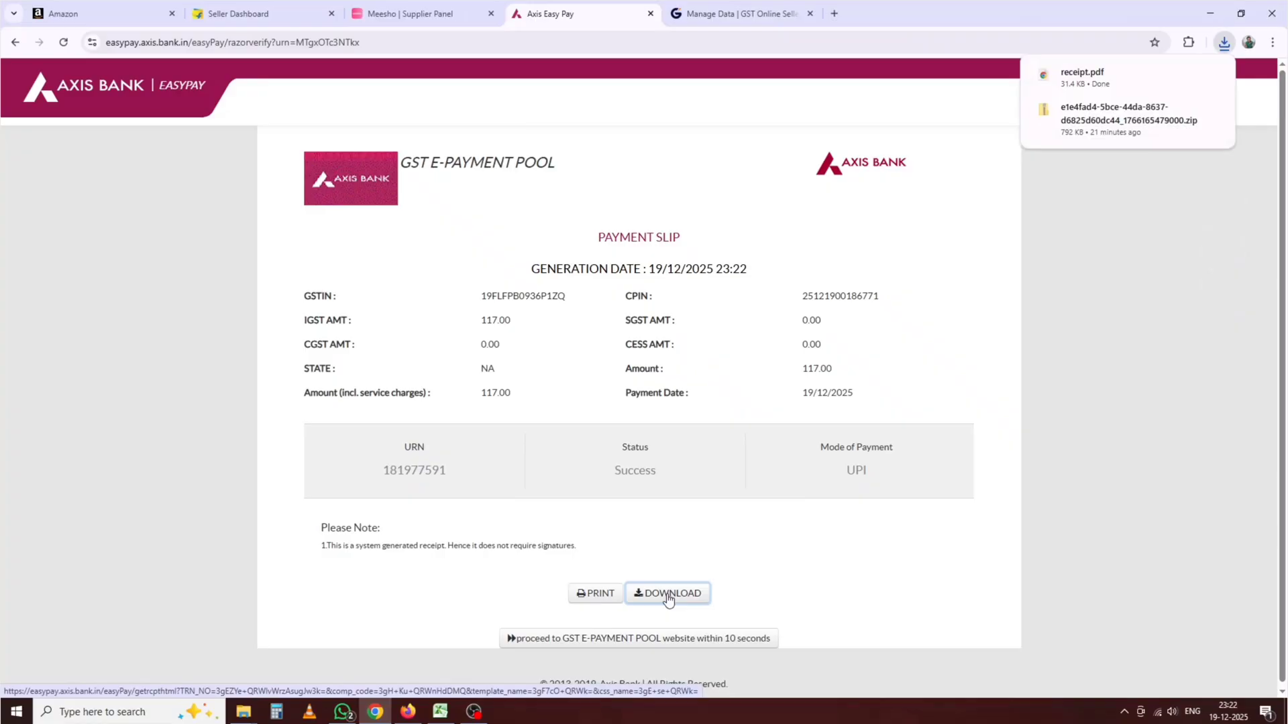
scroll(691, 540, down, 1)
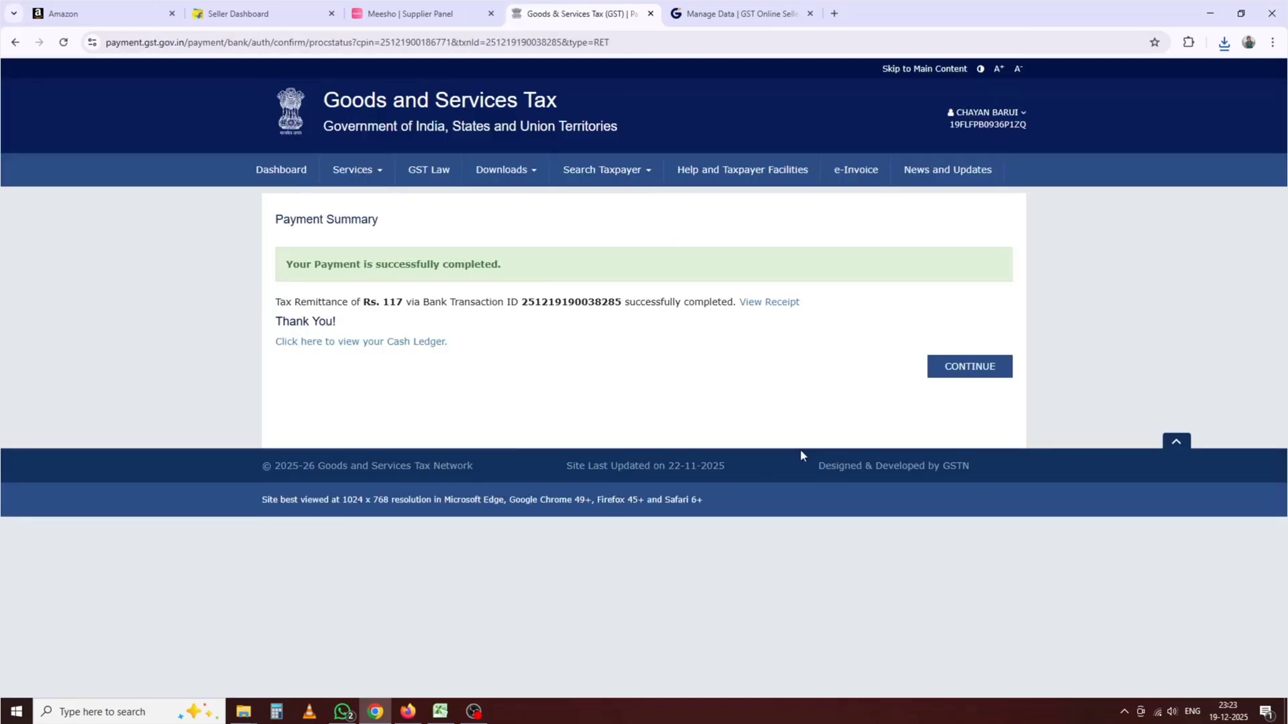
Step: Return to the GSTR-3B payment table and offset the liability, confirming each prompt
click(983, 367)
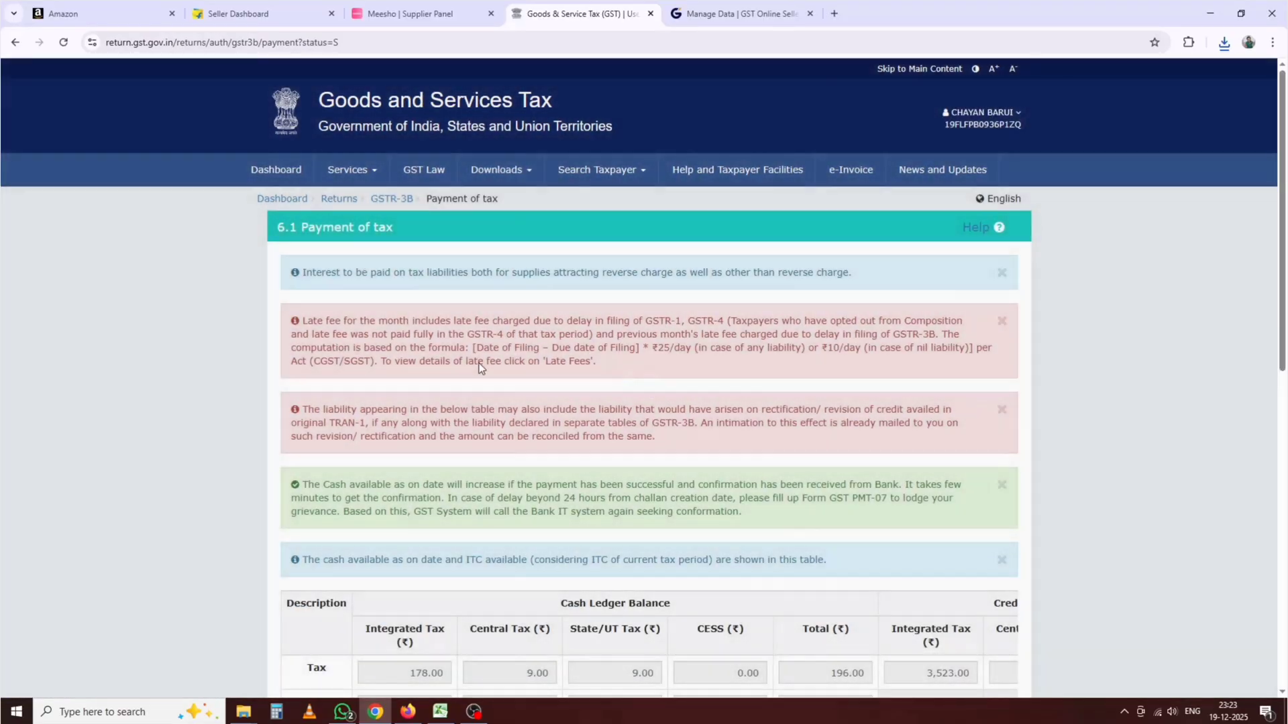
scroll(670, 386, down, 8)
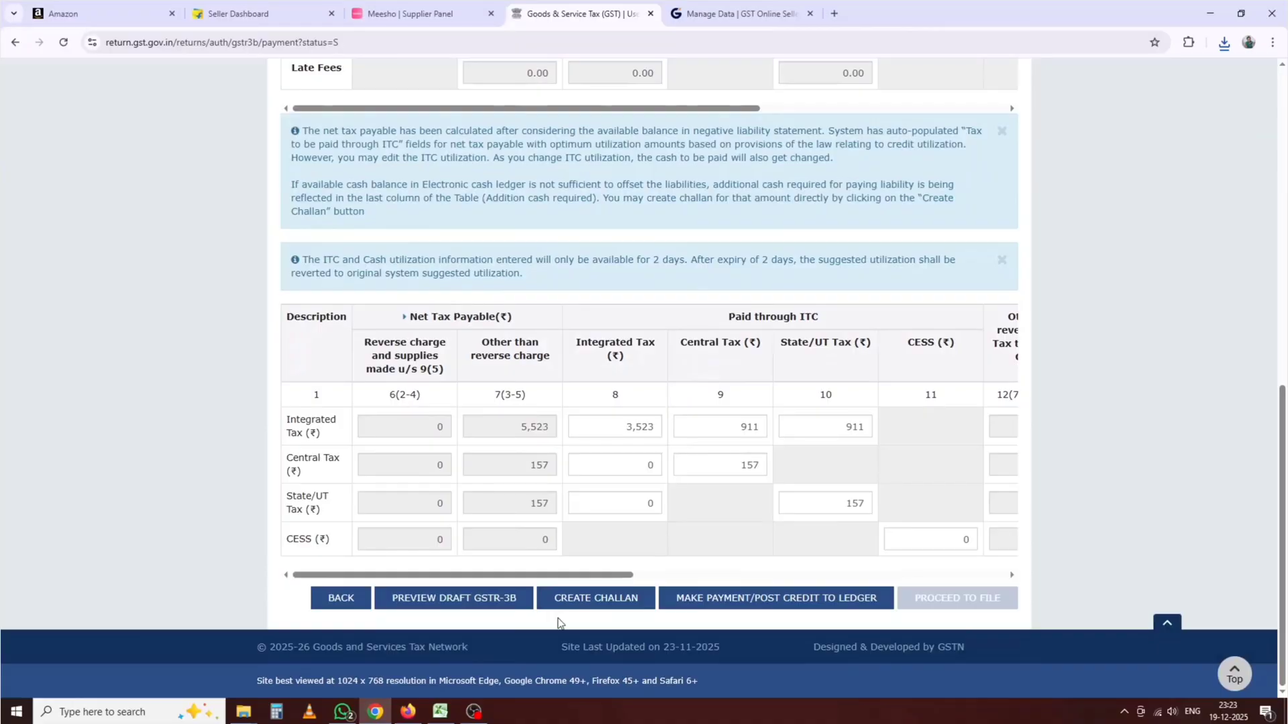
drag(582, 579, 1012, 574)
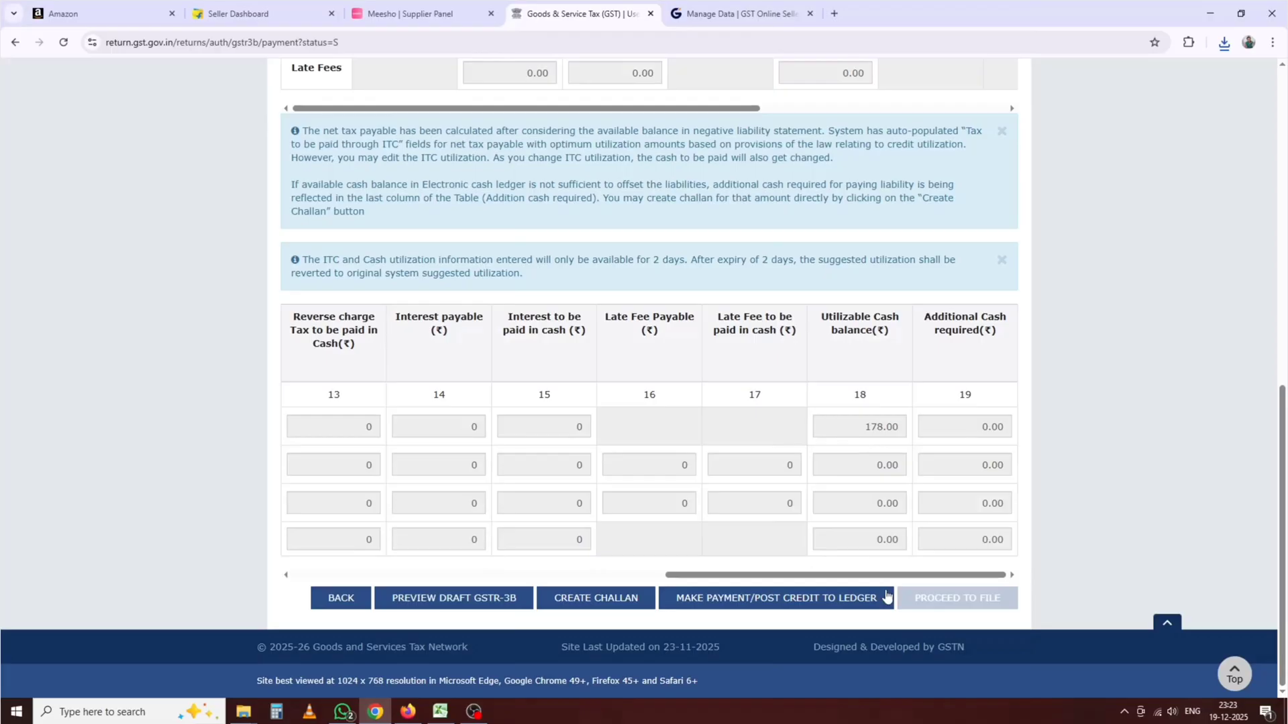
click(801, 600)
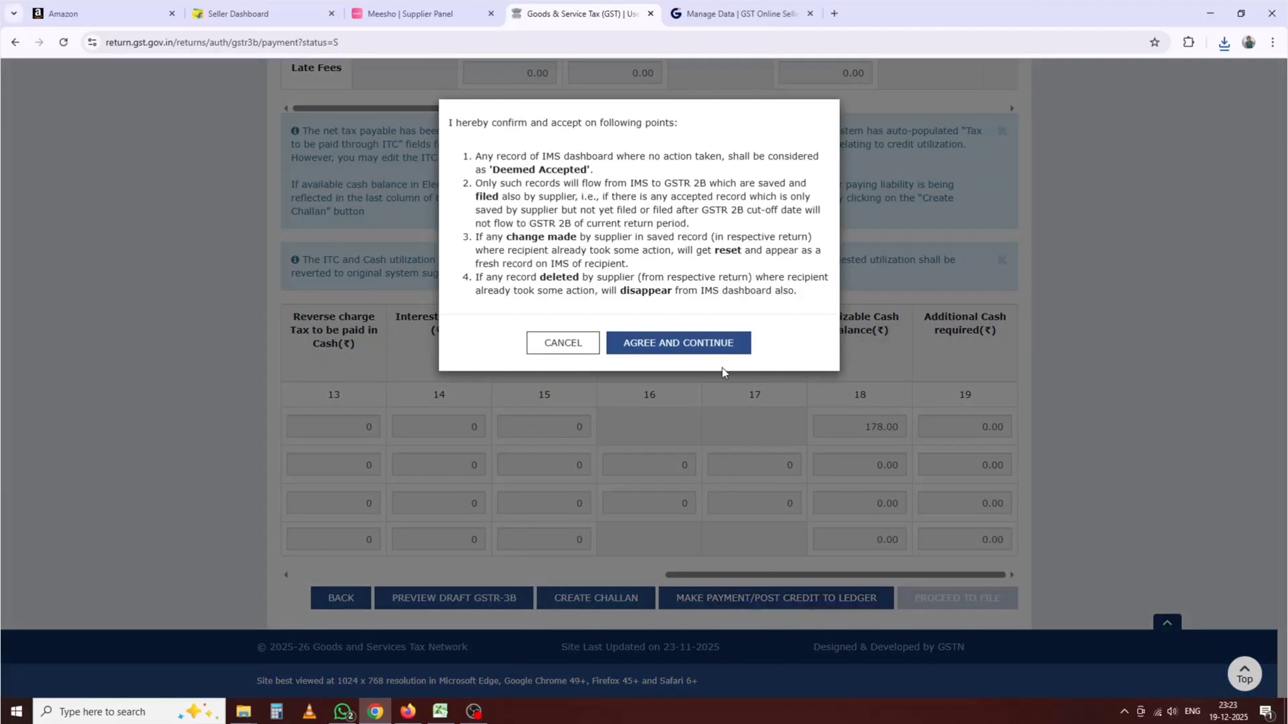
click(713, 342)
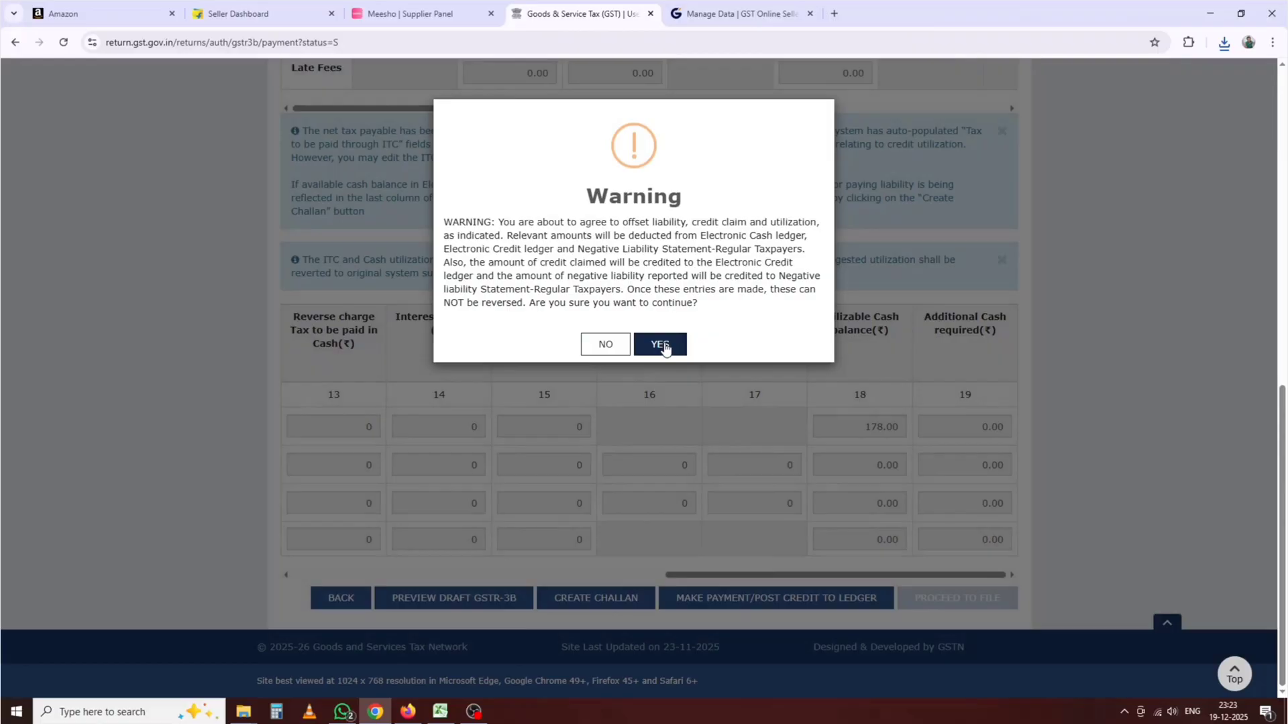
click(663, 344)
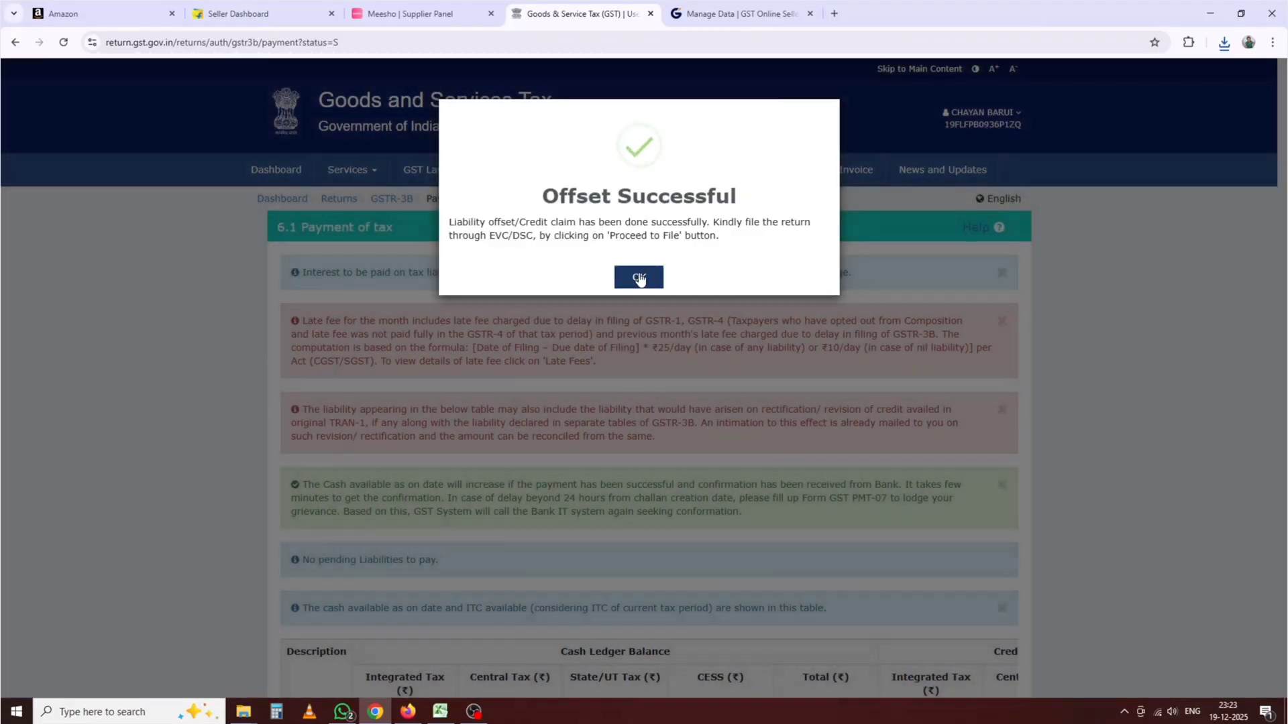
click(638, 275)
Step: Proceed to the GSTR-3B Filing of Tax verification page
scroll(668, 388, down, 12)
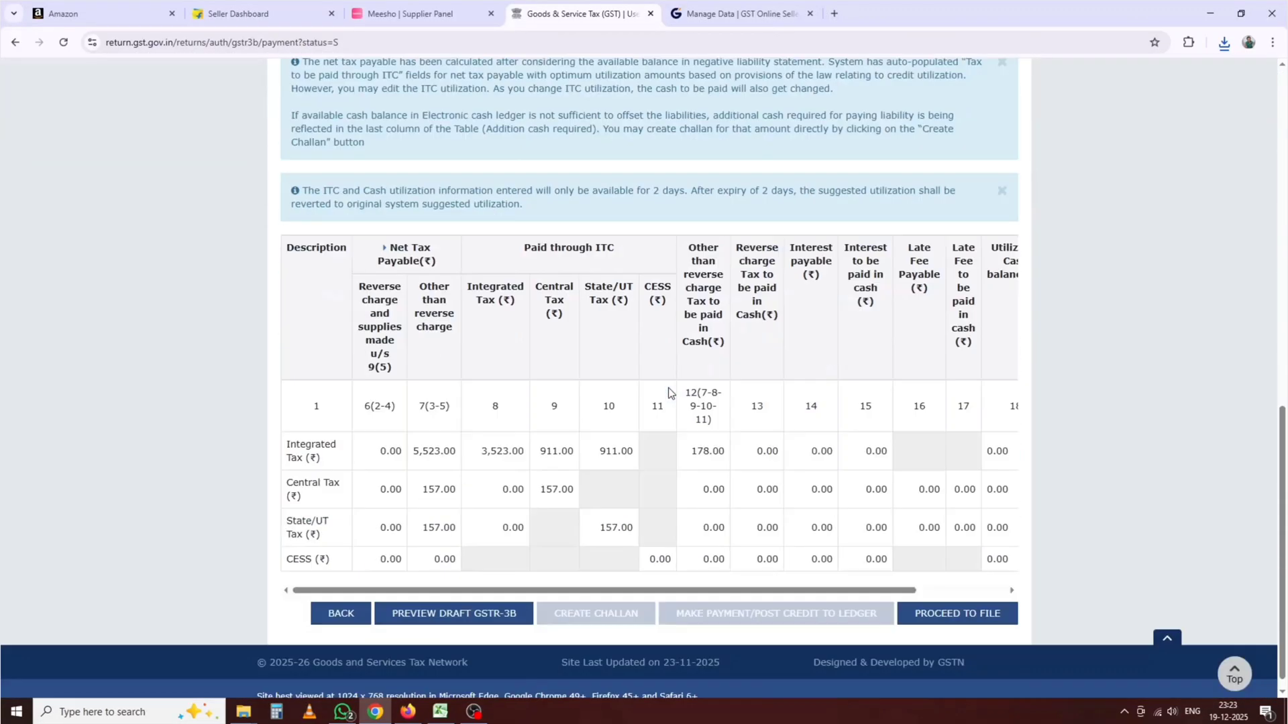
drag(711, 576, 826, 569)
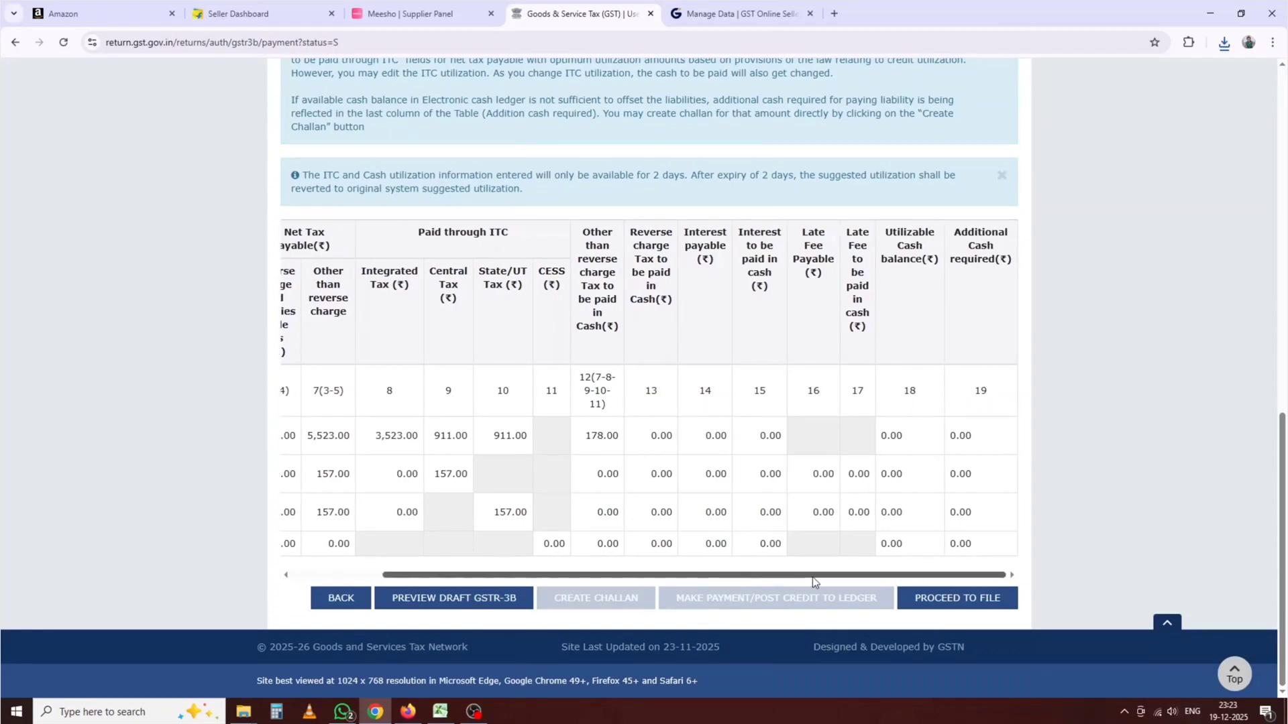
click(961, 598)
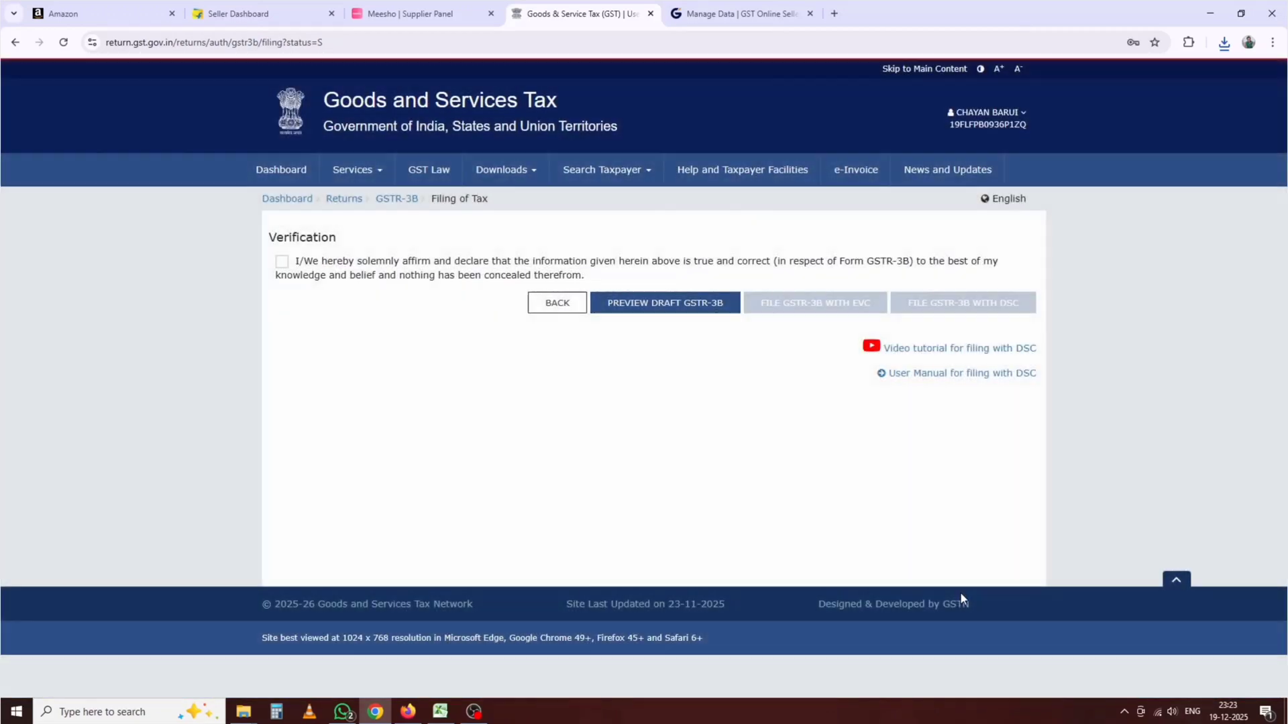
Step: Tick the declaration, choose the authorised signatory and file GSTR-3B with EVC
click(282, 261)
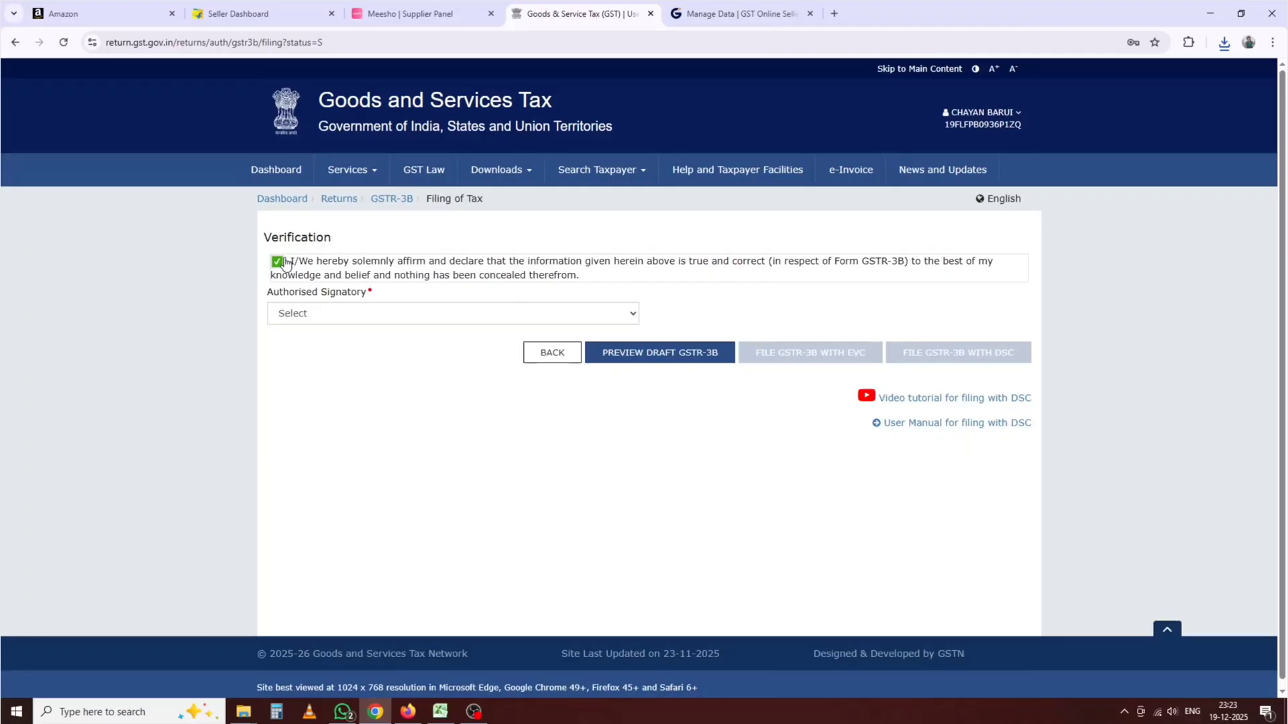
click(332, 319)
click(329, 348)
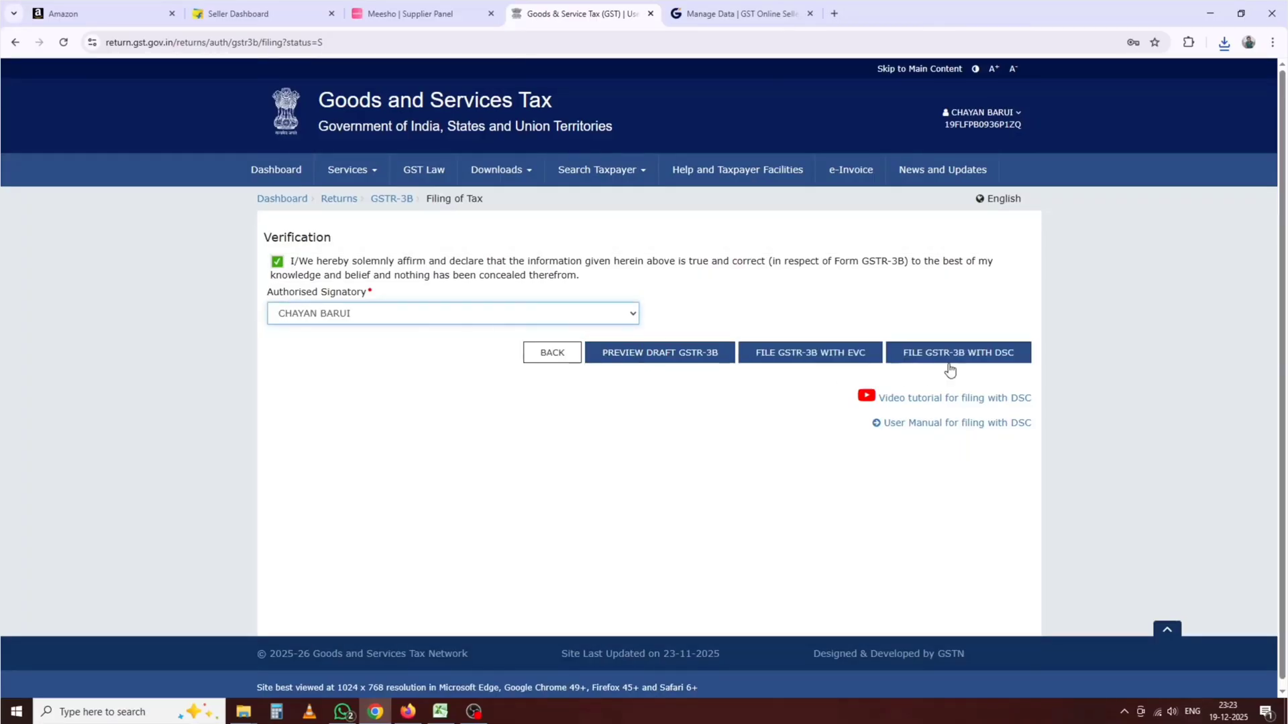
click(796, 361)
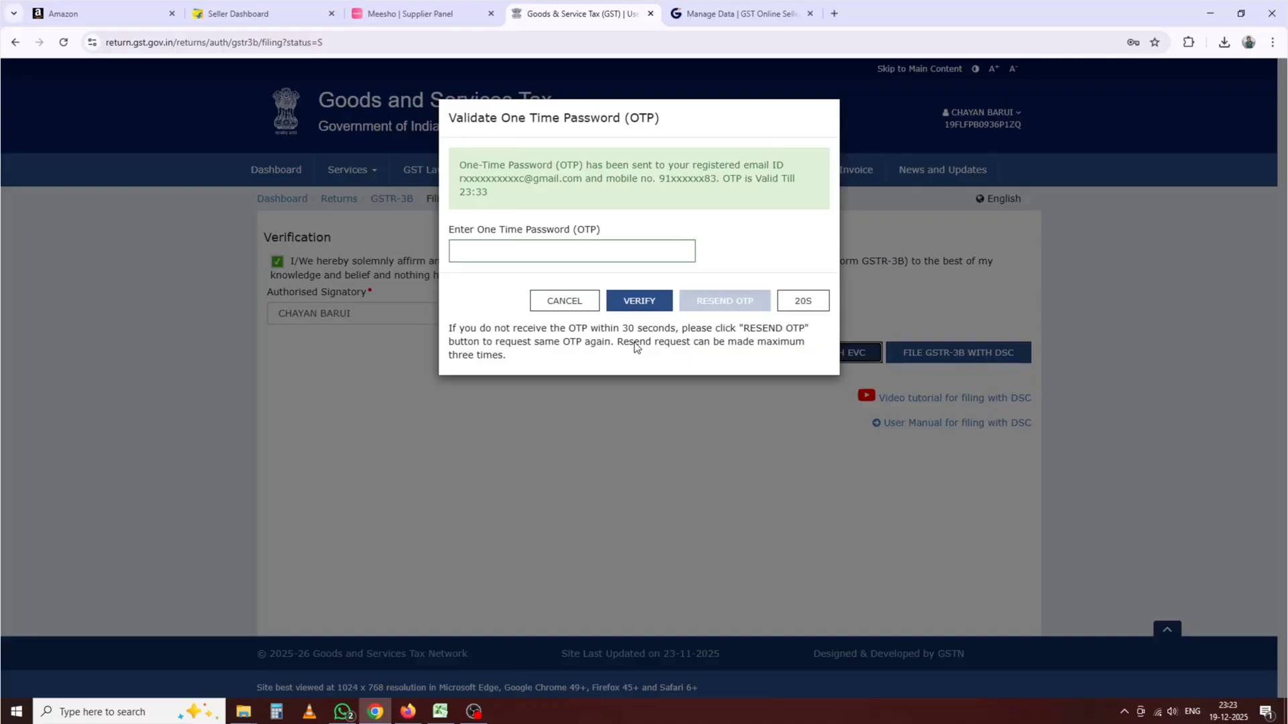
Step: Verify the OTP to complete the filing, then go back to the Payment of tax page
click(476, 250)
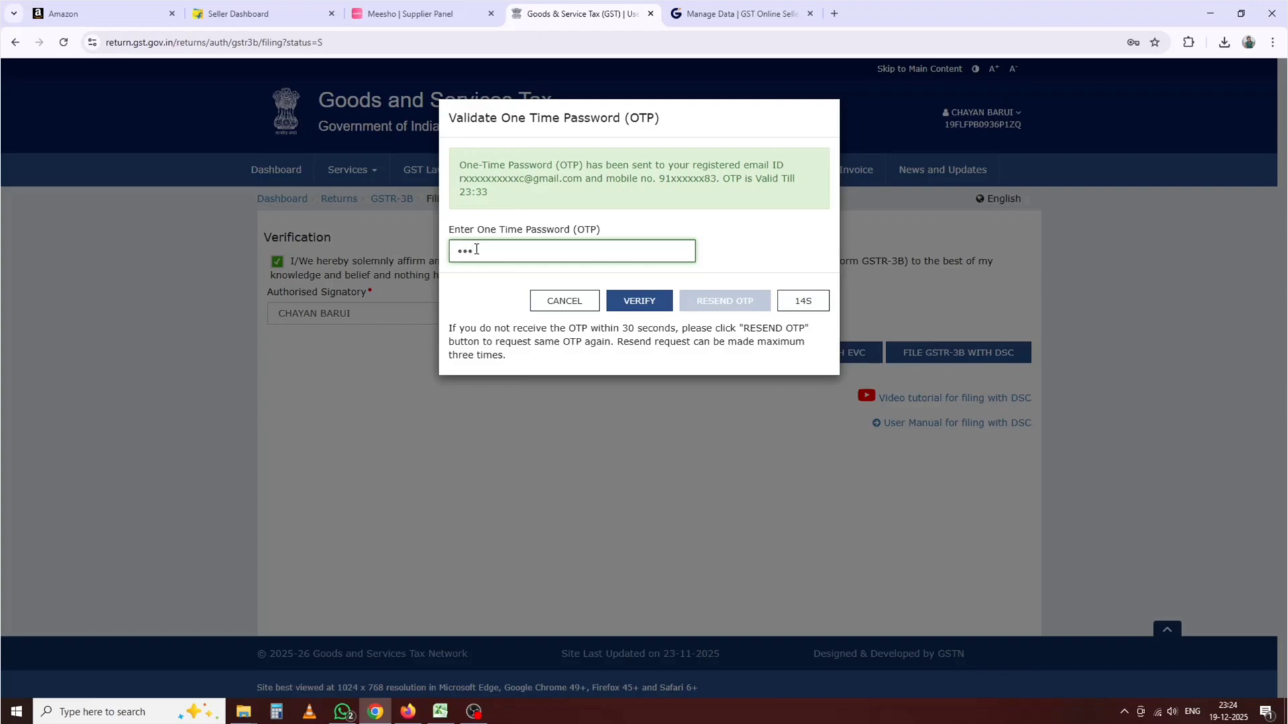
click(637, 303)
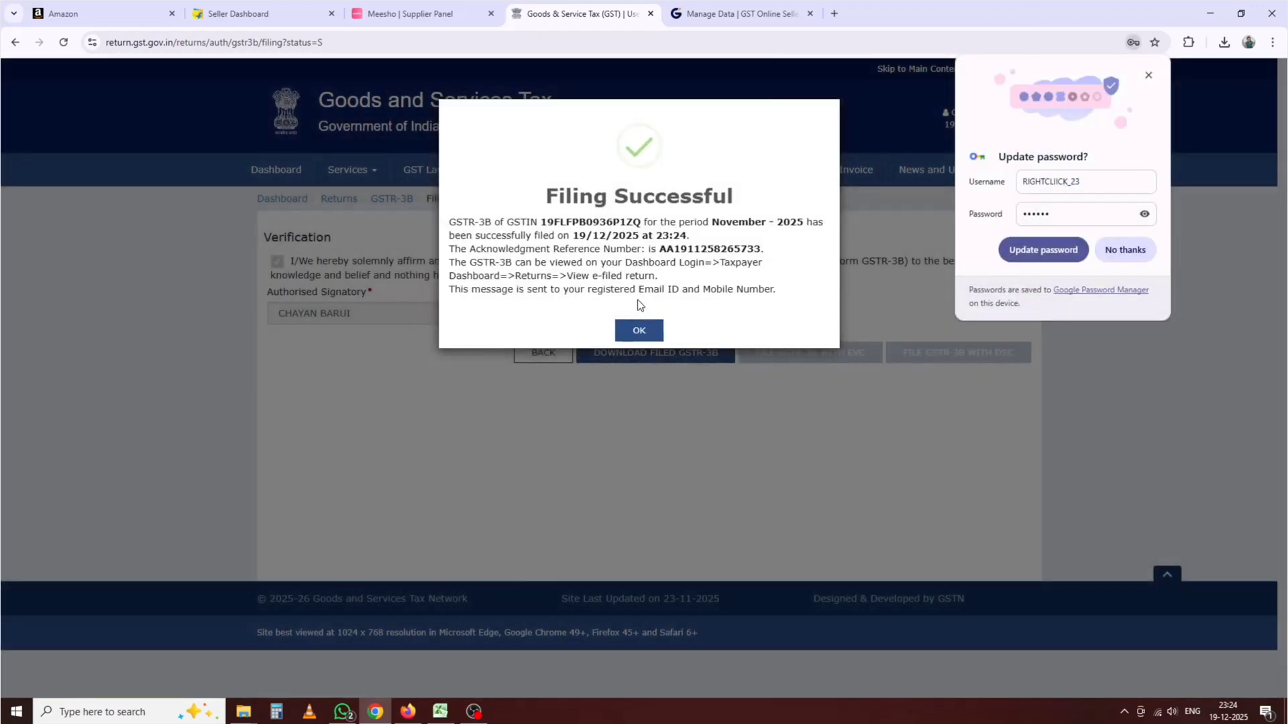
click(639, 330)
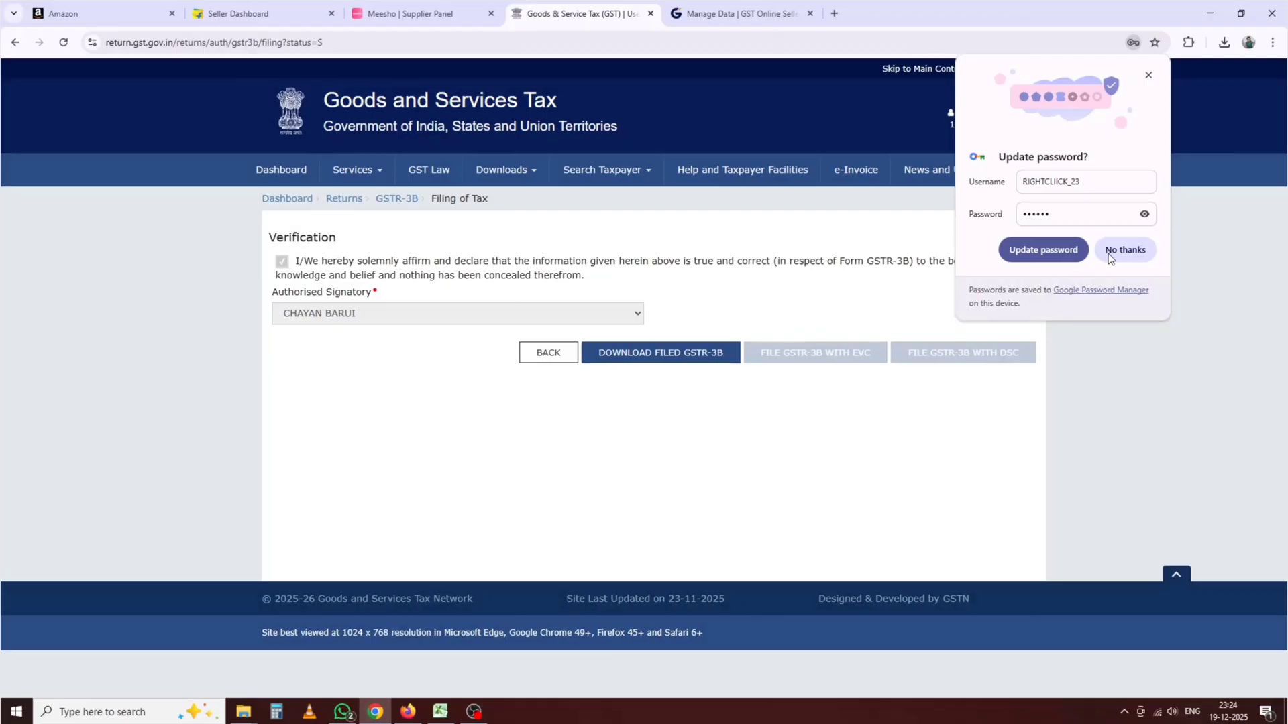
click(1108, 253)
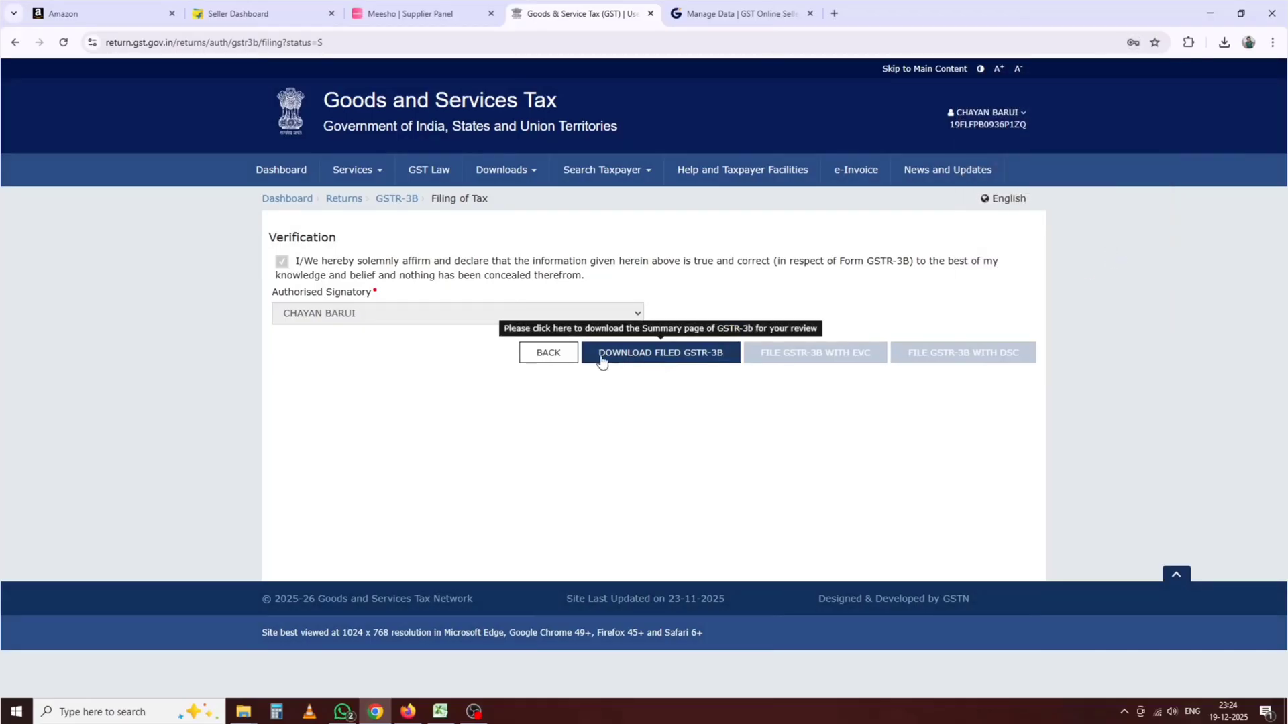
click(552, 355)
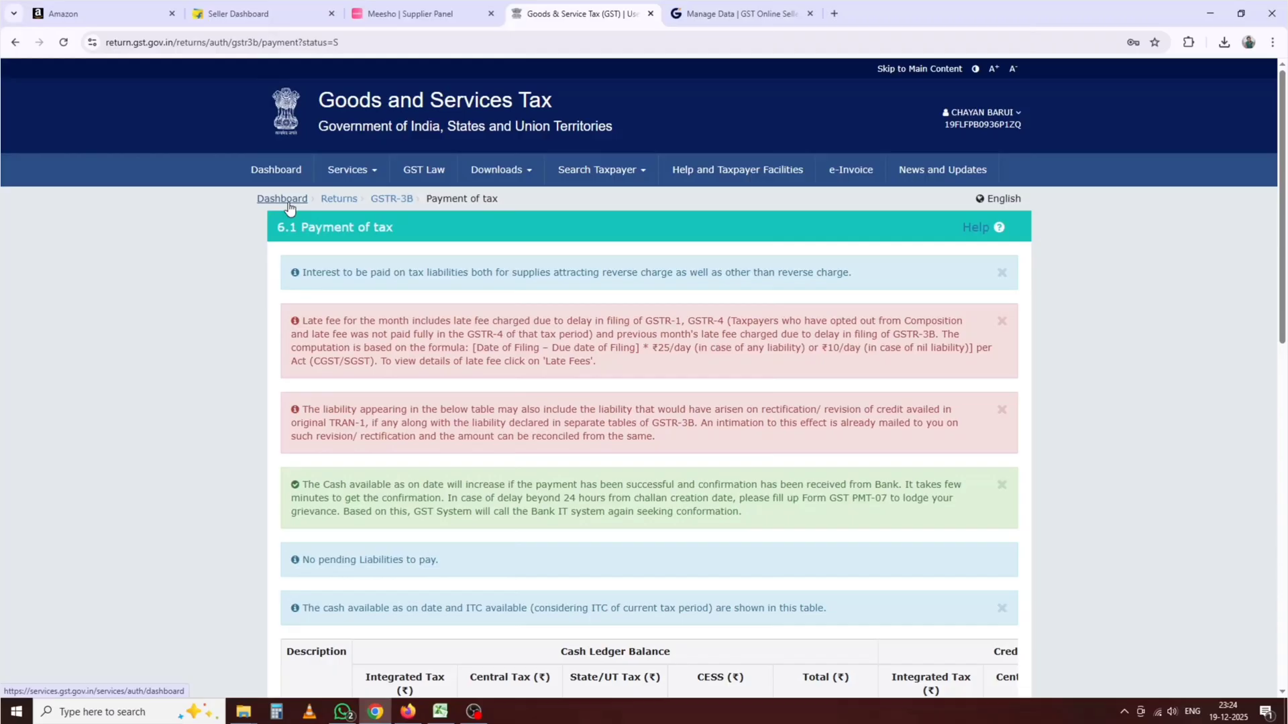
Step: Search File Returns for November 2025 to confirm GSTR-1 and GSTR-3B both show Filed
click(288, 203)
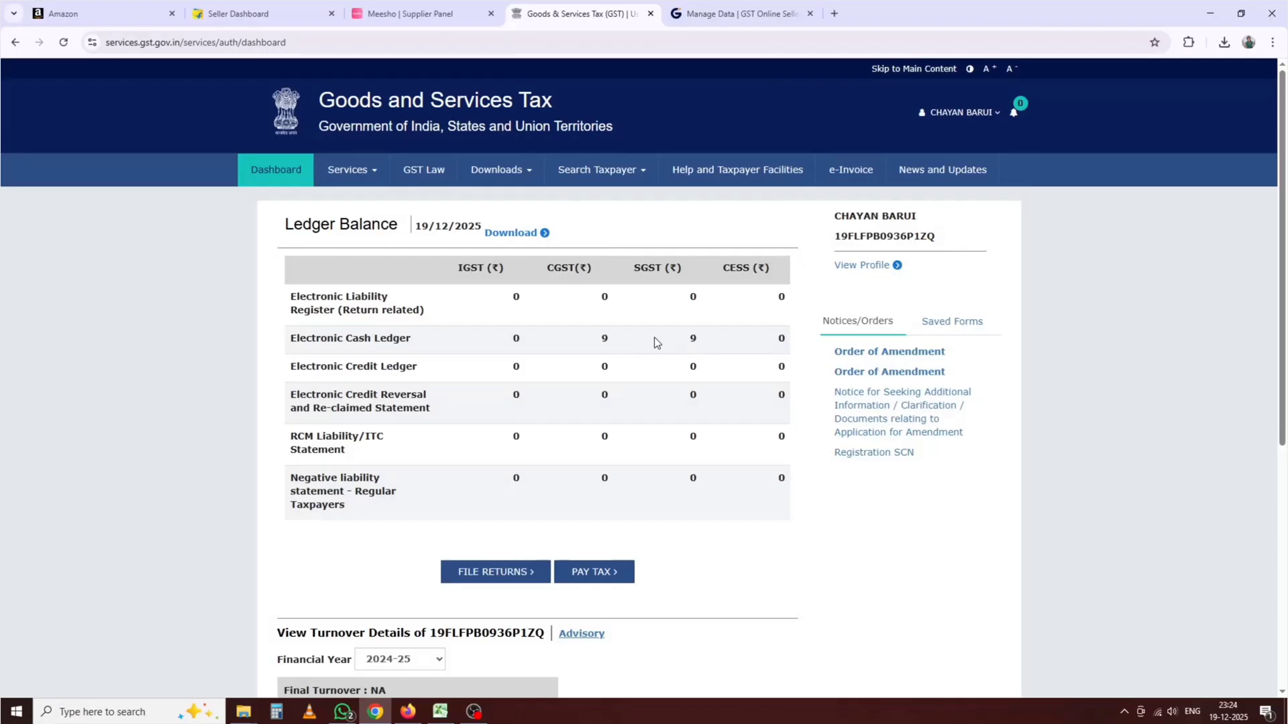
scroll(651, 336, down, 3)
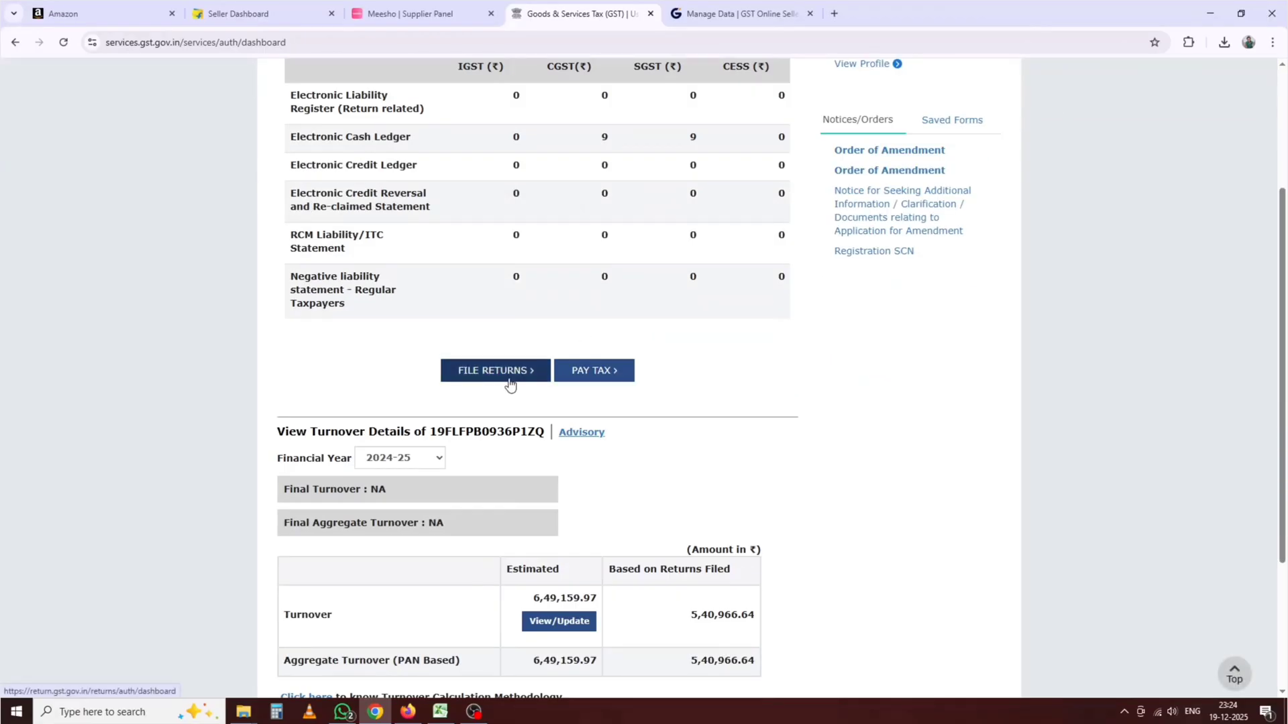
click(509, 383)
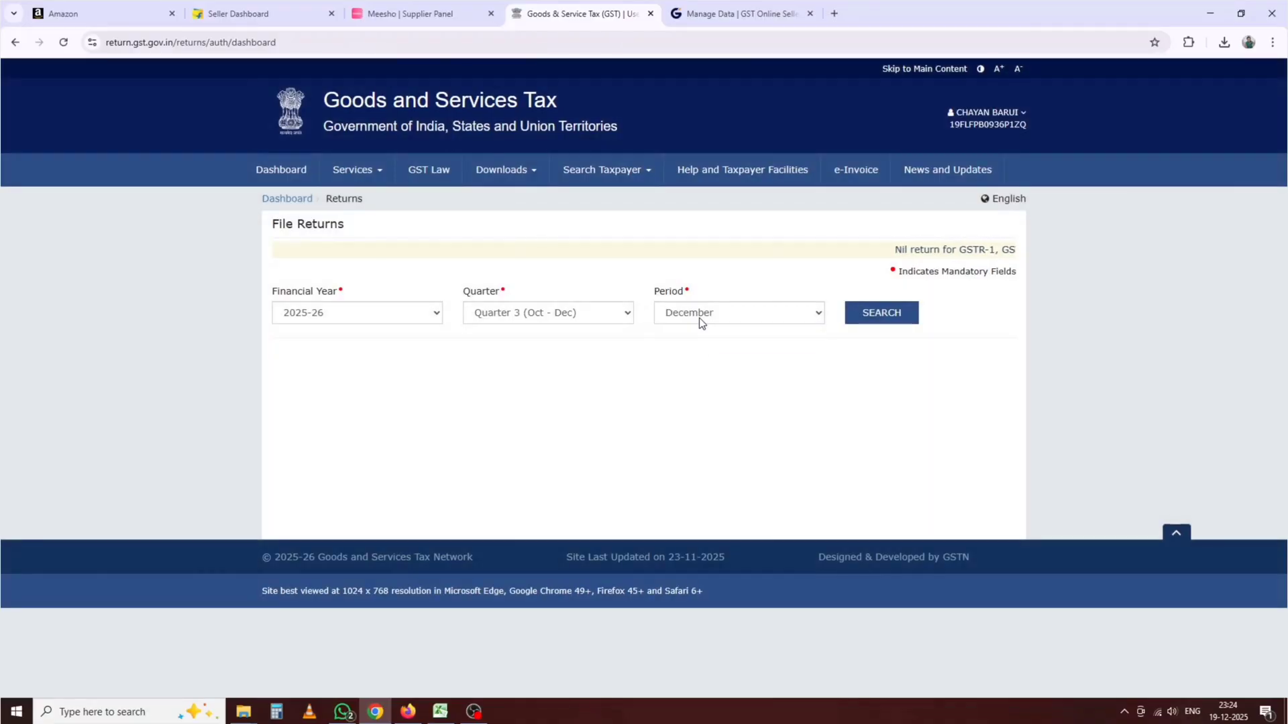
click(699, 317)
click(693, 343)
click(863, 311)
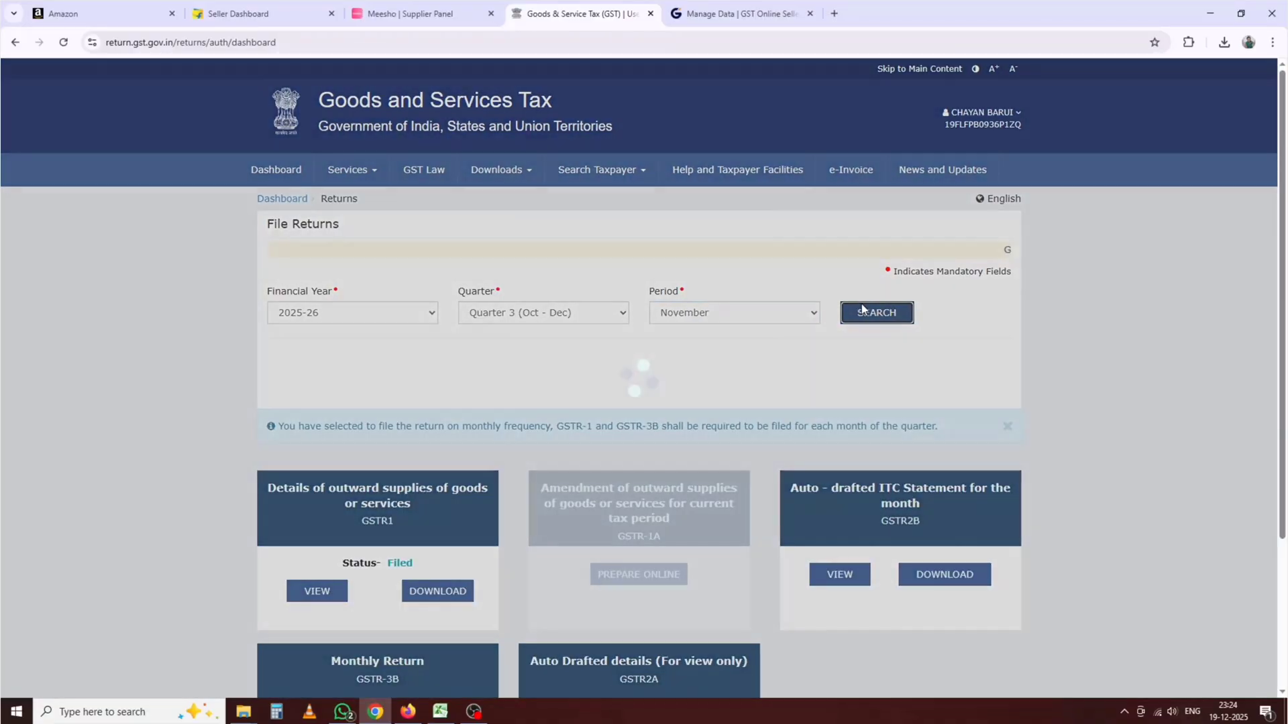
scroll(650, 363, down, 3)
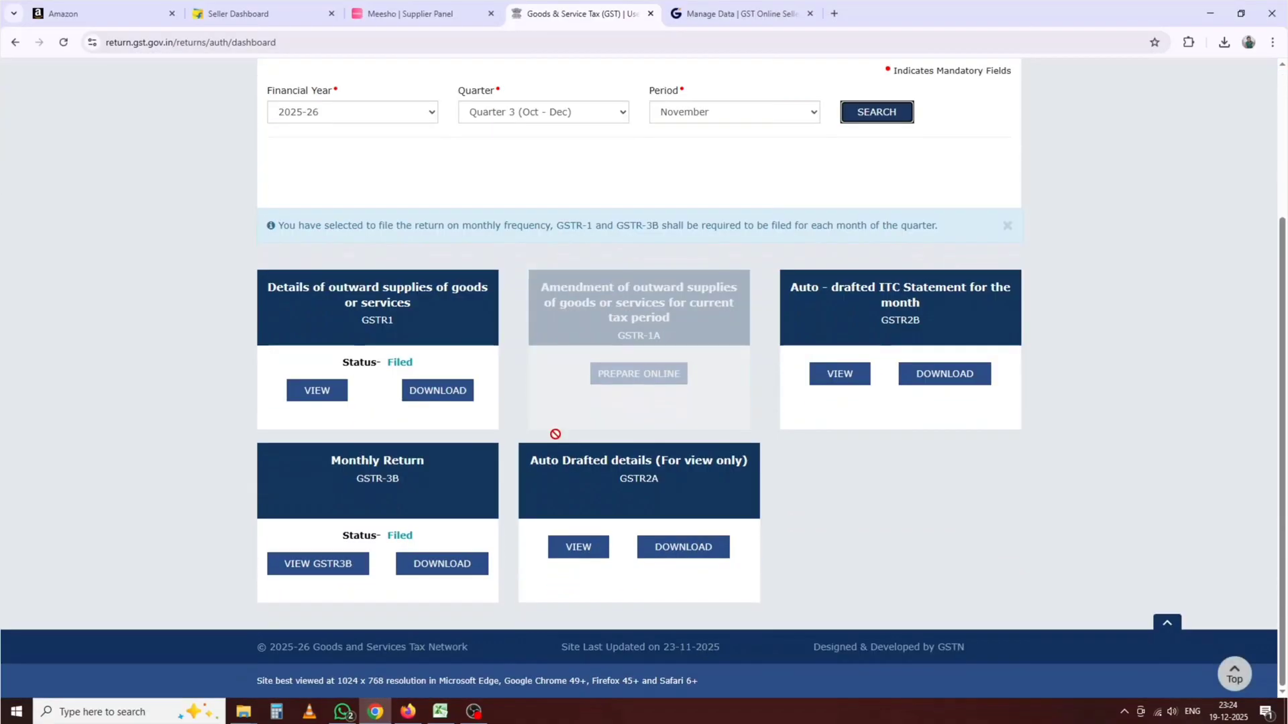